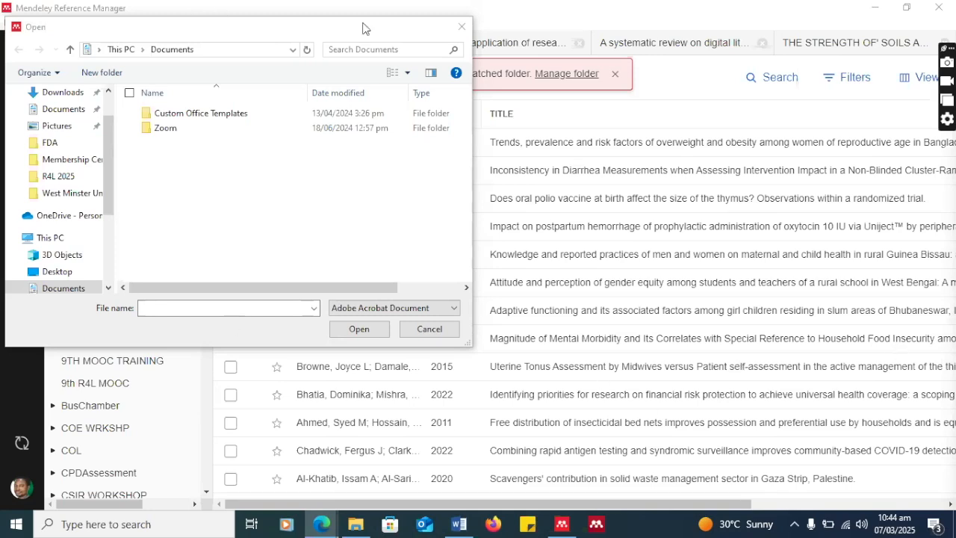
Cancel the file selection and dismiss the alert about the missing watched folder
left_click(462, 27)
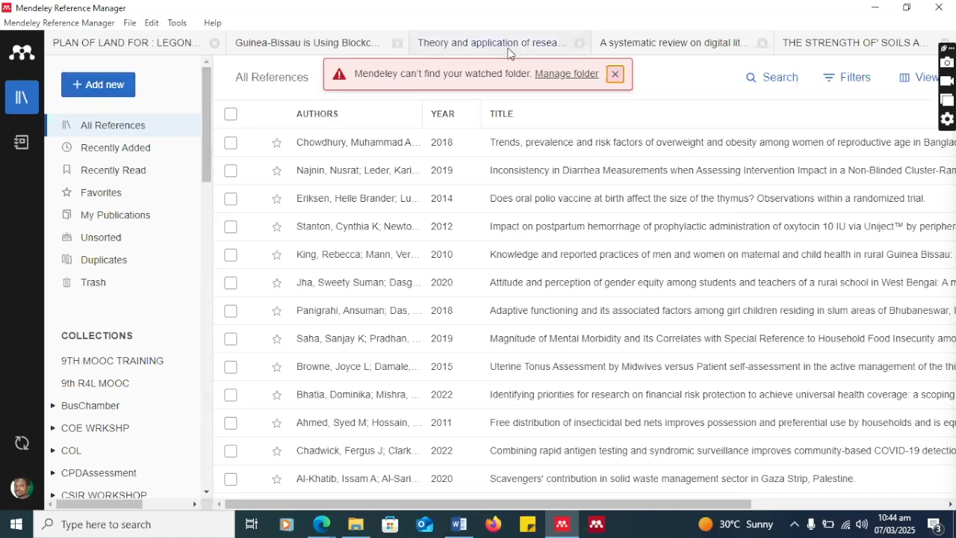
left_click(617, 74)
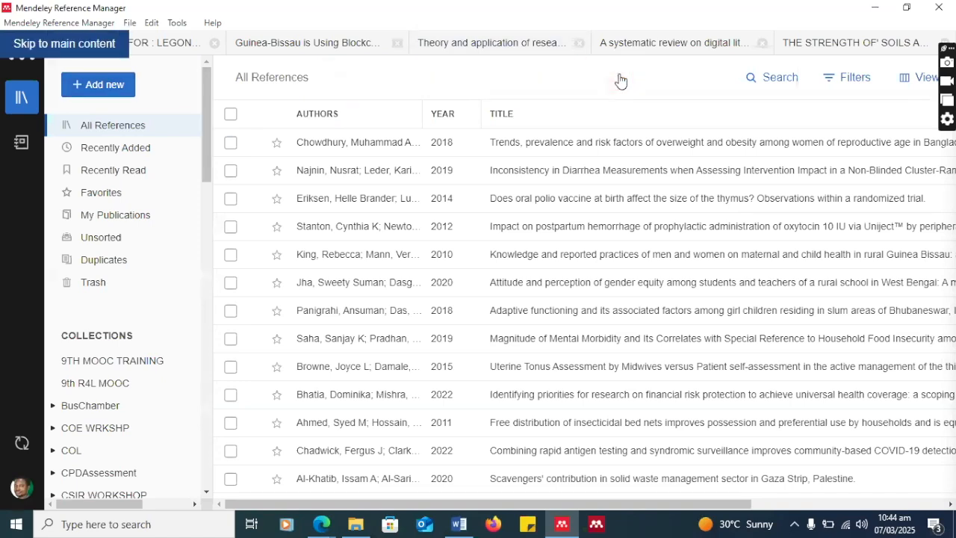
Start a folder import from the computer with the Zoom folder in Documents selected, and cancel the upload
left_click(101, 87)
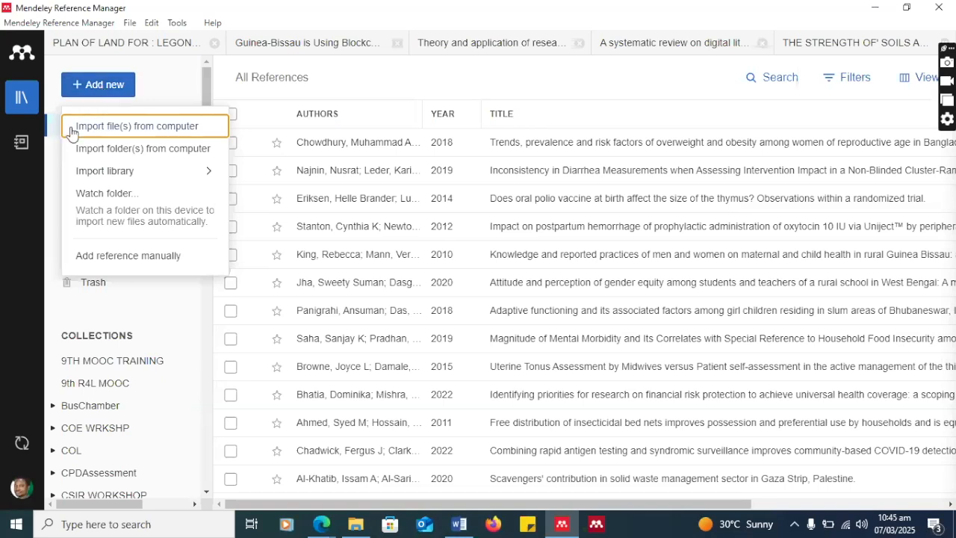
left_click(125, 149)
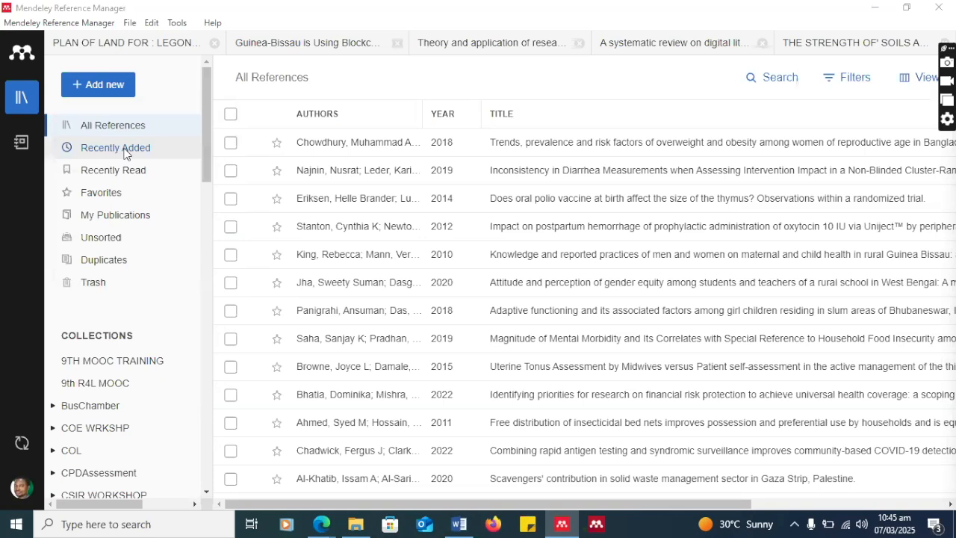
left_click(195, 129)
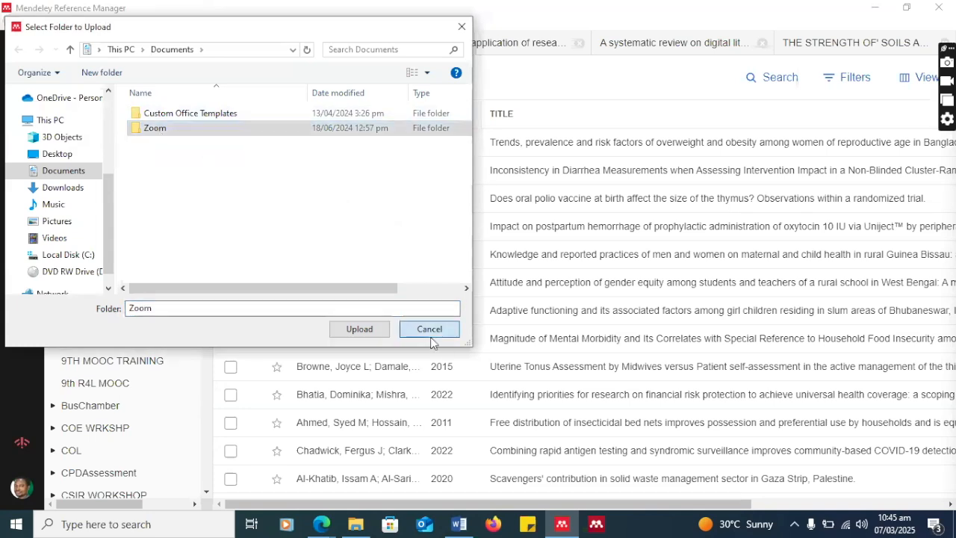
left_click(430, 336)
Start a file import, select ToR_Basic web development and DOC-20250203-WA0008. (1) in Downloads, and cancel it
left_click(93, 85)
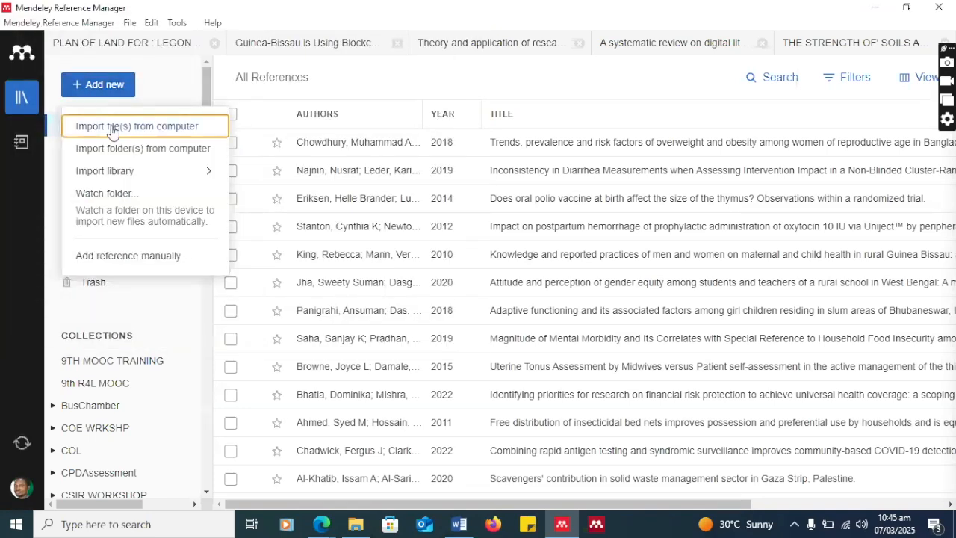
left_click(112, 128)
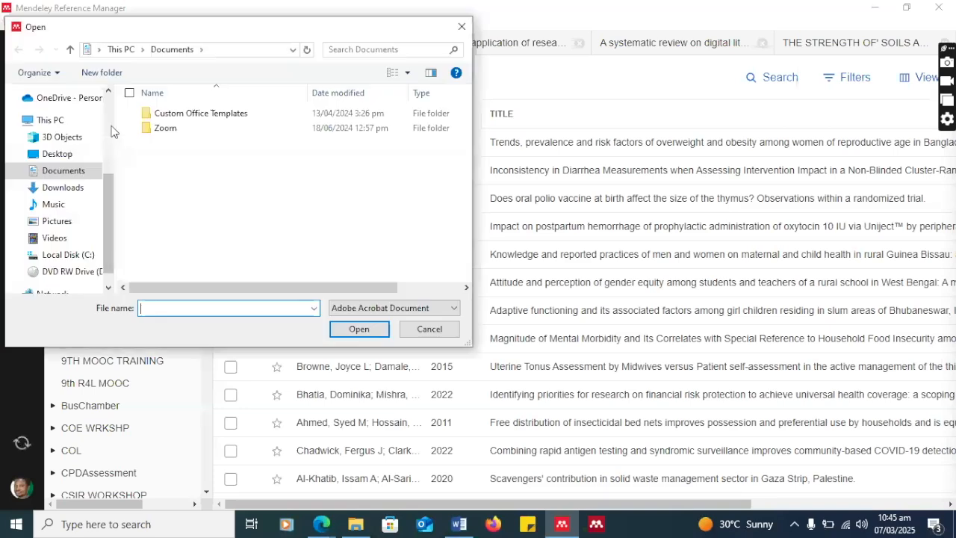
left_click(63, 188)
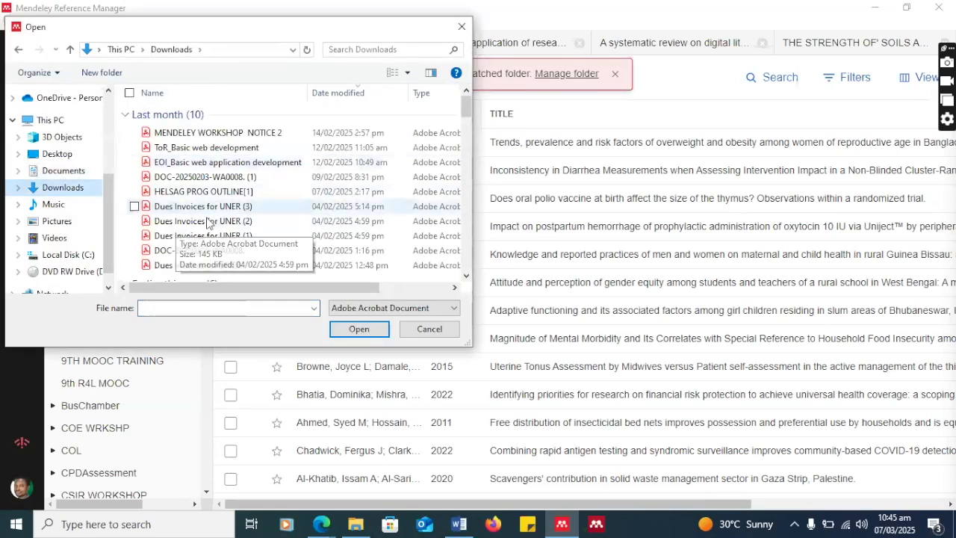
left_click(134, 177)
left_click(135, 148)
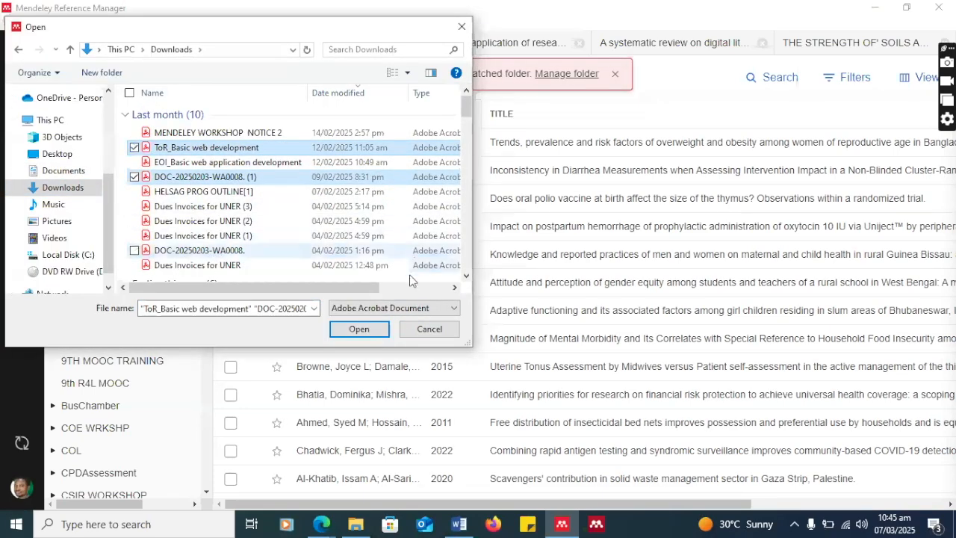
left_click(429, 328)
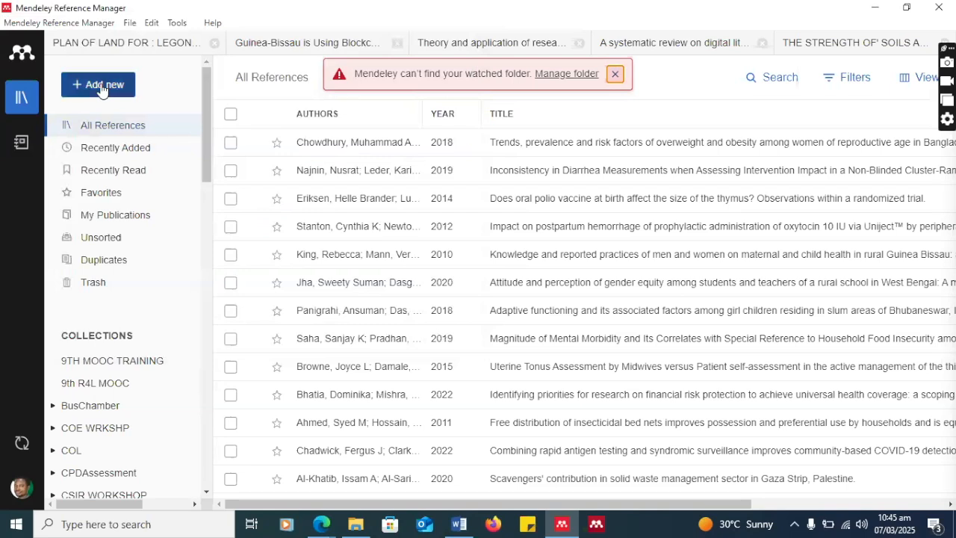
Show the options for adding references, including the library import formats
left_click(102, 88)
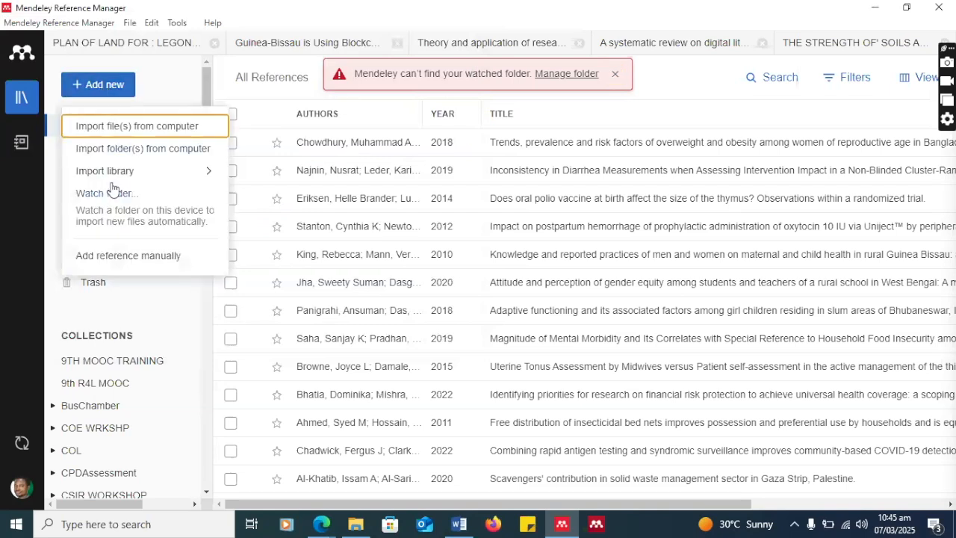
mouse_move(95, 180)
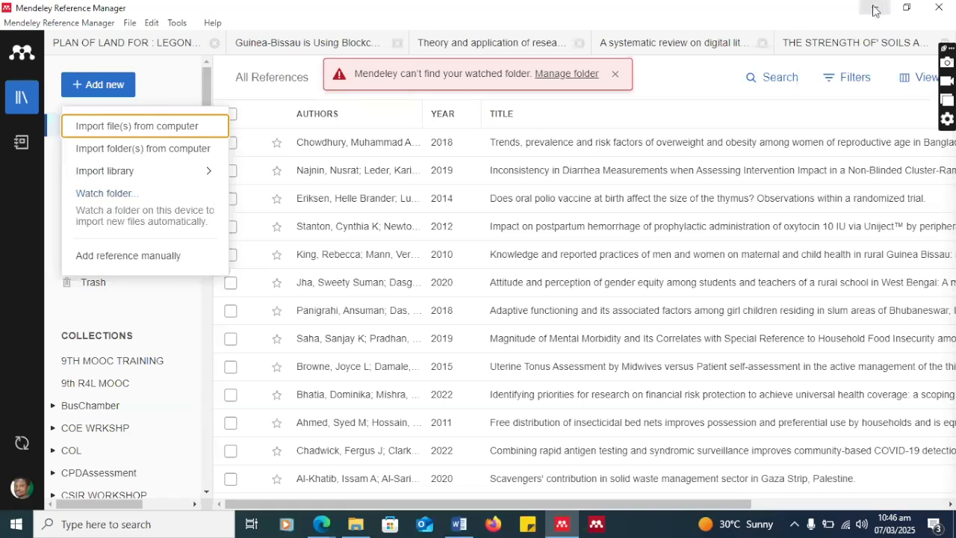
Create a new folder named UniMac on the Windows desktop
left_click(875, 10)
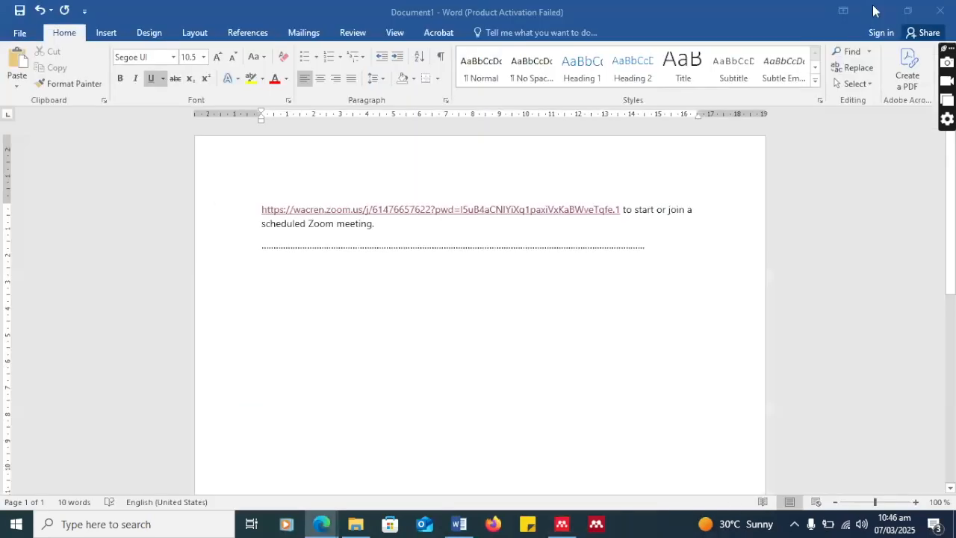
left_click(875, 10)
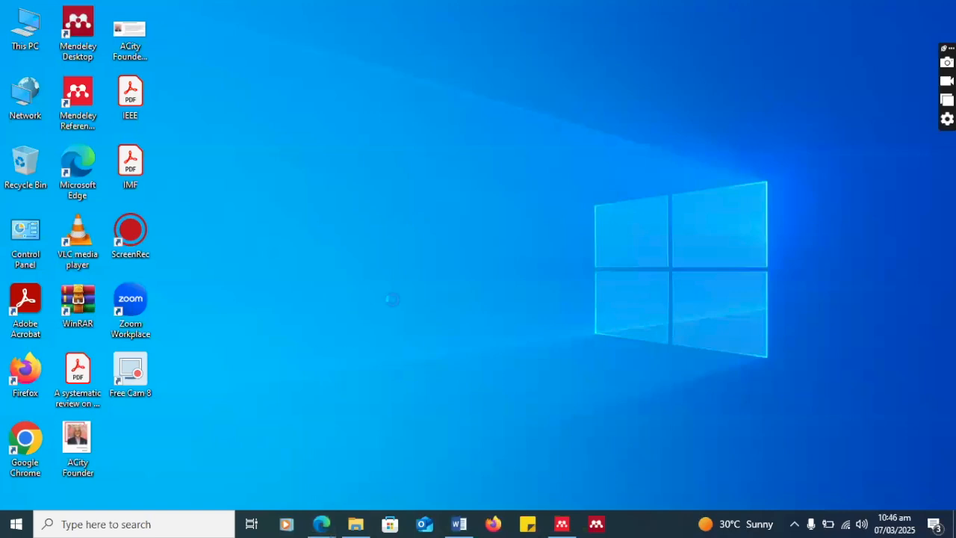
right_click(394, 301)
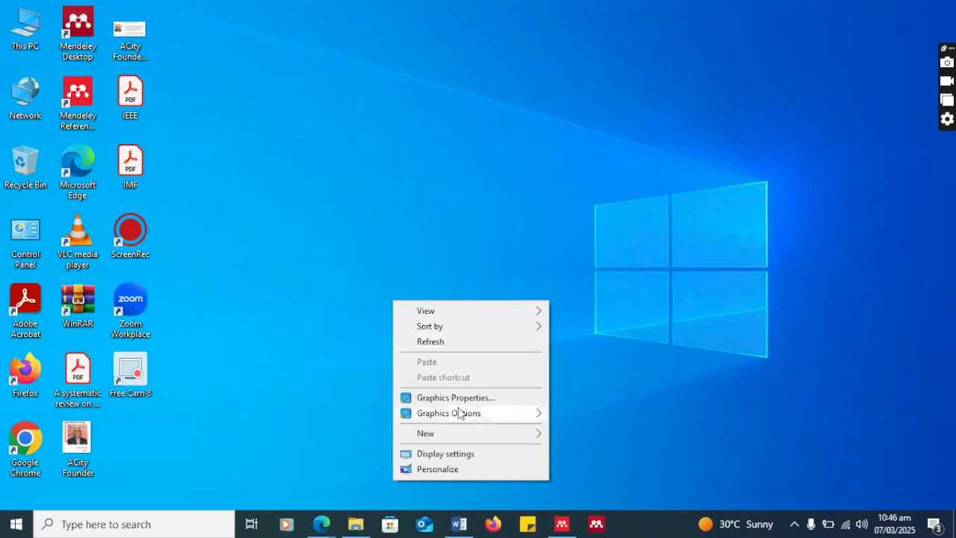
mouse_move(487, 440)
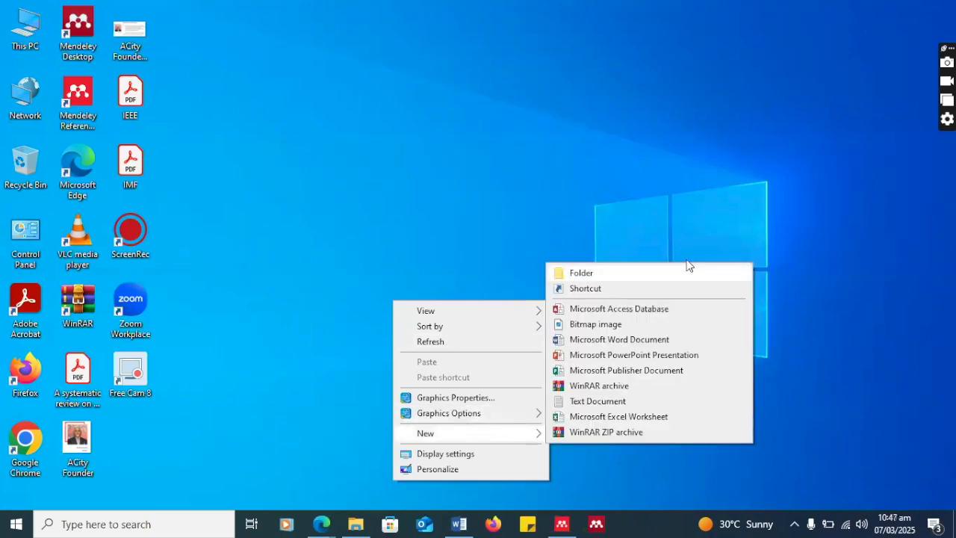
left_click(557, 277)
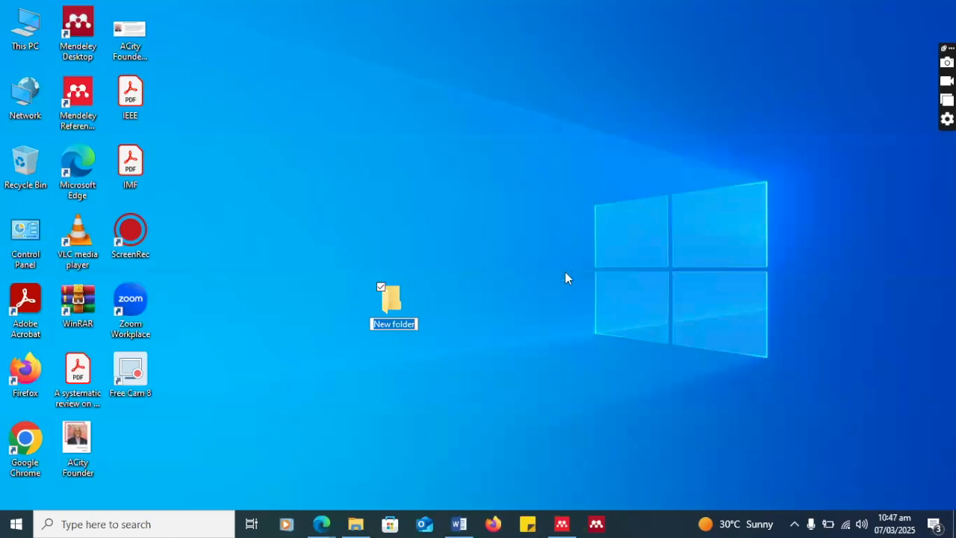
type("UniMac")
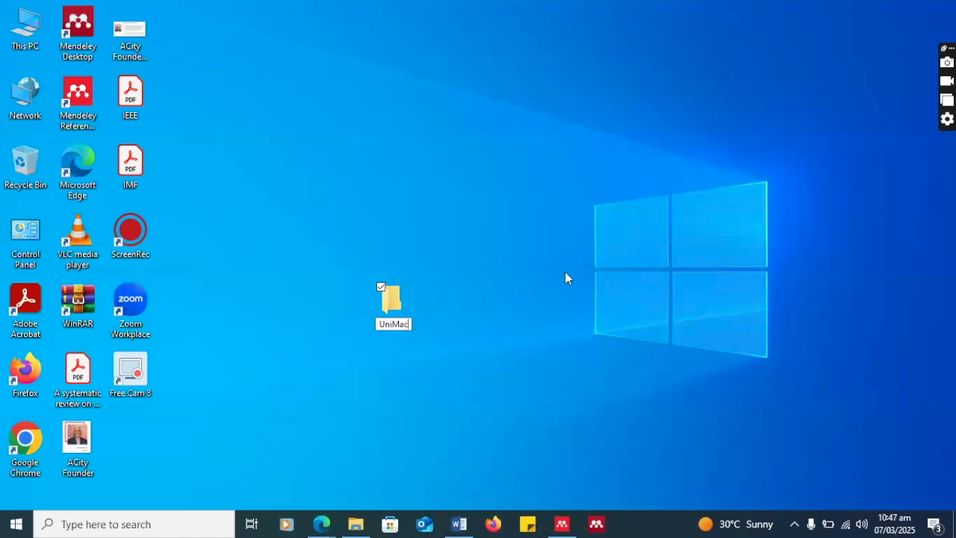
Return to Mendeley Reference Manager and change the watched folder to the UniMac folder on the desktop
left_click(564, 523)
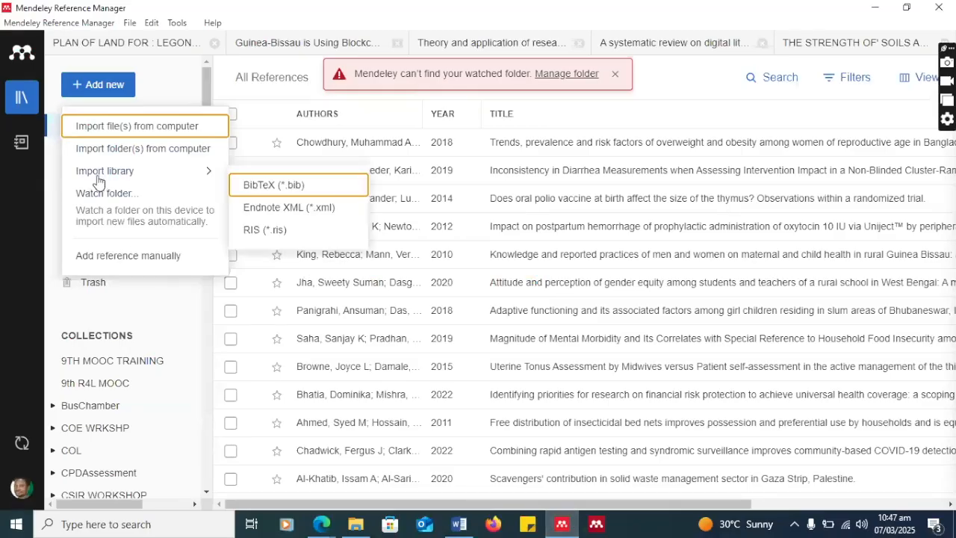
left_click(95, 195)
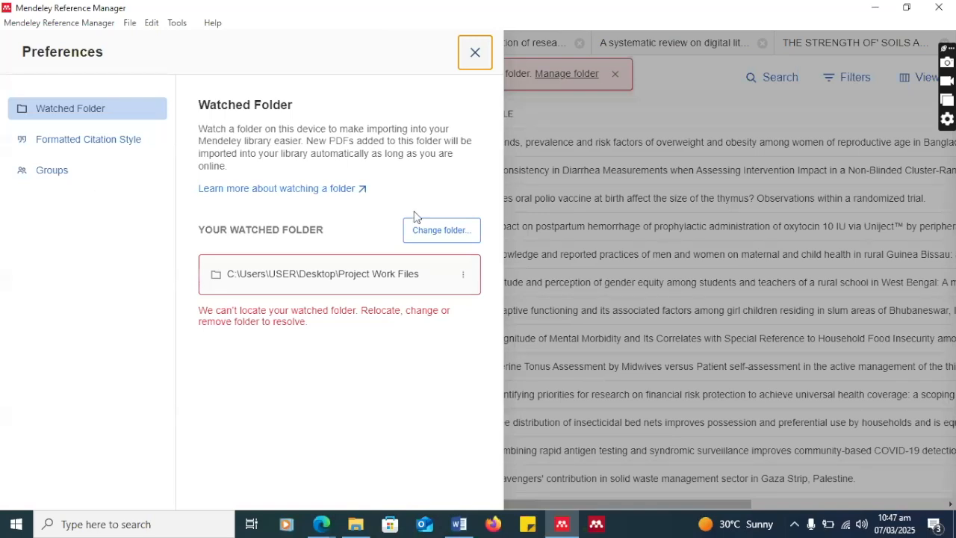
left_click(427, 239)
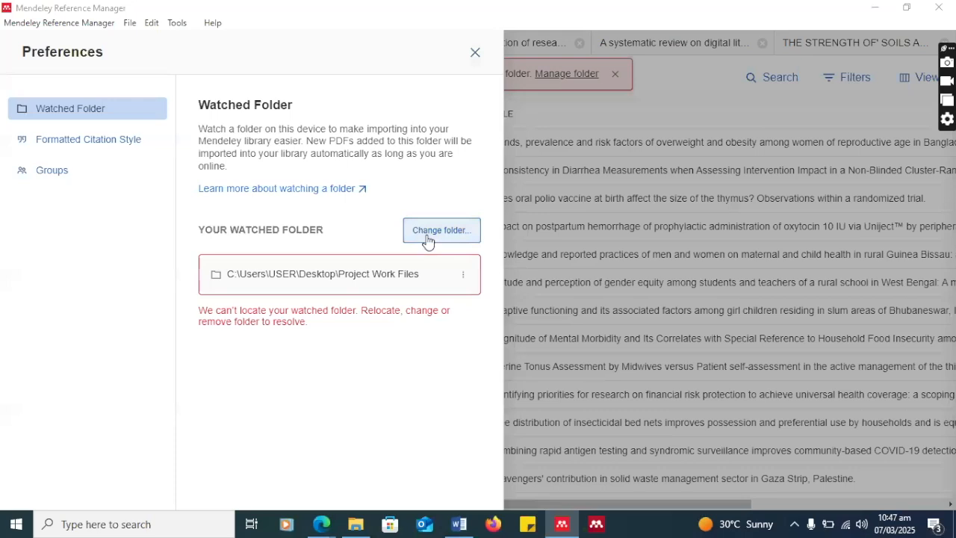
left_click(428, 237)
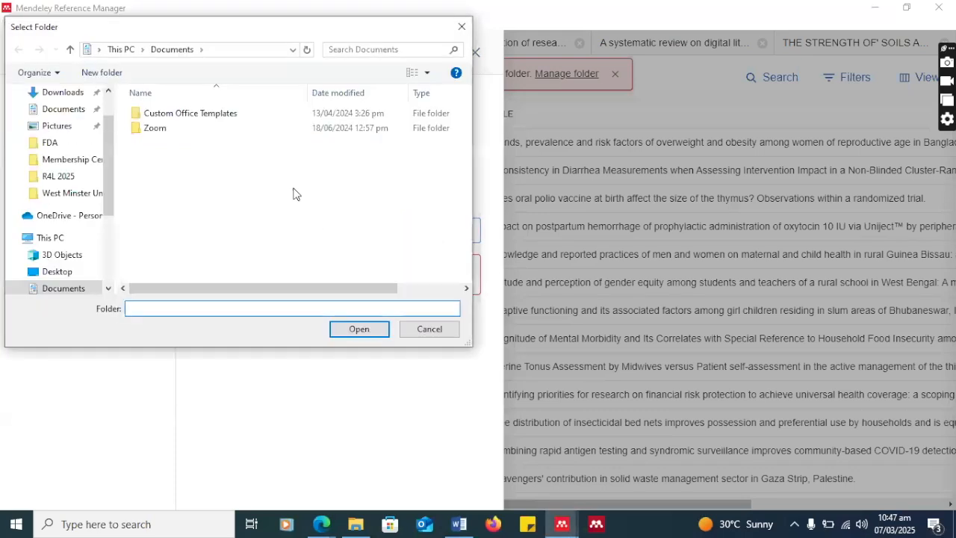
left_click(56, 274)
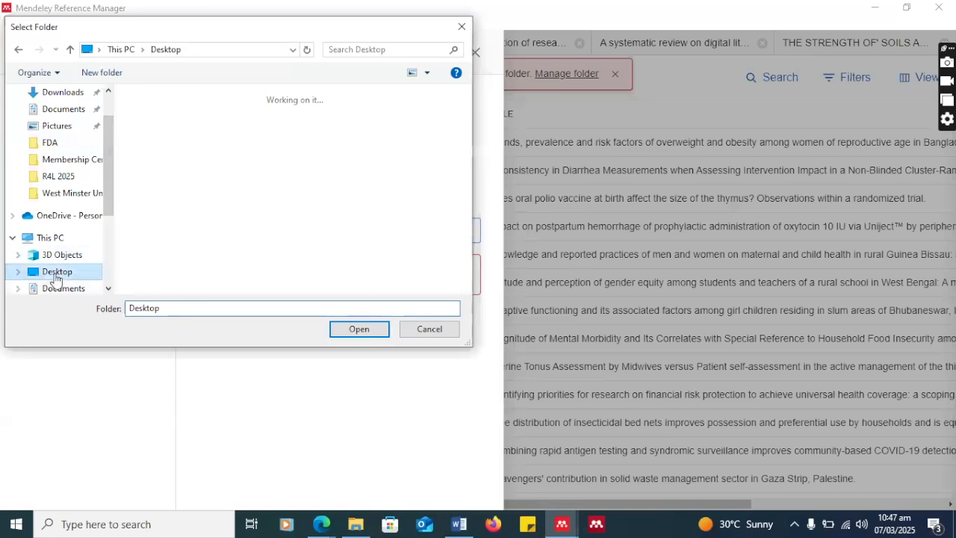
left_click(359, 329)
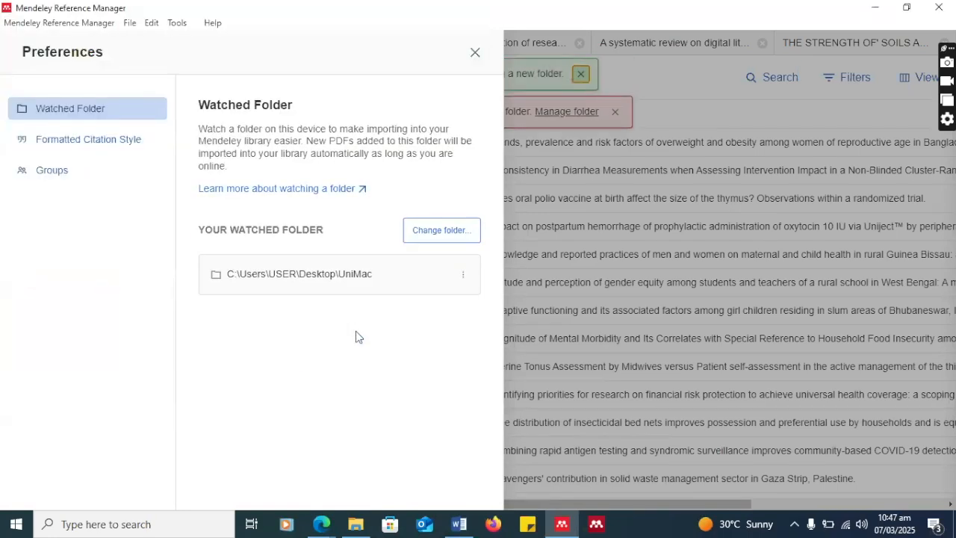
left_click(475, 54)
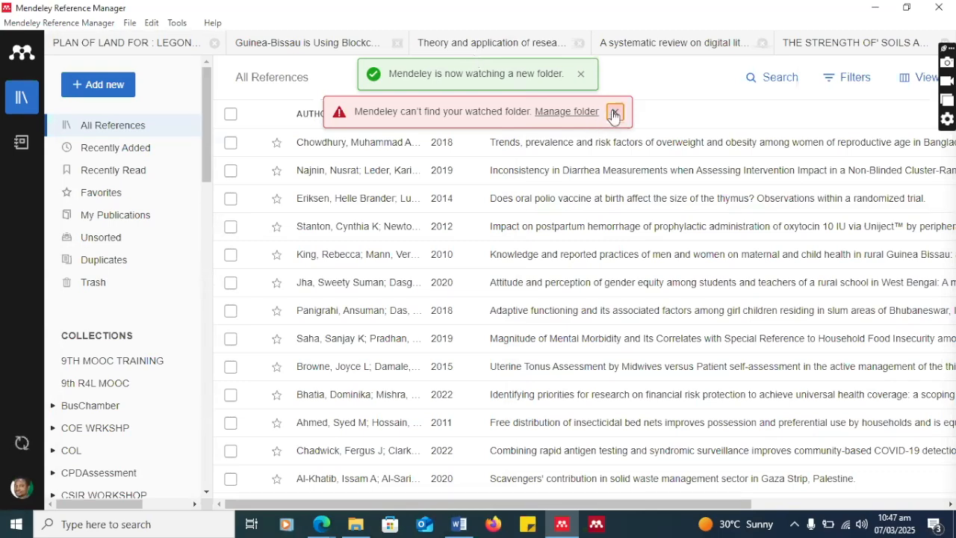
Dismiss the alert about the missing watched folder and open the form for adding a reference manually
left_click(106, 92)
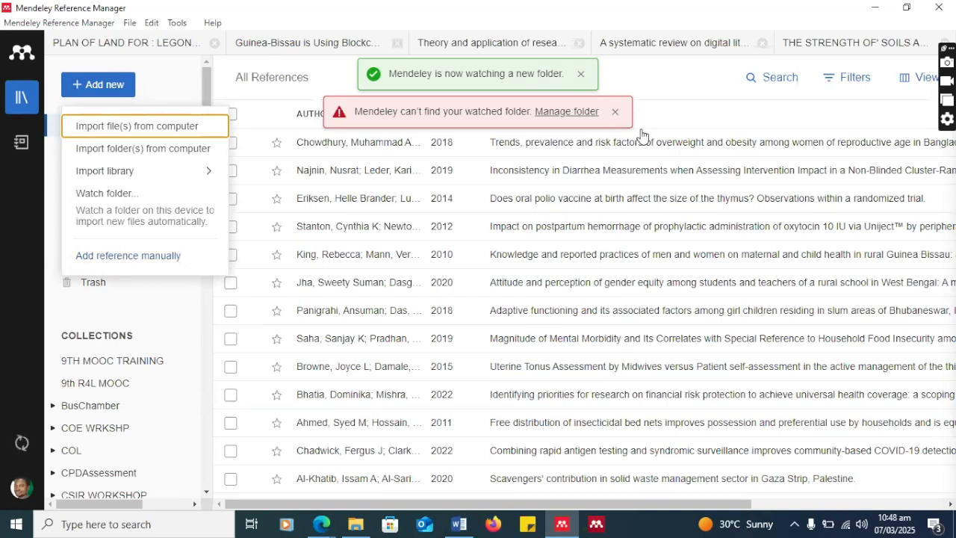
left_click(616, 113)
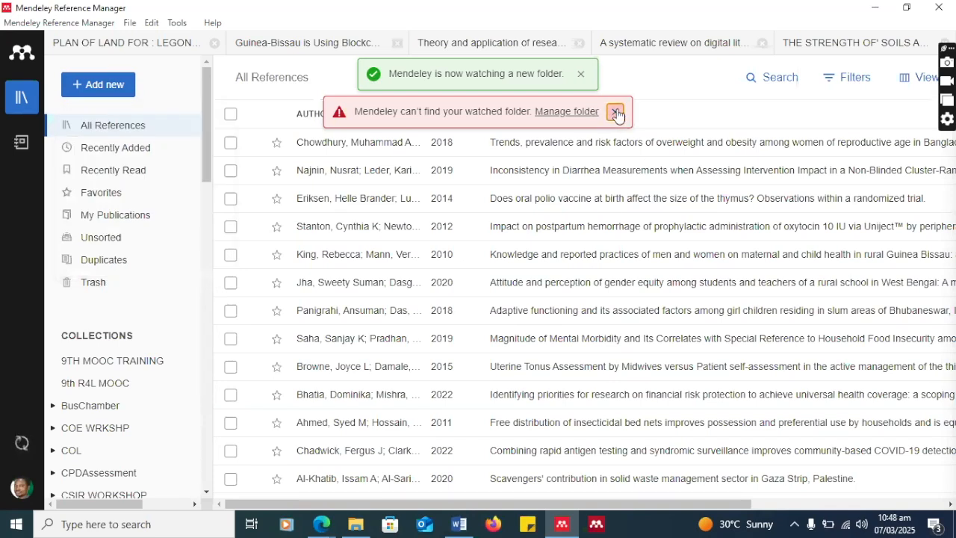
left_click(87, 85)
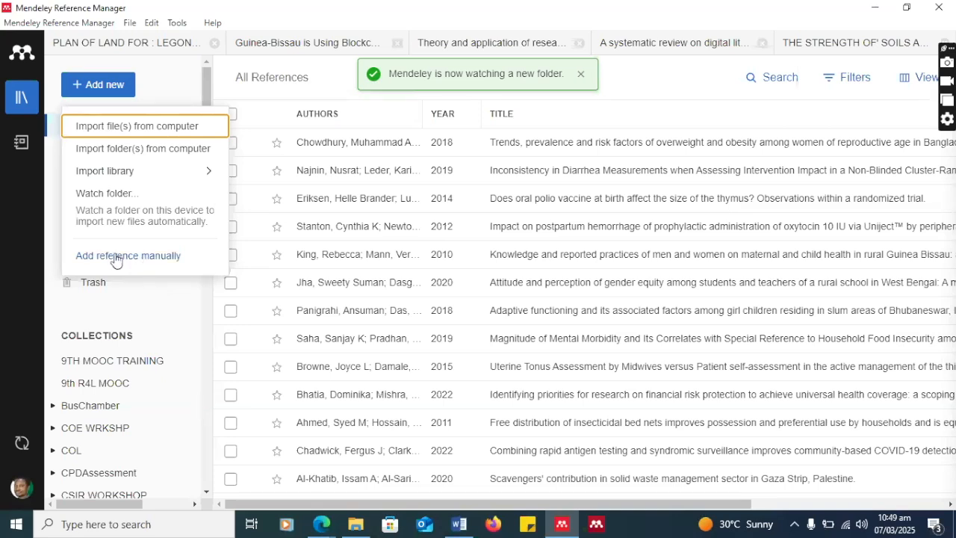
left_click(115, 257)
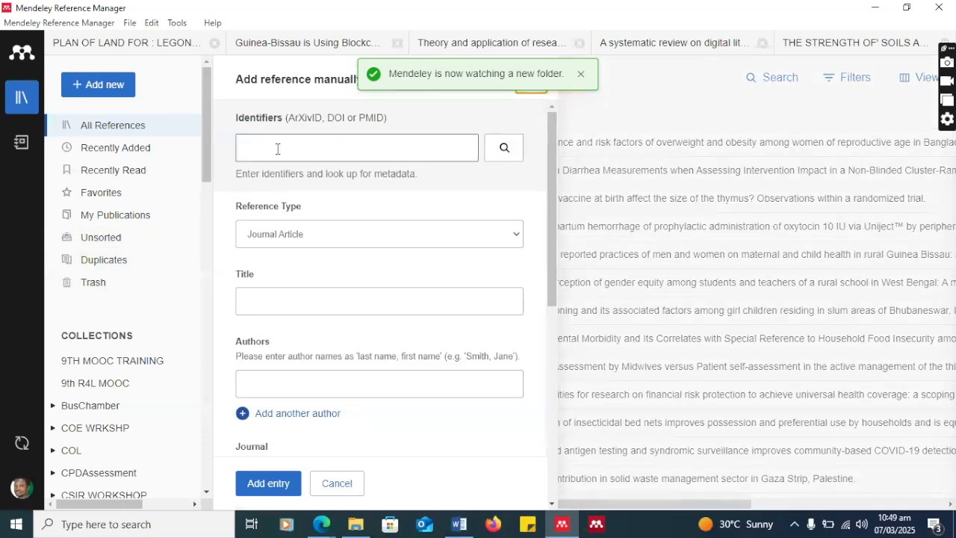
Set the reference type of the manual entry to Web Page
left_click(344, 146)
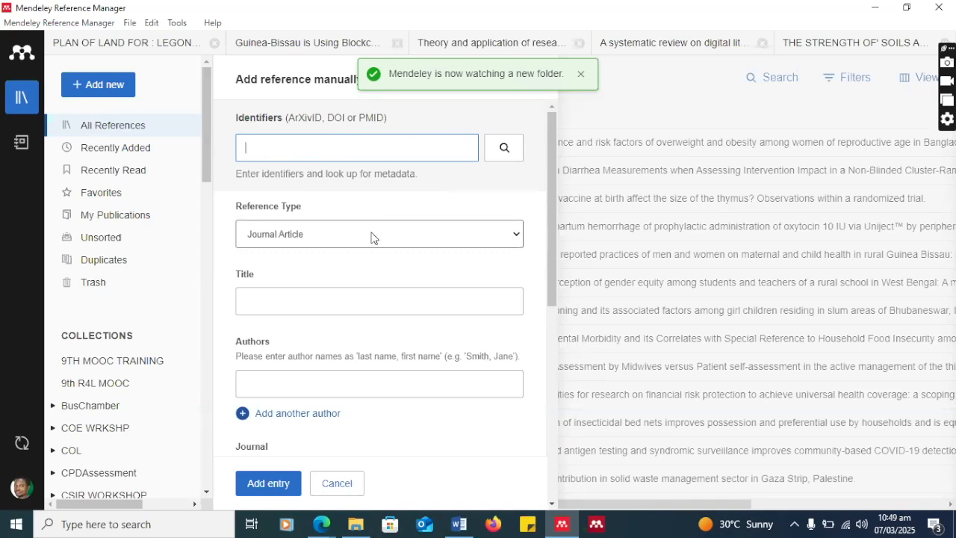
left_click(516, 238)
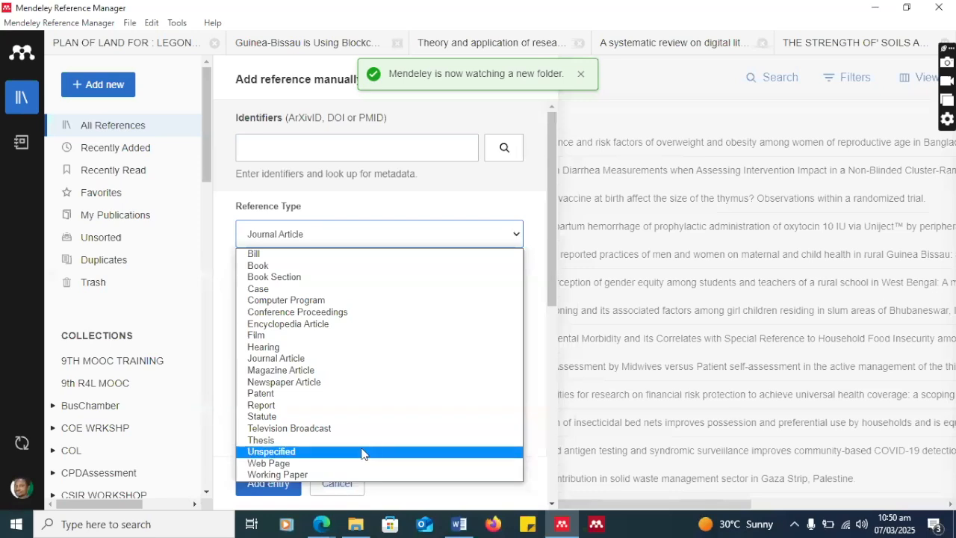
left_click(270, 464)
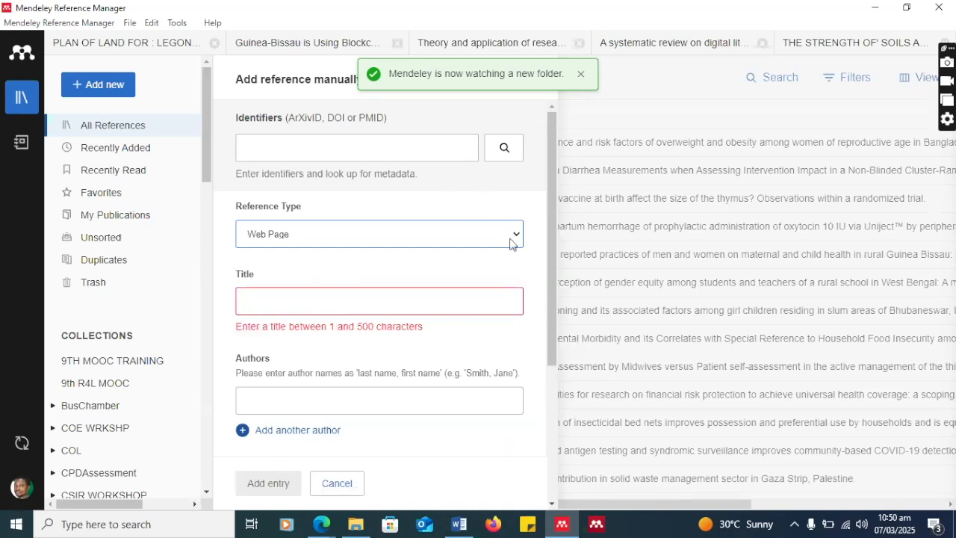
left_click(511, 244)
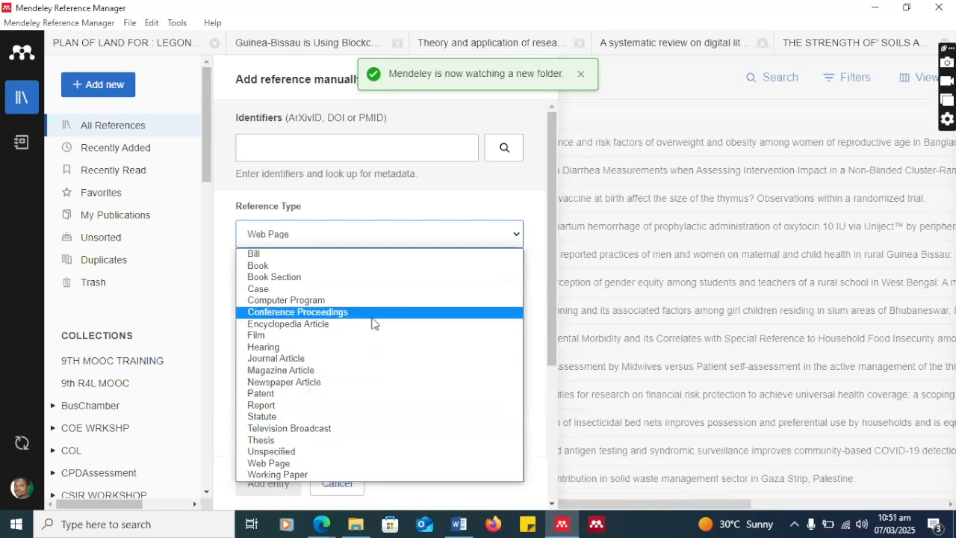
left_click(401, 235)
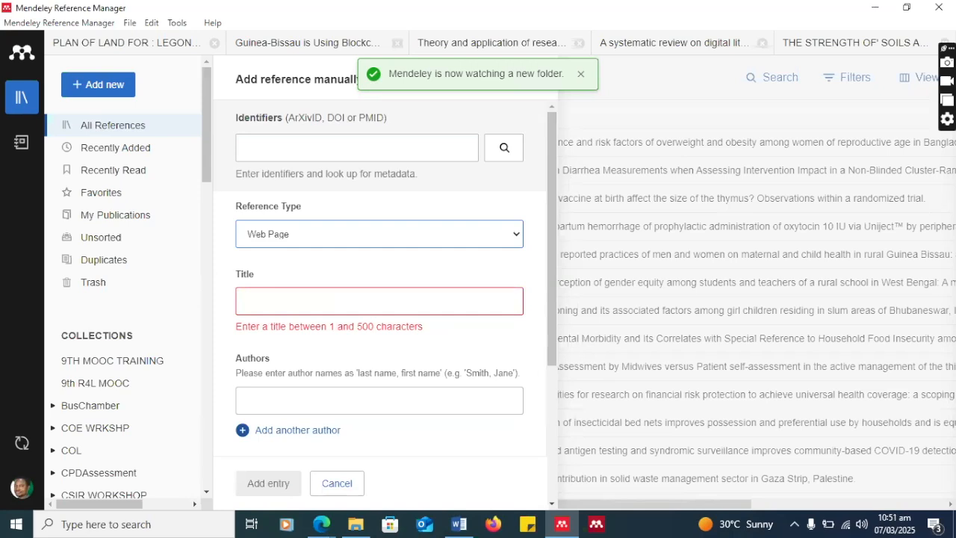
key("alt+Tab")
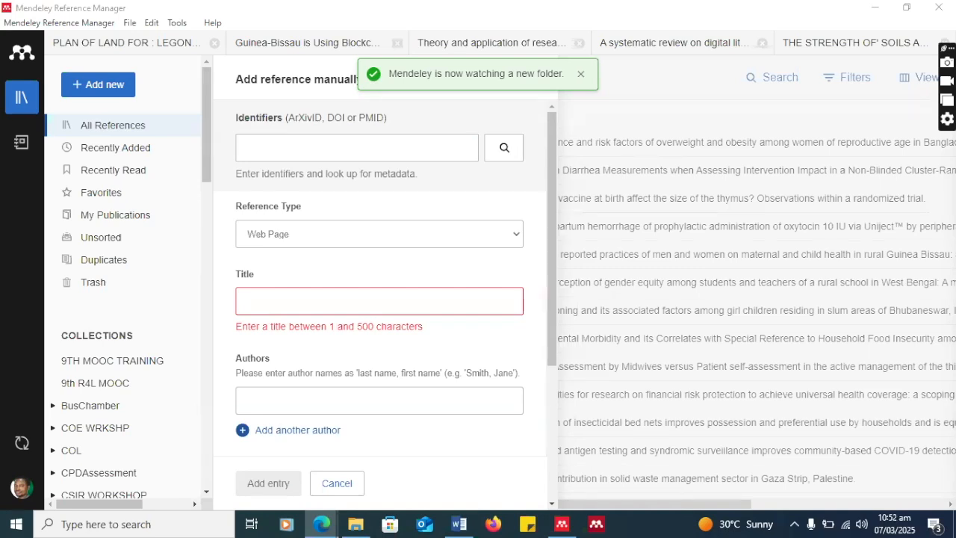
Switch to the UniMAC website in Microsoft Edge, maximize its window and look over the university's home page
left_click_drag(955, 193, 475, 86)
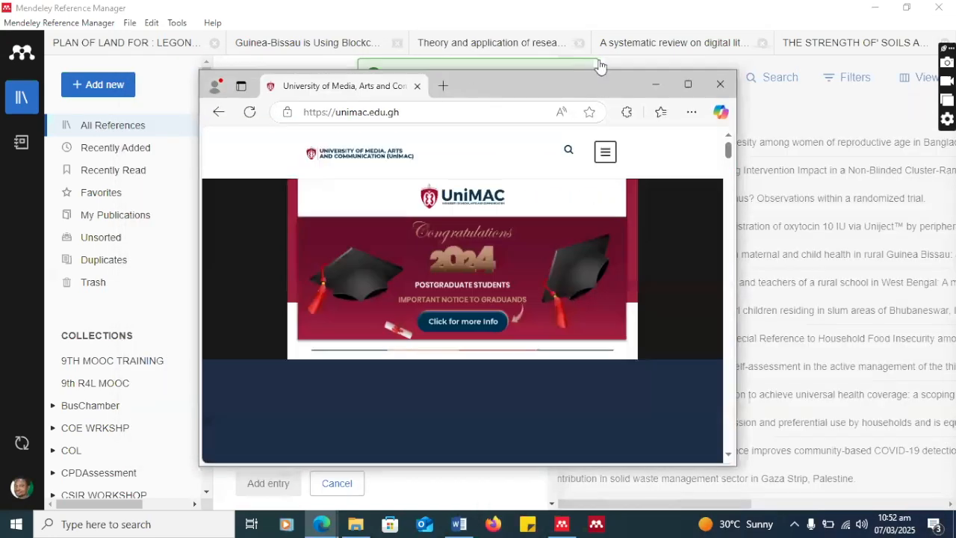
left_click(685, 84)
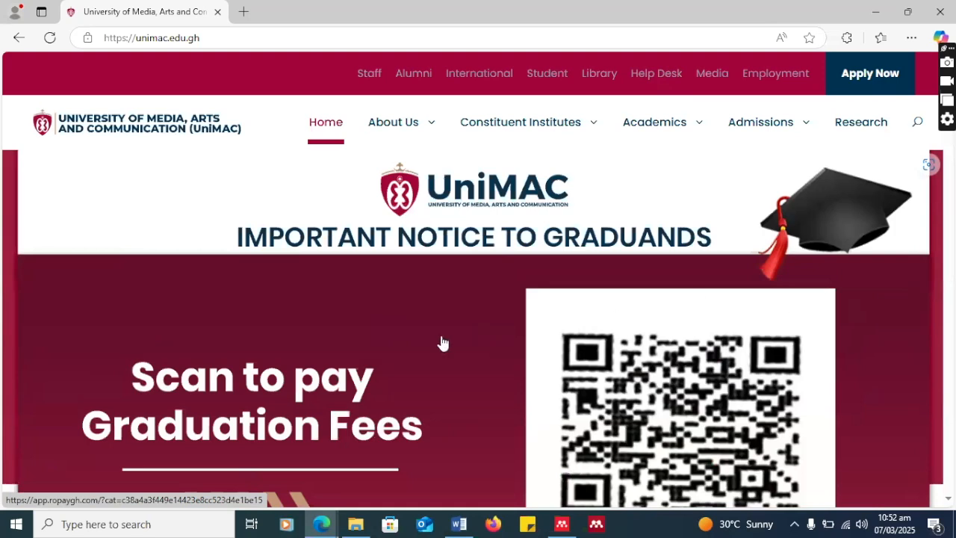
scroll(428, 348, "down", 3)
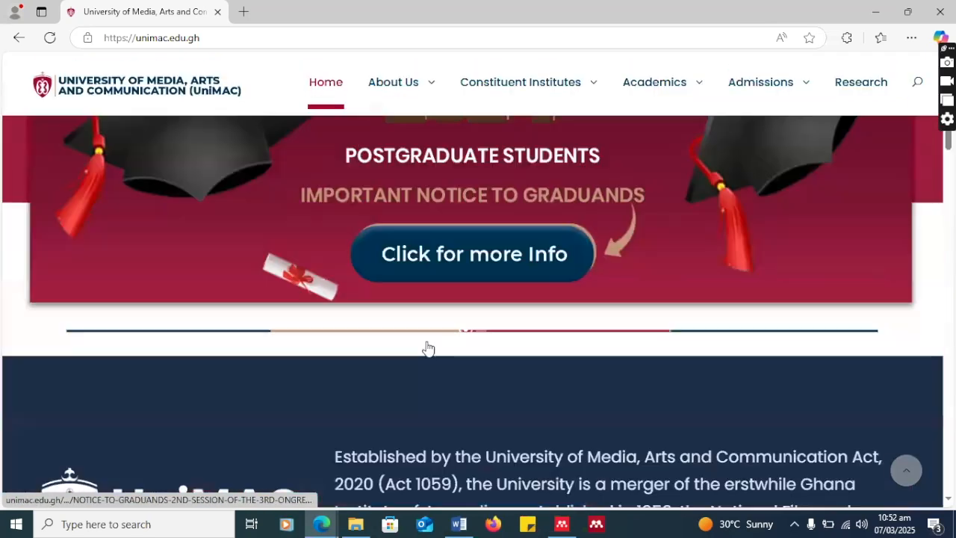
scroll(425, 348, "down", 4)
scroll(425, 345, "up", 2)
scroll(424, 344, "down", 5)
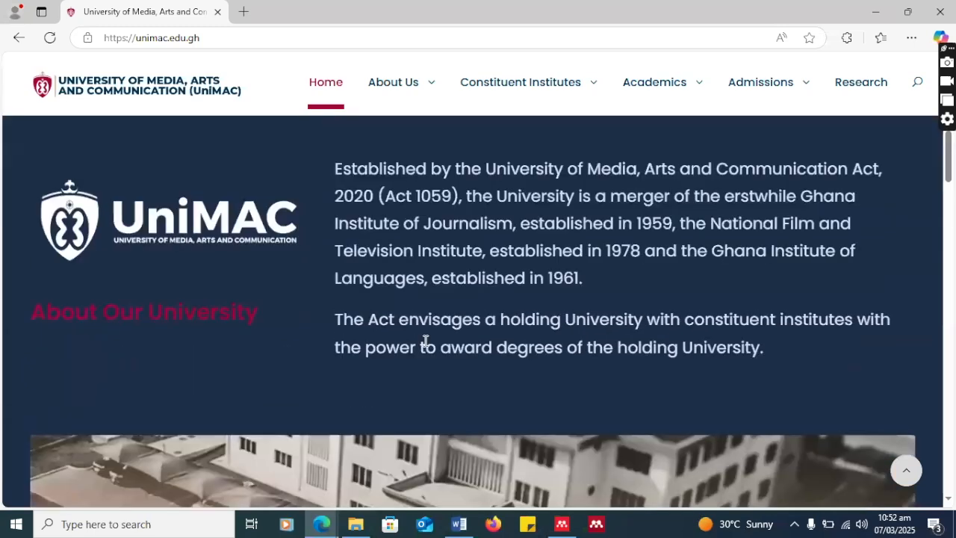
scroll(424, 342, "down", 3)
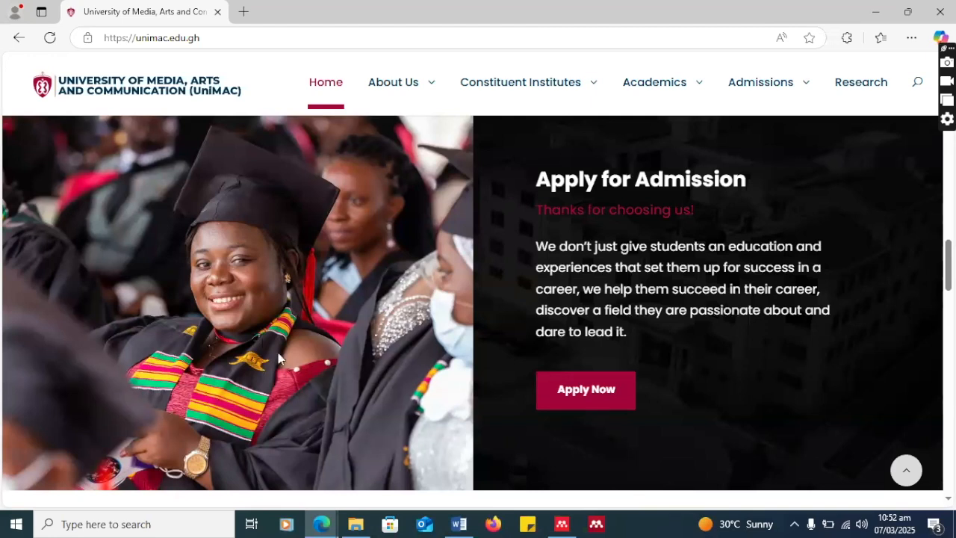
scroll(179, 302, "up", 8)
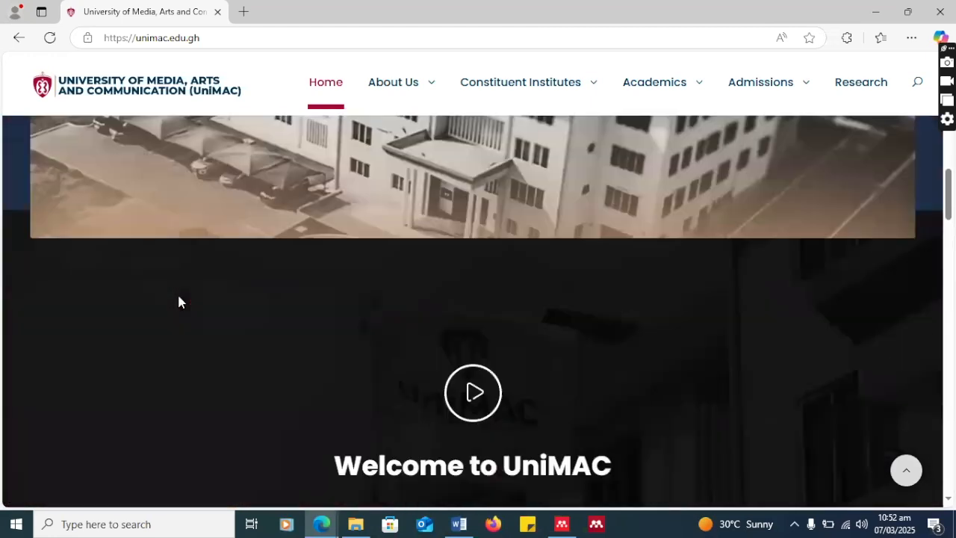
scroll(180, 301, "up", 10)
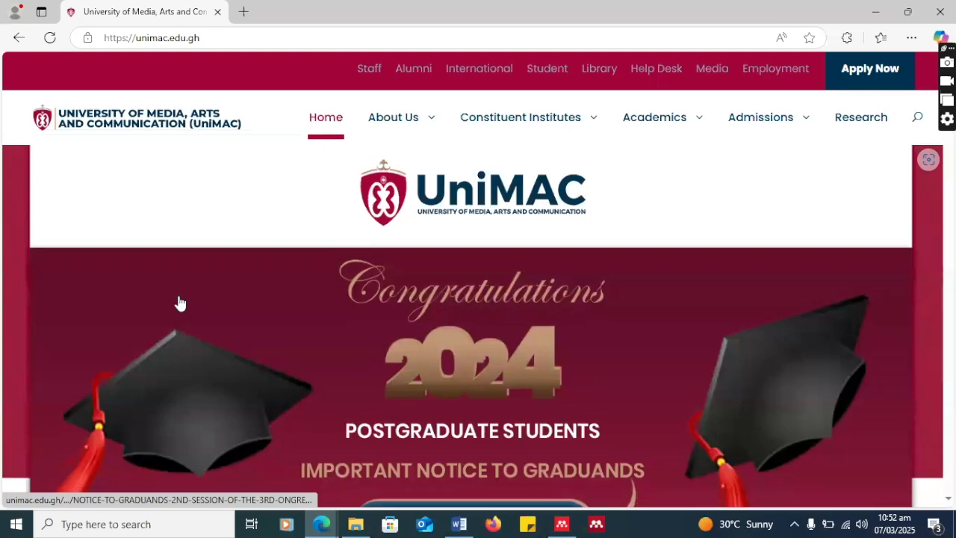
Find the News & Updates section on the UniMAC home page and open the article on the 3rd Matriculation Ceremony
scroll(179, 302, "down", 5)
scroll(178, 302, "down", 3)
scroll(178, 301, "up", 5)
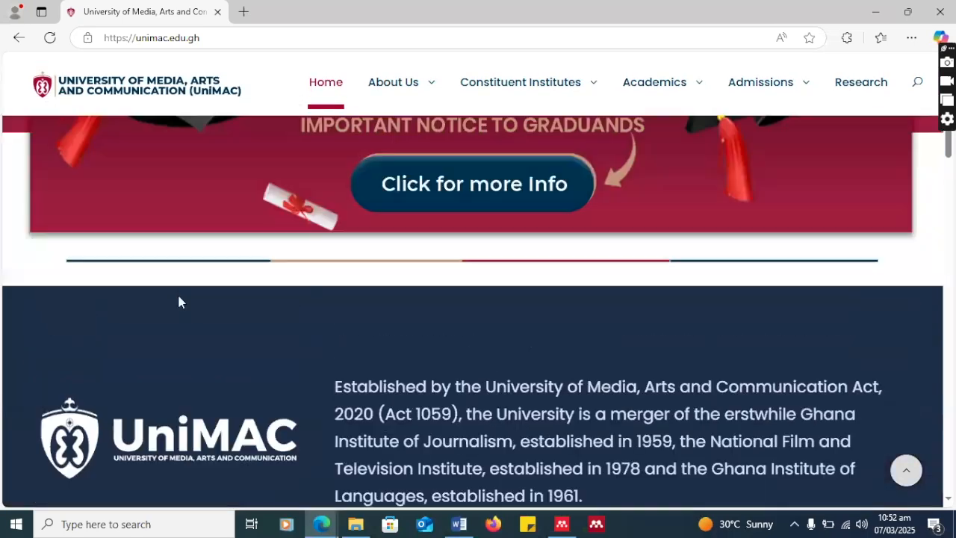
scroll(179, 301, "down", 2)
scroll(178, 302, "down", 3)
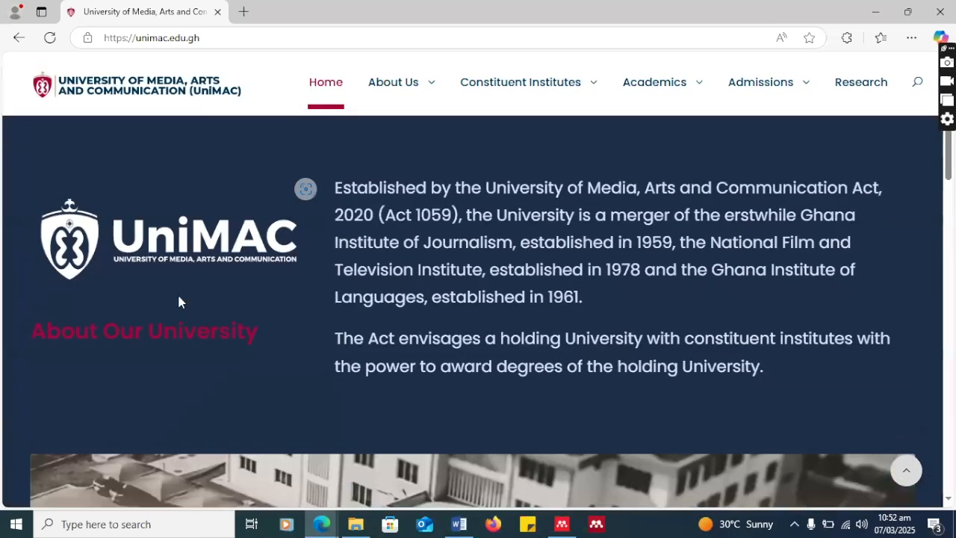
scroll(179, 297, "down", 3)
scroll(179, 297, "down", 5)
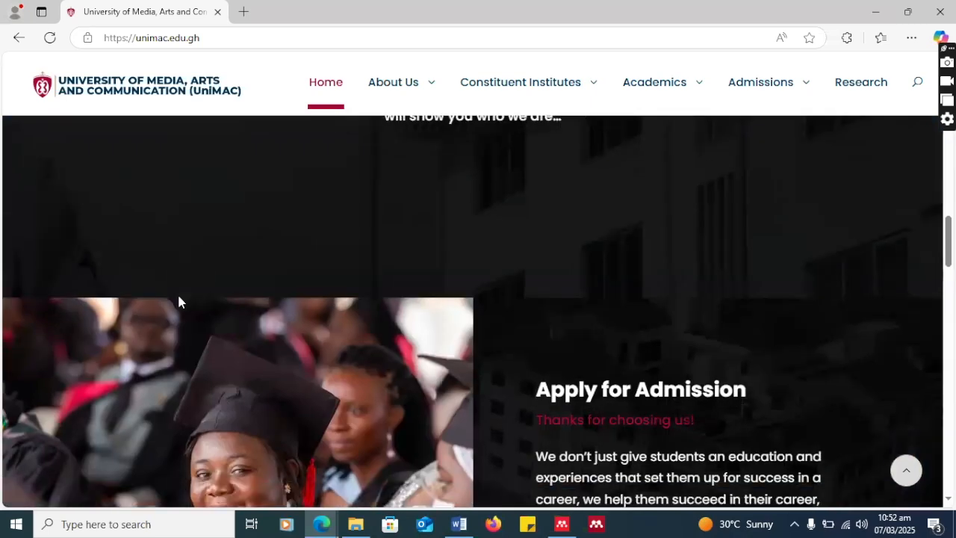
scroll(179, 302, "down", 3)
scroll(179, 302, "up", 2)
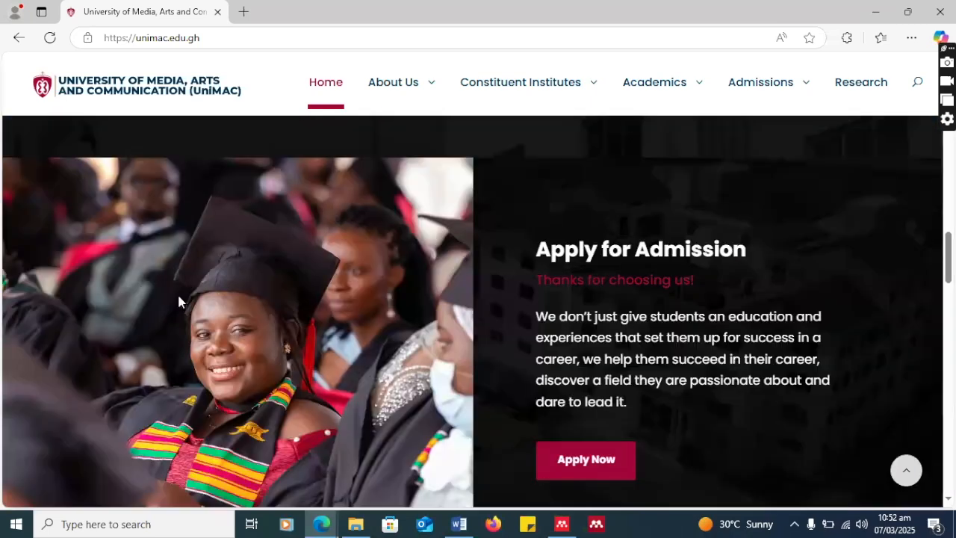
scroll(179, 301, "down", 5)
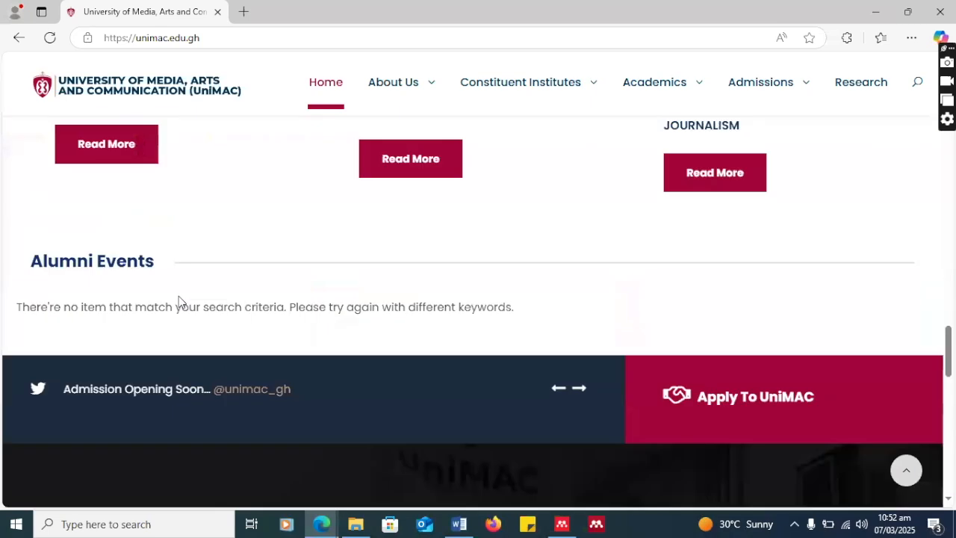
scroll(179, 301, "up", 4)
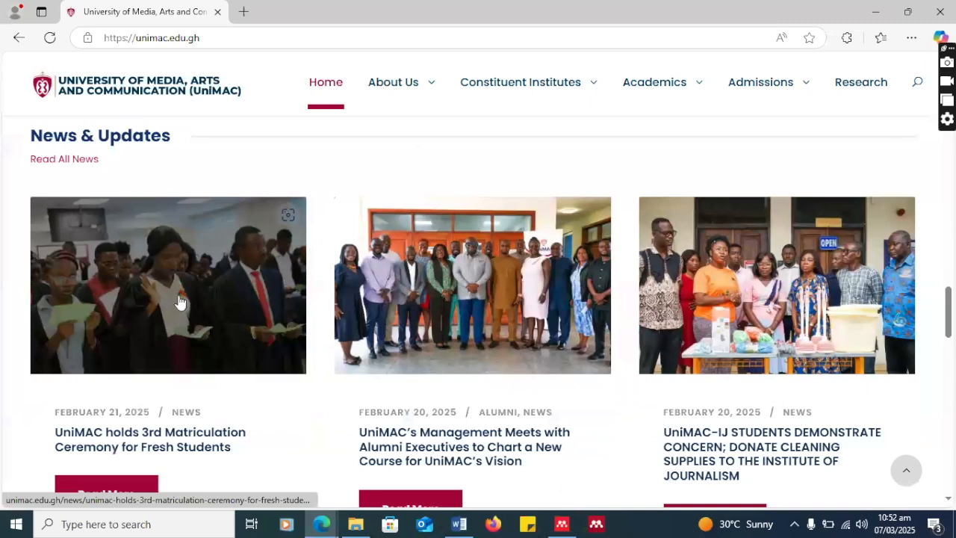
scroll(178, 301, "down", 2)
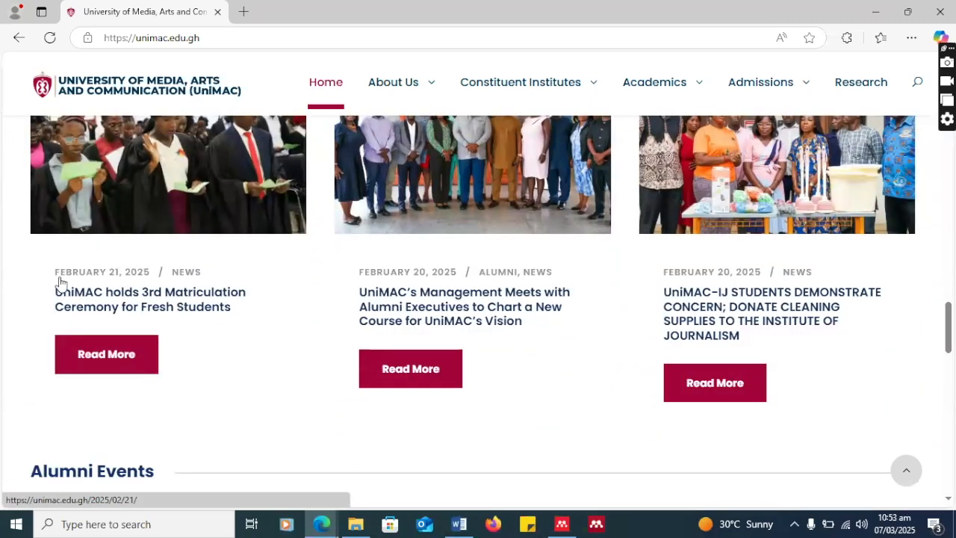
left_click(104, 359)
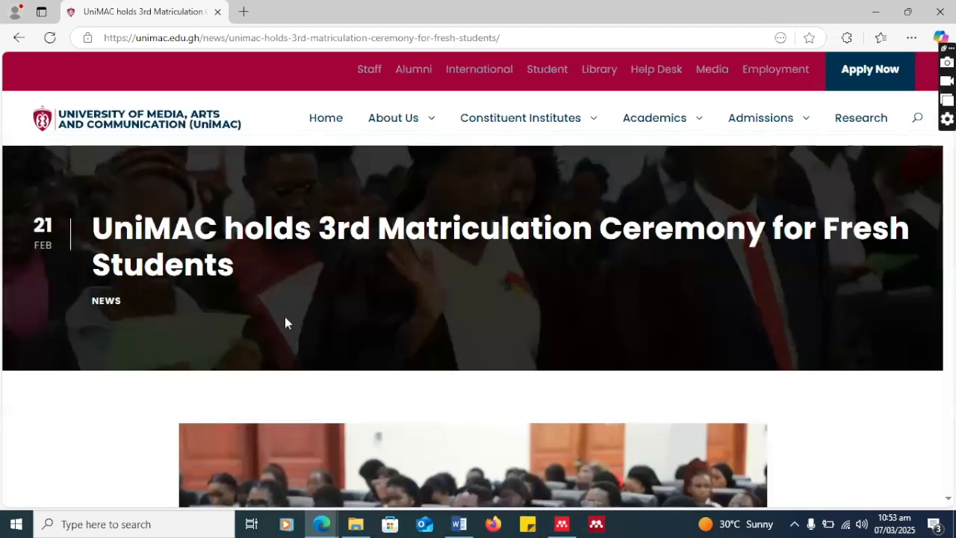
Examine the matriculation ceremony article from headline to end for the details needed in a web page reference
scroll(284, 323, "down", 10)
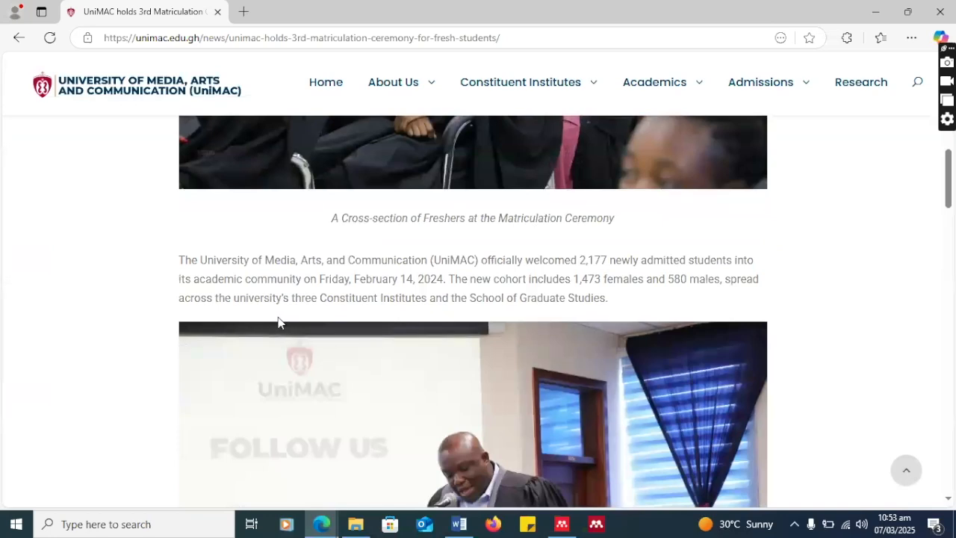
scroll(278, 323, "down", 9)
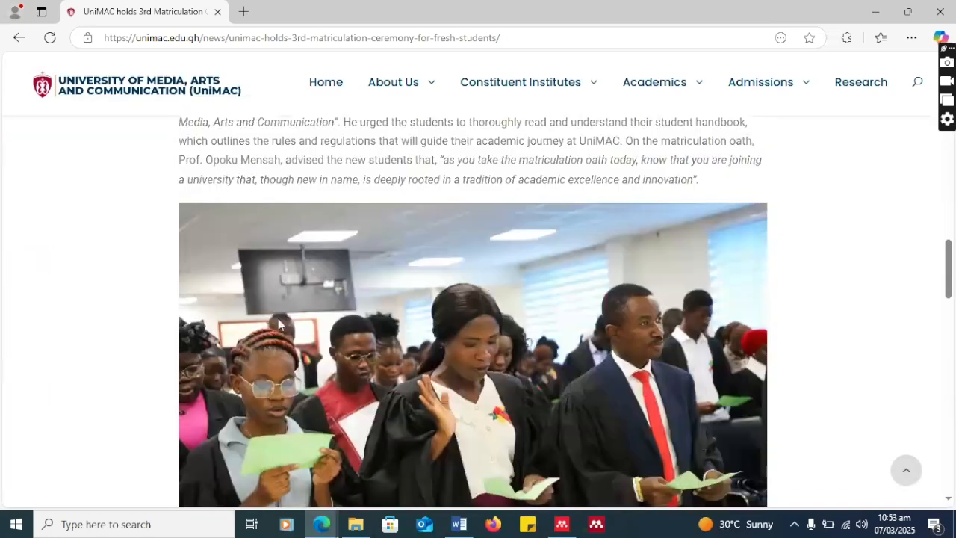
scroll(278, 323, "up", 4)
scroll(278, 319, "down", 12)
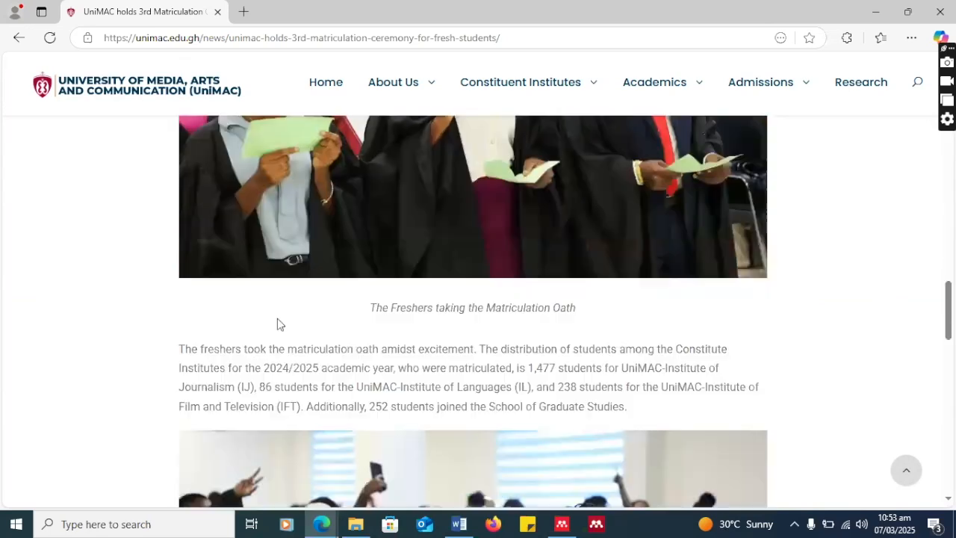
scroll(278, 318, "up", 6)
scroll(277, 317, "down", 5)
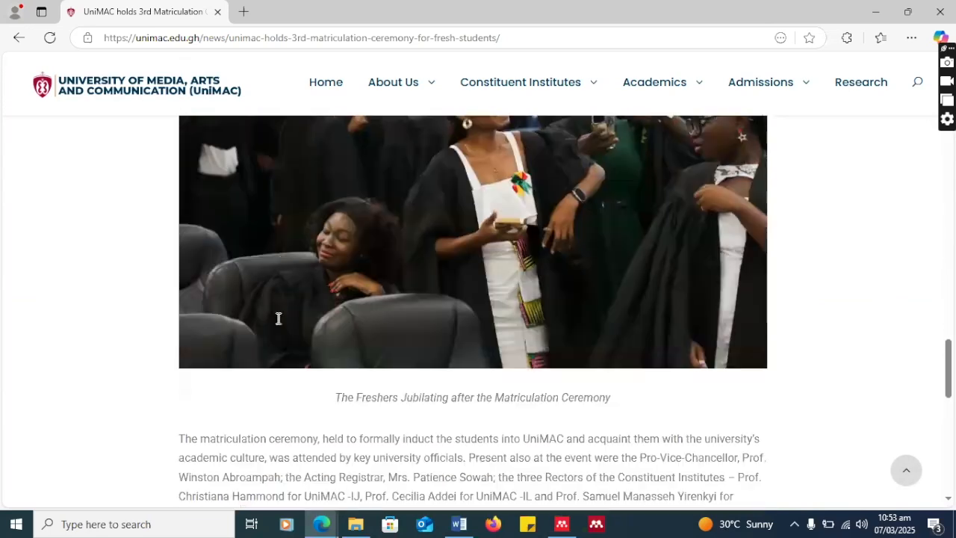
scroll(276, 317, "down", 10)
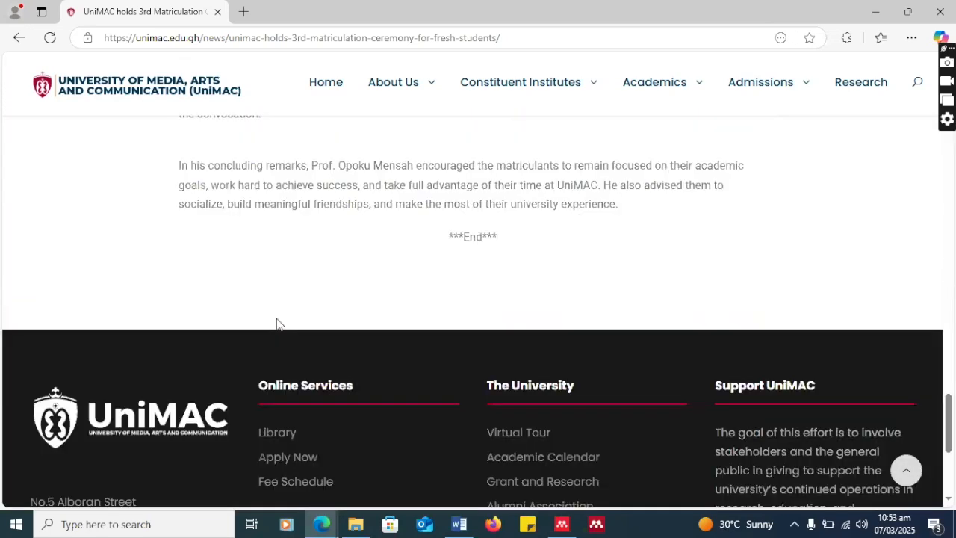
scroll(277, 323, "up", 20)
scroll(246, 217, "up", 3)
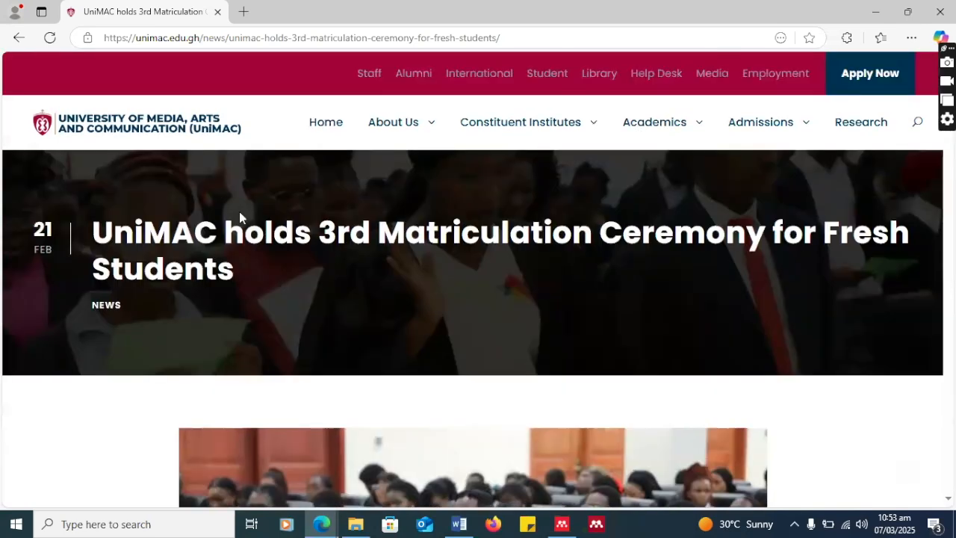
scroll(234, 217, "down", 3)
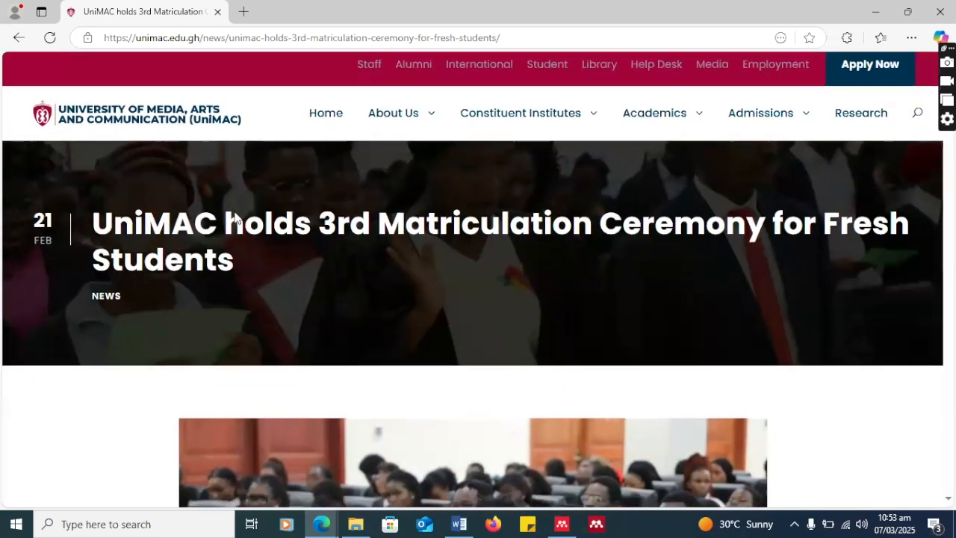
scroll(235, 217, "up", 3)
scroll(235, 216, "down", 10)
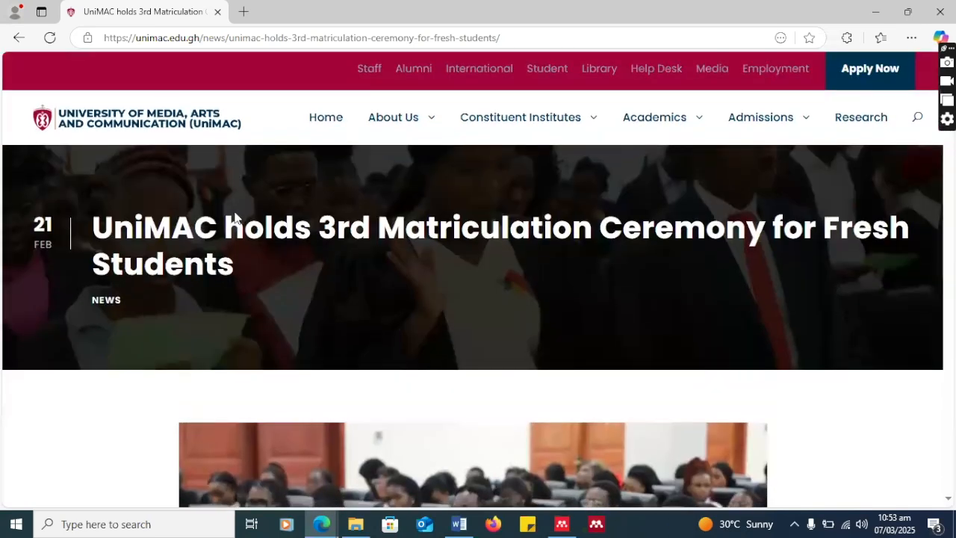
scroll(234, 217, "up", 6)
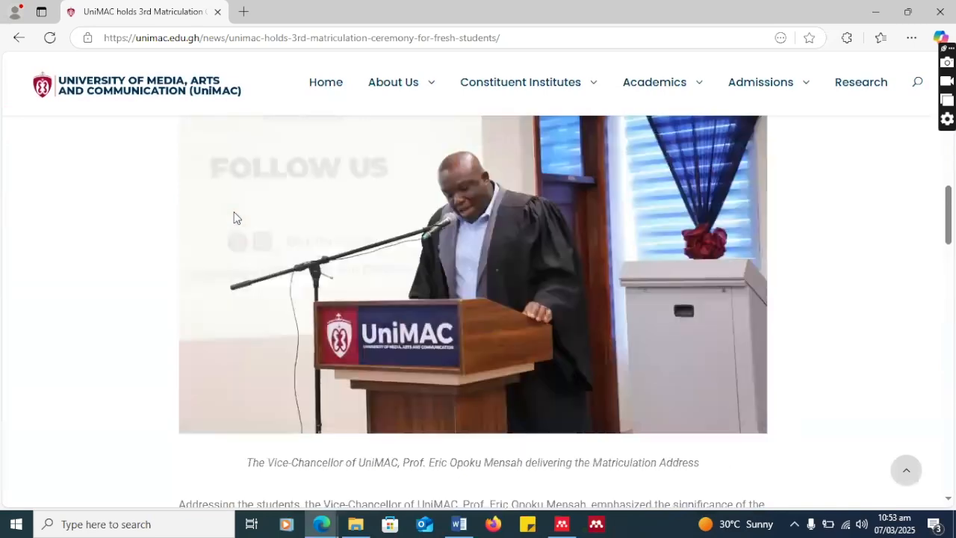
scroll(234, 217, "down", 5)
scroll(235, 216, "down", 3)
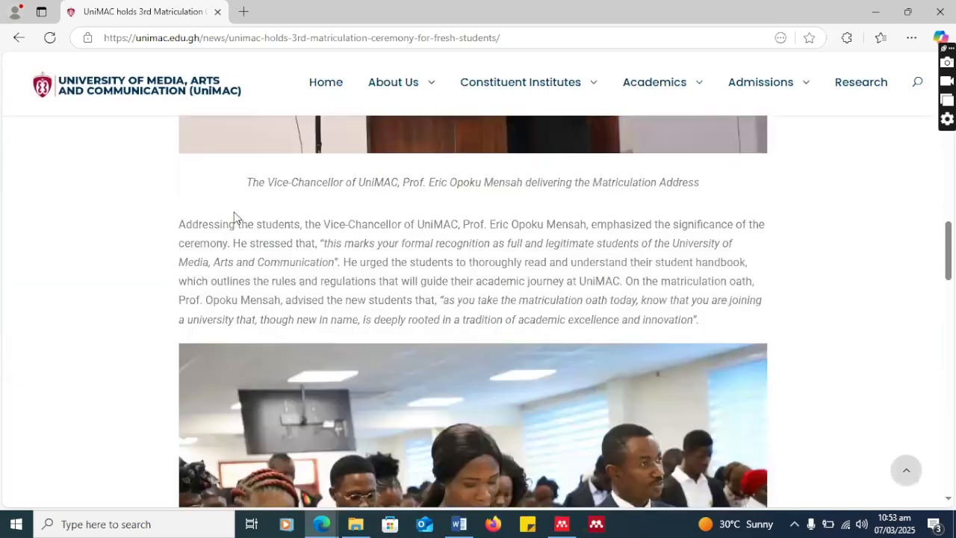
scroll(191, 163, "up", 15)
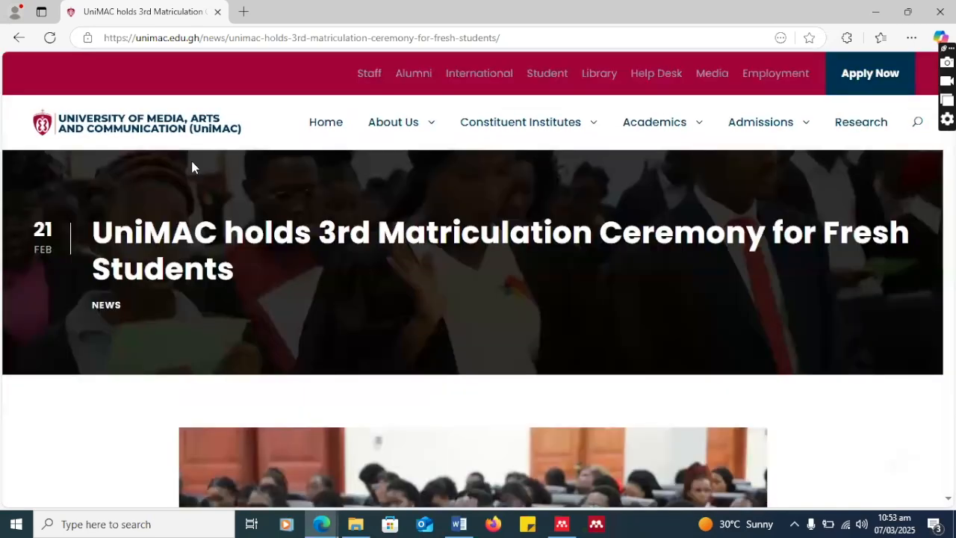
Check the manual entry's title field in Mendeley Reference Manager, and copy the full headline of the matriculation article in Edge
left_click(875, 11)
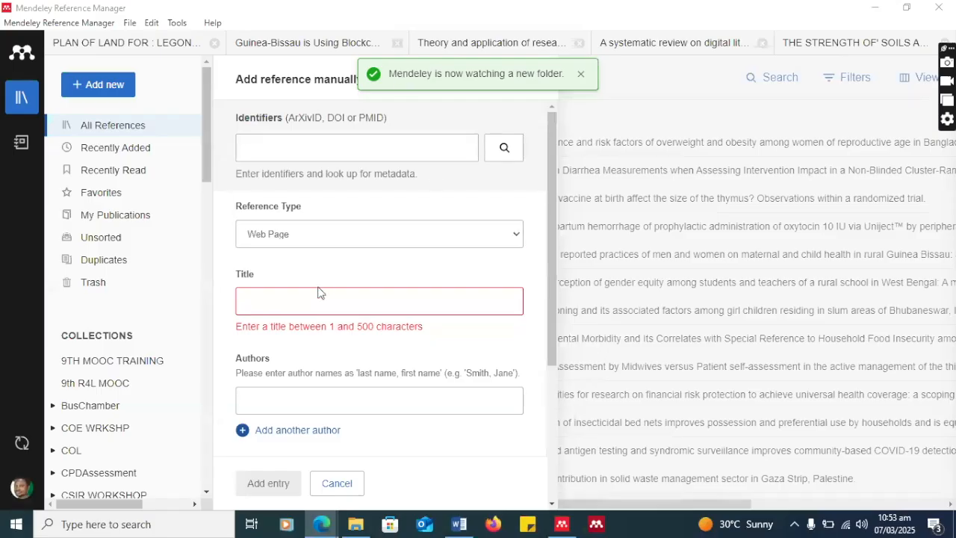
left_click(292, 304)
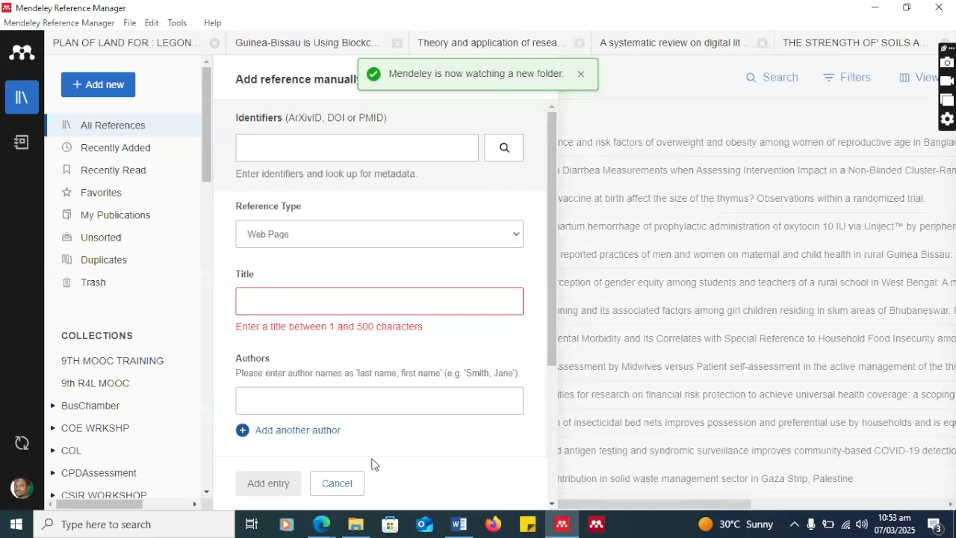
mouse_move(326, 532)
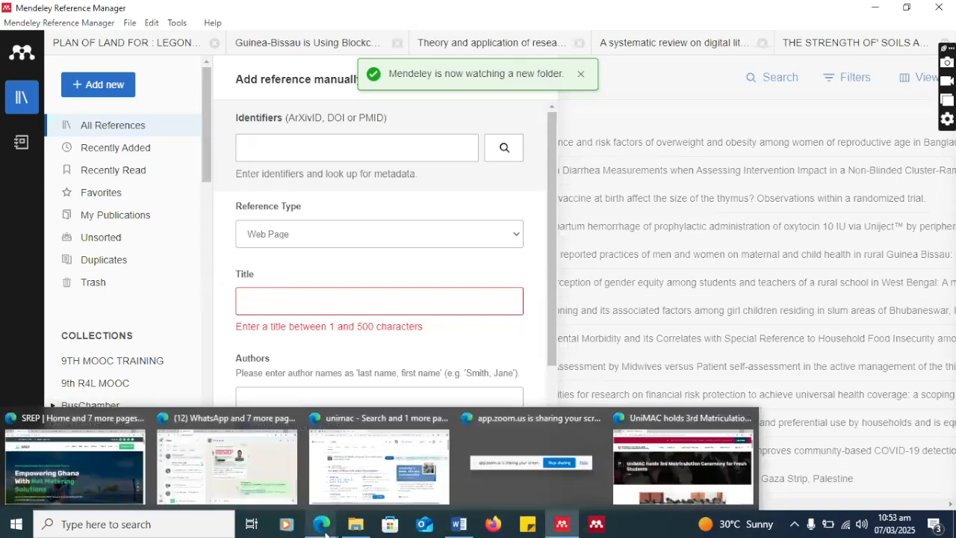
left_click(658, 470)
scroll(483, 329, "down", 4)
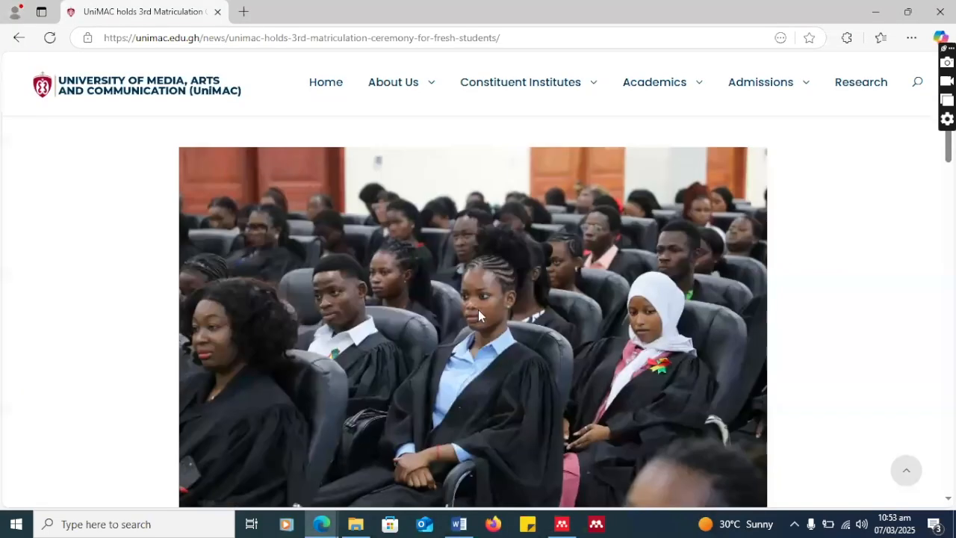
scroll(479, 314, "down", 5)
scroll(479, 314, "up", 9)
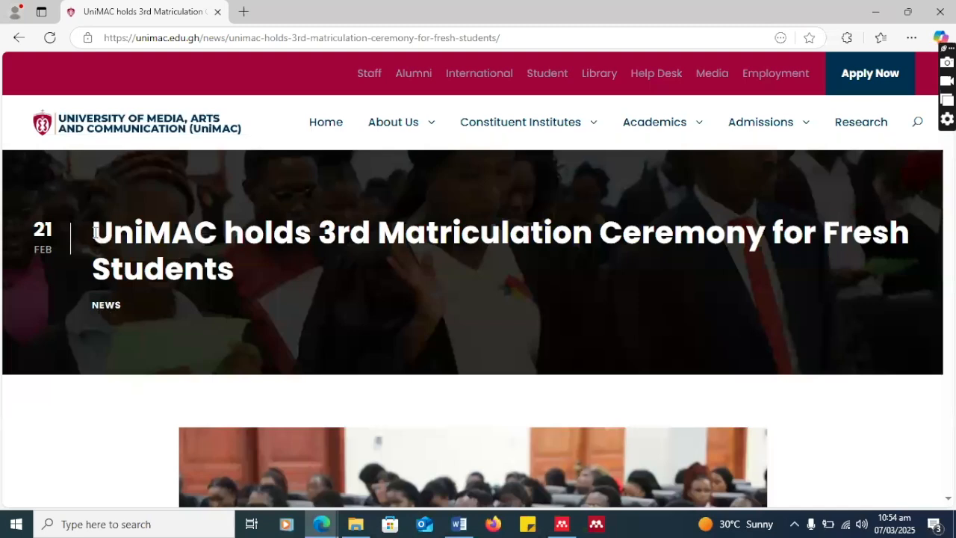
left_click_drag(95, 233, 234, 275)
key("ctrl+c")
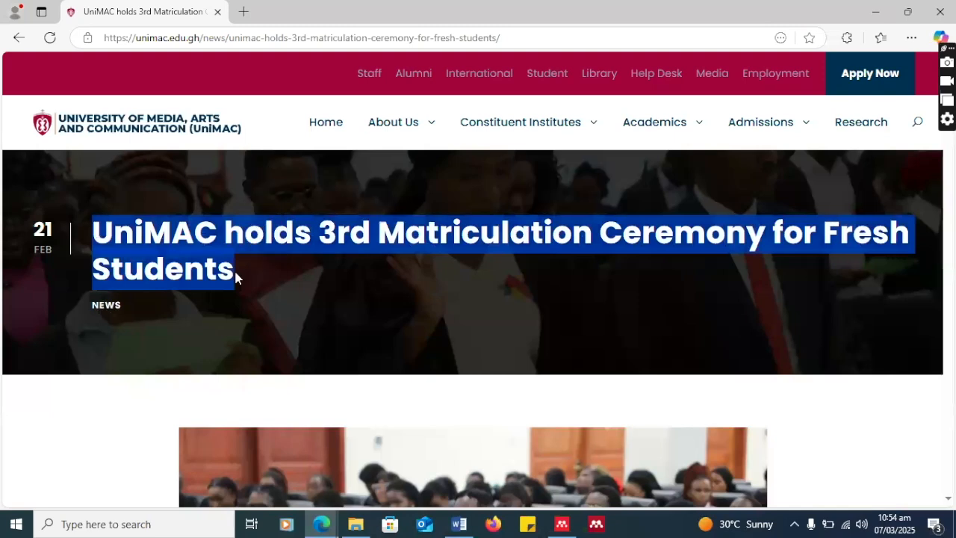
Return to Mendeley Reference Manager and paste "UniMAC holds 3rd Matriculation Ceremony for Fresh Students" as the title of the manual entry
left_click(562, 524)
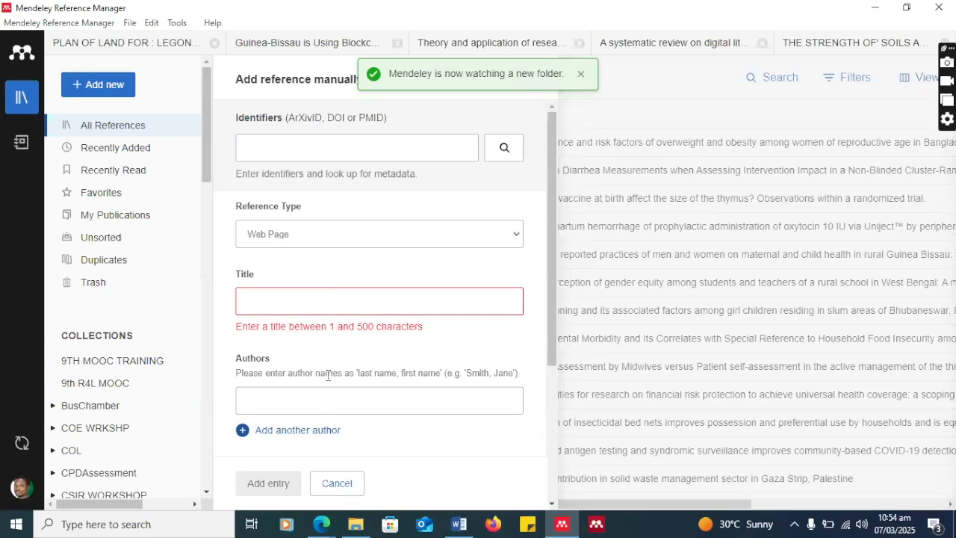
left_click(326, 239)
left_click(326, 239)
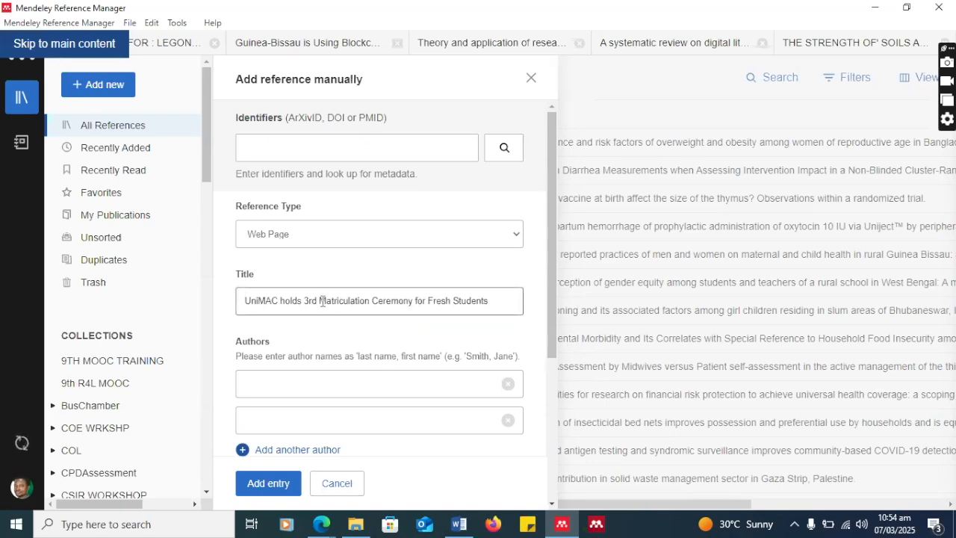
scroll(307, 389, "down", 1)
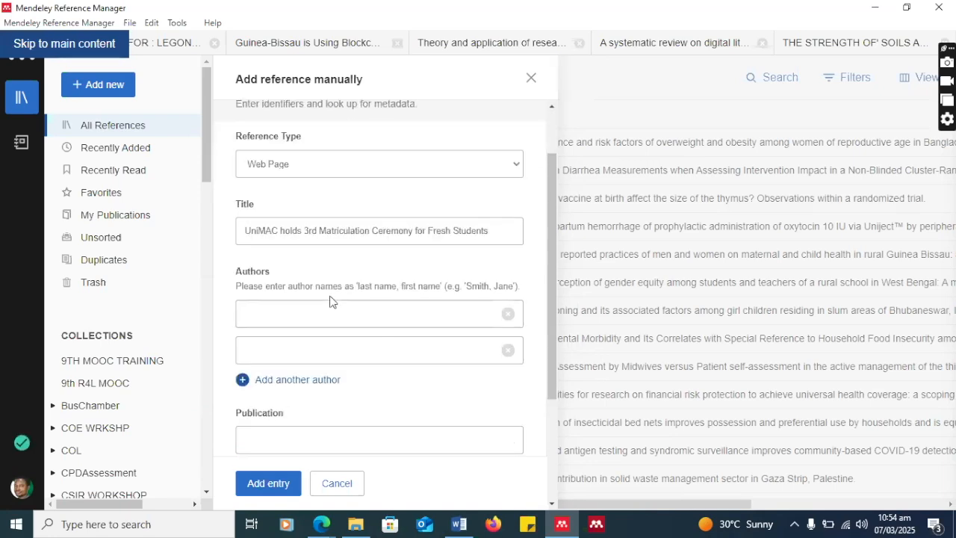
Activate the first author field of the manual web page entry, and switch to the matriculation article in Edge
left_click(259, 307)
left_click(258, 291)
left_click(351, 322)
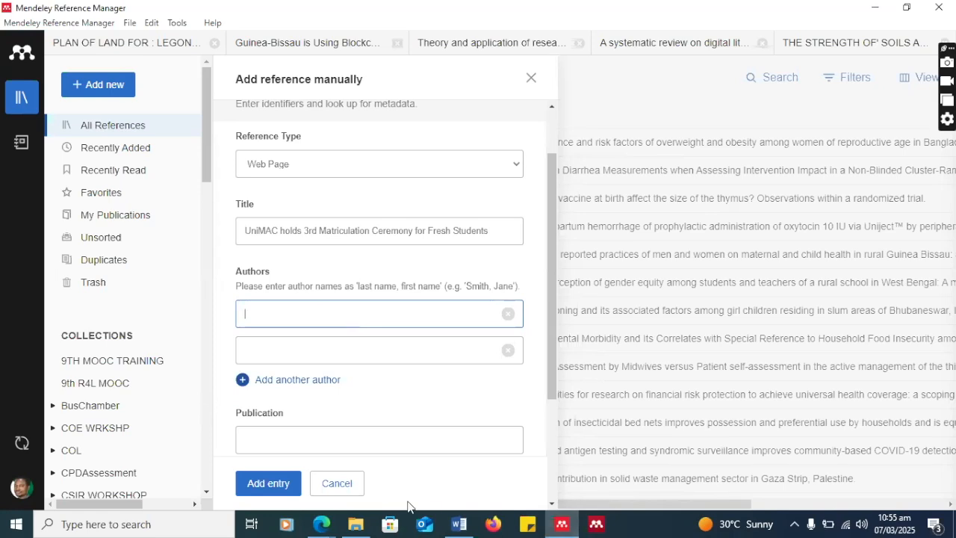
left_click(324, 526)
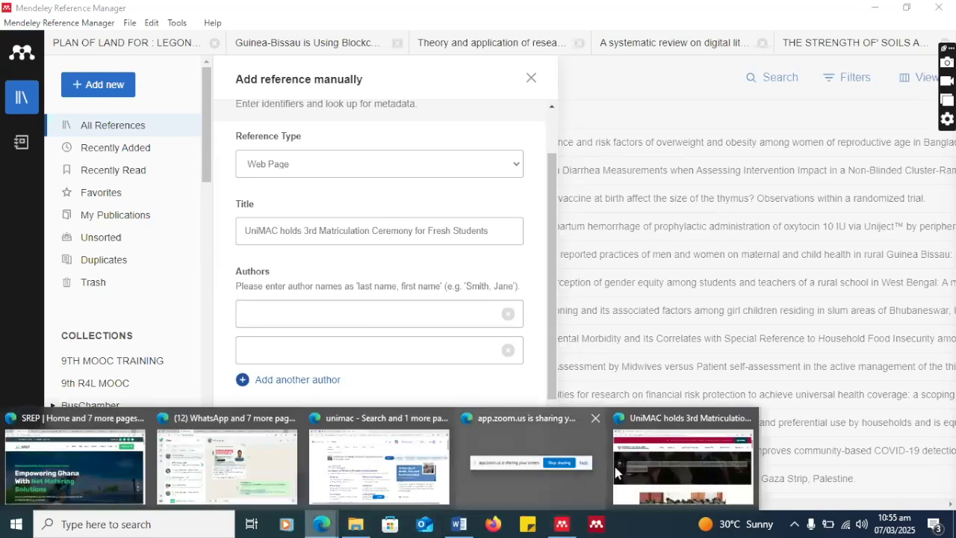
left_click(682, 457)
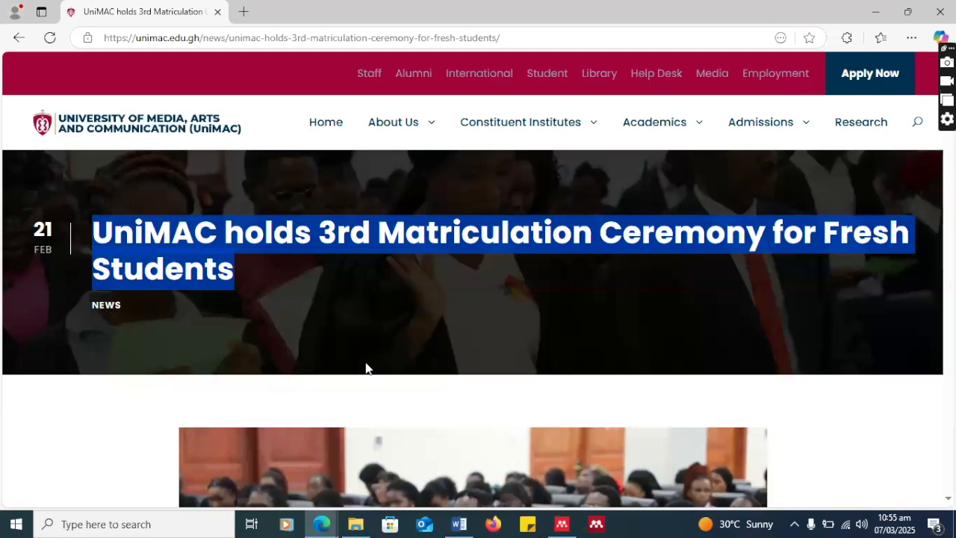
left_click(307, 405)
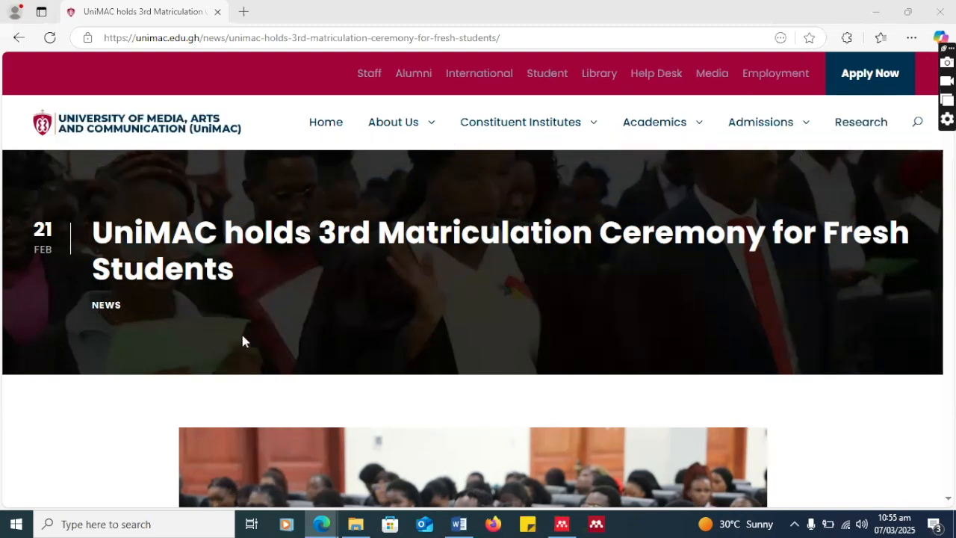
Search the matriculation article from its headline to the end marker for a named author or byline
scroll(242, 342, "down", 8)
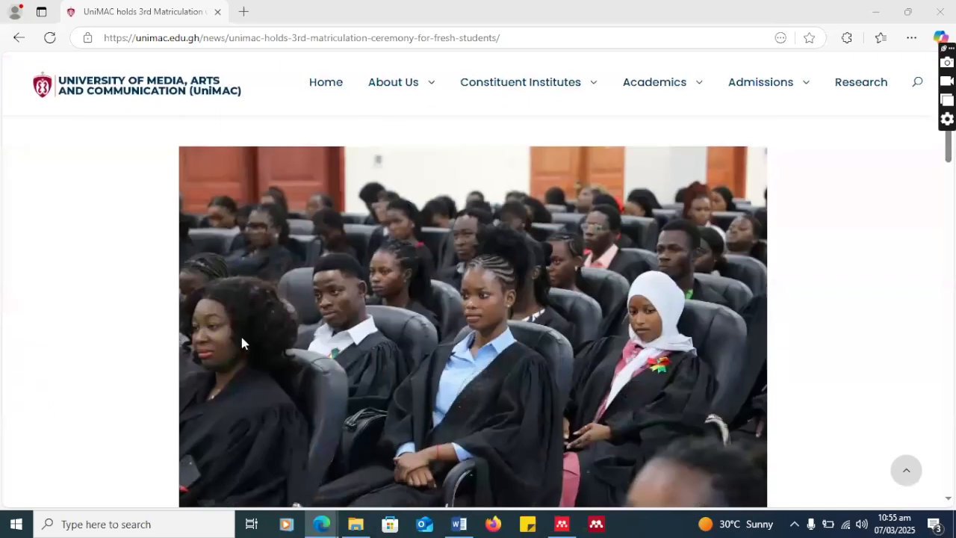
scroll(240, 343, "up", 2)
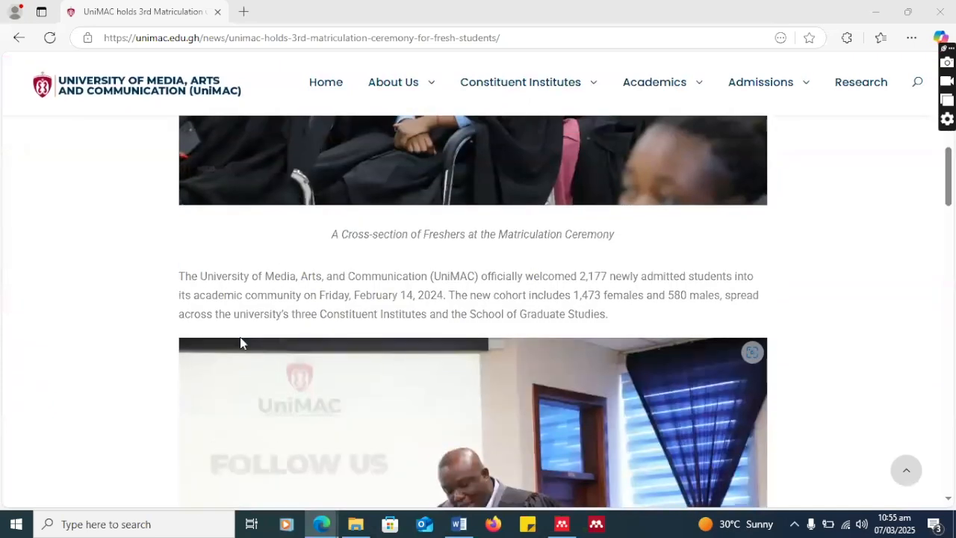
scroll(240, 343, "up", 6)
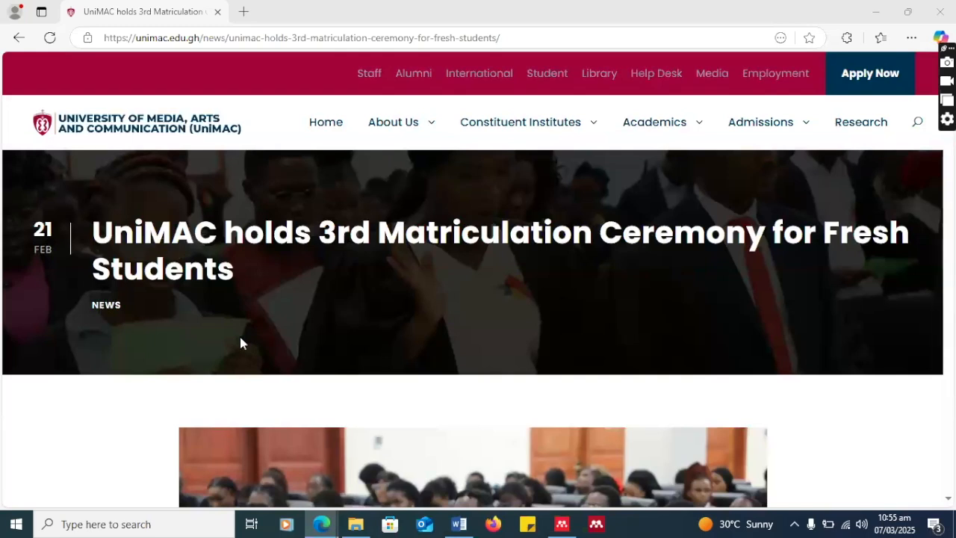
scroll(240, 347, "down", 8)
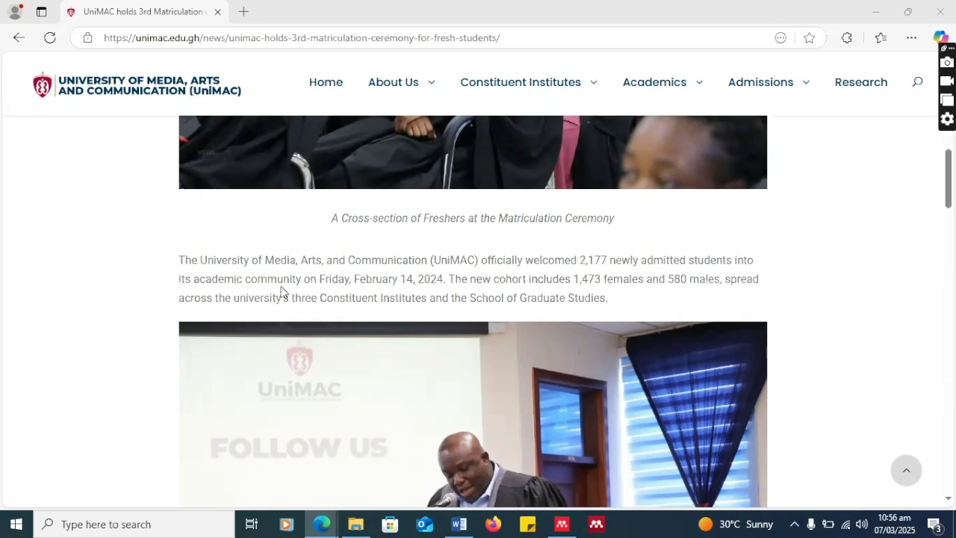
scroll(278, 286, "up", 10)
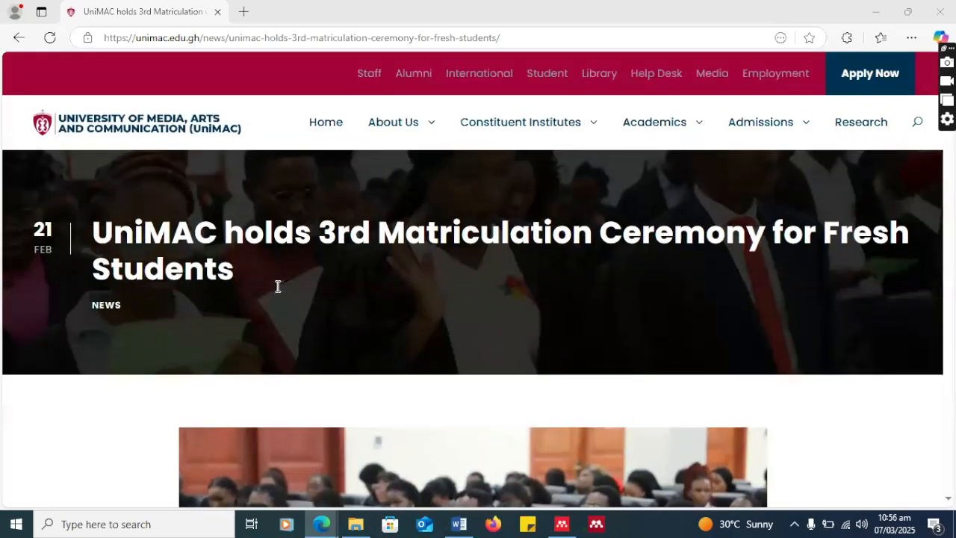
scroll(278, 286, "down", 10)
scroll(277, 286, "up", 2)
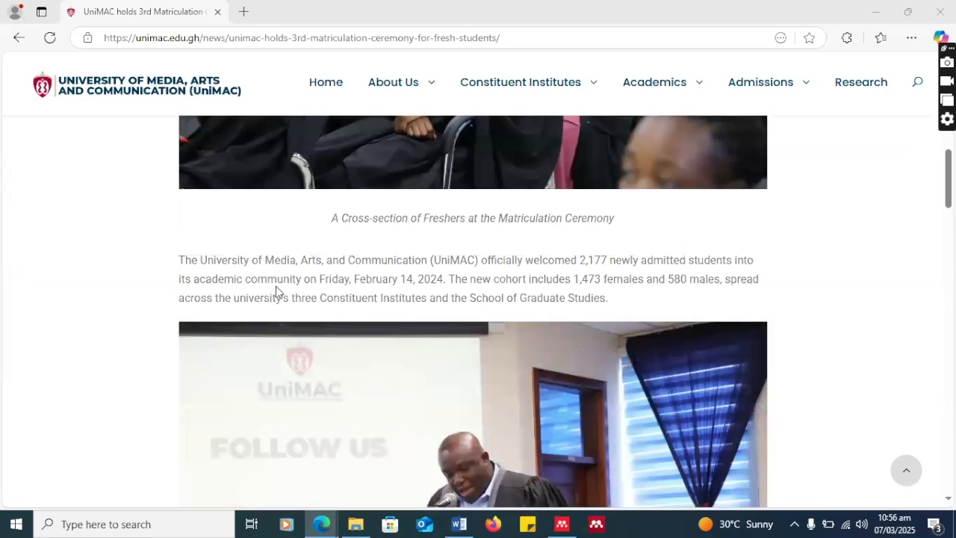
scroll(275, 292, "down", 8)
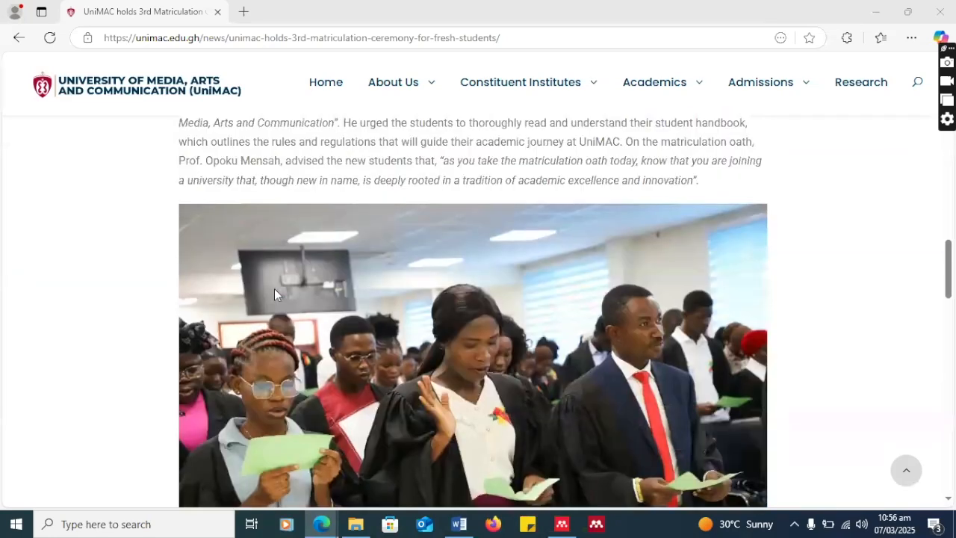
scroll(274, 294, "up", 4)
scroll(274, 294, "down", 6)
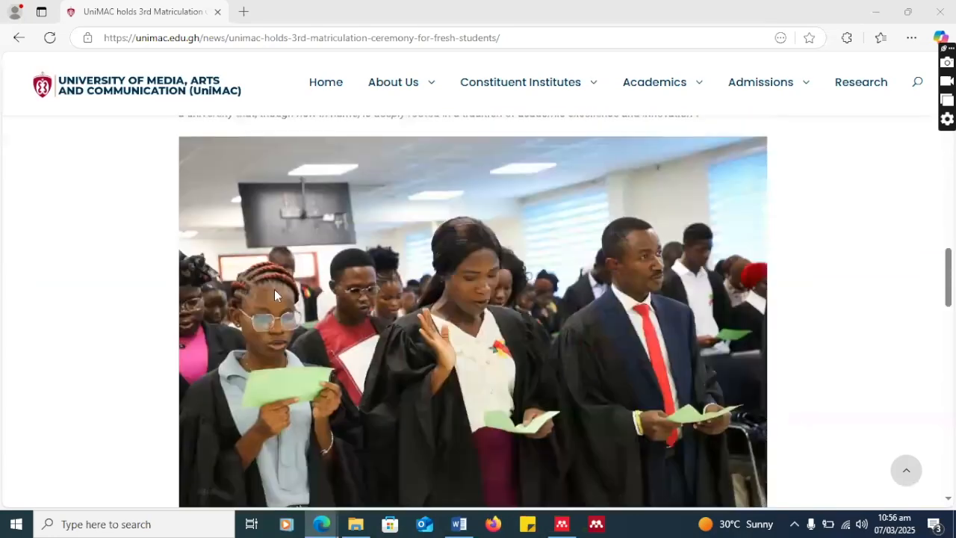
scroll(274, 294, "down", 10)
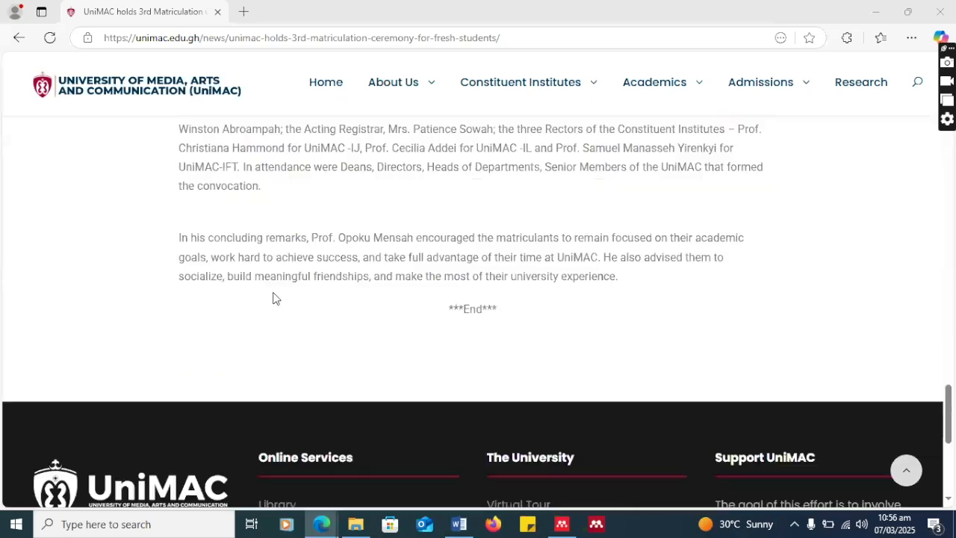
scroll(273, 299, "up", 15)
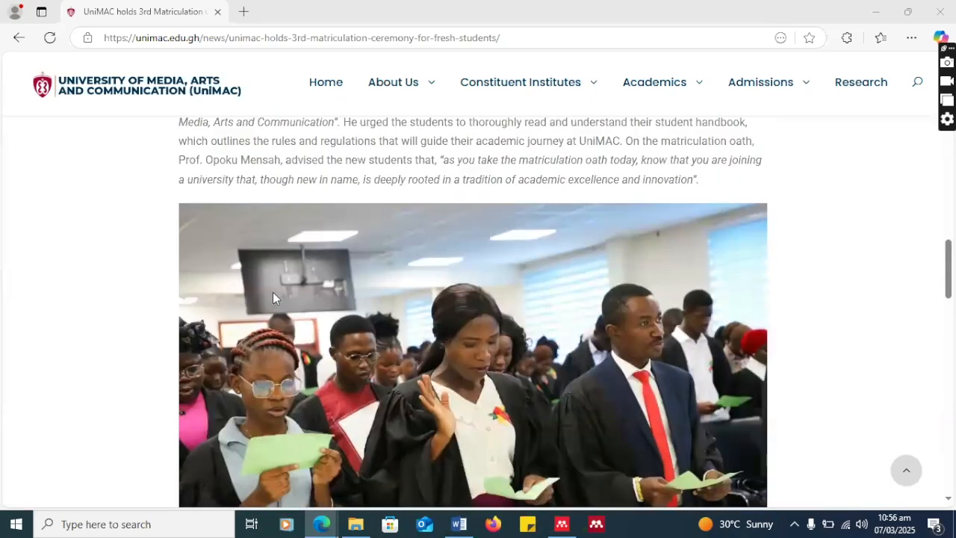
scroll(273, 298, "up", 10)
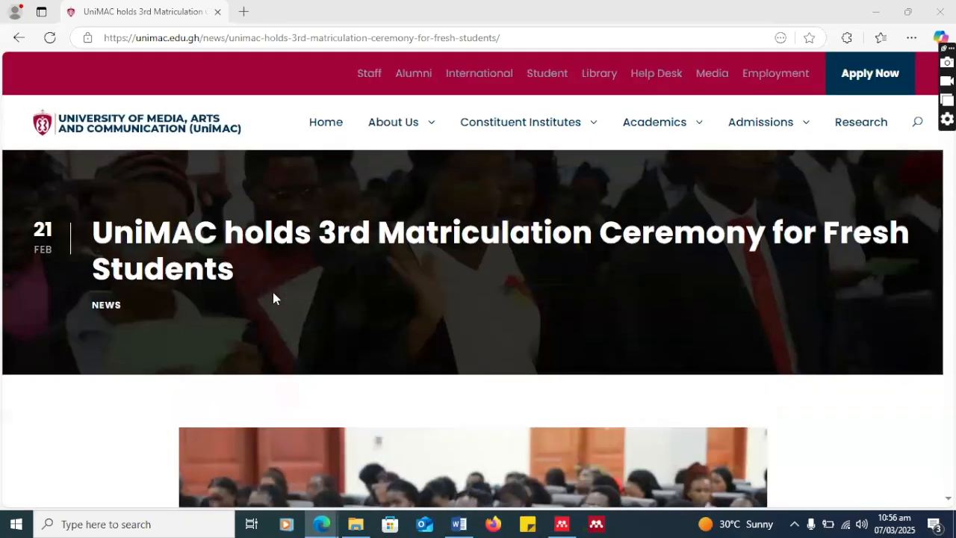
scroll(273, 298, "down", 10)
scroll(272, 298, "up", 3)
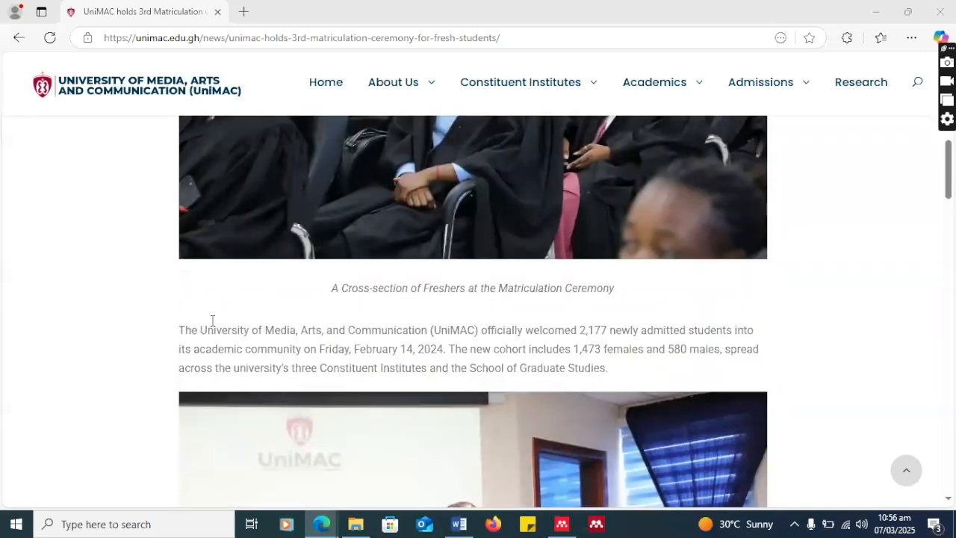
scroll(188, 359, "down", 1)
scroll(188, 375, "down", 15)
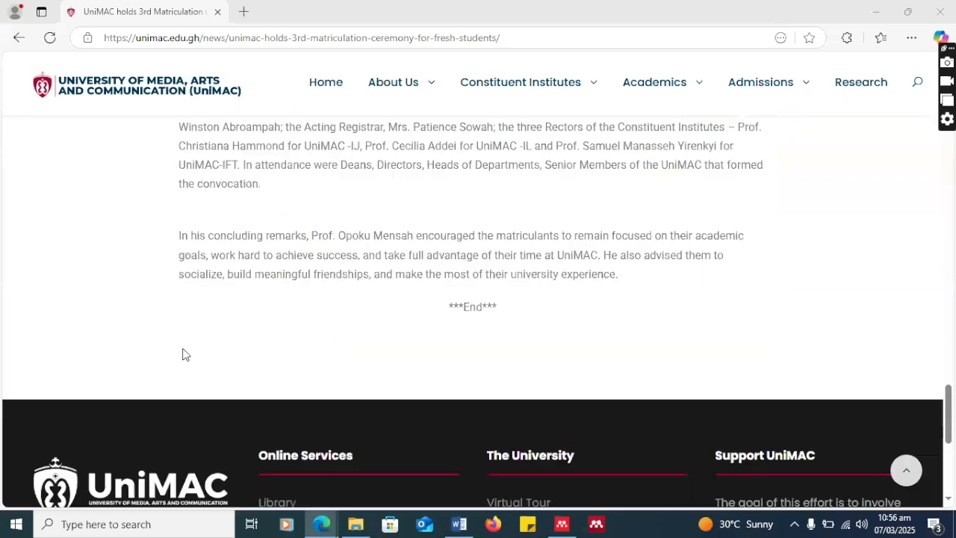
scroll(181, 345, "up", 12)
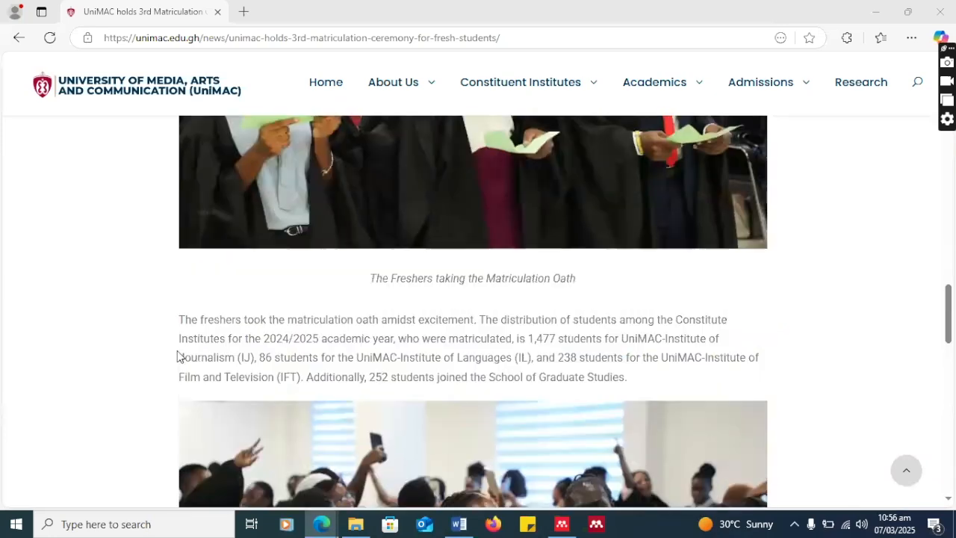
scroll(177, 356, "up", 8)
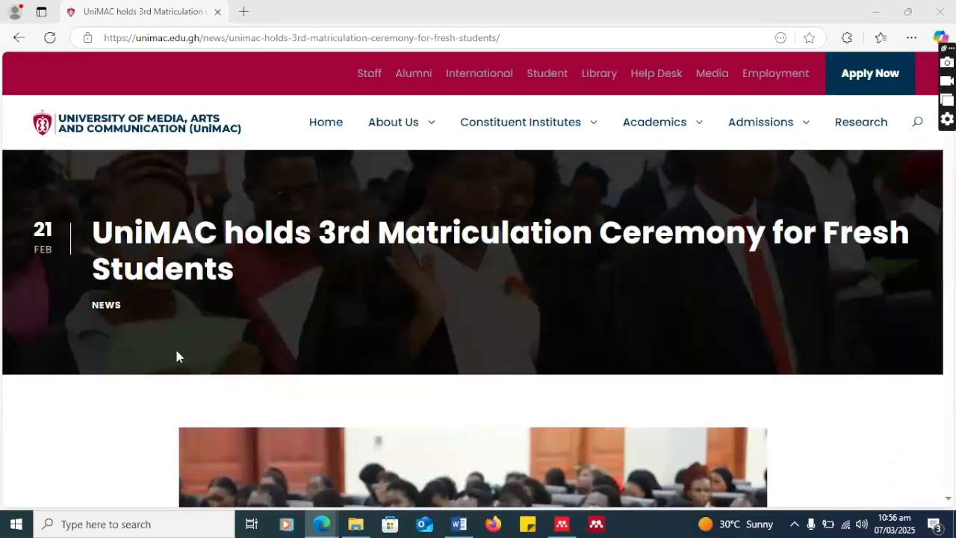
Examine the article's headline banner, publication date, first photo caption and opening paragraphs for who should be credited as author
scroll(177, 356, "down", 4)
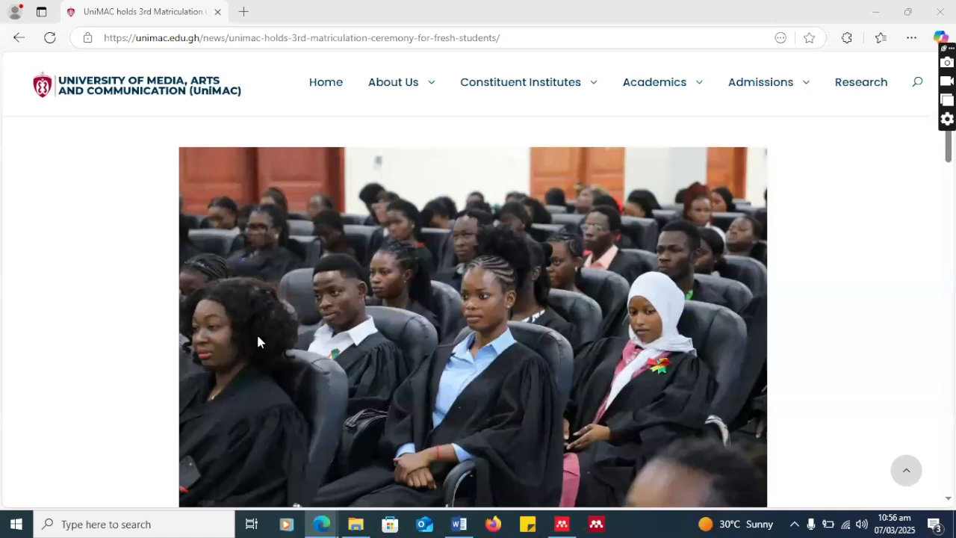
scroll(256, 331, "up", 4)
scroll(253, 334, "down", 4)
scroll(116, 343, "down", 3)
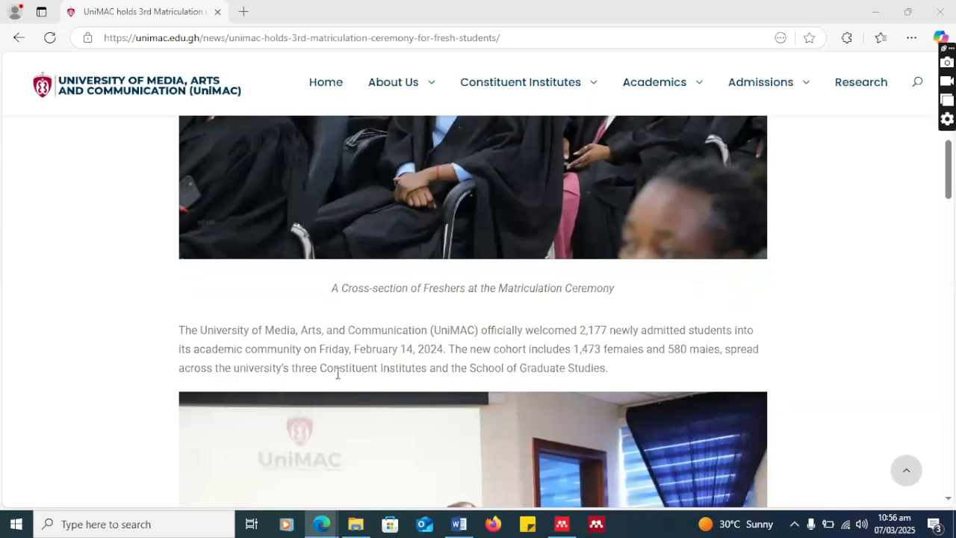
scroll(337, 373, "up", 7)
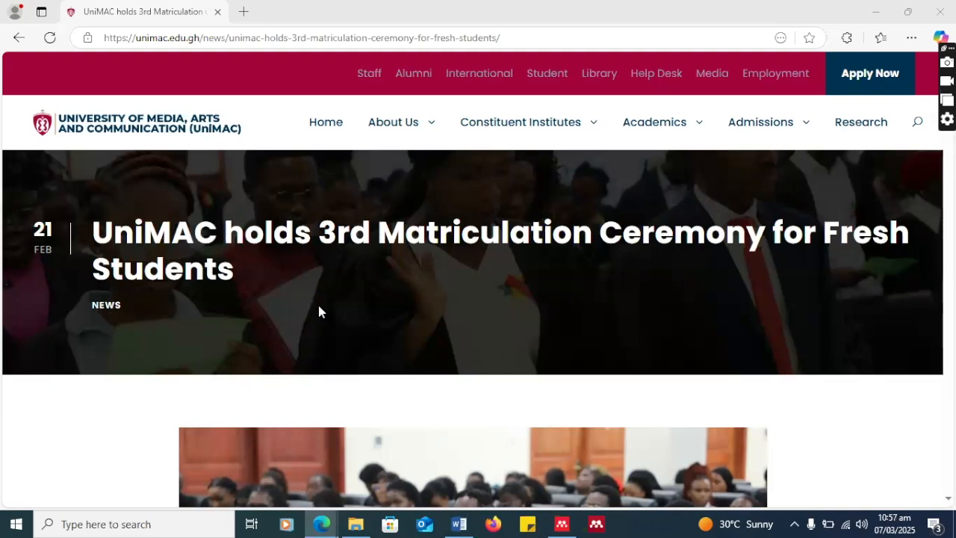
scroll(318, 312, "down", 3)
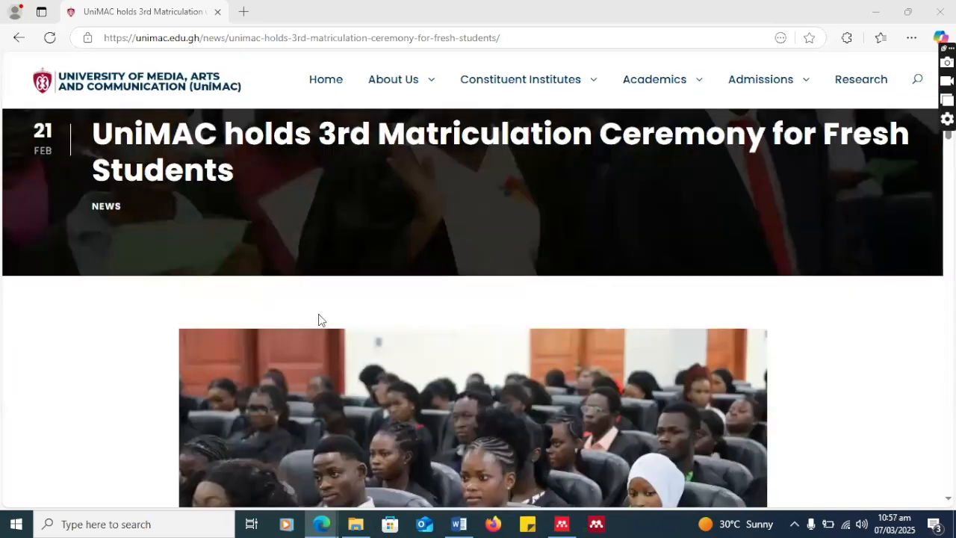
scroll(319, 320, "down", 4)
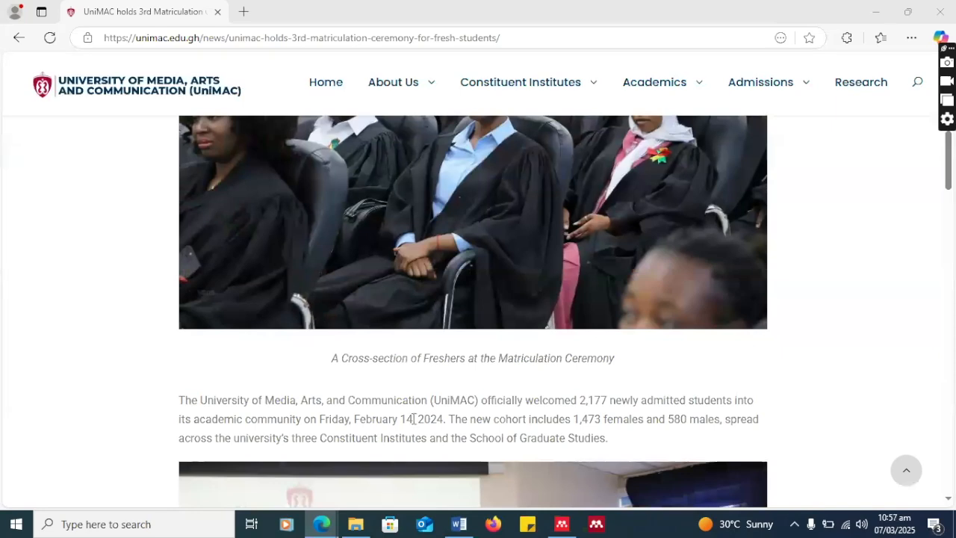
scroll(389, 374, "down", 4)
scroll(378, 352, "down", 5)
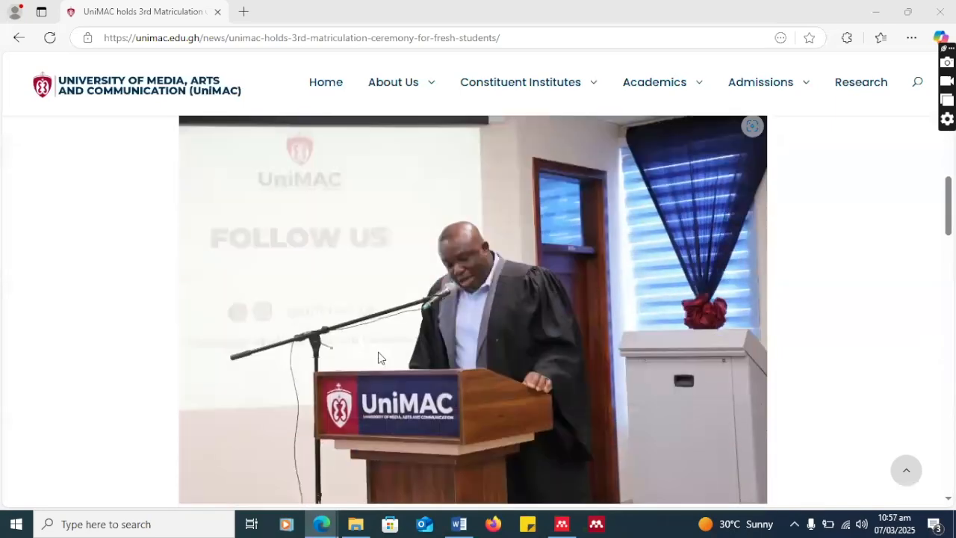
Review the whole article down to the site footer and back to the opening paragraph for an individual or corporate author
scroll(378, 357, "up", 12)
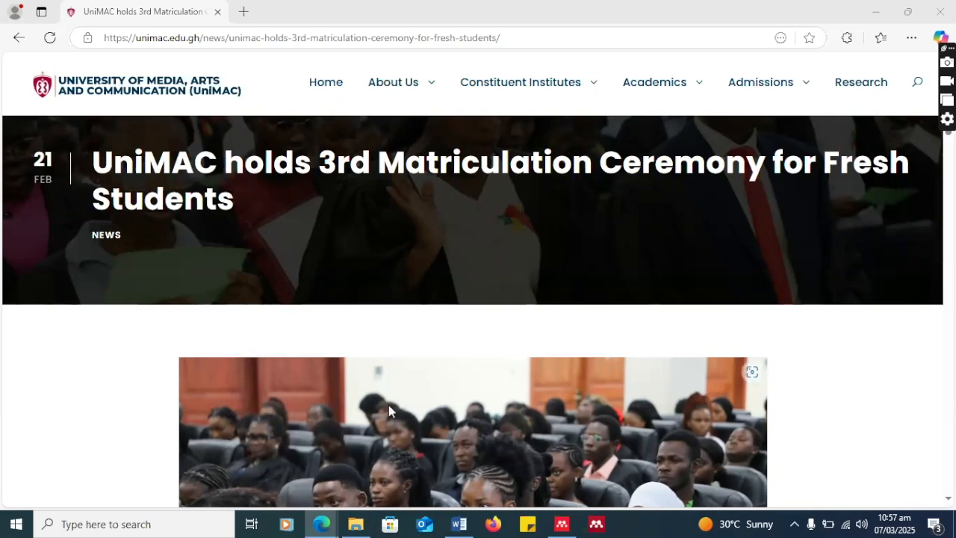
scroll(387, 407, "down", 5)
scroll(388, 409, "up", 5)
scroll(387, 404, "down", 10)
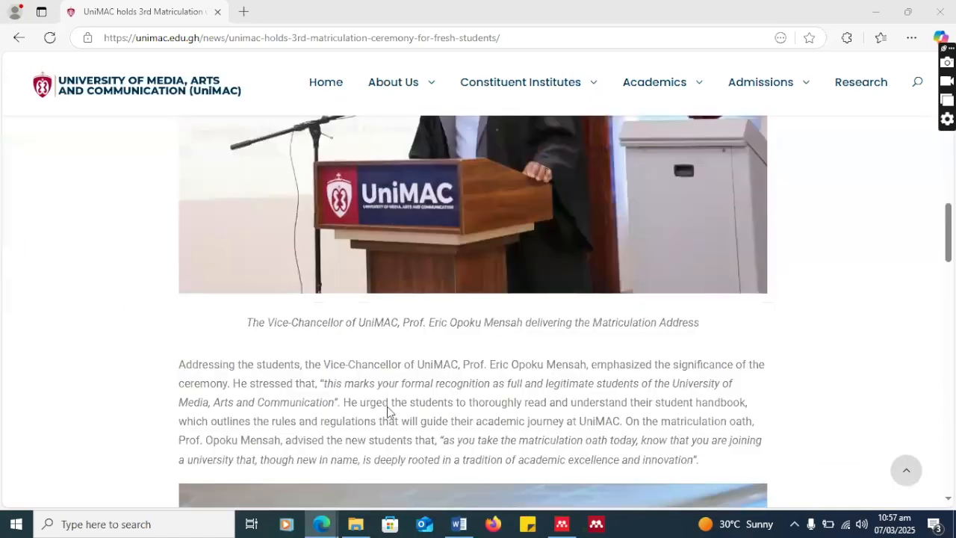
scroll(387, 407, "down", 15)
scroll(387, 416, "up", 3)
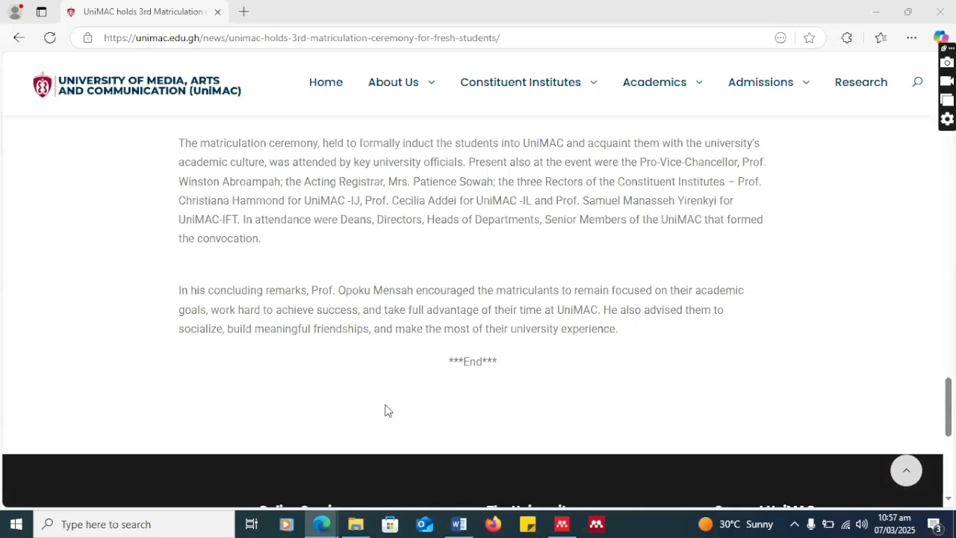
scroll(386, 410, "down", 6)
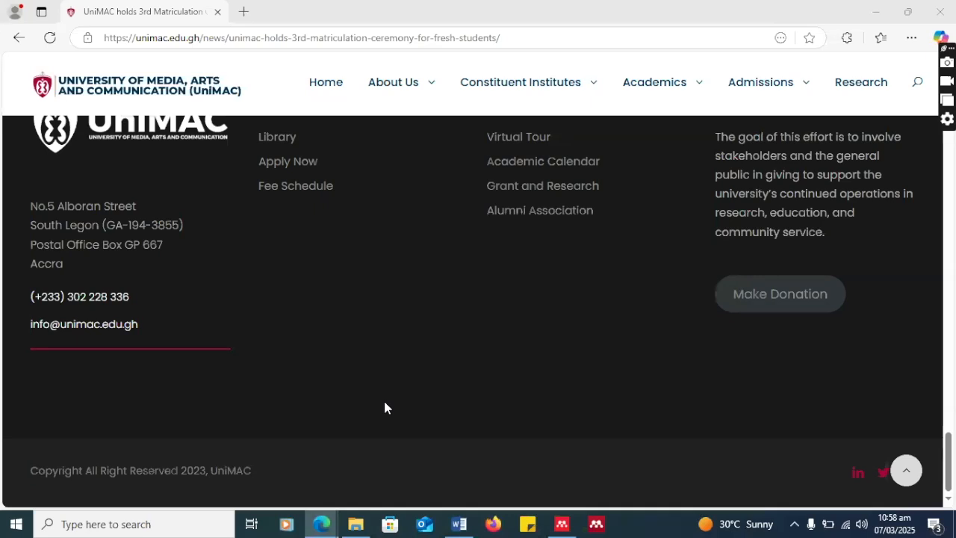
scroll(384, 407, "up", 10)
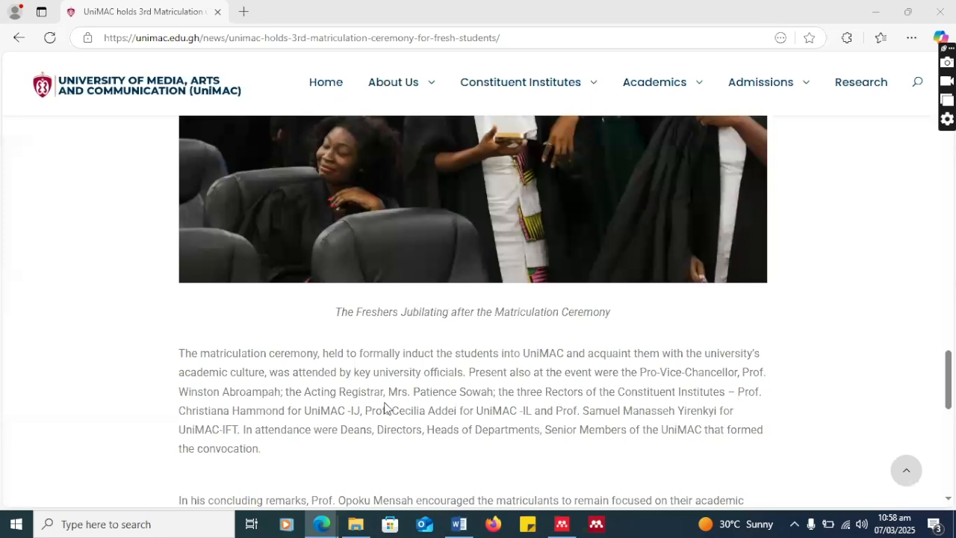
scroll(385, 407, "up", 15)
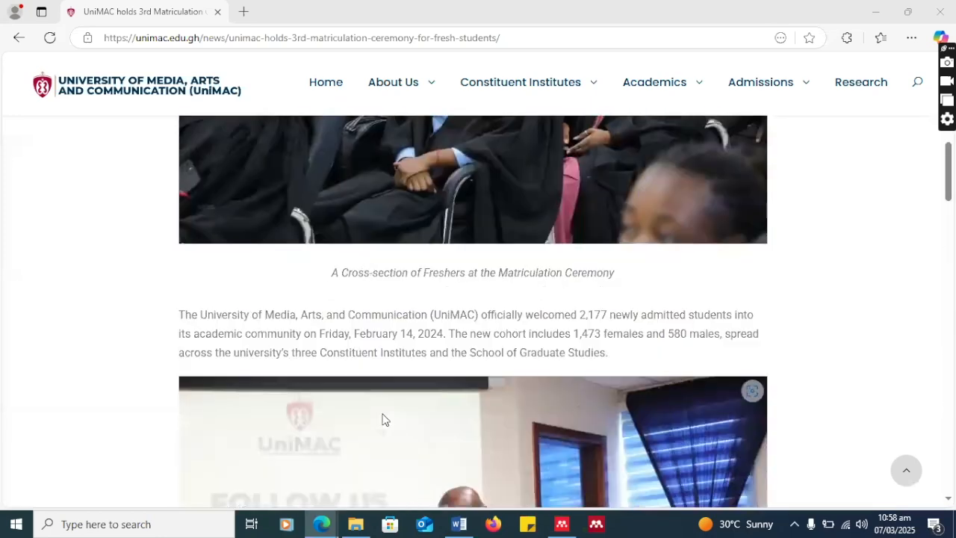
scroll(382, 420, "up", 5)
scroll(399, 461, "up", 3)
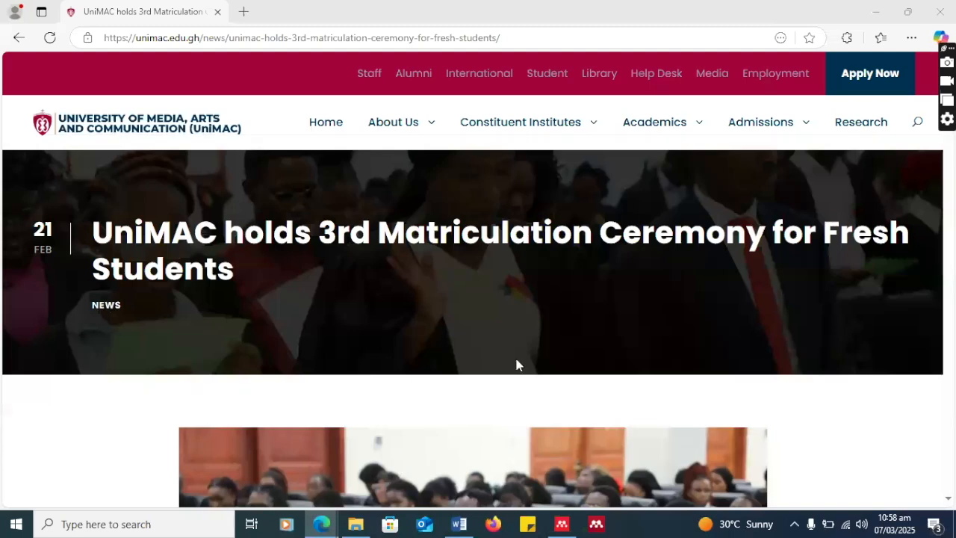
scroll(508, 334, "down", 2)
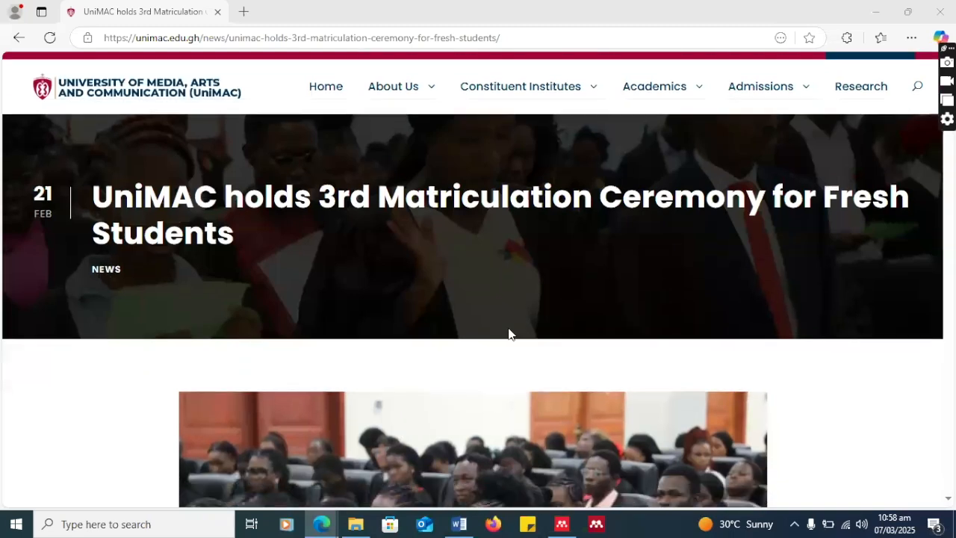
scroll(508, 328, "down", 7)
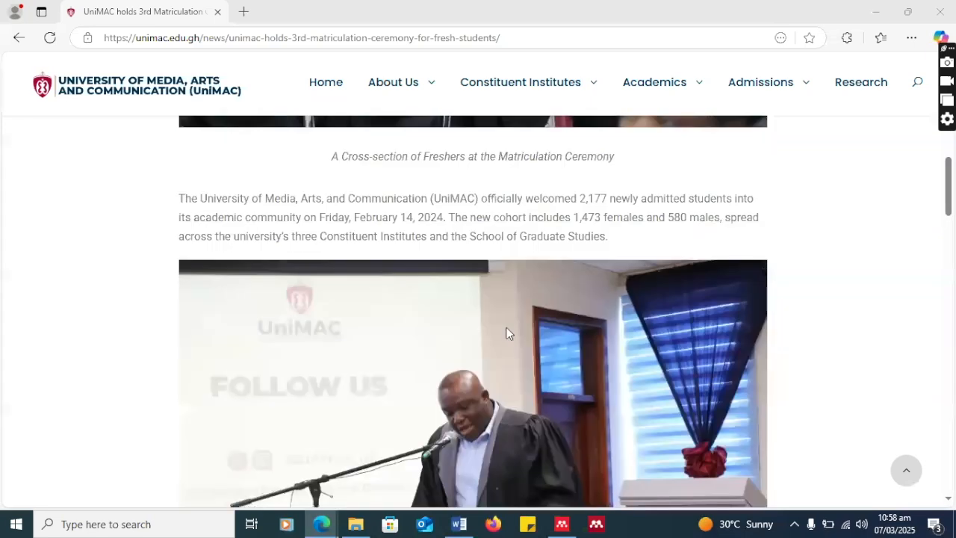
scroll(508, 333, "up", 3)
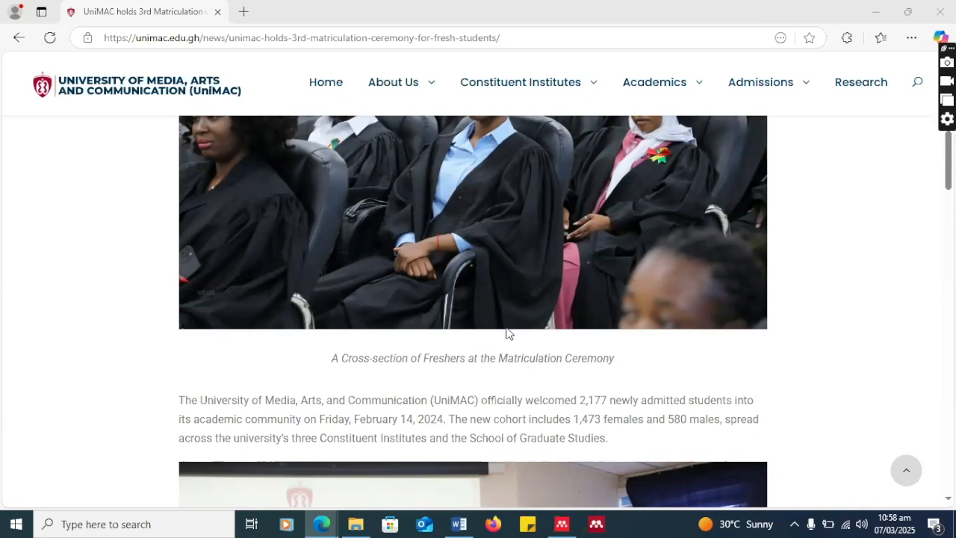
Examine the article from its headline through the opening paragraph to the Vice-Chancellor's address for details needed to cite it
scroll(508, 333, "down", 2)
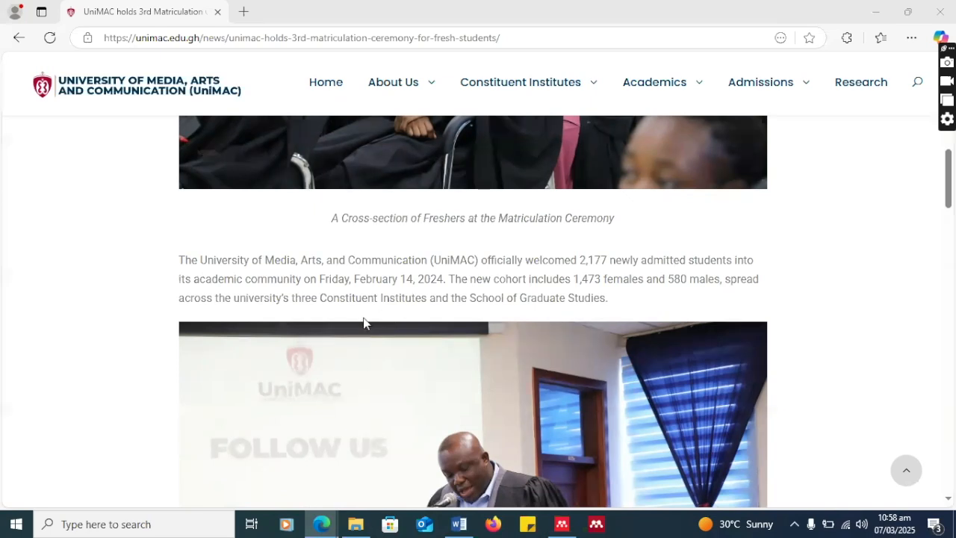
scroll(363, 322, "up", 7)
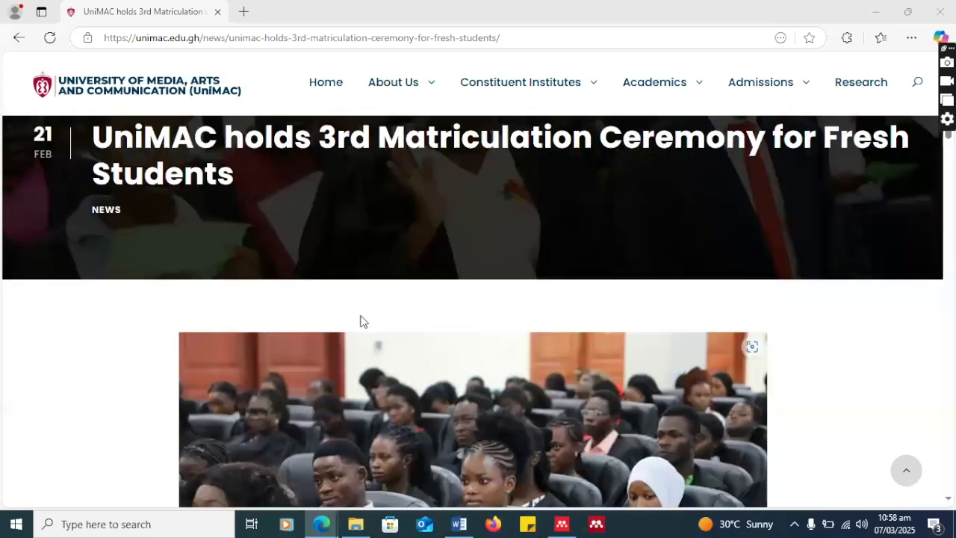
scroll(292, 320, "up", 2)
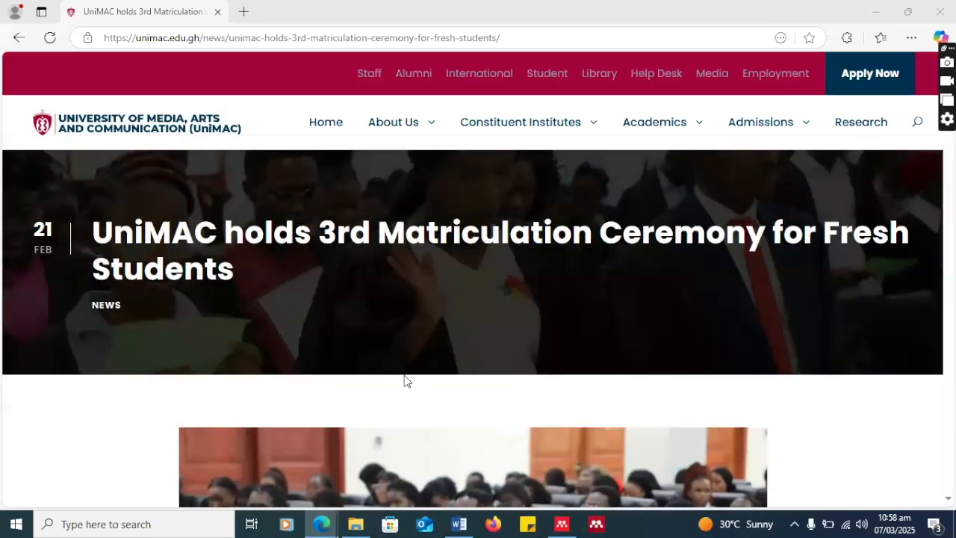
scroll(567, 364, "down", 3)
scroll(567, 363, "down", 4)
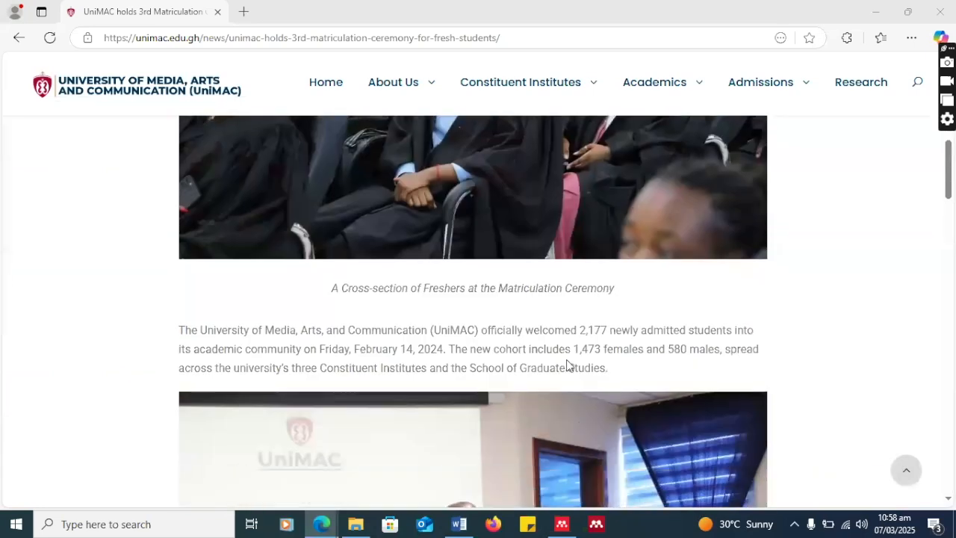
scroll(567, 363, "down", 10)
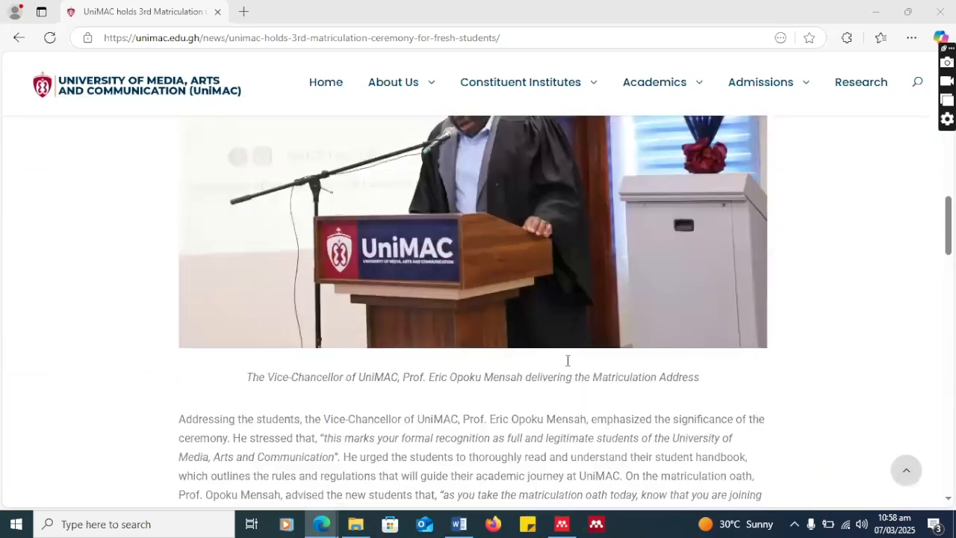
scroll(566, 361, "down", 5)
scroll(565, 359, "up", 3)
scroll(565, 362, "down", 3)
scroll(565, 367, "down", 2)
scroll(564, 367, "up", 15)
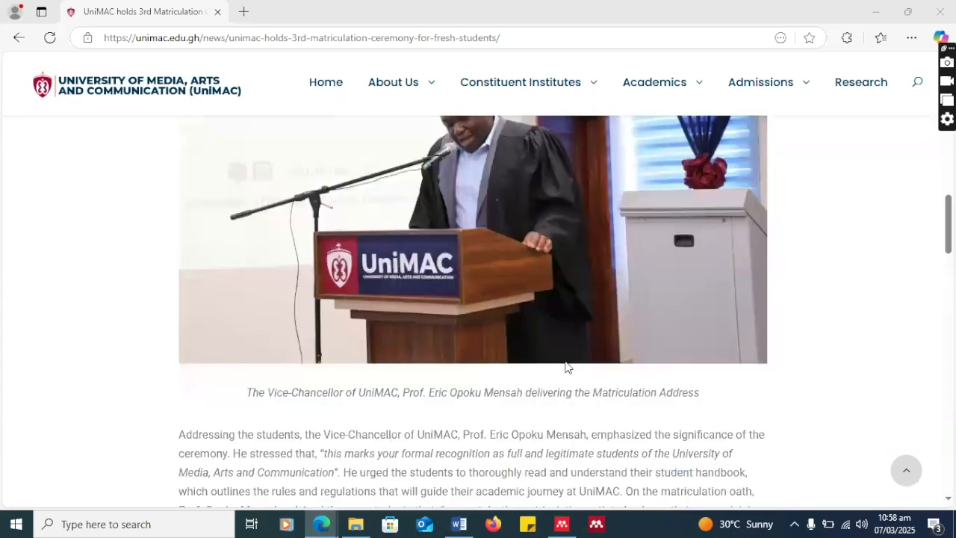
scroll(565, 367, "down", 5)
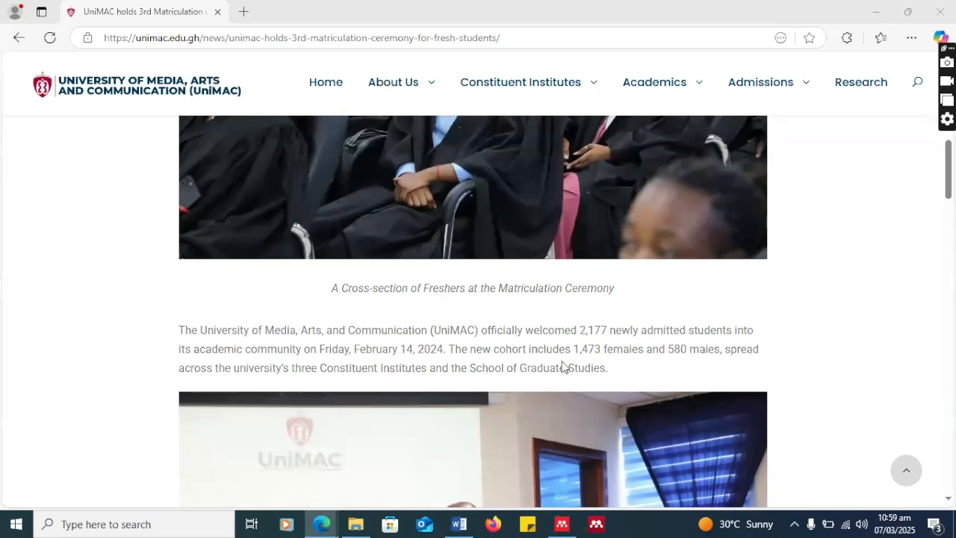
scroll(563, 366, "up", 8)
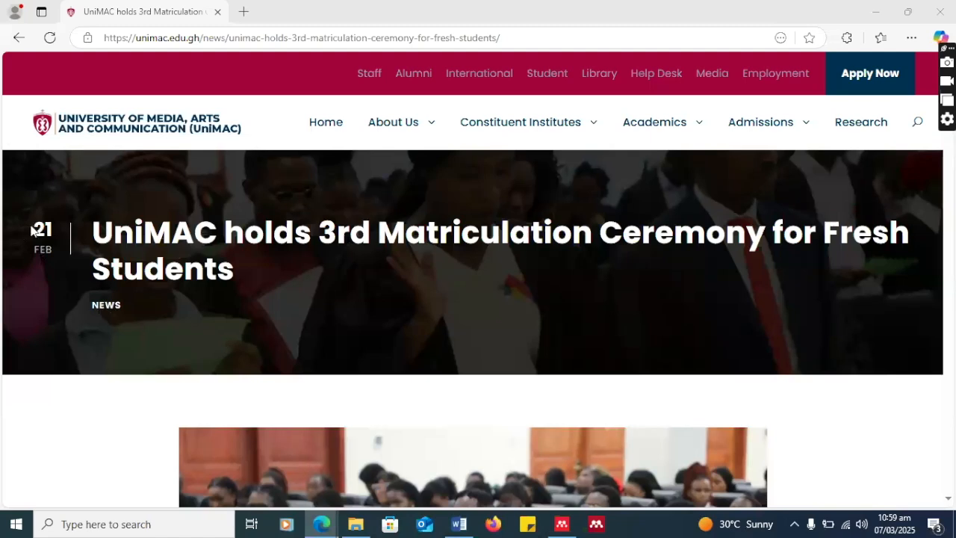
Highlight the publication day and month beside the headline, and check the article's opening paragraphs for a publication year
left_click_drag(33, 232, 97, 295)
left_click(214, 318)
scroll(214, 319, "down", 5)
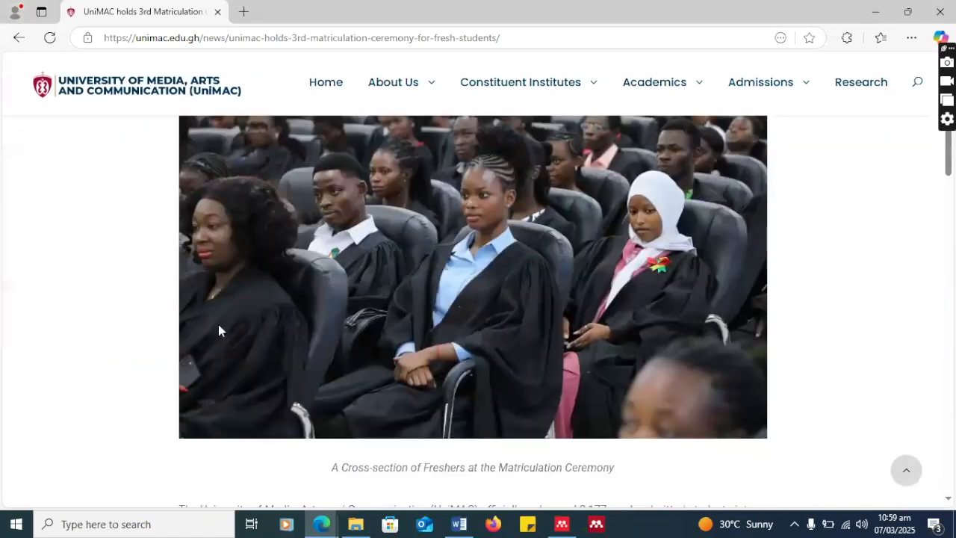
scroll(218, 328, "down", 2)
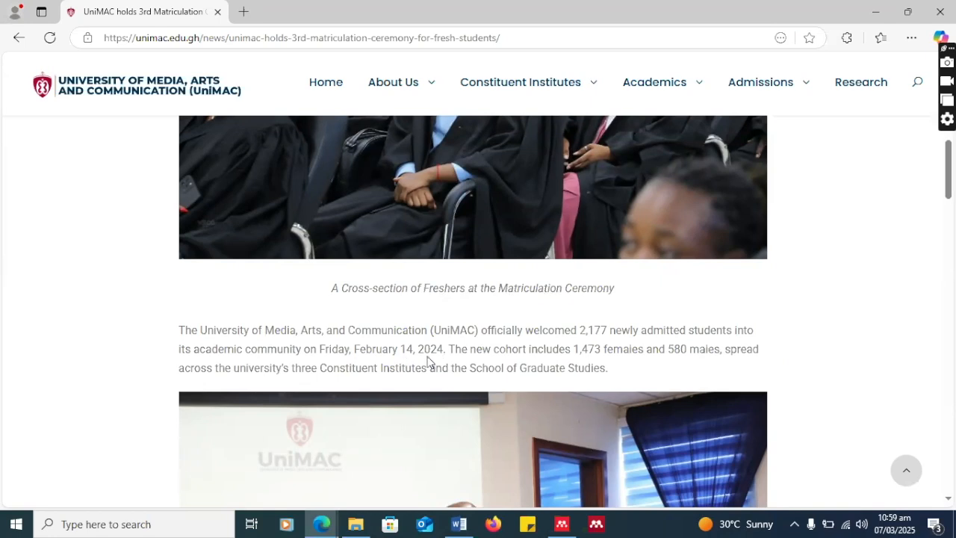
scroll(396, 358, "up", 10)
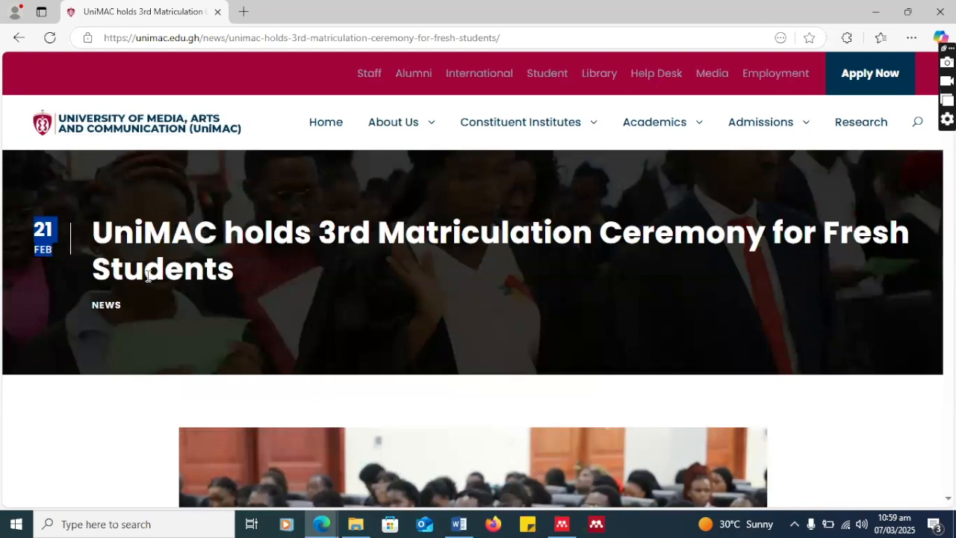
scroll(250, 302, "down", 4)
scroll(250, 302, "down", 10)
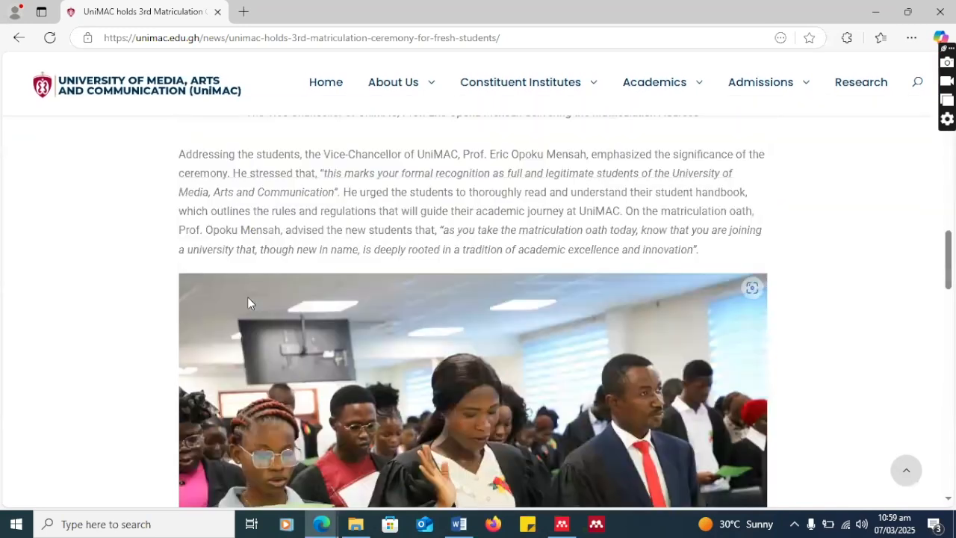
scroll(248, 304, "up", 5)
scroll(237, 433, "up", 4)
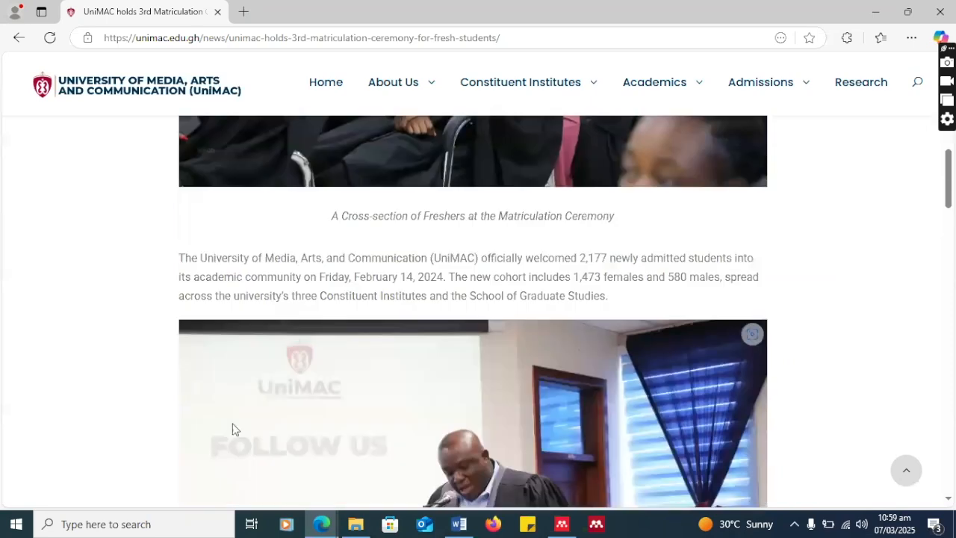
scroll(224, 406, "down", 8)
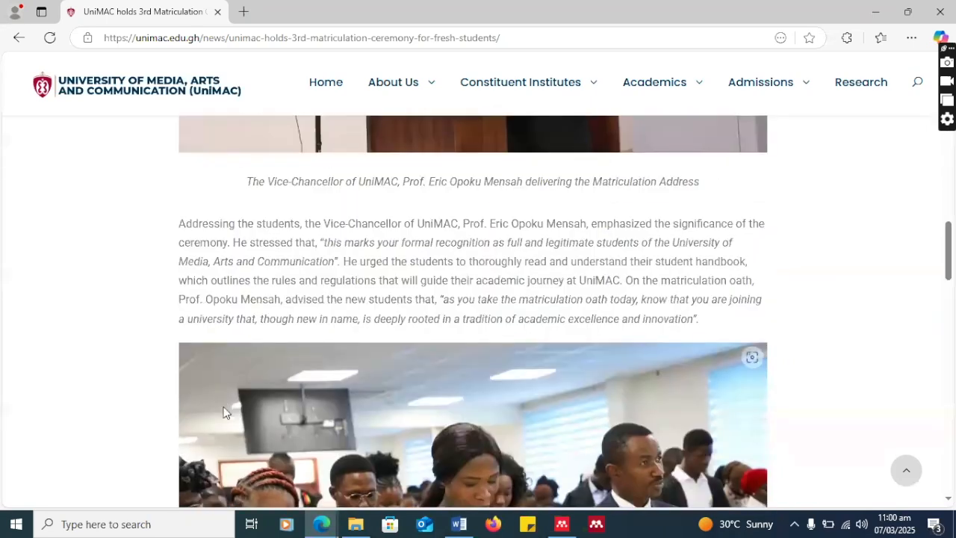
Inspect the copyright line in the site footer for a year usable as the publication year
scroll(224, 406, "down", 5)
scroll(224, 413, "down", 15)
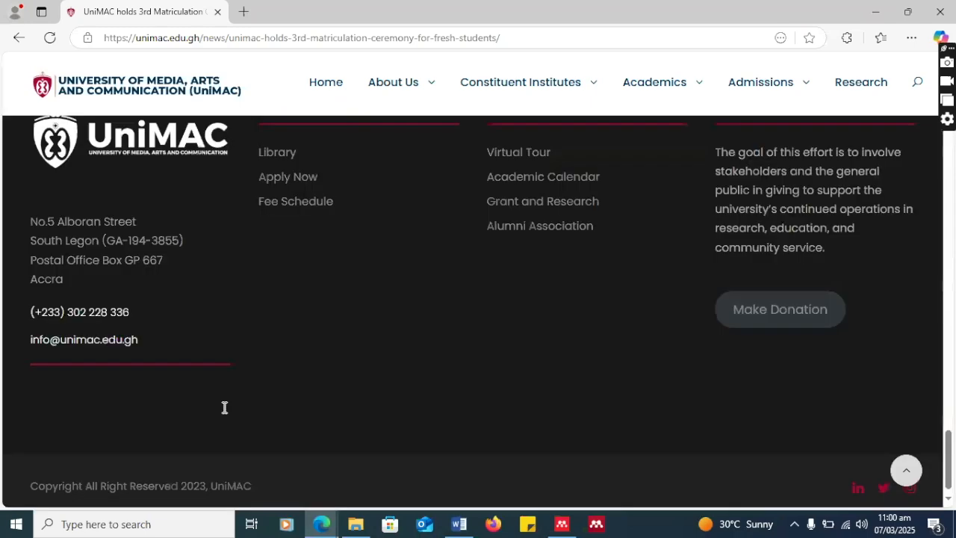
scroll(224, 413, "up", 4)
scroll(223, 413, "down", 5)
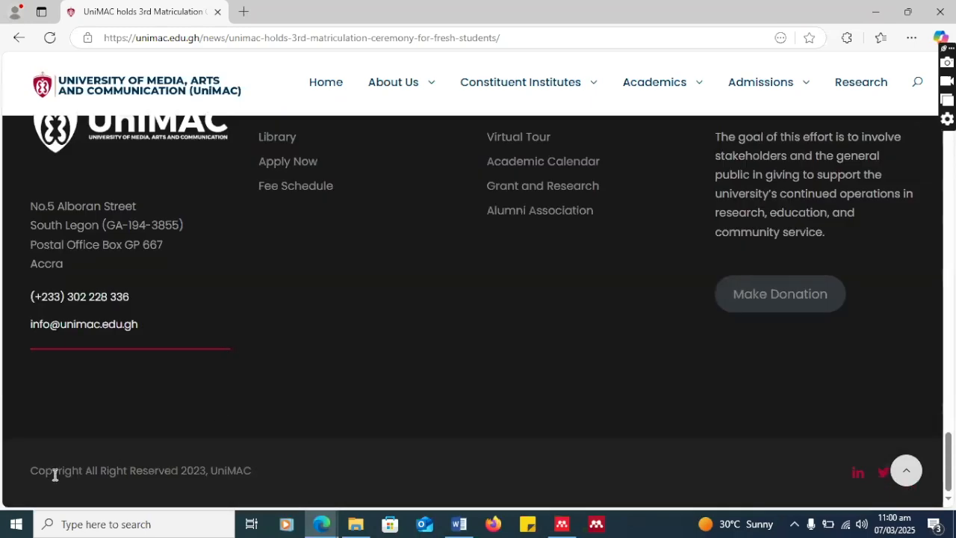
double_click(182, 472)
scroll(207, 457, "up", 20)
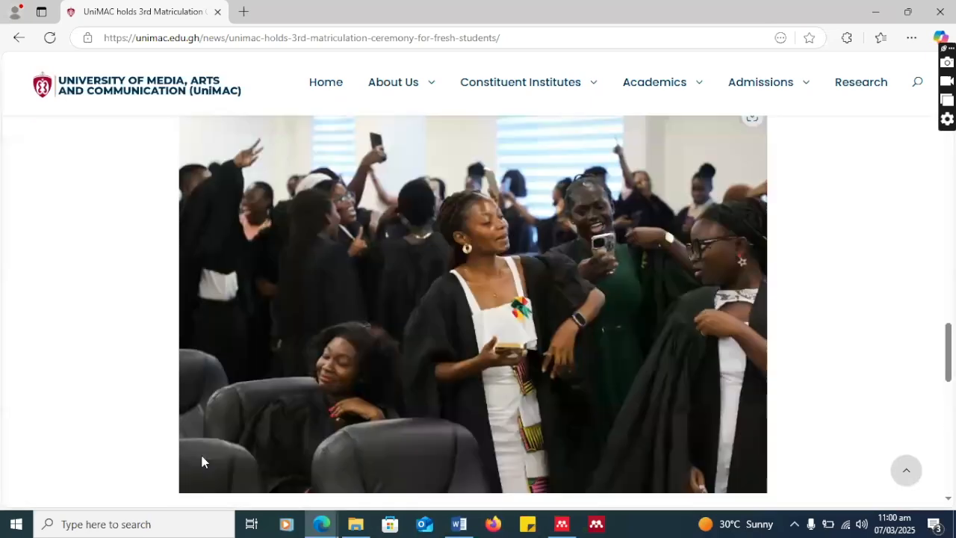
Compare the date in the headline banner with the ceremony date given in the opening paragraph
scroll(192, 461, "up", 8)
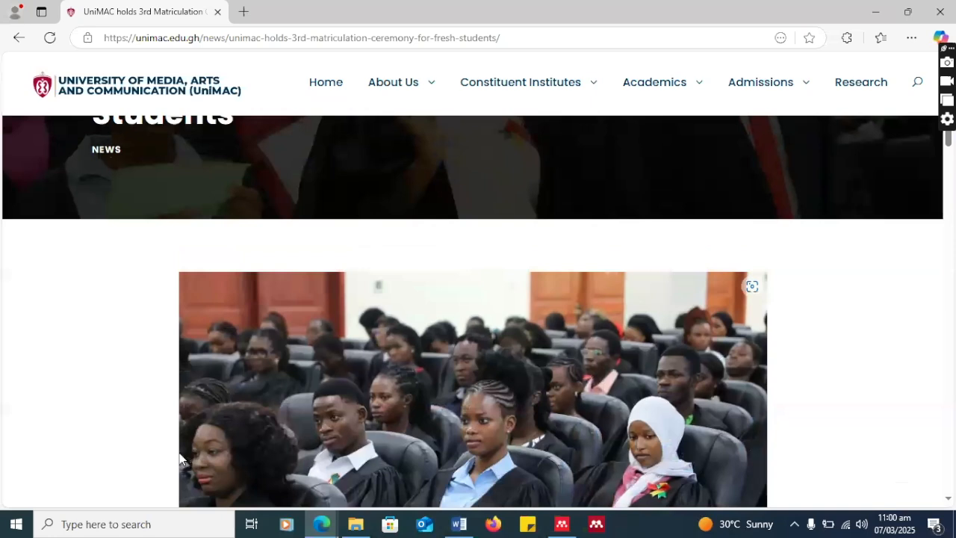
scroll(182, 473, "down", 5)
scroll(177, 474, "up", 6)
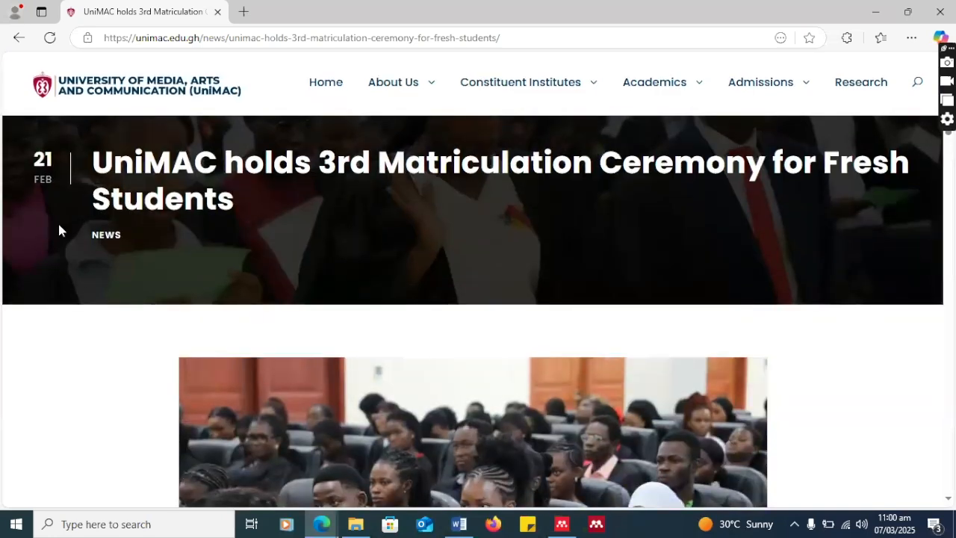
scroll(357, 366, "down", 8)
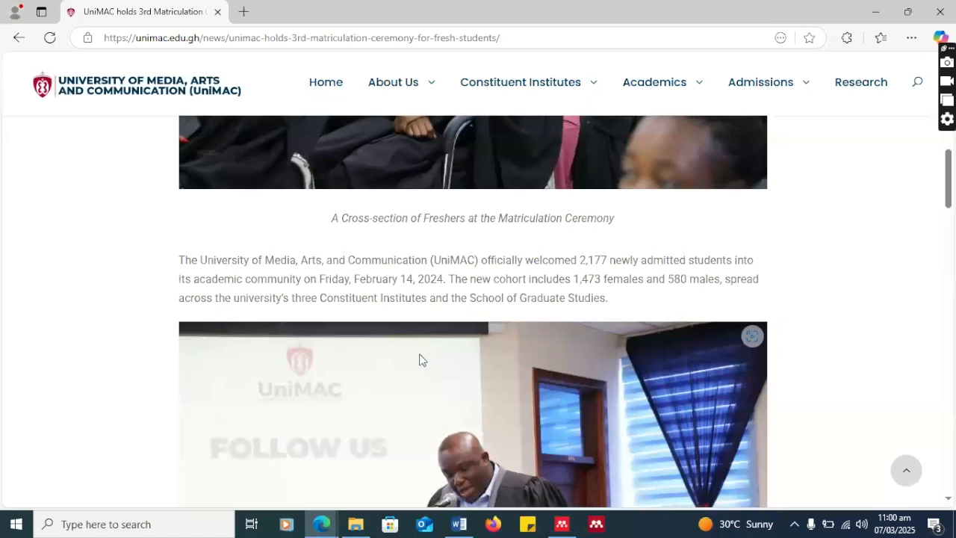
scroll(410, 362, "up", 8)
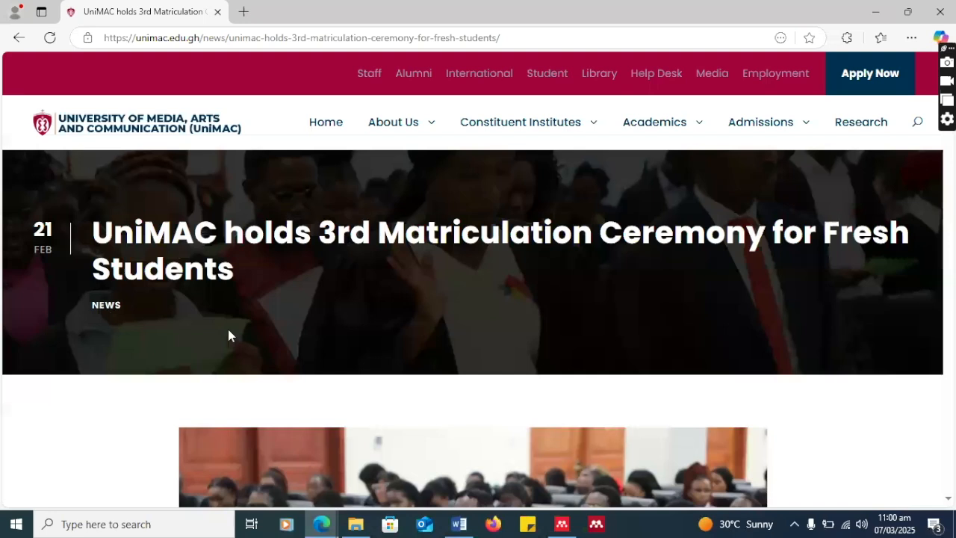
scroll(229, 331, "down", 5)
scroll(229, 336, "down", 3)
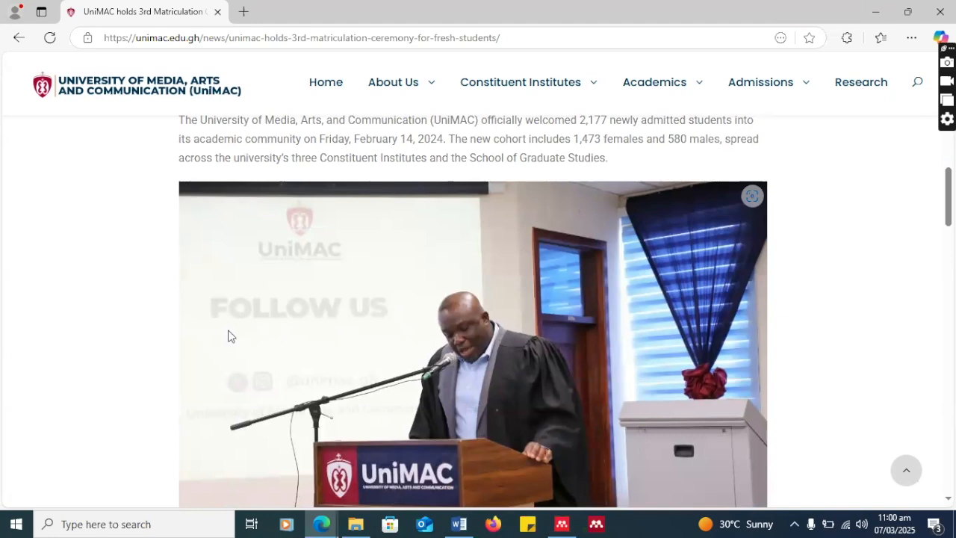
scroll(228, 336, "up", 3)
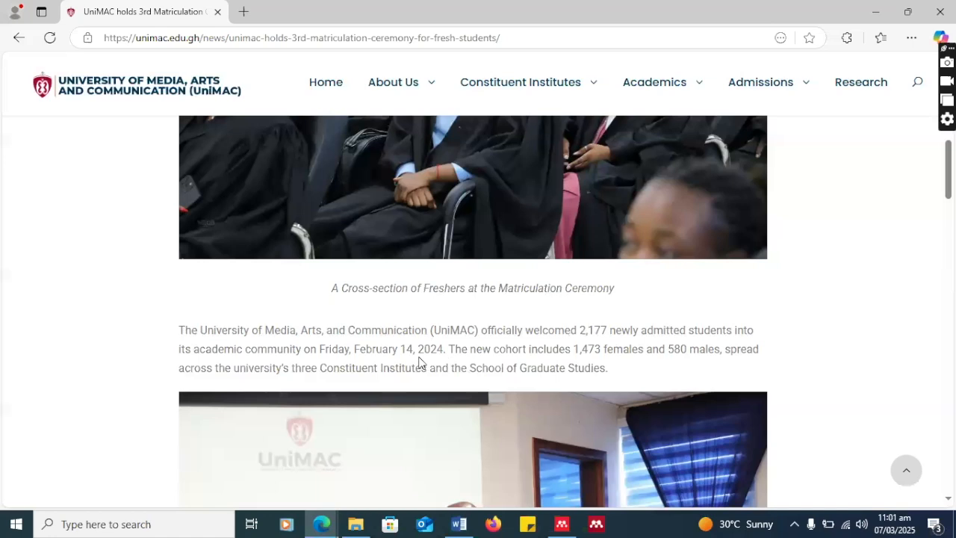
Highlight the full ceremony date in the opening paragraph, and return to the headline banner
left_click_drag(356, 350, 445, 347)
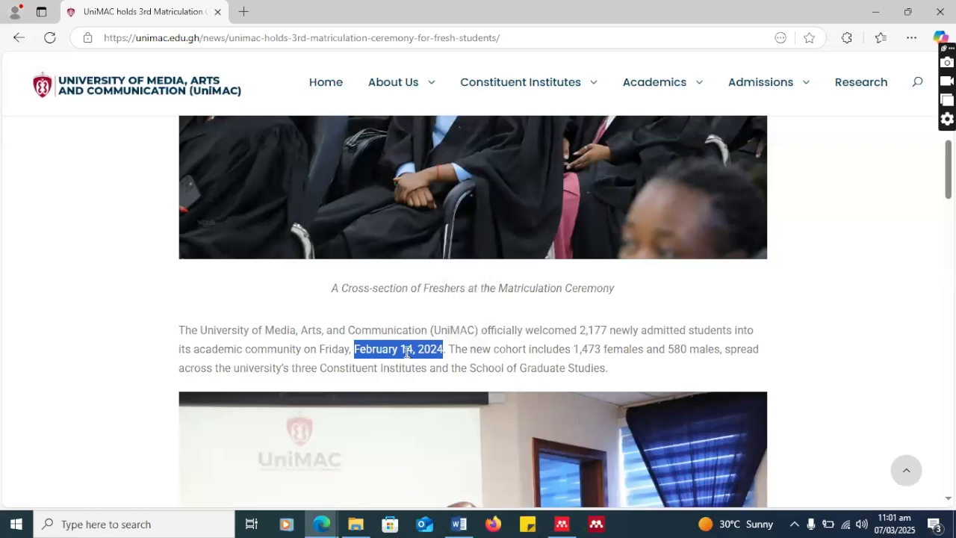
left_click(409, 352)
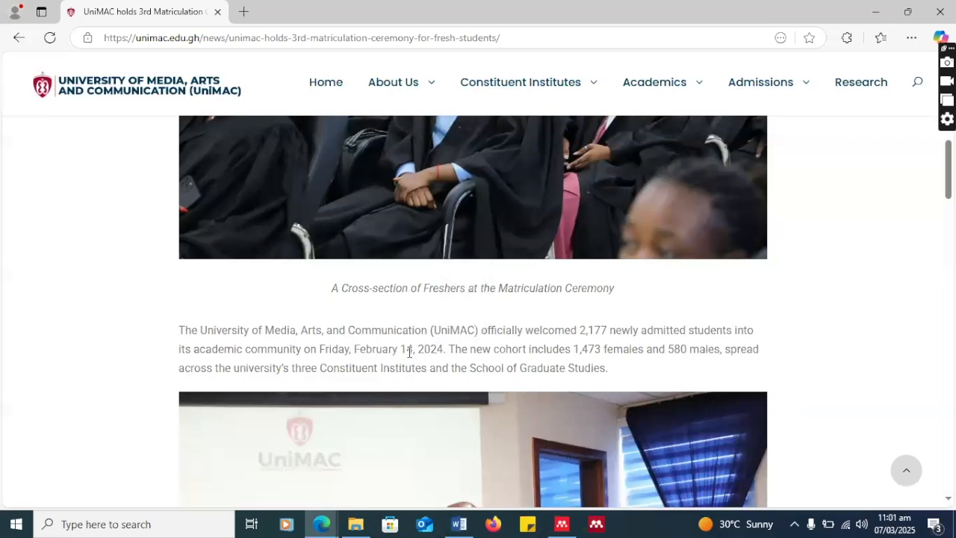
double_click(357, 349)
left_click_drag(404, 349, 444, 348)
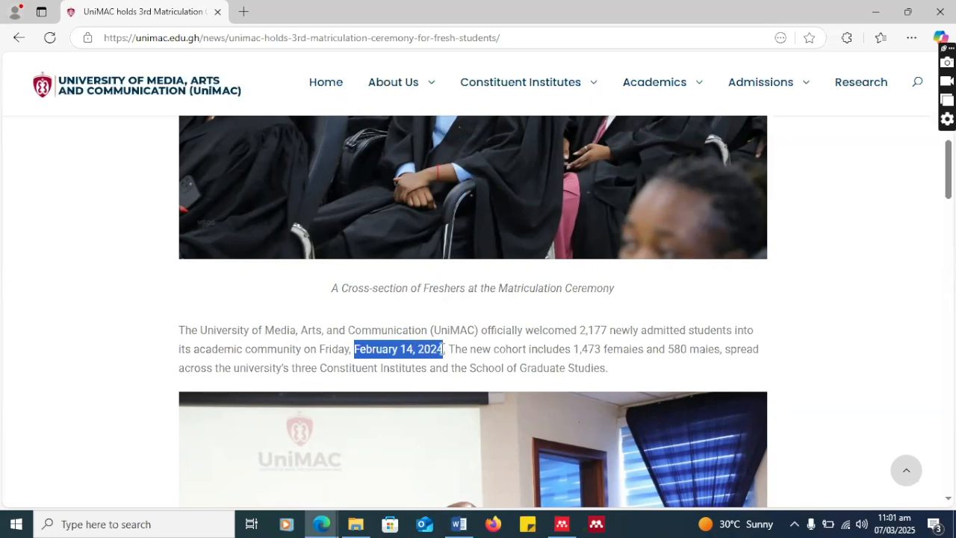
scroll(314, 372, "up", 2)
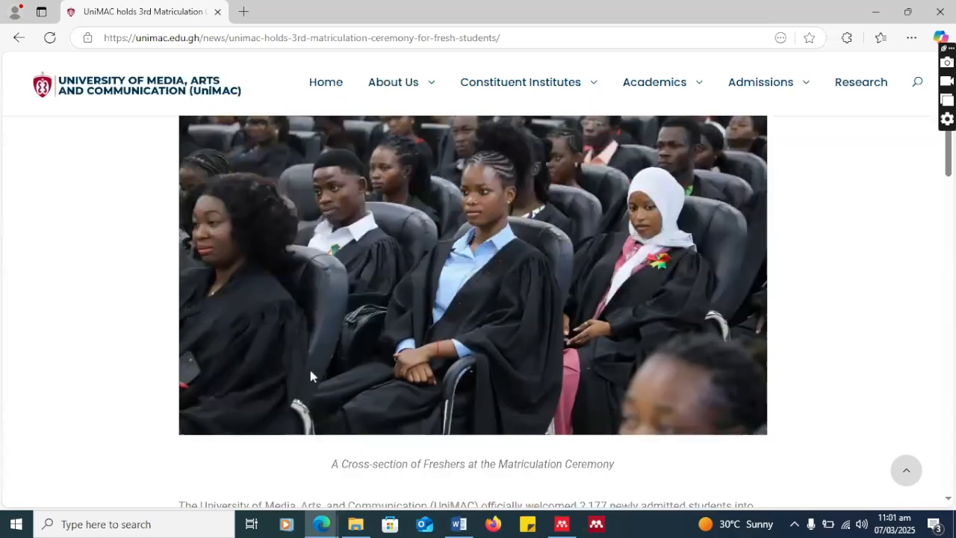
scroll(311, 376, "up", 1)
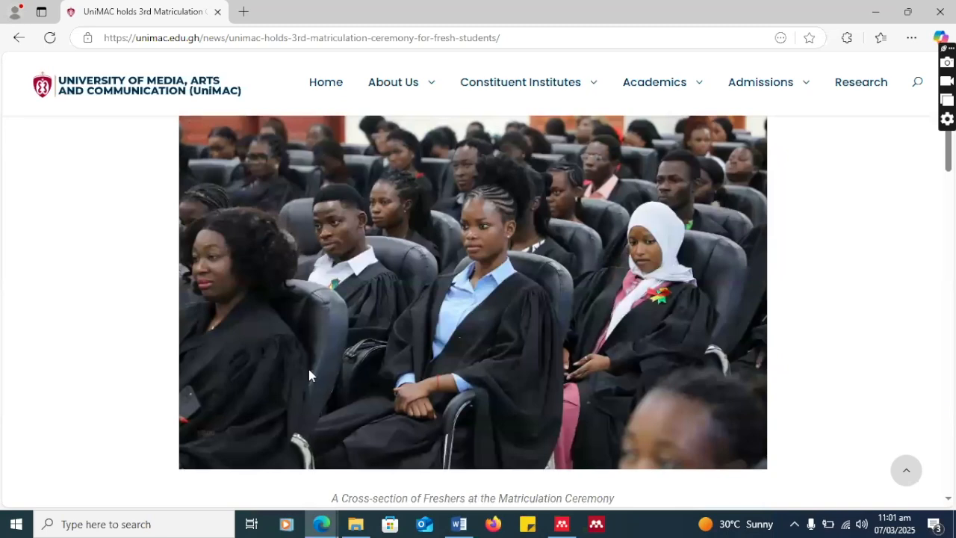
scroll(307, 371, "up", 5)
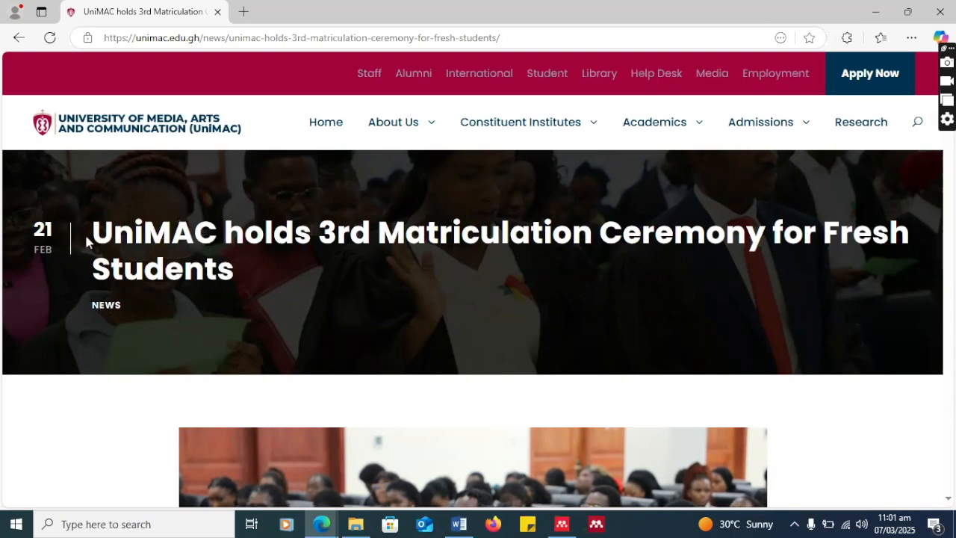
Recheck the highlighted ceremony date against the banner, and highlight the day and month beside the headline
scroll(431, 411, "down", 4)
scroll(431, 411, "down", 4)
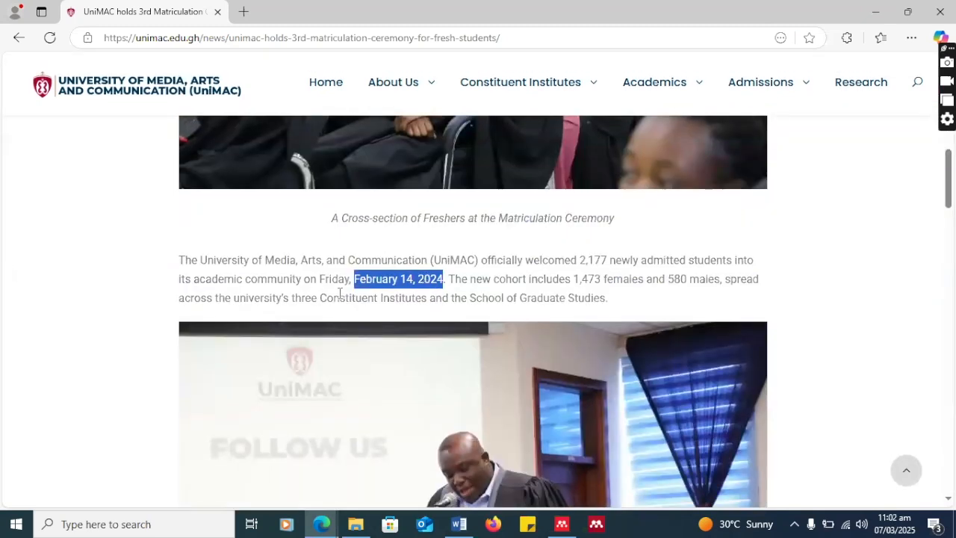
scroll(296, 301, "up", 5)
scroll(296, 301, "up", 4)
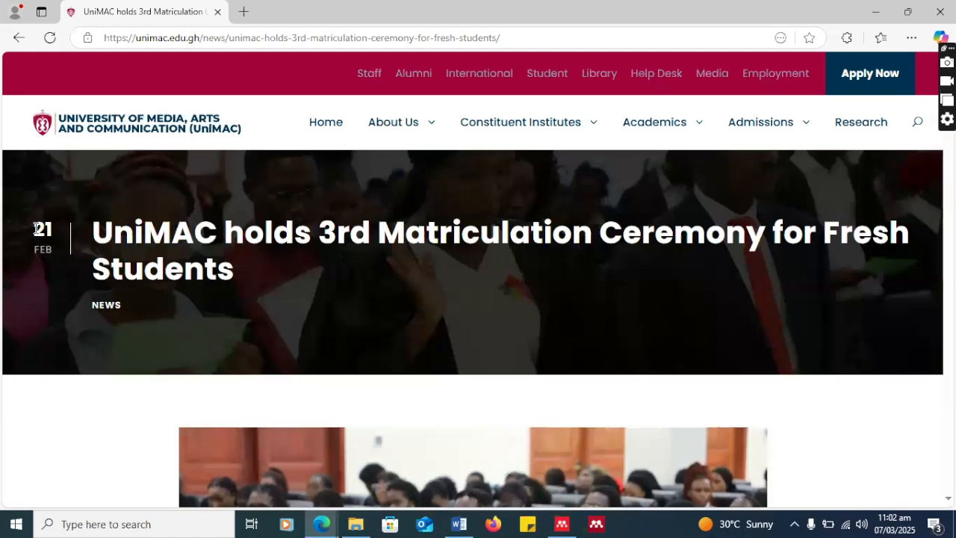
left_click_drag(37, 228, 53, 257)
Highlight the year in the footer's copyright line, and go back up to the article's headline
scroll(195, 342, "down", 5)
scroll(195, 342, "down", 15)
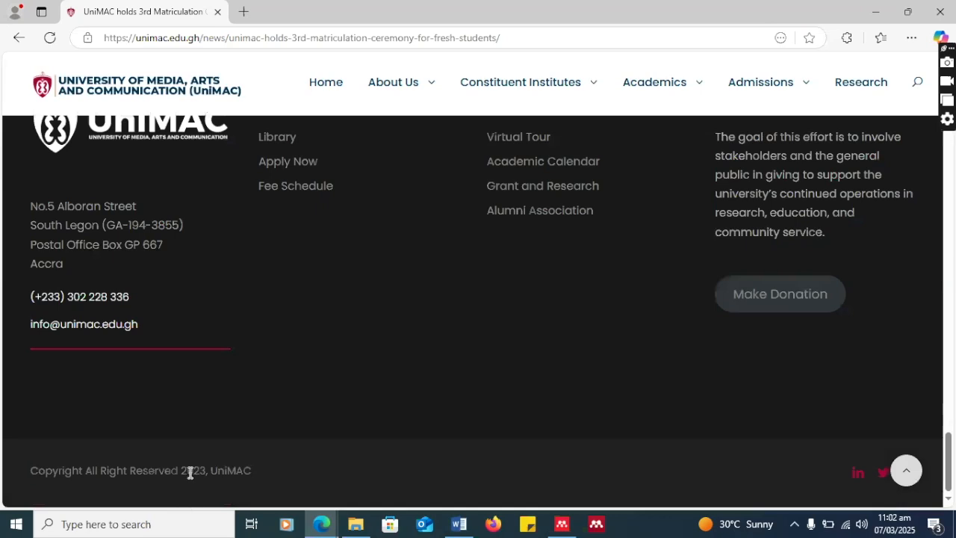
left_click_drag(182, 472, 210, 472)
scroll(324, 404, "up", 5)
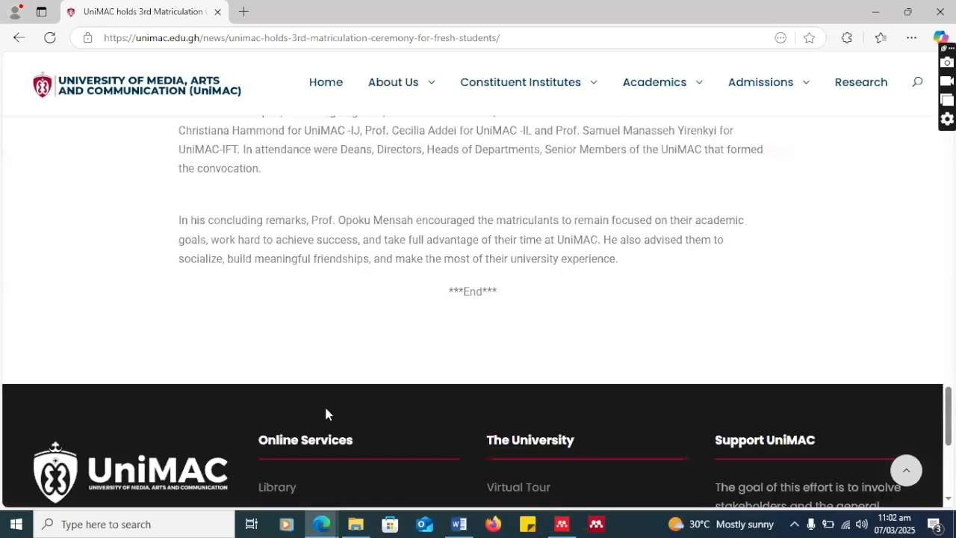
scroll(324, 404, "up", 10)
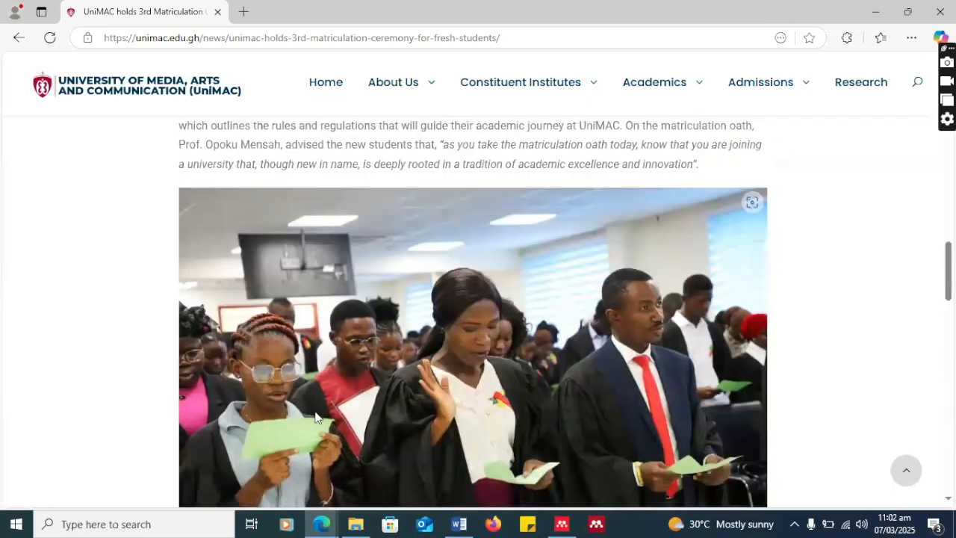
scroll(315, 417, "up", 10)
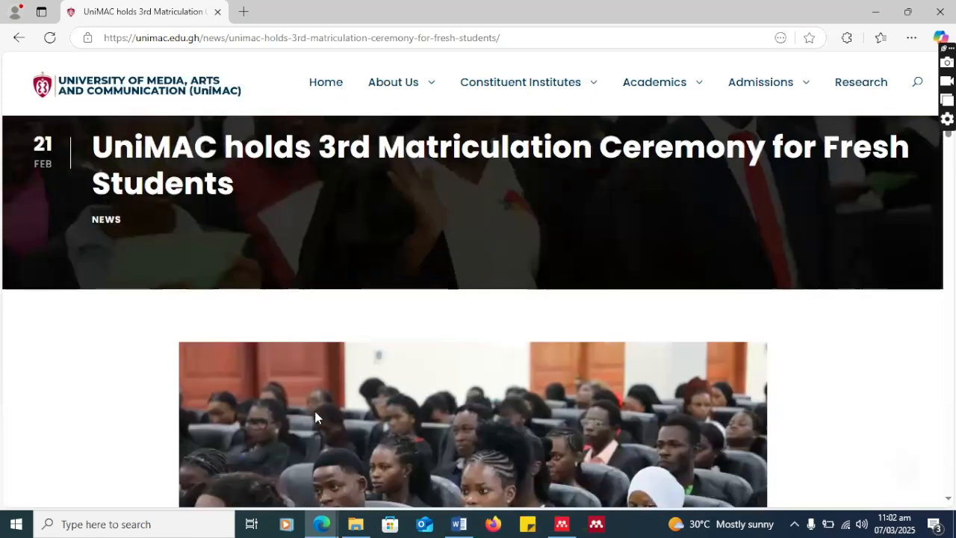
Compare the date in the headline banner with the footer's copyright year, and return to the article's opening paragraph
scroll(316, 417, "up", 2)
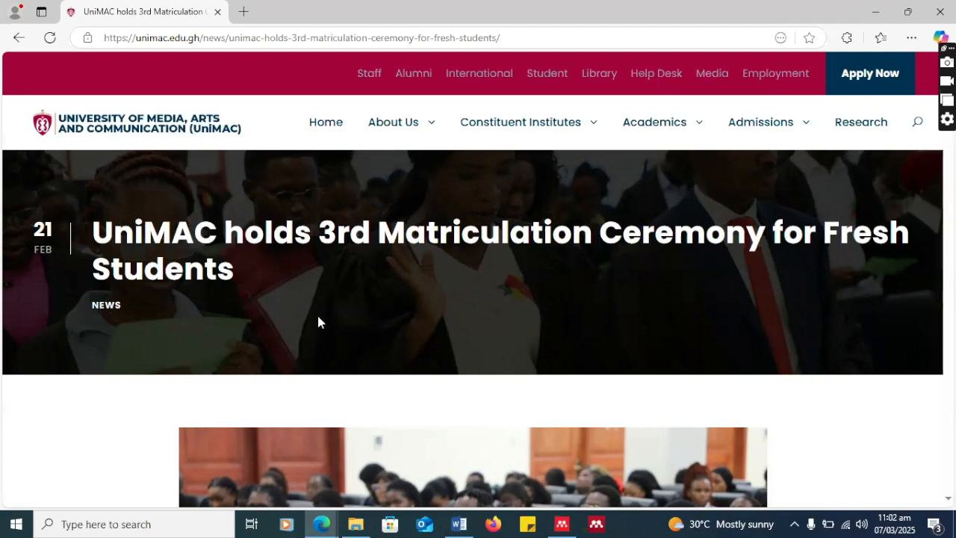
scroll(328, 306, "down", 15)
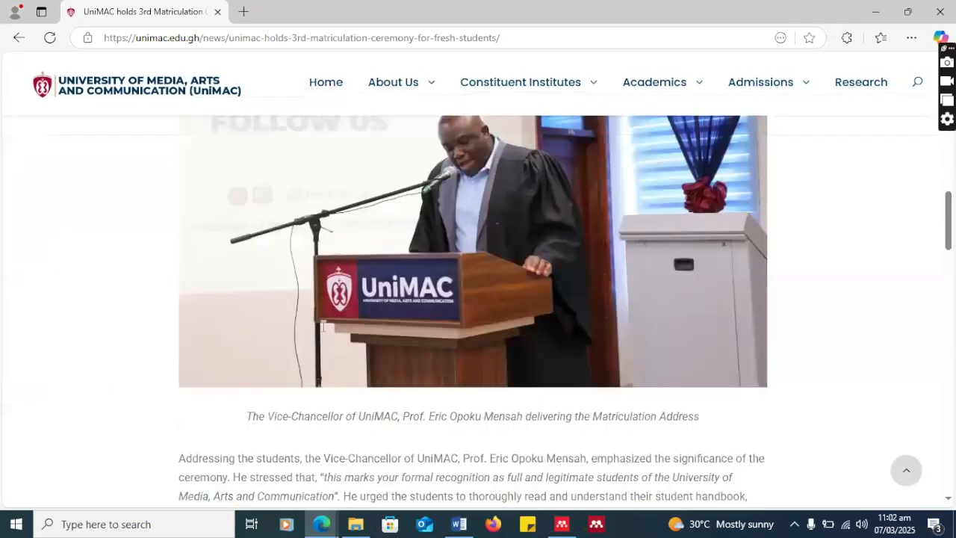
scroll(320, 348, "down", 4)
scroll(321, 348, "up", 1)
scroll(322, 348, "down", 1)
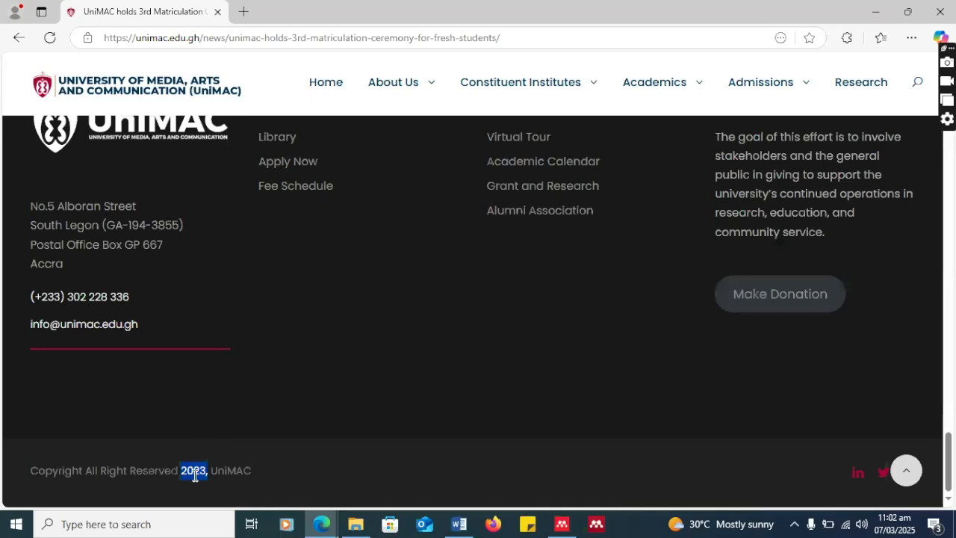
scroll(251, 392, "up", 10)
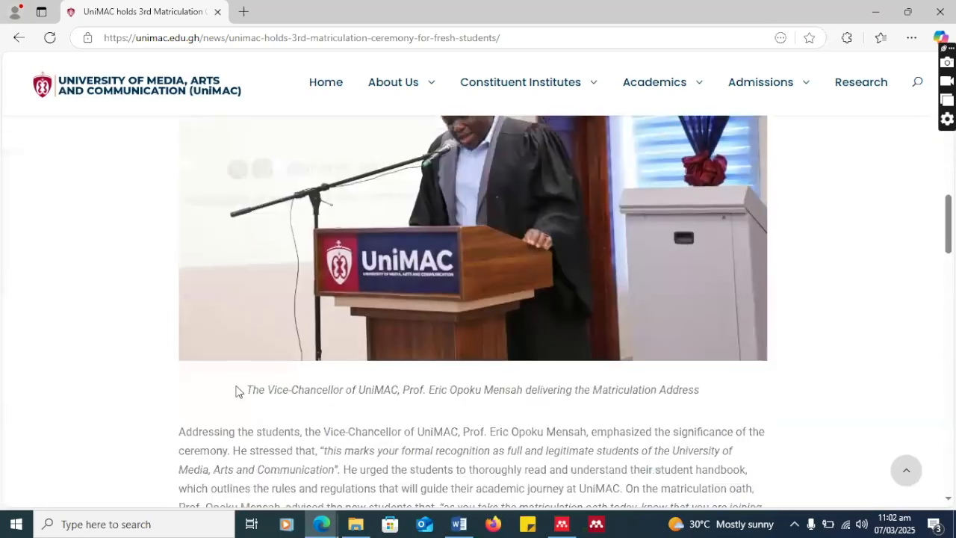
scroll(246, 400, "up", 5)
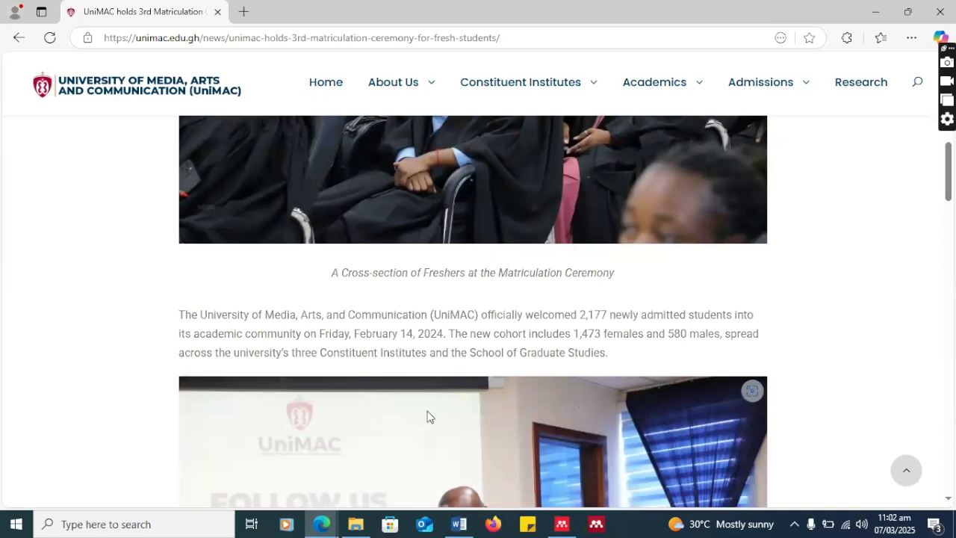
Highlight the ceremony date in the opening paragraph and check it against the date in the headline banner
left_click_drag(445, 333, 373, 333)
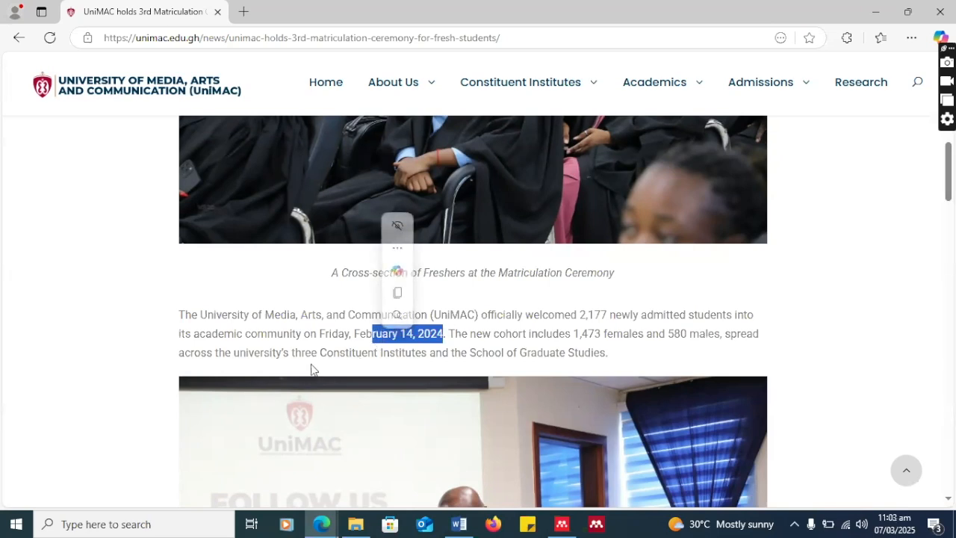
scroll(314, 366, "up", 7)
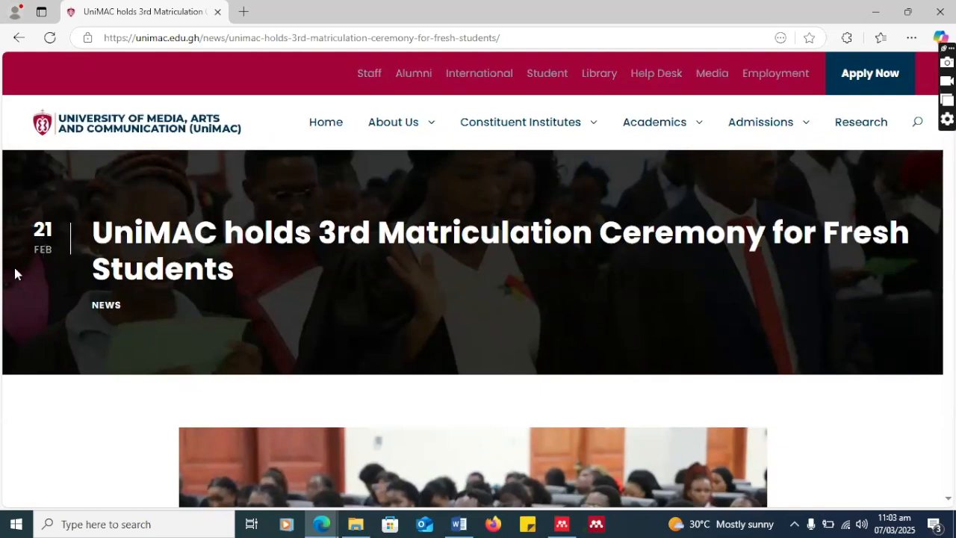
scroll(255, 345, "down", 9)
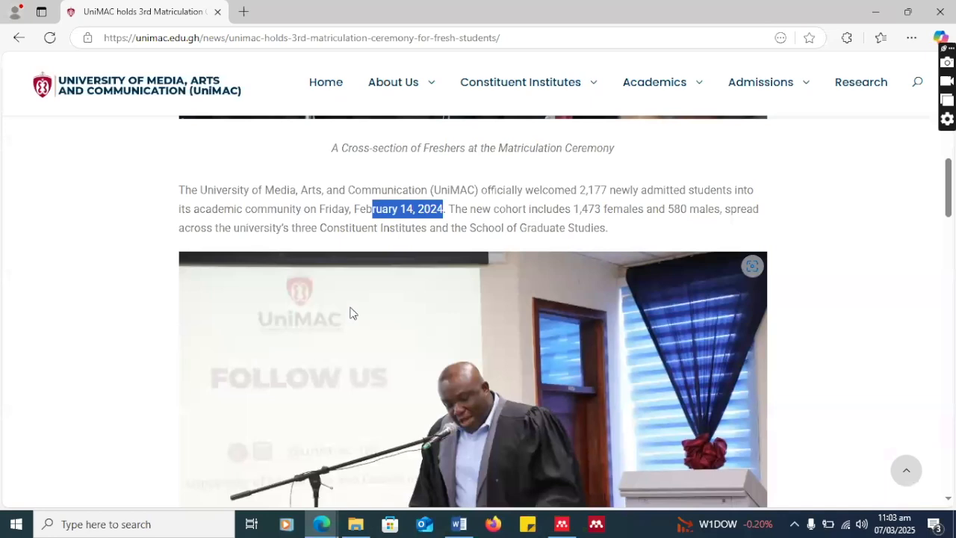
Highlight only the year of the ceremony date in the opening paragraph, and look through the rest of the article
left_click(445, 206)
left_click_drag(445, 206, 417, 210)
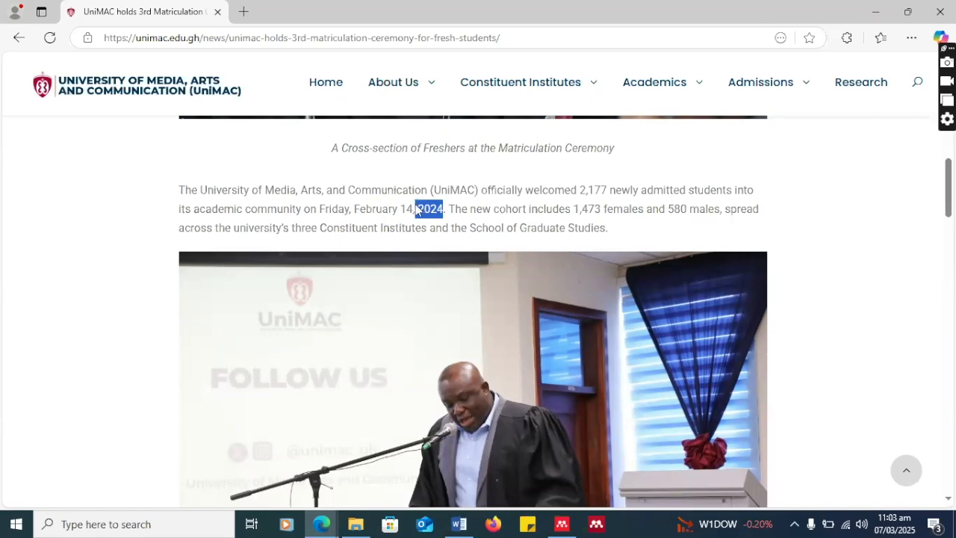
scroll(247, 235, "up", 5)
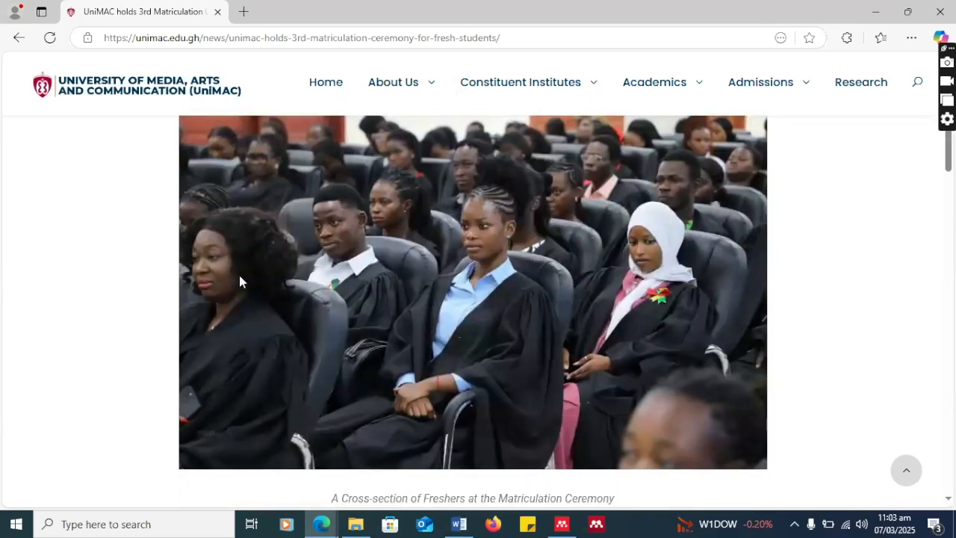
scroll(239, 278, "down", 5)
scroll(237, 273, "up", 10)
scroll(224, 250, "down", 12)
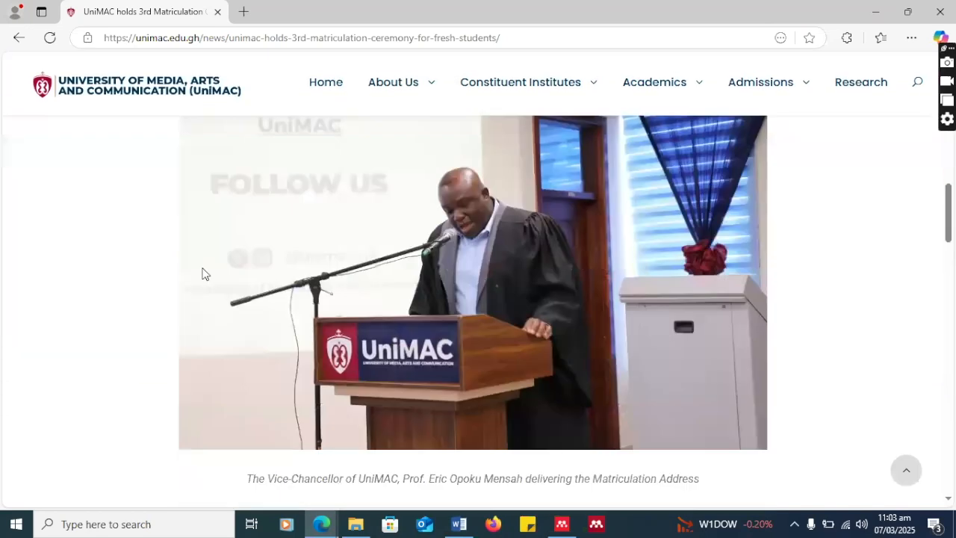
scroll(202, 275, "down", 10)
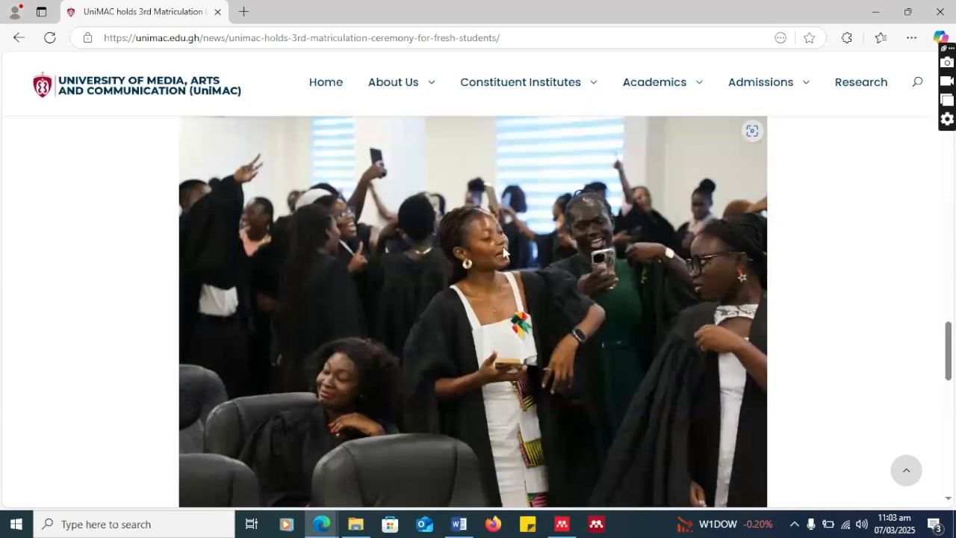
Switch to Mendeley Reference Manager and fill in the manual reference with author UniMAC and year 2025
left_click(561, 525)
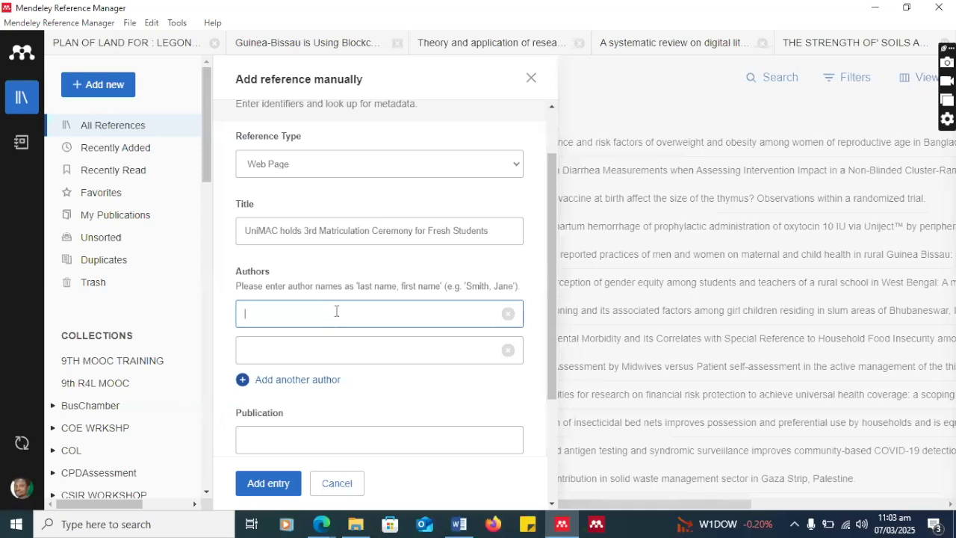
type("UniMAC")
left_click(298, 351)
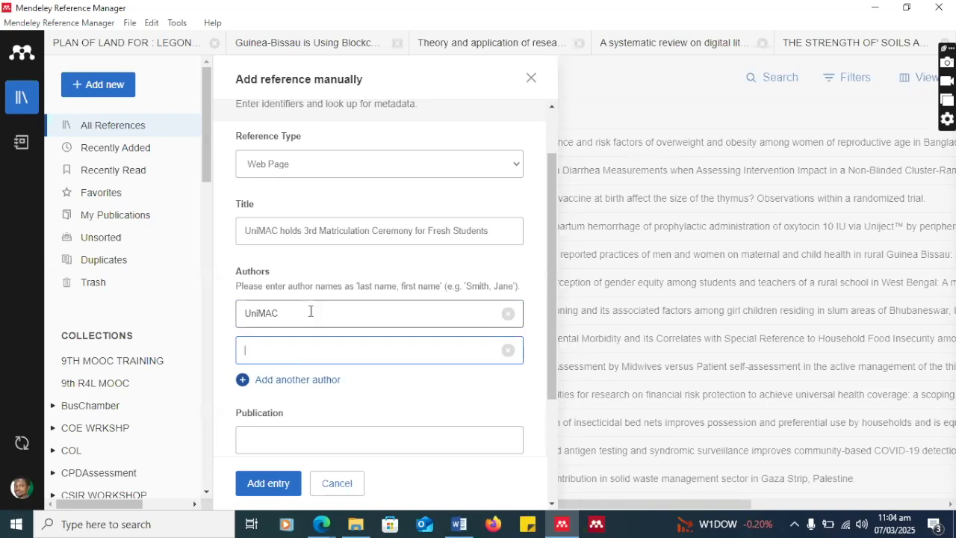
scroll(311, 310, "down", 3)
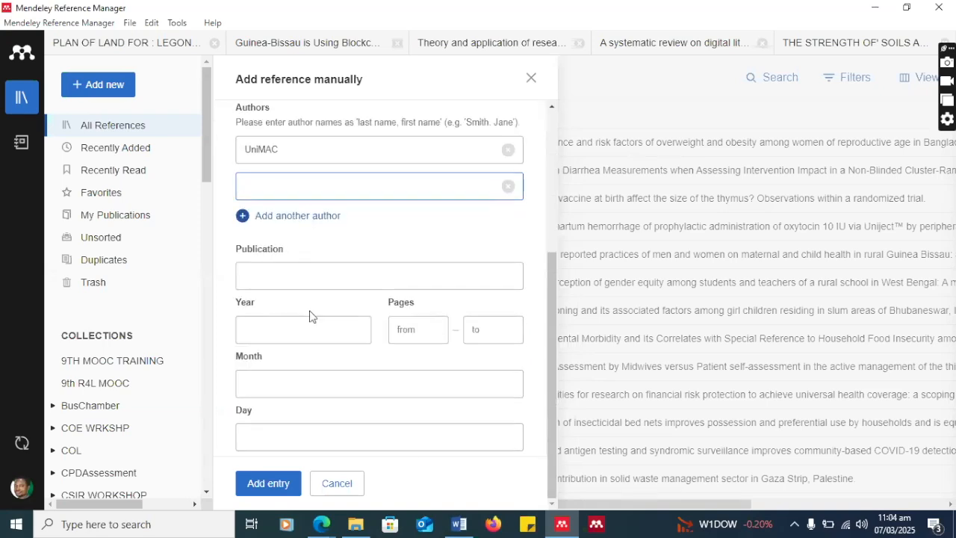
left_click(283, 329)
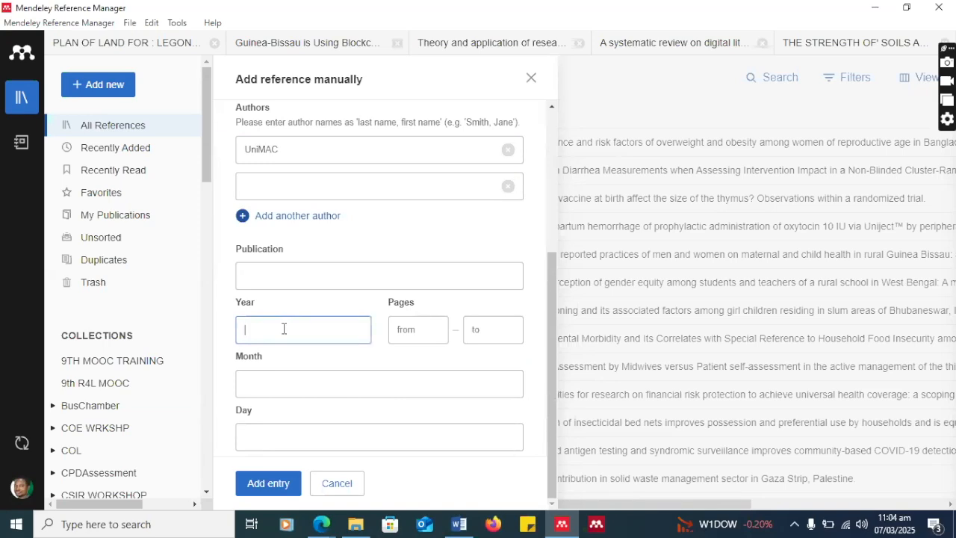
type("2025")
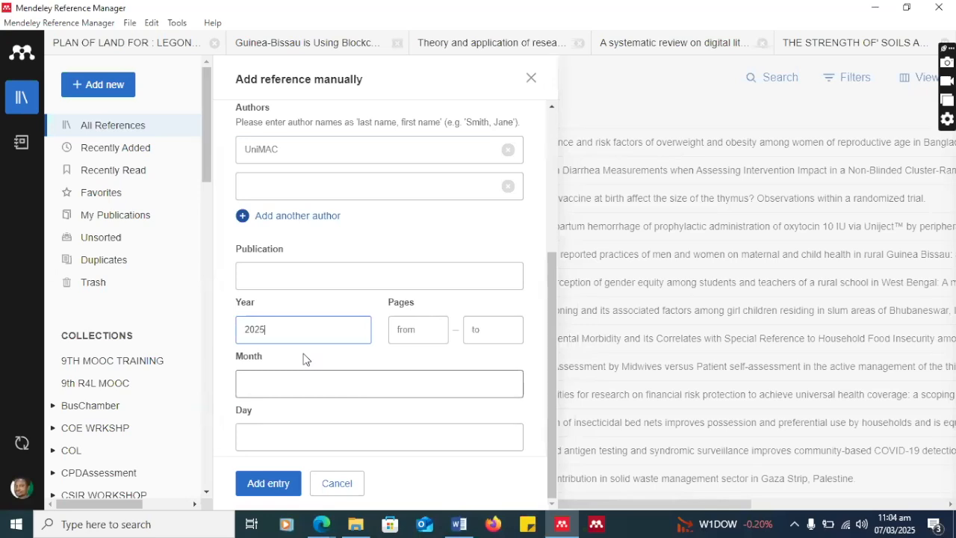
Copy the UniMAC article's web address from the Edge browser window and return to Mendeley
left_click(323, 526)
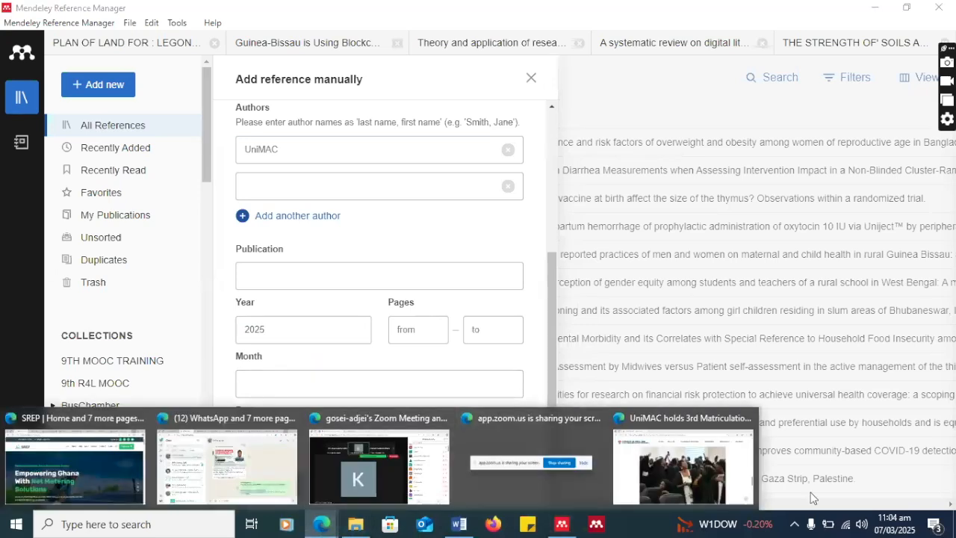
left_click(713, 489)
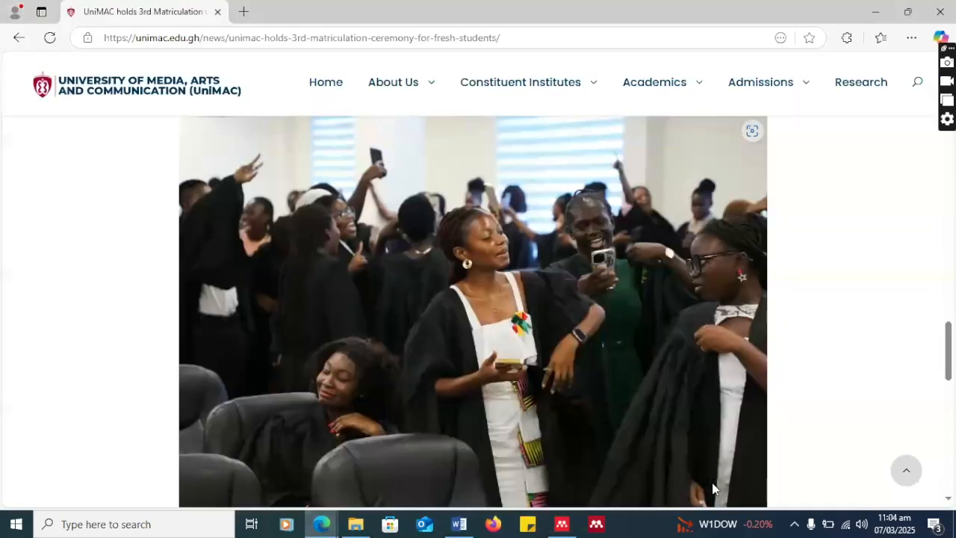
left_click(212, 40)
triple_click(214, 41)
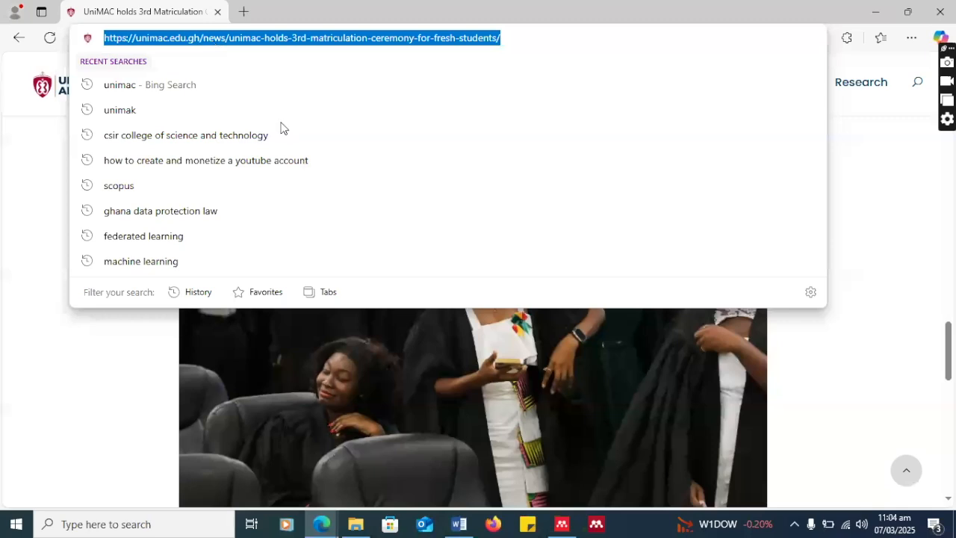
left_click(874, 11)
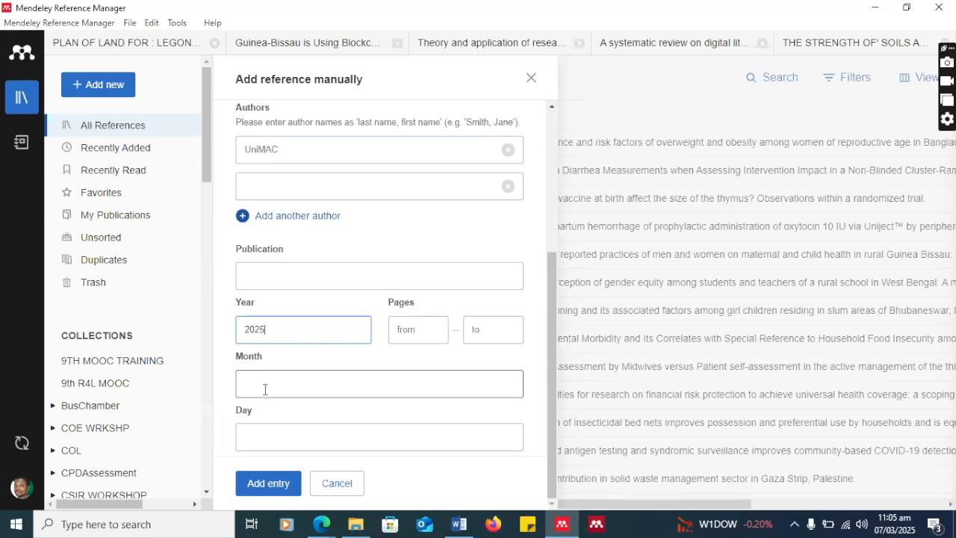
Check the fields of the manual web page reference and add the entry to the library
scroll(290, 382, "up", 3)
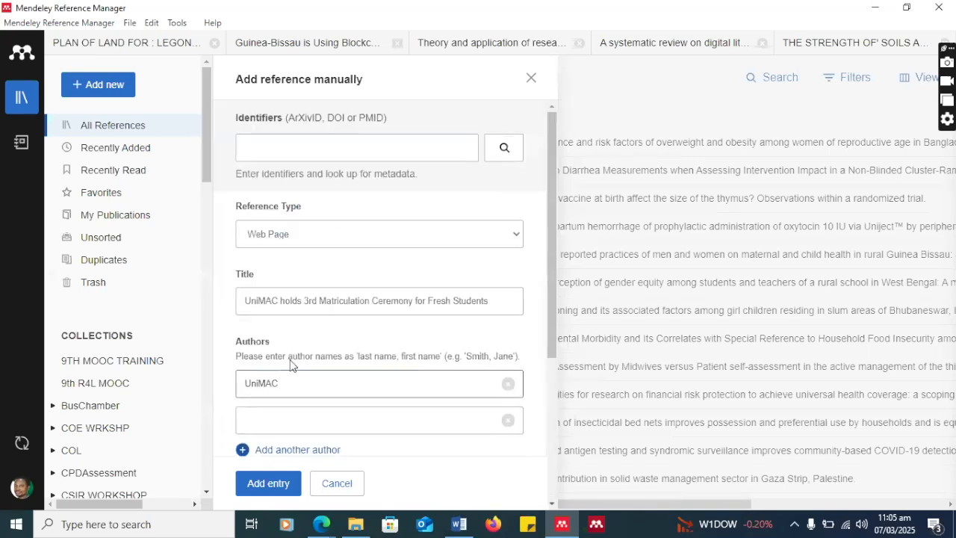
scroll(290, 367, "down", 3)
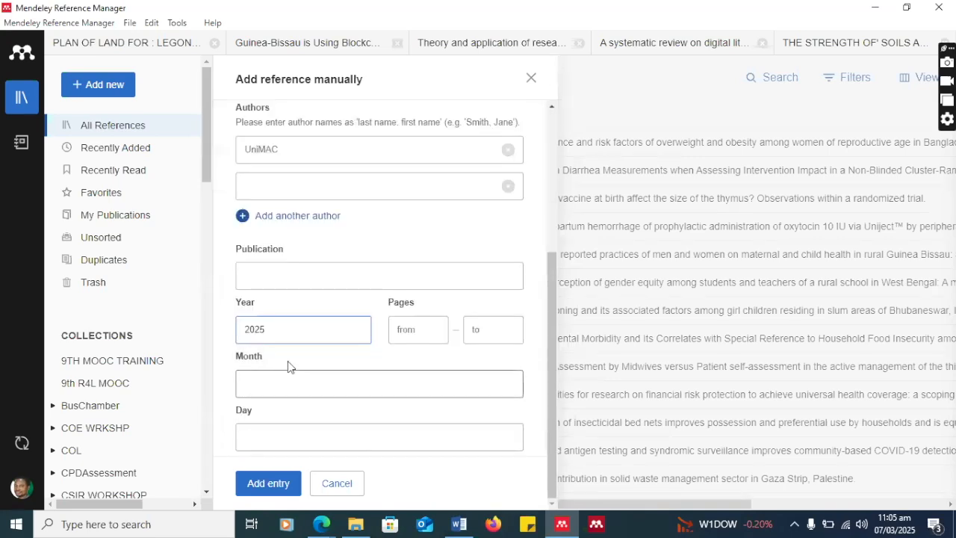
left_click(265, 487)
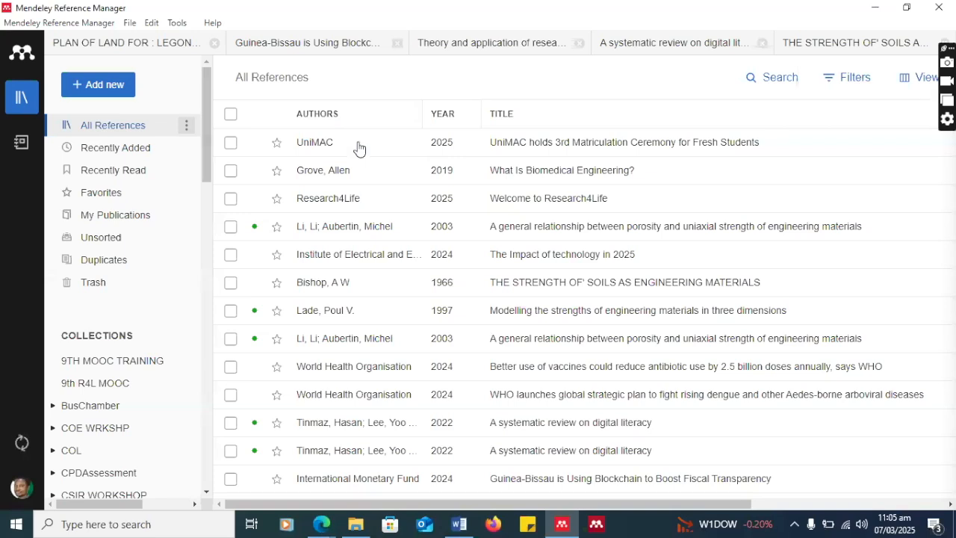
Open the details of the new UniMAC reference and paste the copied article address as its URL
left_click(579, 143)
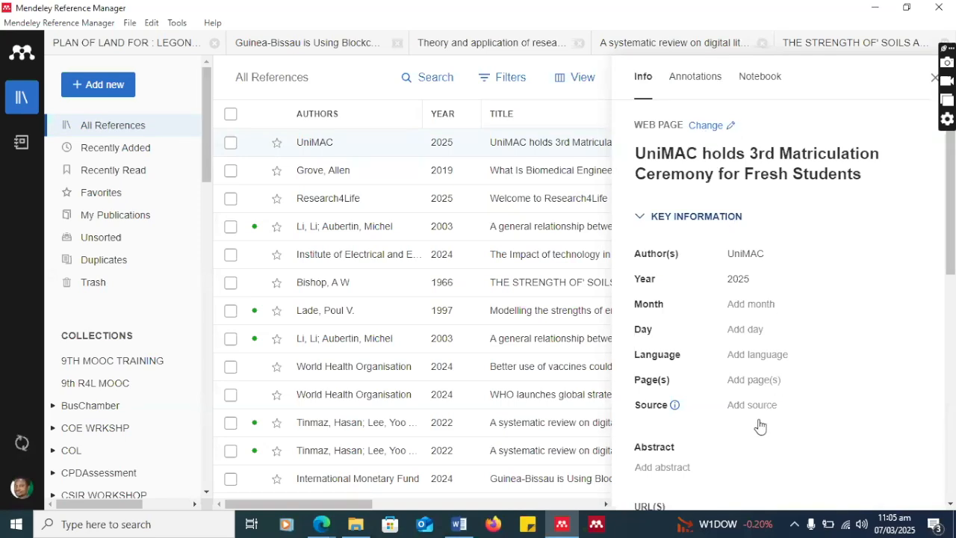
scroll(849, 422, "down", 5)
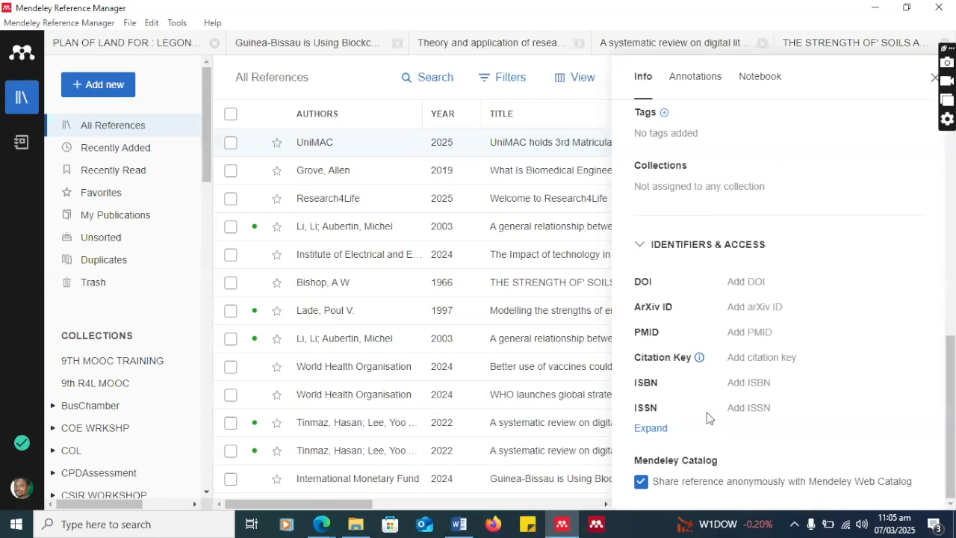
scroll(703, 398, "up", 3)
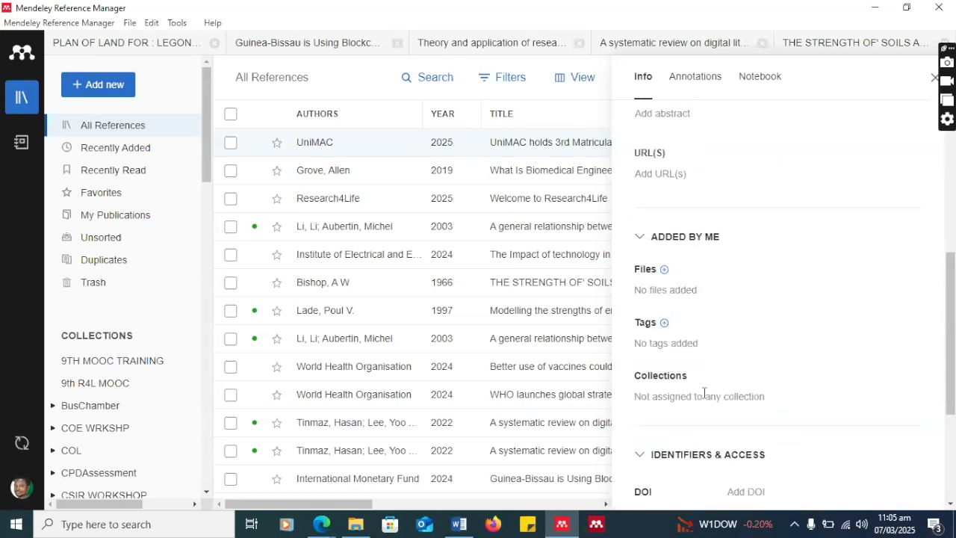
scroll(703, 396, "up", 1)
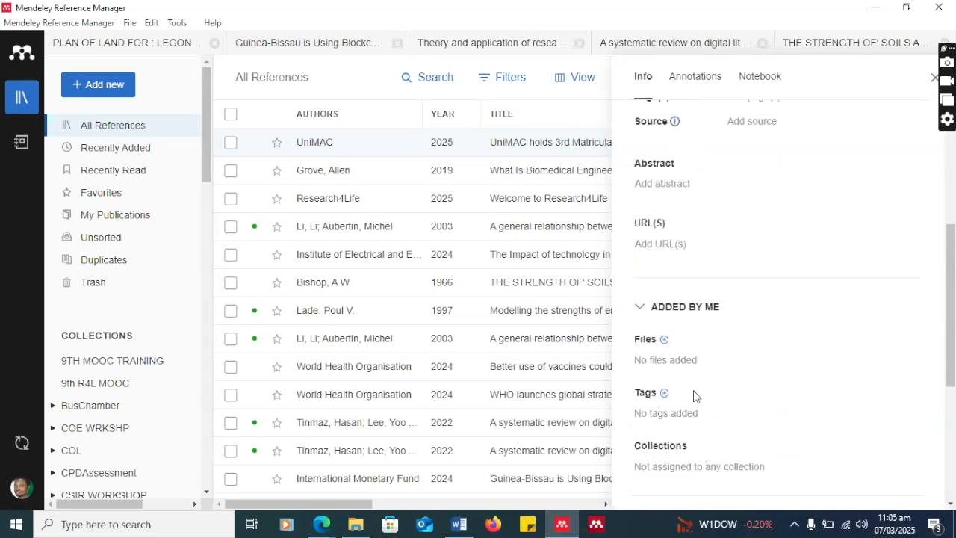
left_click(690, 246)
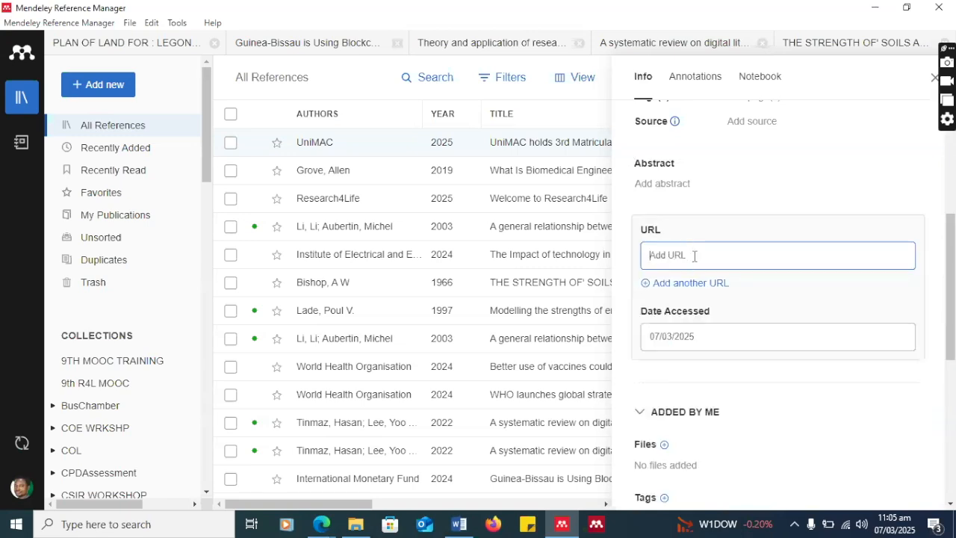
key("ctrl+v")
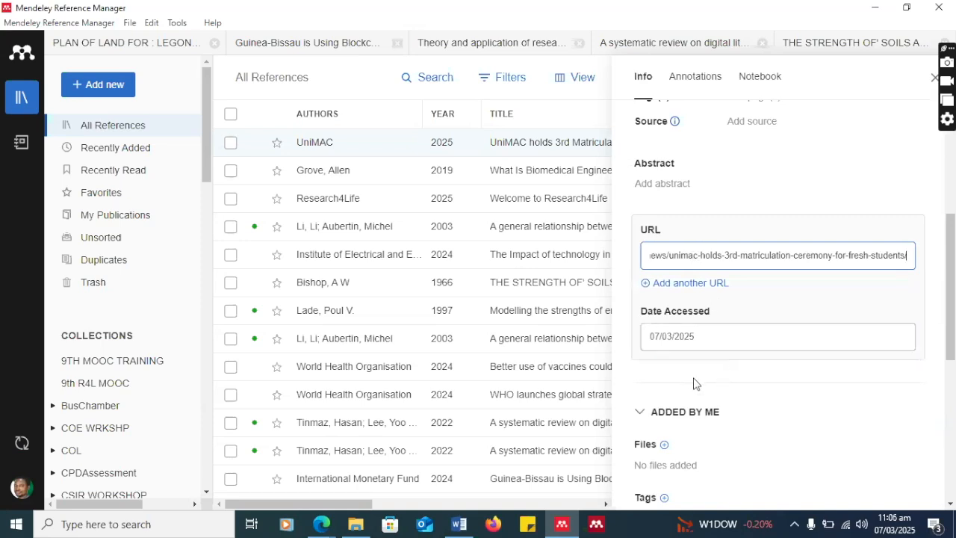
scroll(693, 375, "up", 1)
scroll(693, 375, "up", 3)
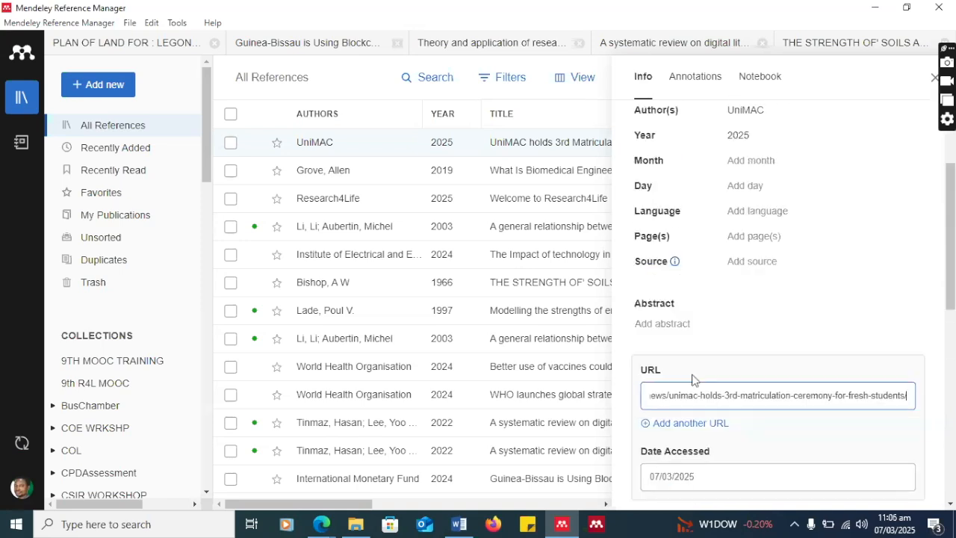
scroll(670, 297, "up", 4)
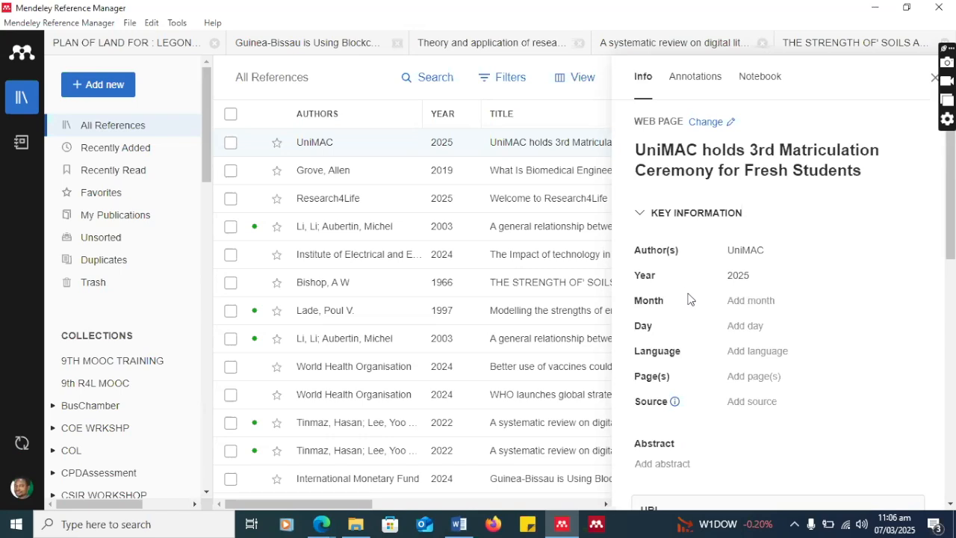
left_click(715, 286)
Review the remaining fields of the UniMAC web page reference and the available options for adding references
scroll(718, 357, "down", 5)
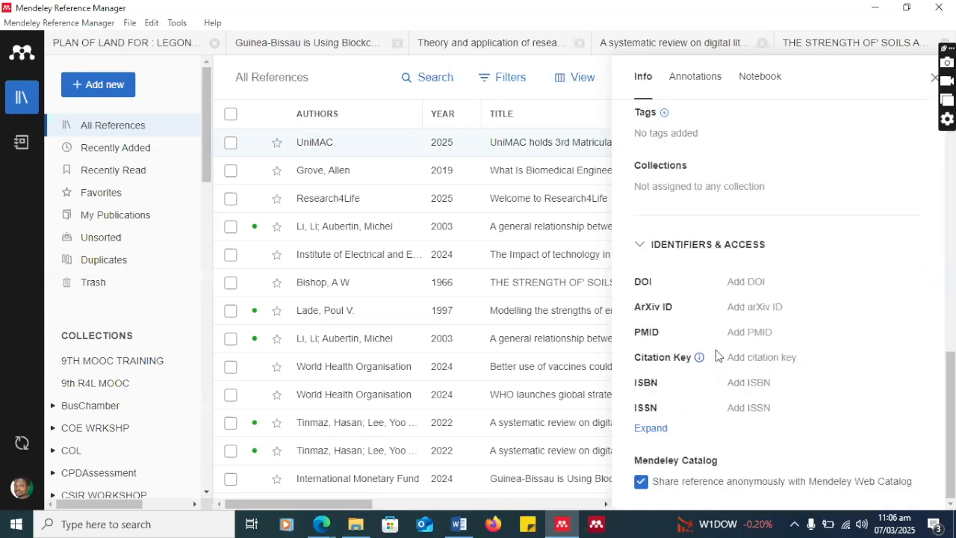
mouse_move(699, 359)
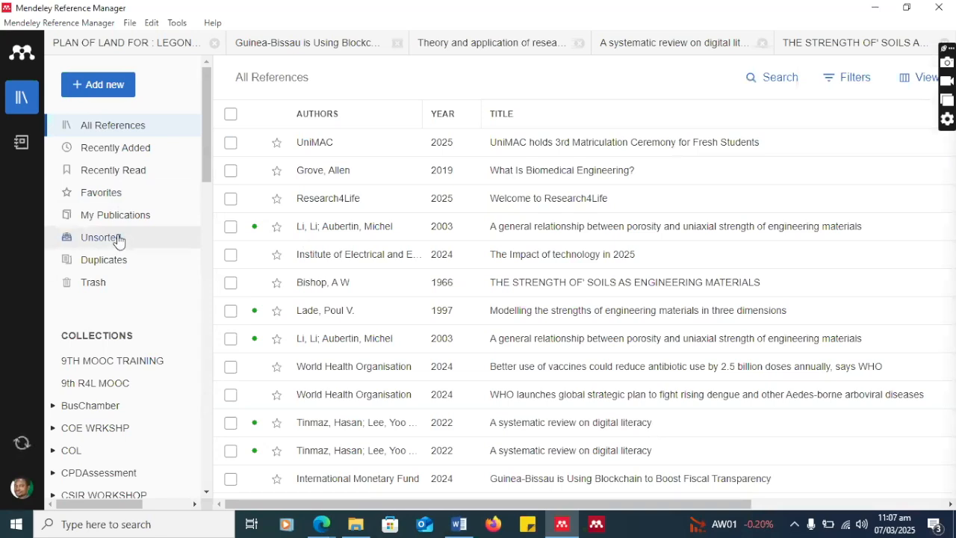
left_click(101, 86)
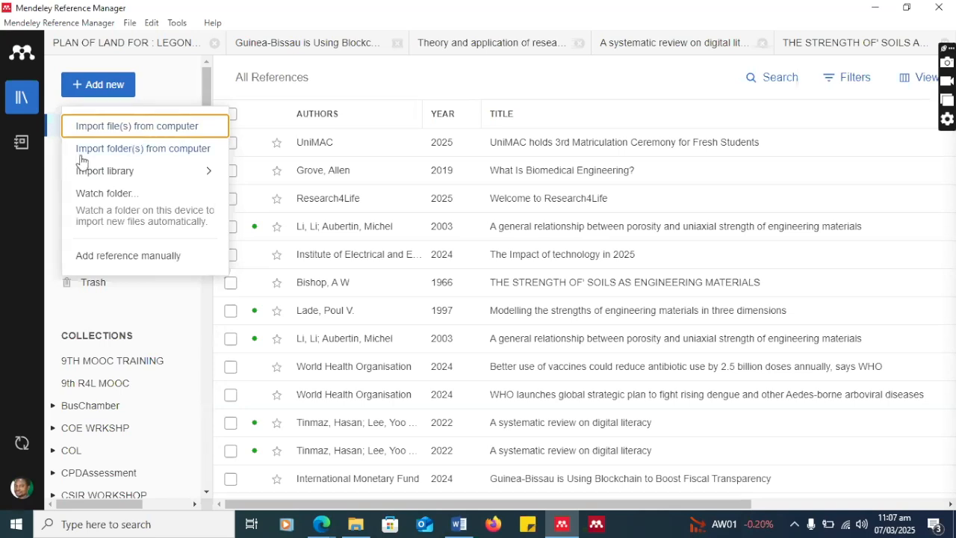
mouse_move(82, 170)
Open the details of "Modelling the strengths of engineering materials in three dimensions" and review its key information and abstract
left_click(521, 312)
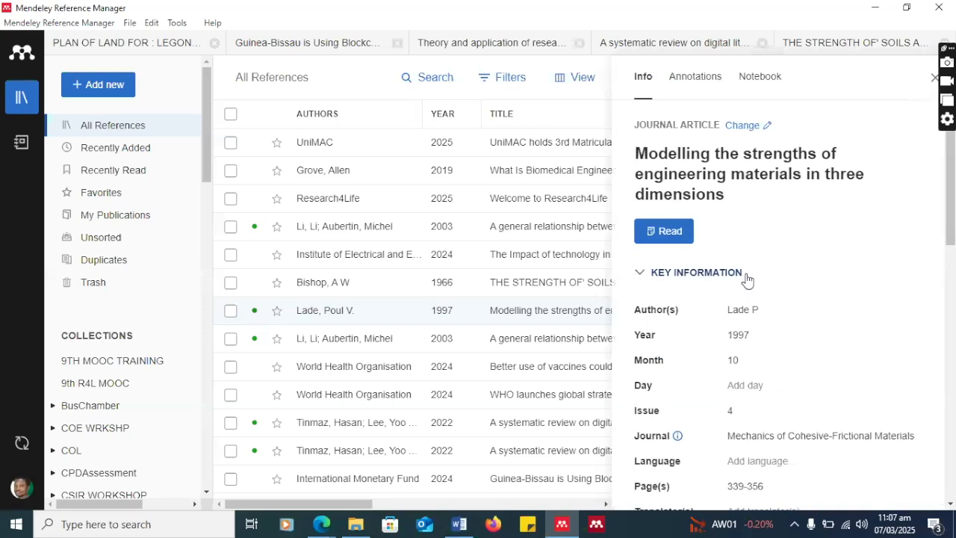
scroll(740, 280, "down", 1)
scroll(746, 282, "down", 3)
scroll(746, 282, "up", 4)
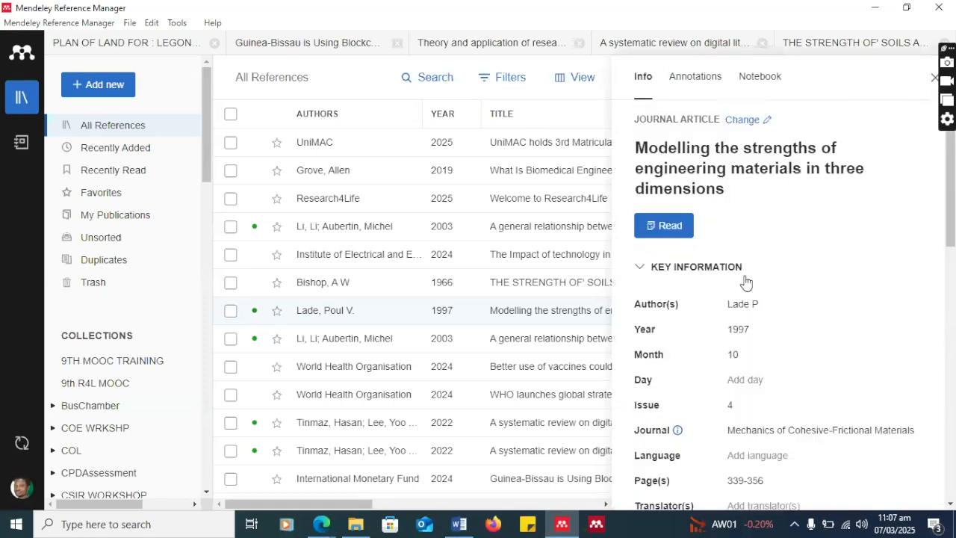
scroll(745, 282, "down", 3)
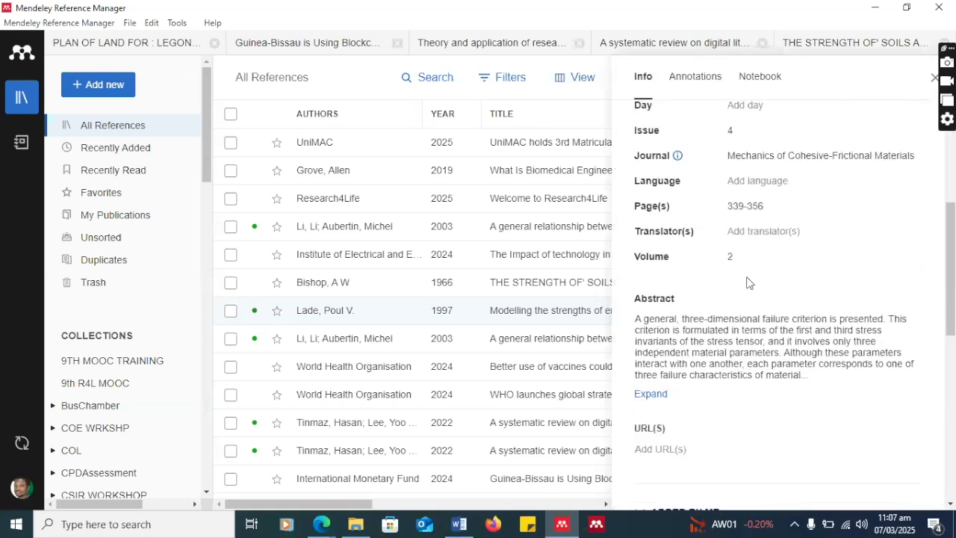
scroll(747, 283, "up", 4)
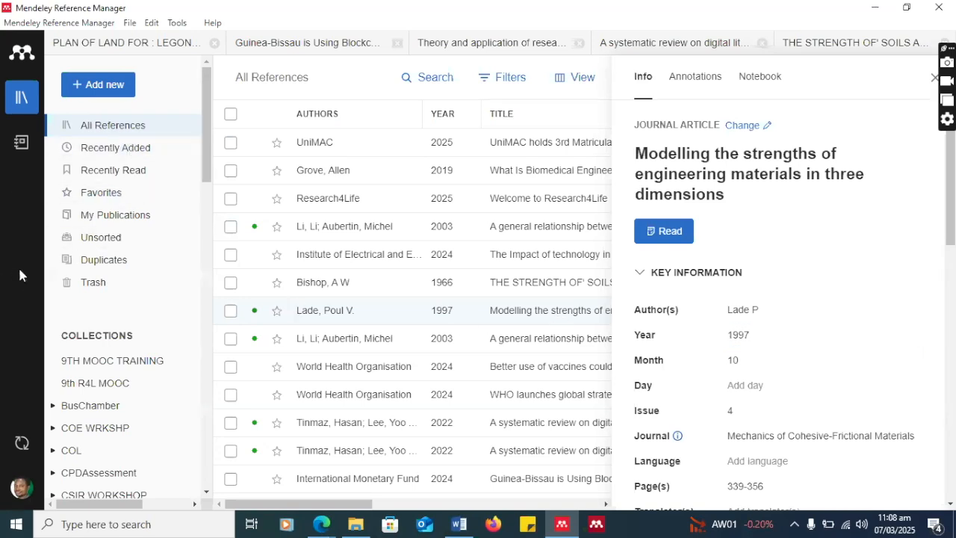
View the Recently Added, Duplicates and Trash lists in turn, and close the open reference details
left_click(100, 154)
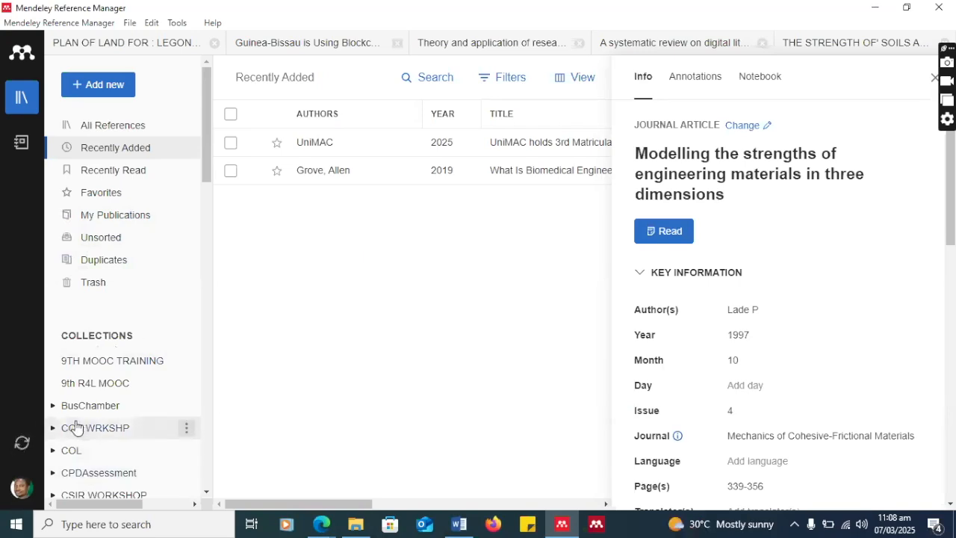
left_click(99, 267)
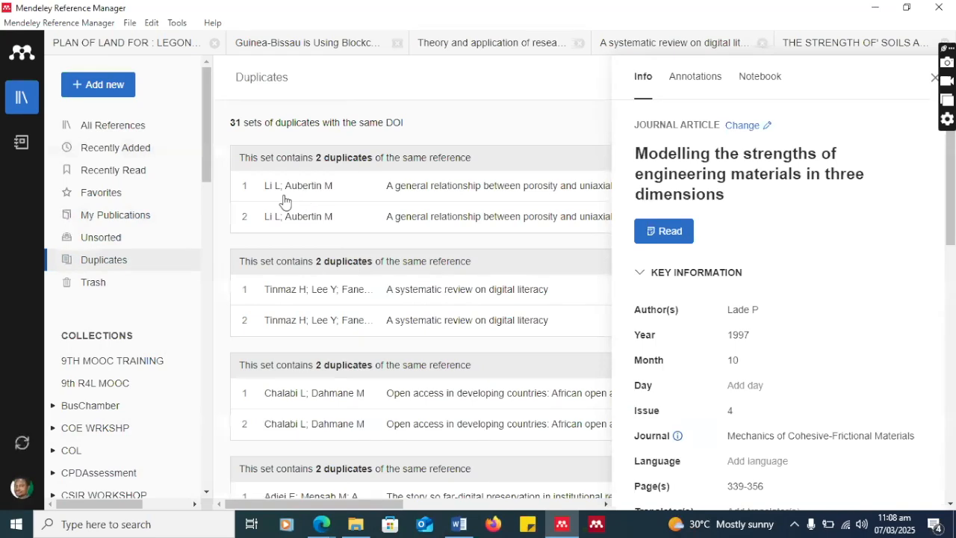
left_click(92, 287)
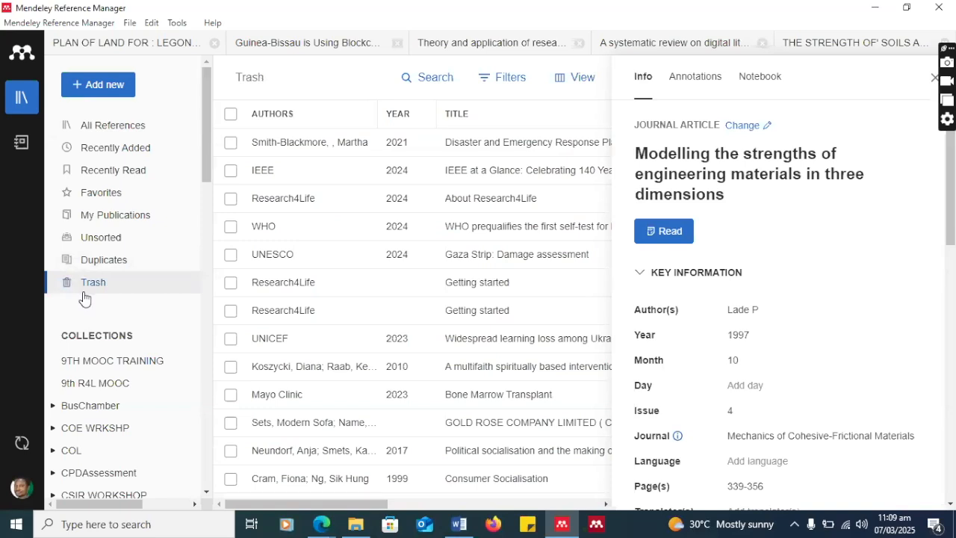
left_click(933, 79)
Look through the list of existing collections in the library
scroll(84, 364, "down", 1)
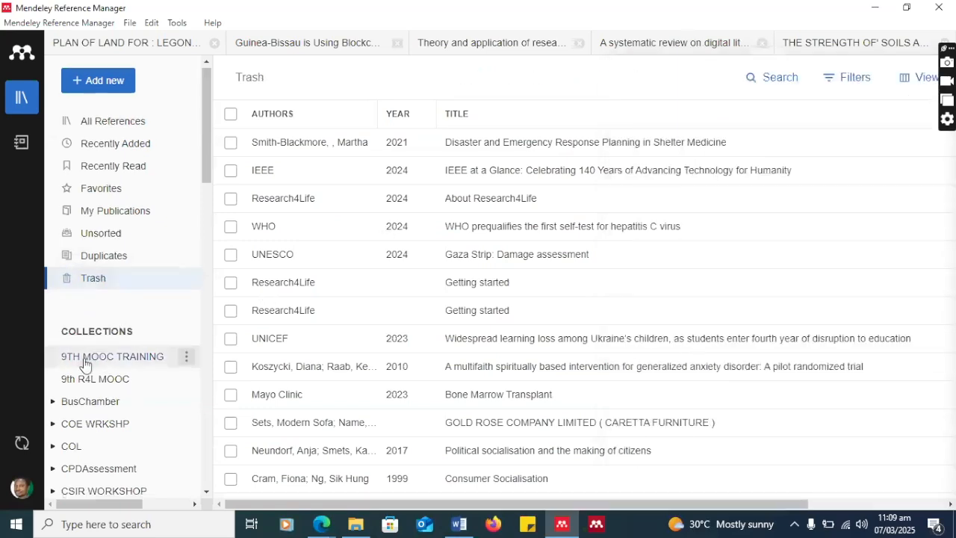
scroll(85, 363, "down", 3)
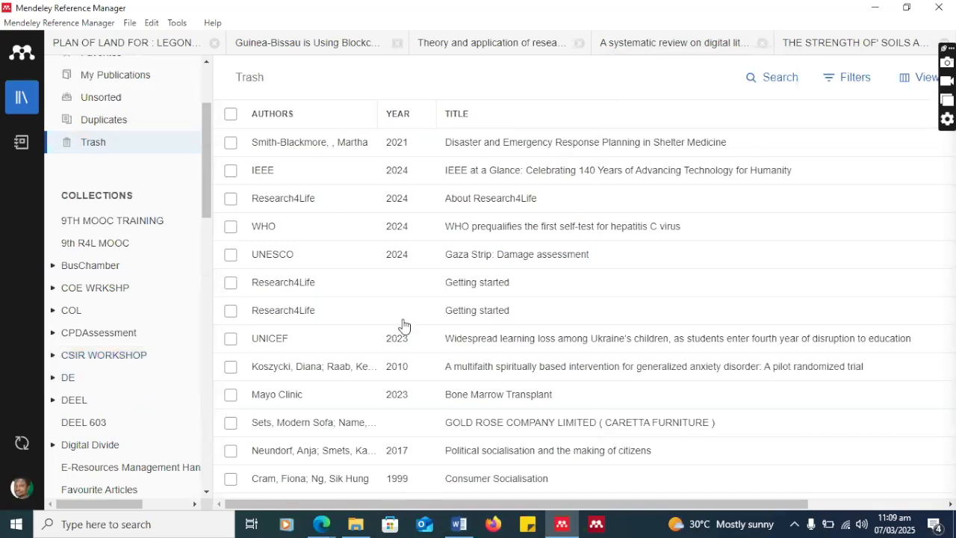
scroll(388, 326, "down", 1)
scroll(388, 326, "up", 1)
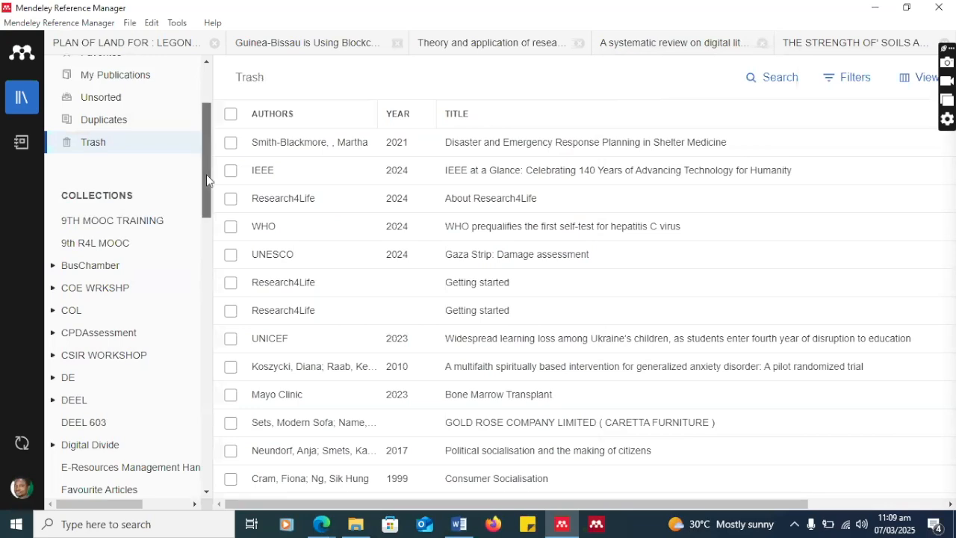
left_click_drag(207, 174, 208, 168)
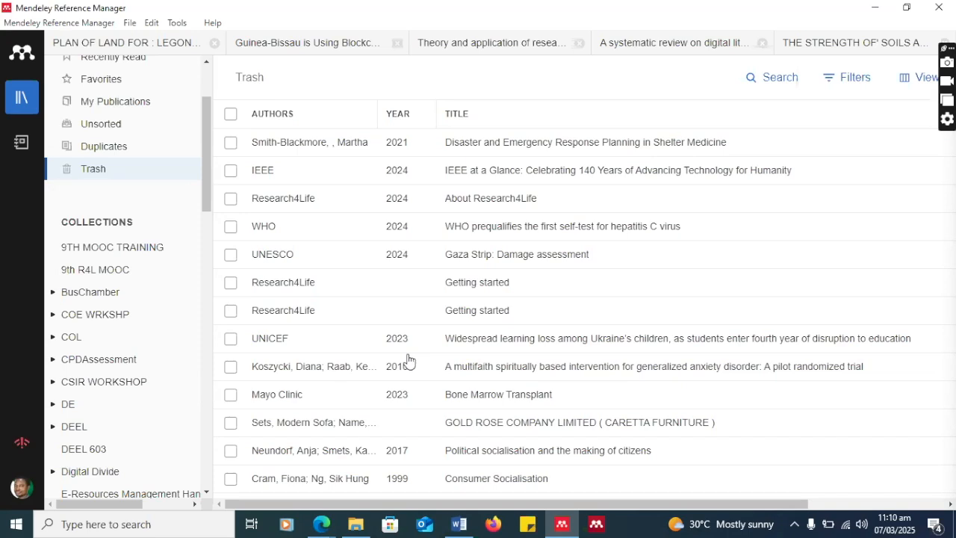
scroll(388, 353, "down", 1)
scroll(390, 353, "up", 1)
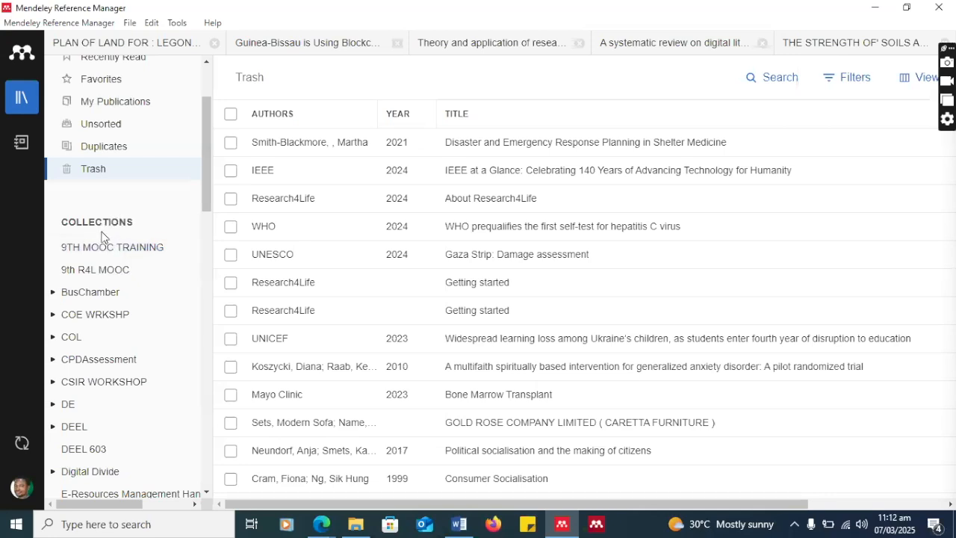
scroll(101, 237, "down", 3)
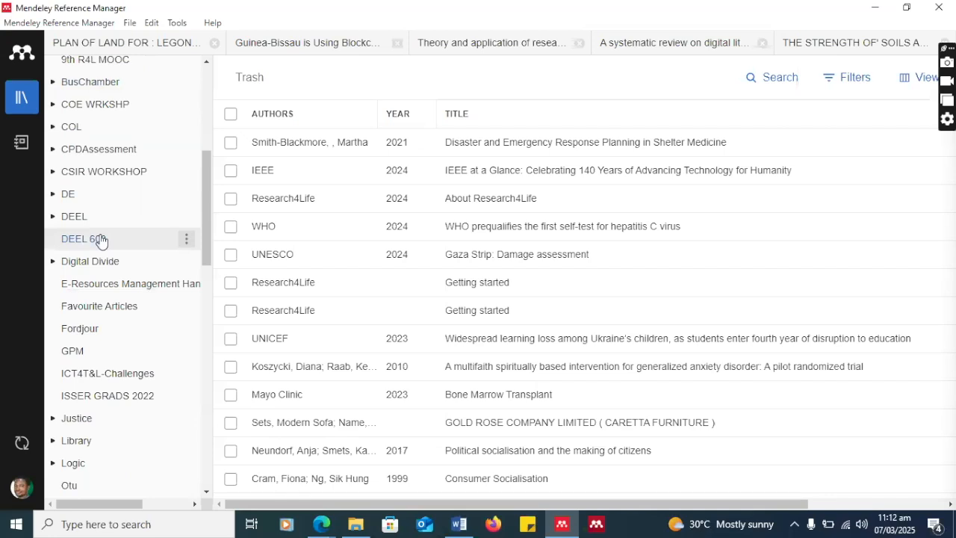
scroll(102, 239, "down", 3)
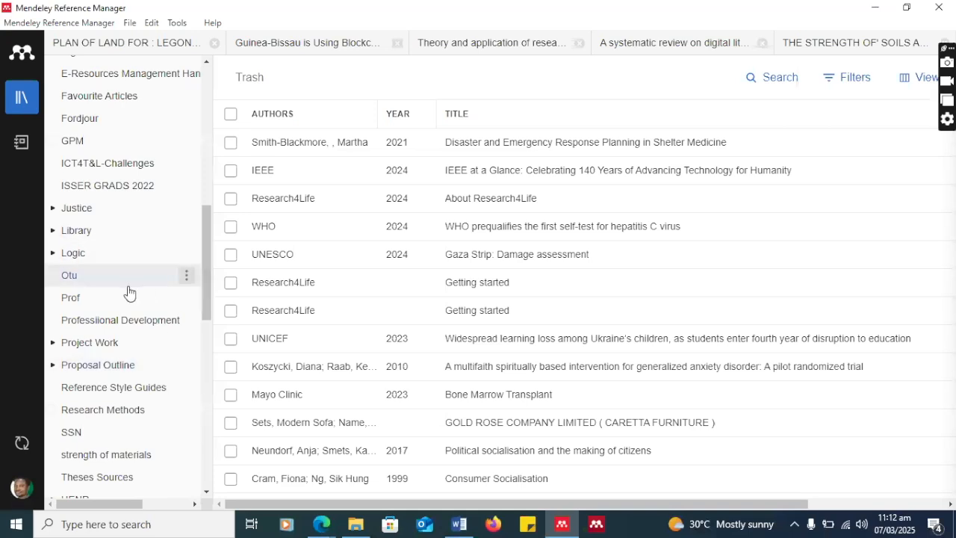
scroll(129, 292, "up", 5)
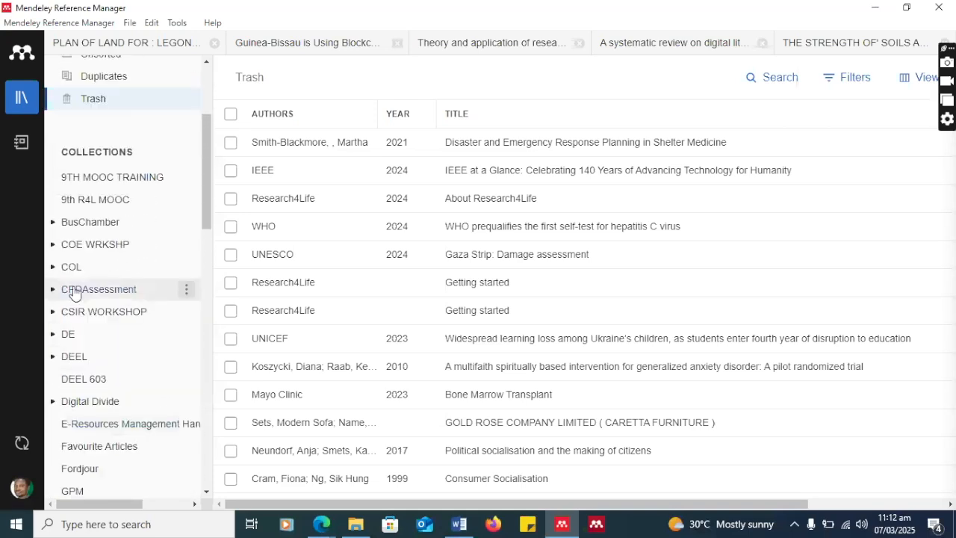
Expand the DEEL collection and view the references in its subcollections DEEL 601, DEEL 602 and DEEL 608
left_click(52, 358)
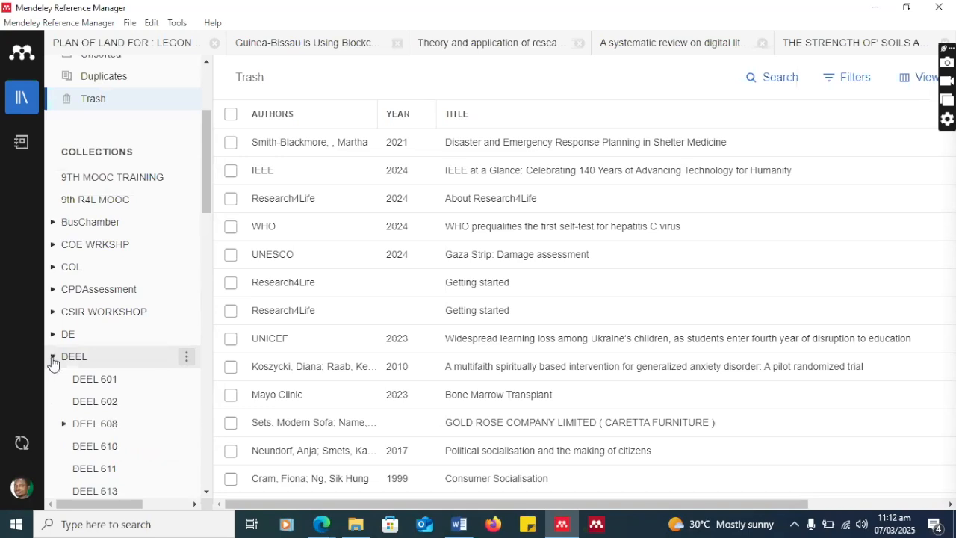
scroll(74, 372, "down", 1)
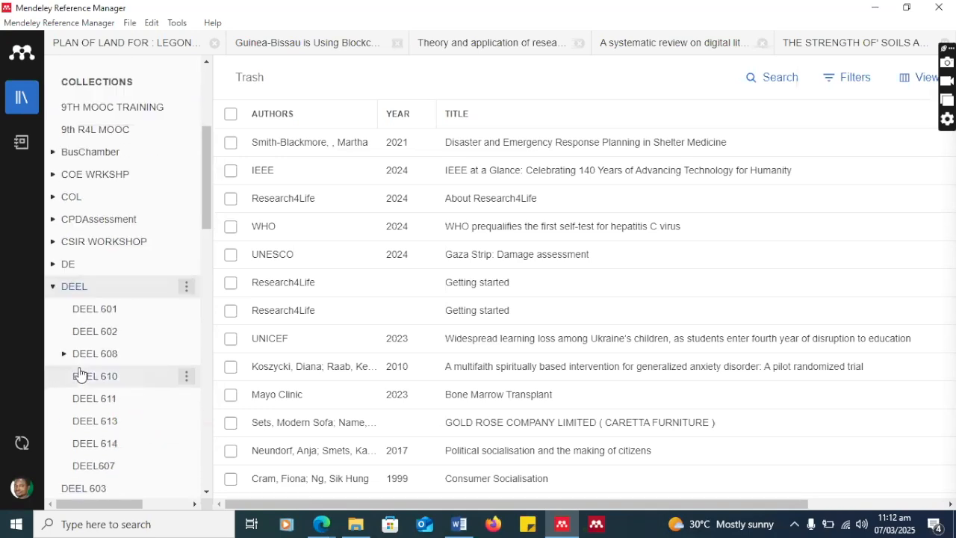
scroll(80, 373, "down", 1)
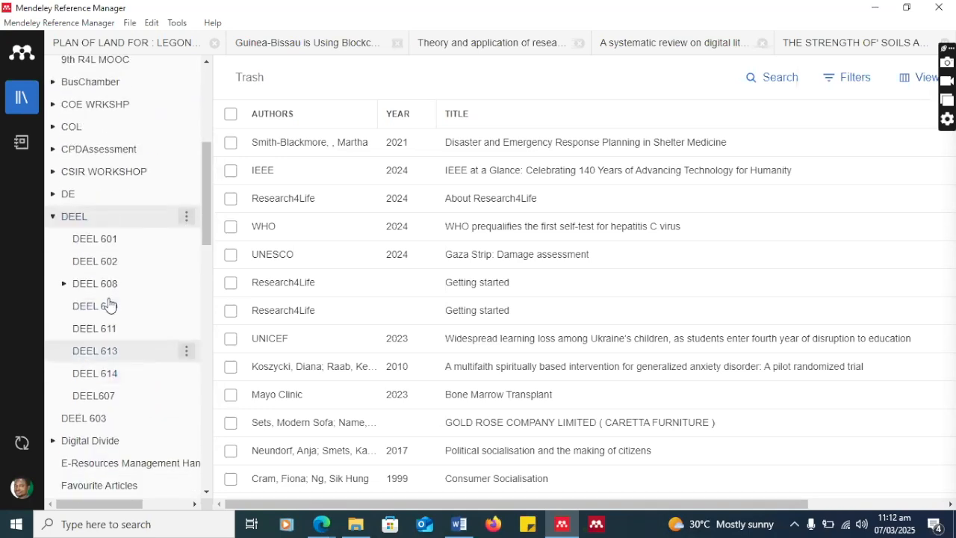
left_click(101, 244)
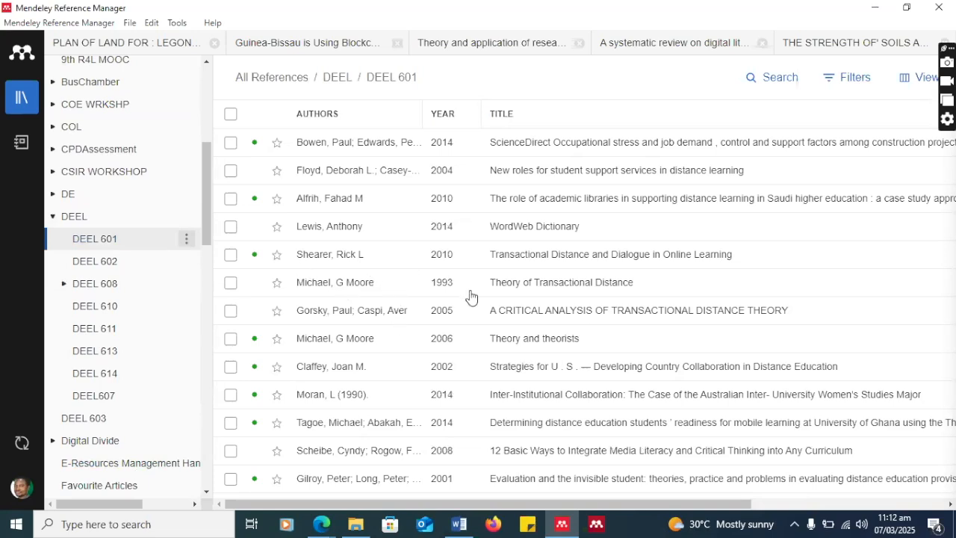
left_click(91, 267)
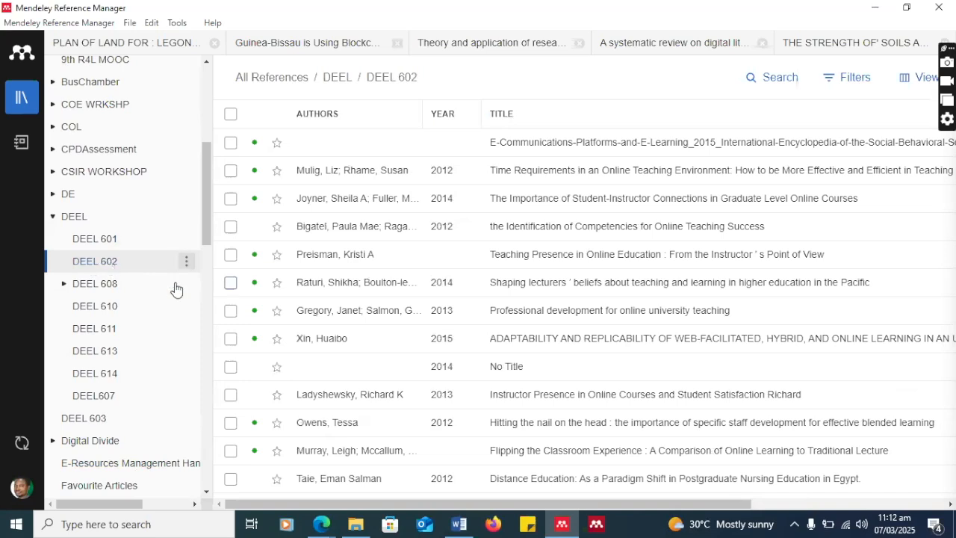
left_click(96, 289)
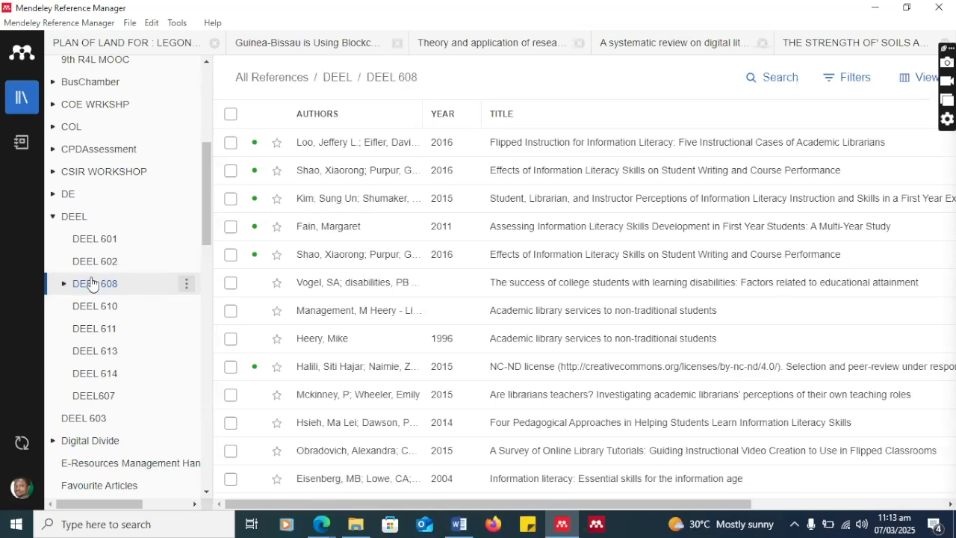
left_click_drag(92, 279, 89, 223)
left_click_drag(206, 196, 211, 102)
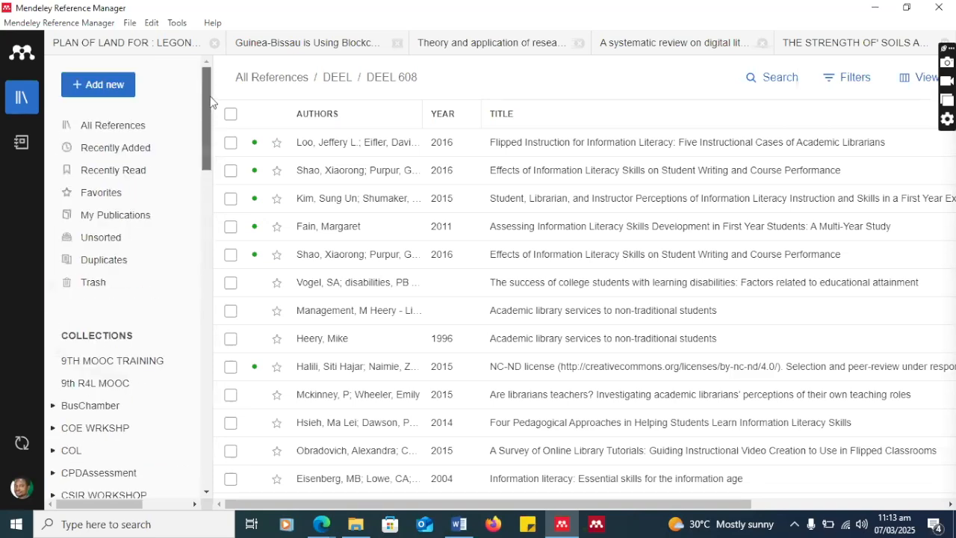
scroll(205, 118, "down", 2)
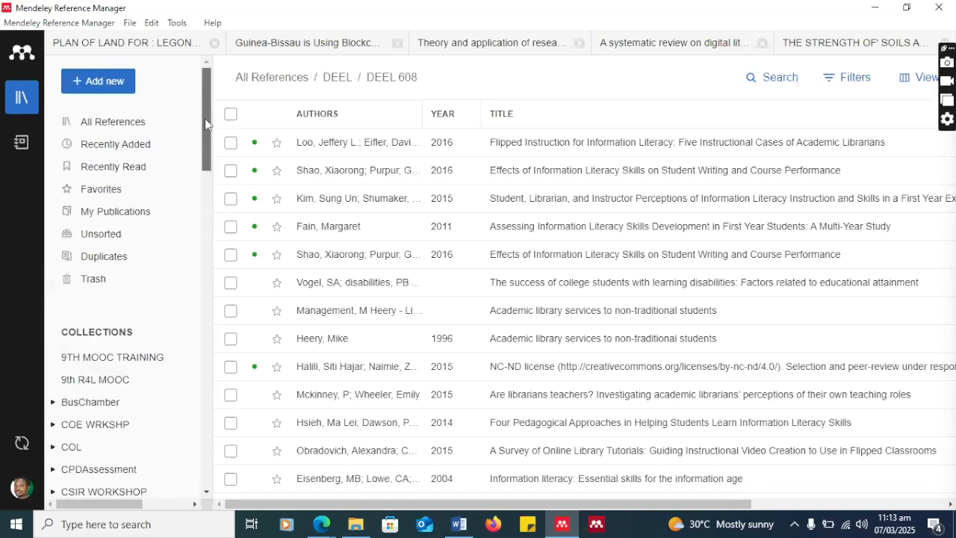
left_click_drag(205, 137, 202, 198)
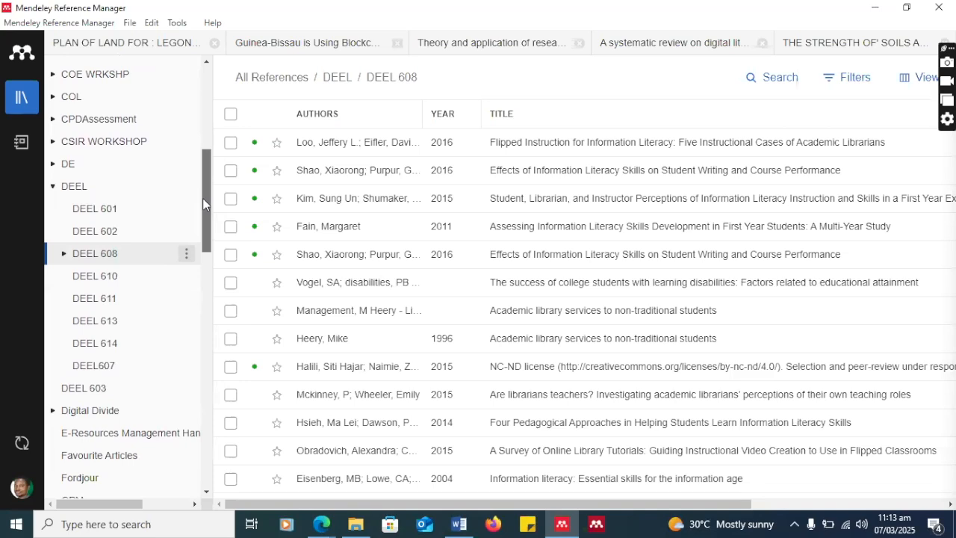
left_click_drag(203, 198, 205, 188)
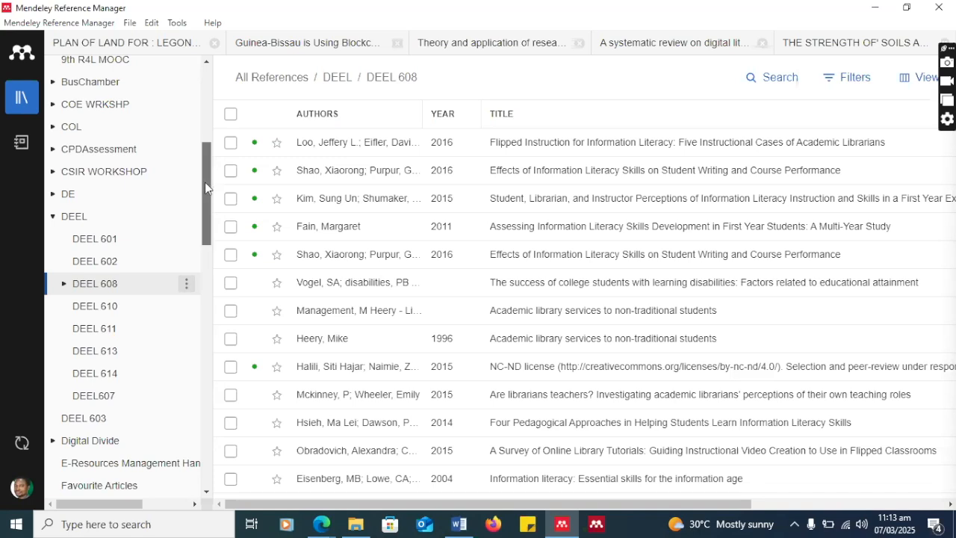
Create a new collection named UniMAC and open it
scroll(204, 182, "up", 4)
scroll(194, 164, "down", 20)
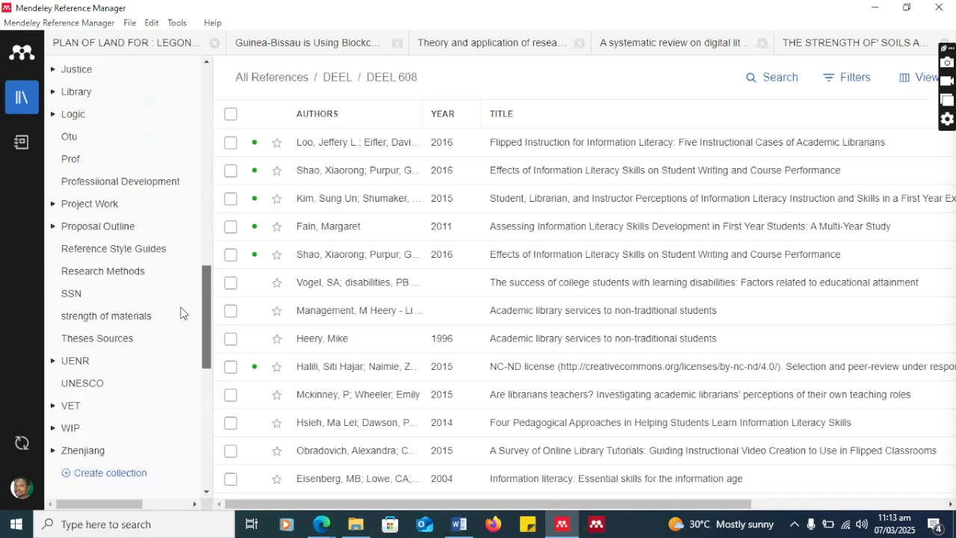
scroll(180, 313, "down", 2)
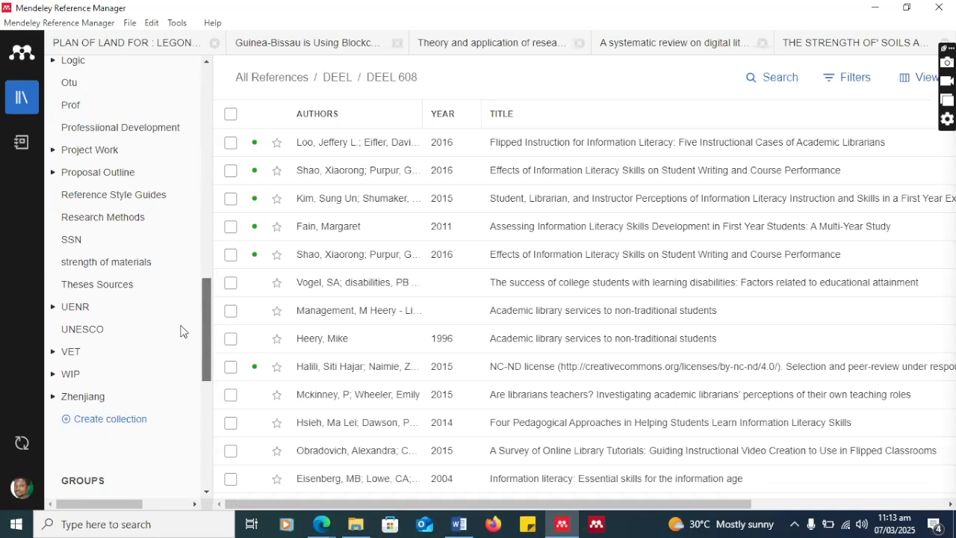
scroll(181, 331, "down", 3)
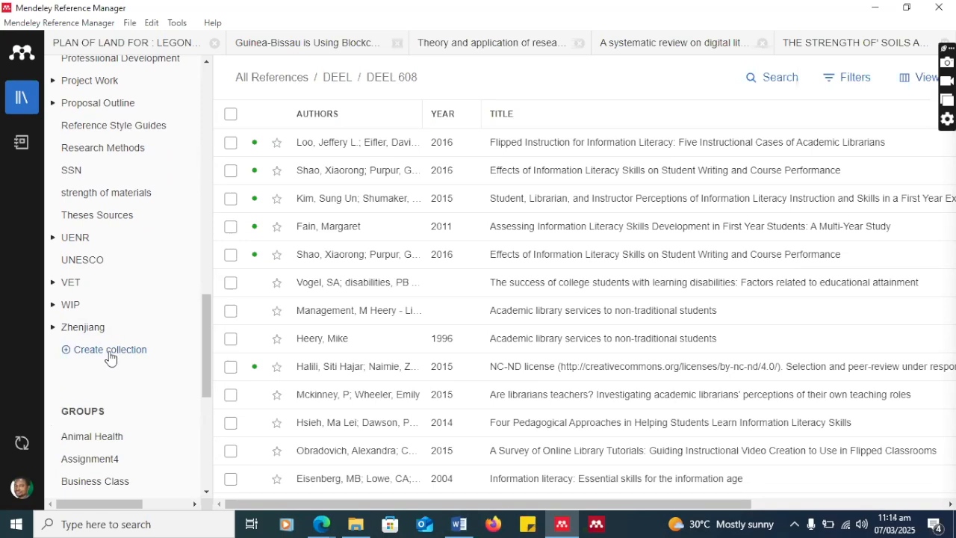
left_click(108, 351)
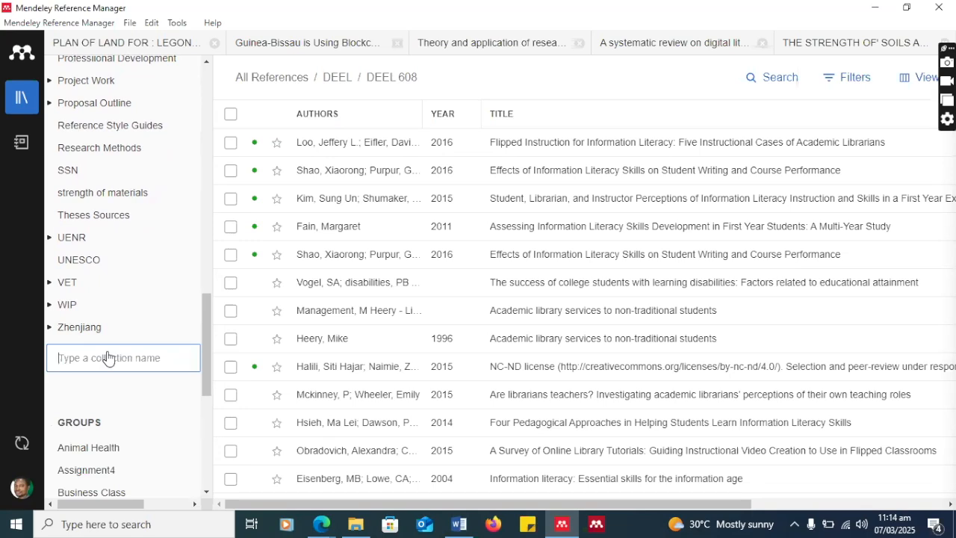
type("Uni")
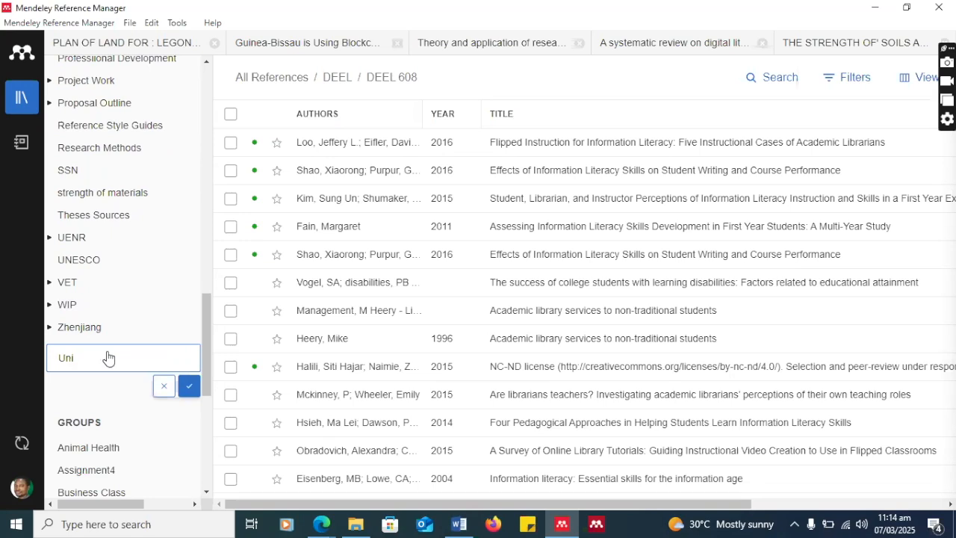
type("MAC")
left_click(191, 390)
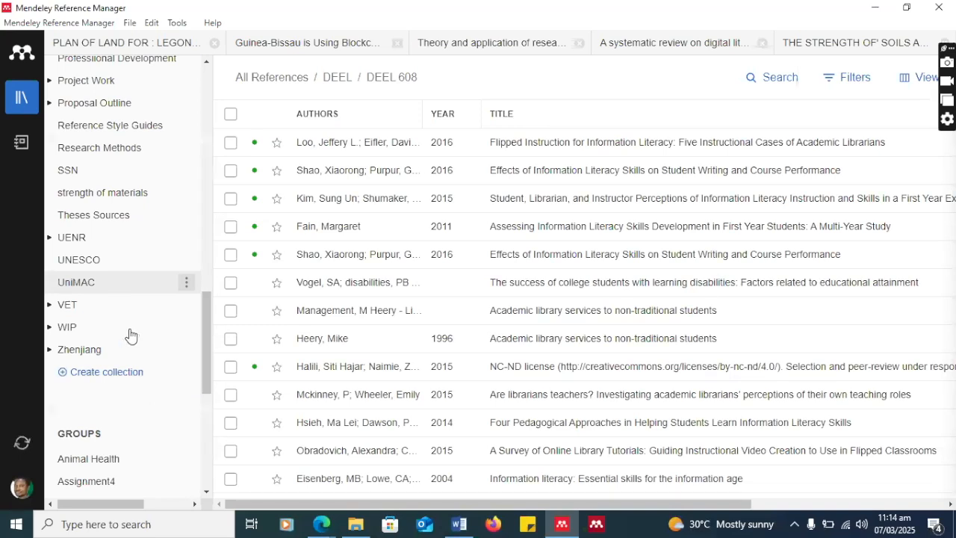
left_click(78, 288)
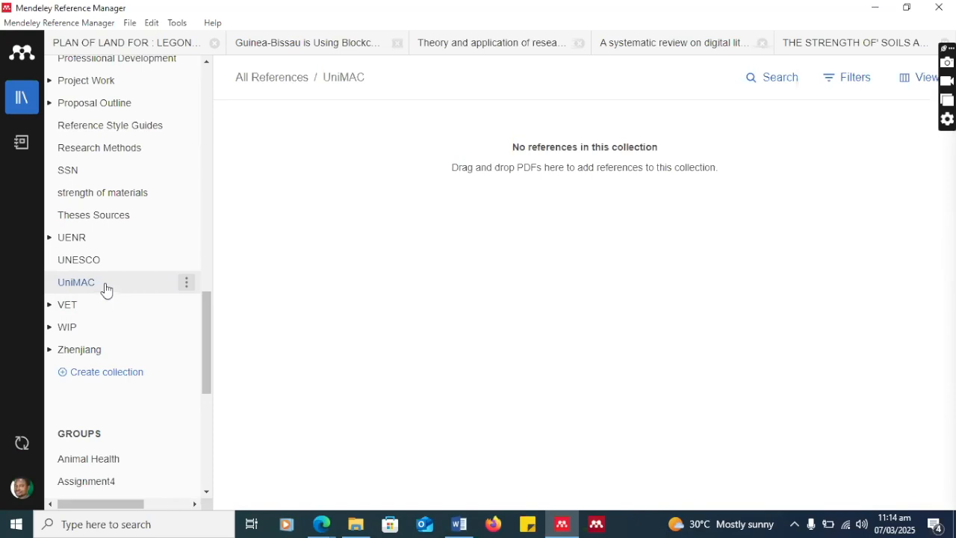
Add the WORLD BOOK.pdf reference from the UNESCO collection to the UniMAC collection
left_click(88, 267)
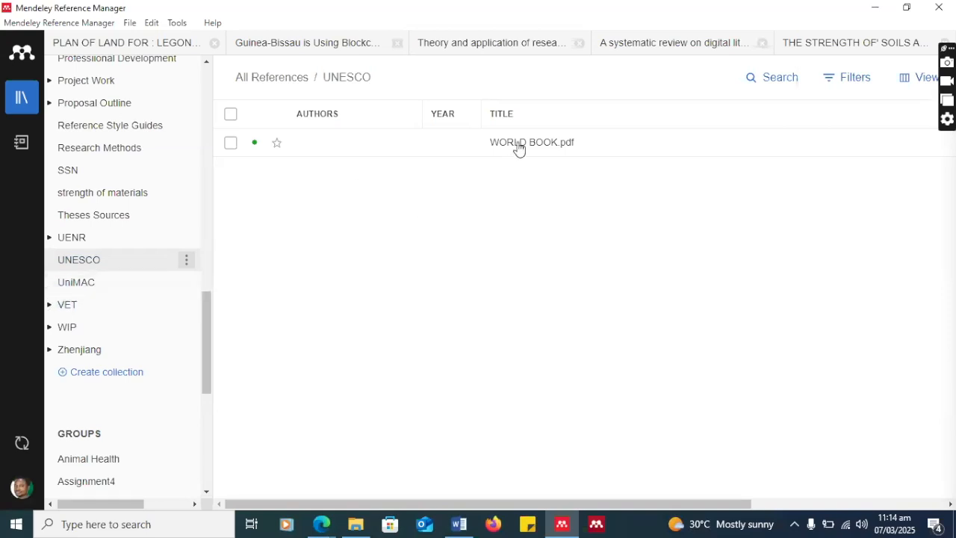
left_click_drag(519, 148, 86, 294)
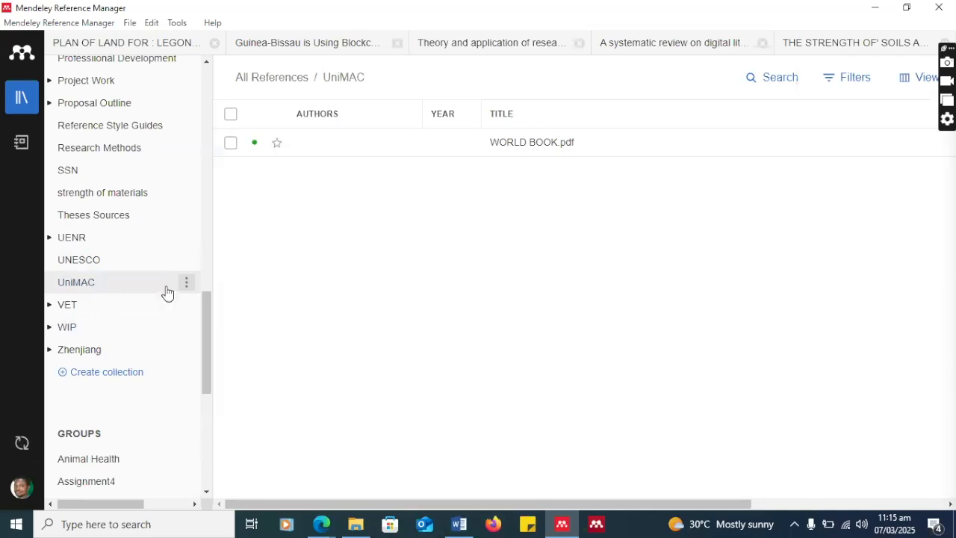
Import the file DOC-20250203-WA0008. (1).pdf from the computer and view the Recently Read list
scroll(202, 319, "up", 3)
scroll(203, 319, "up", 8)
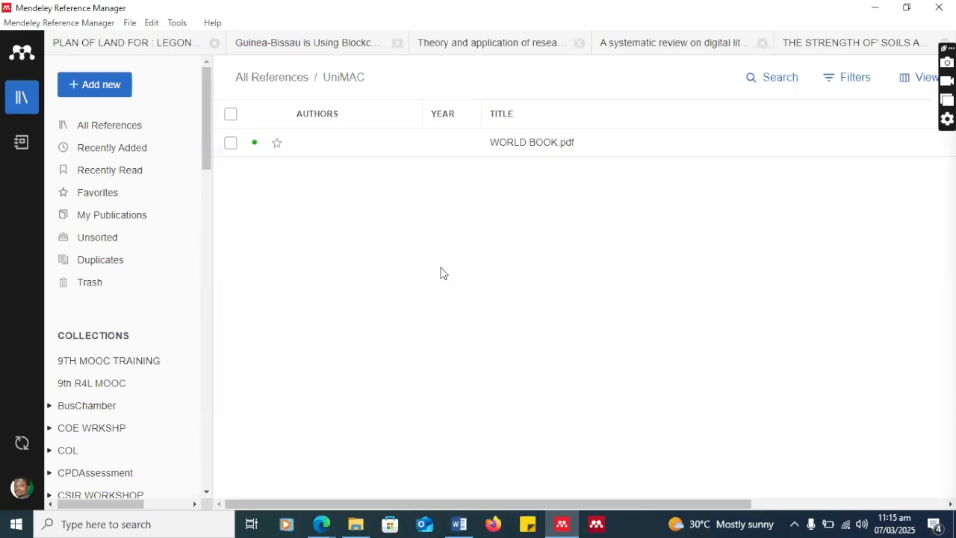
left_click(91, 87)
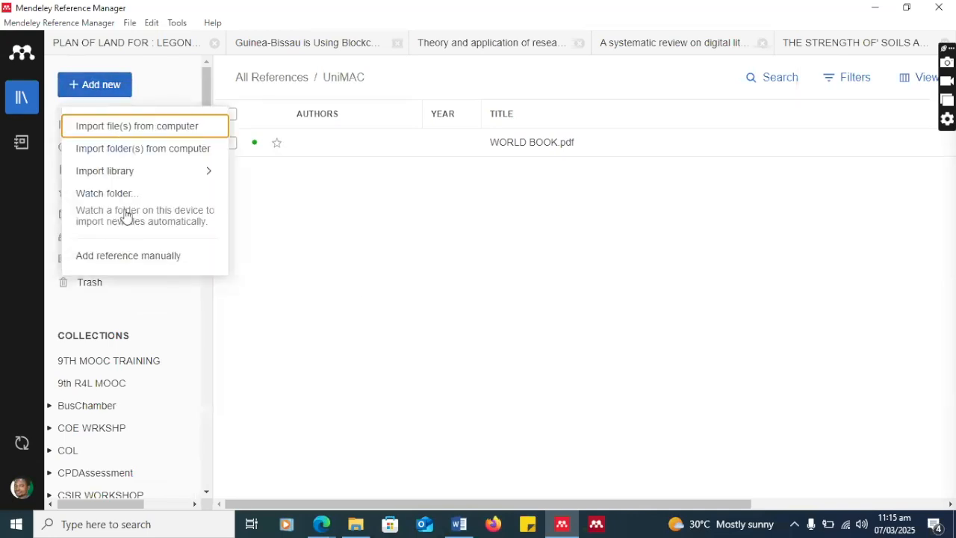
left_click(116, 128)
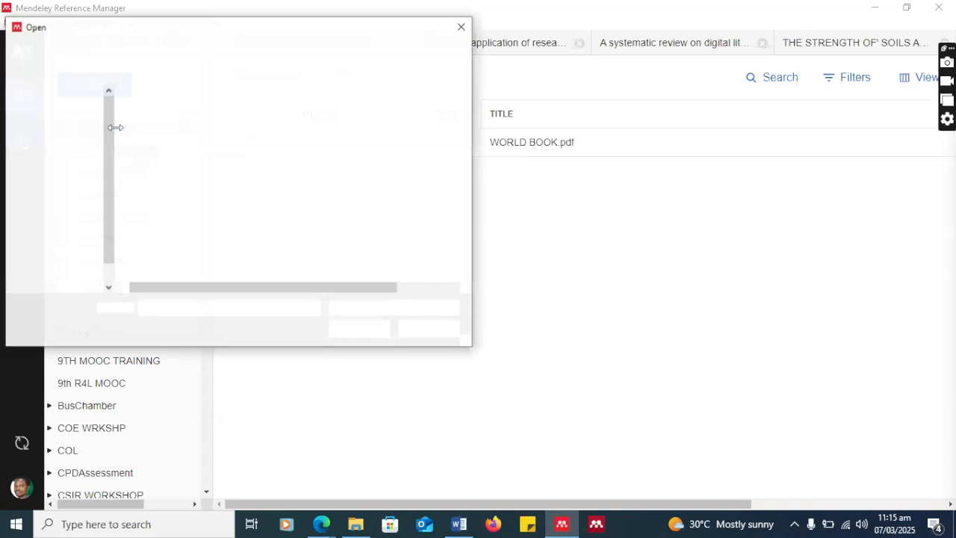
left_click(62, 187)
left_click(188, 179)
left_click(358, 329)
left_click(105, 172)
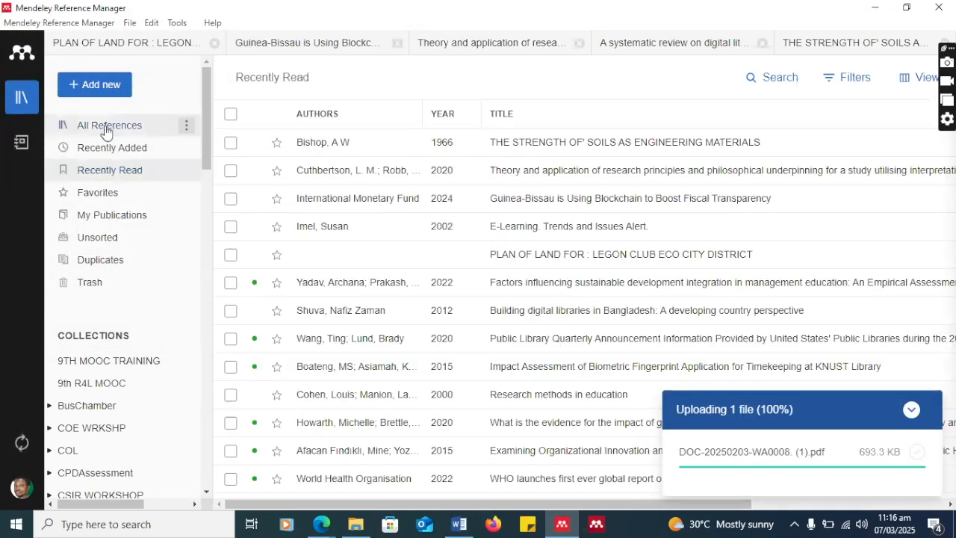
Create a sub-collection named Mendeley Workshop under UniMAC and open it
scroll(98, 299, "down", 5)
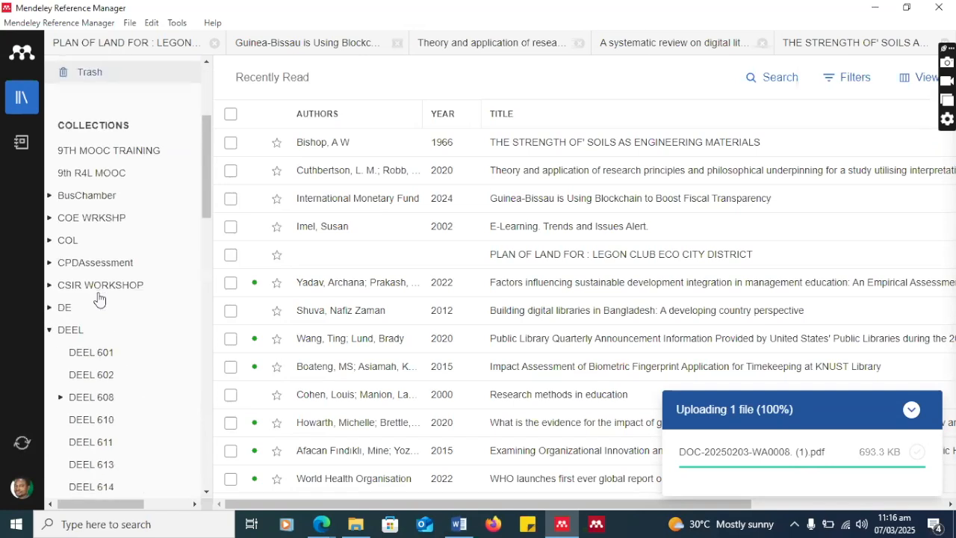
scroll(98, 298, "down", 2)
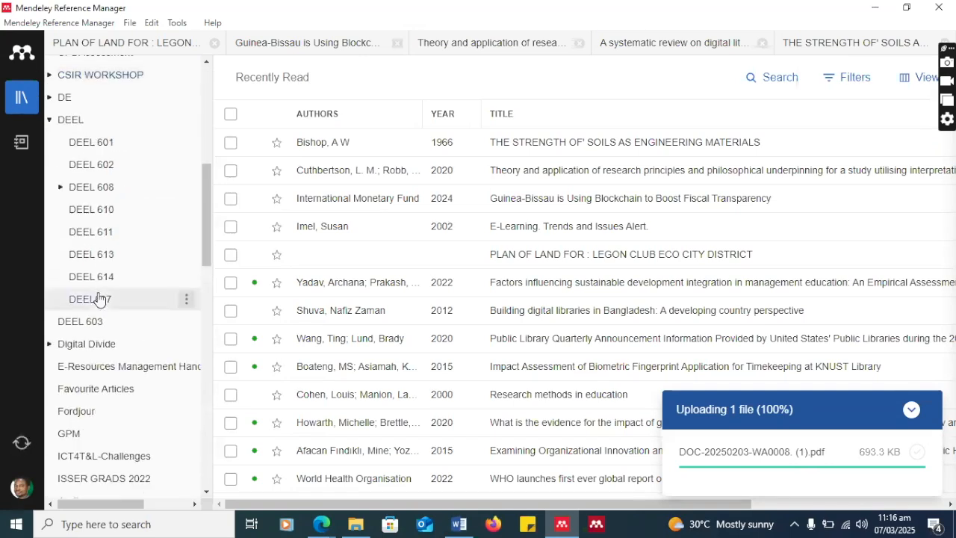
scroll(105, 180, "down", 10)
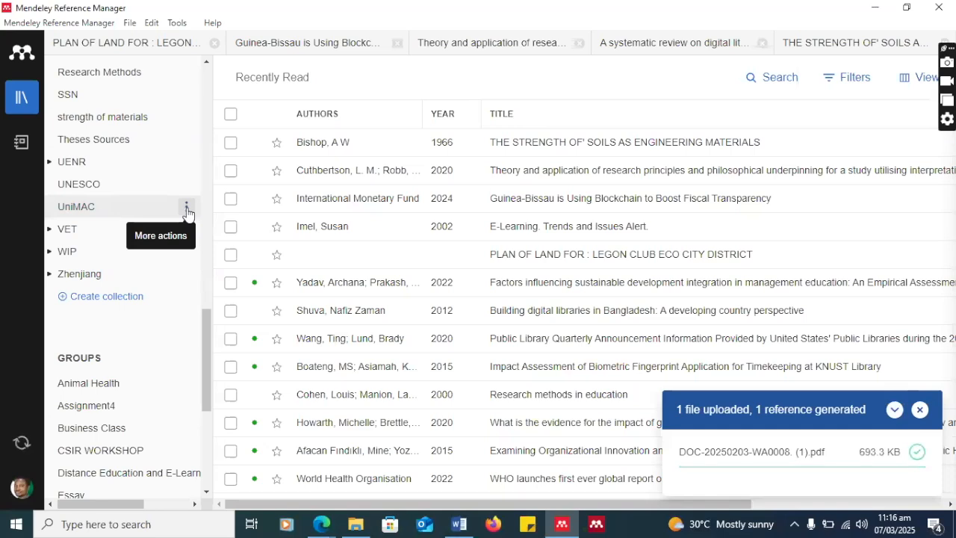
left_click(187, 210)
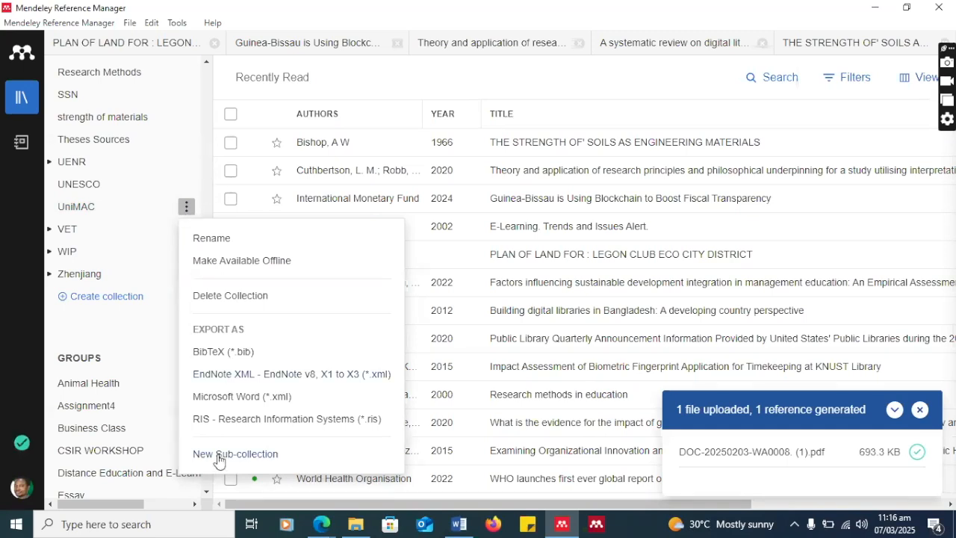
left_click(219, 457)
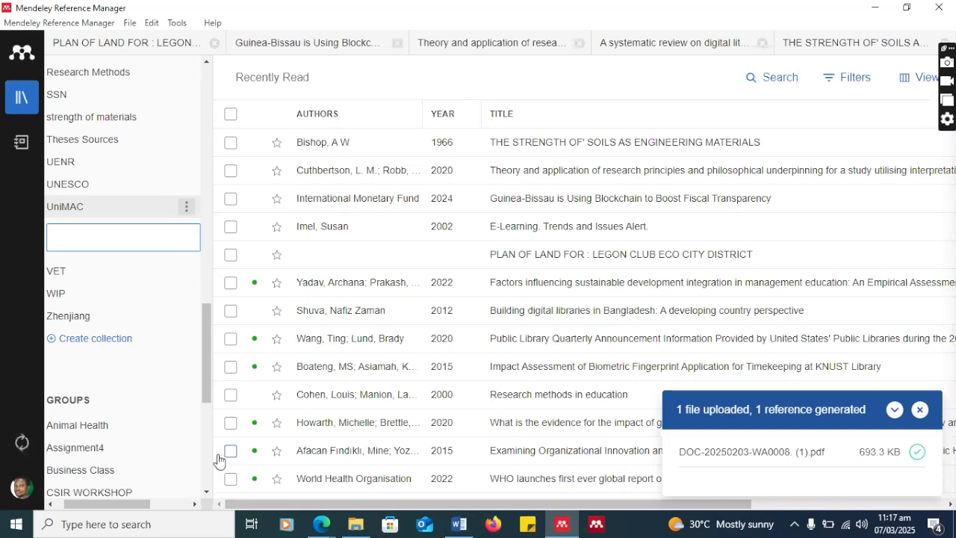
left_click(104, 245)
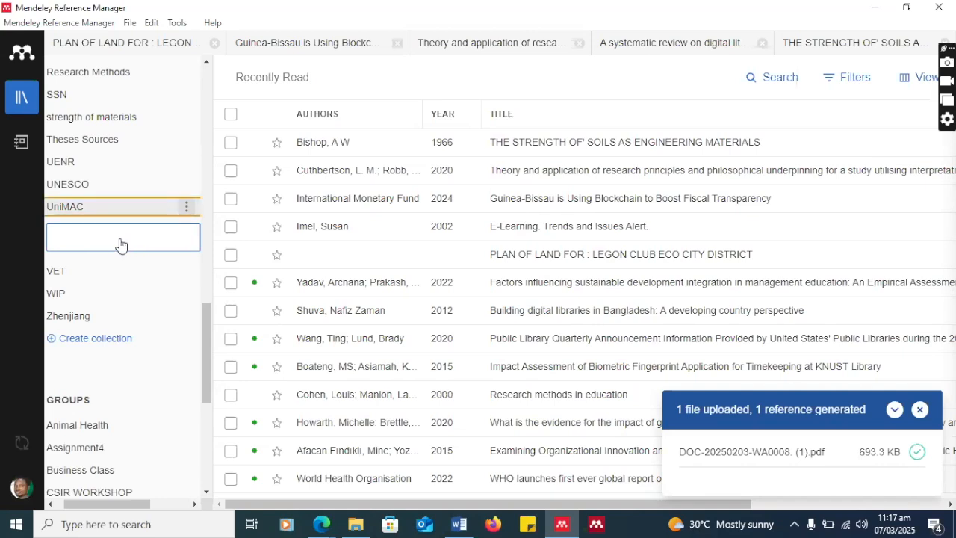
left_click(121, 245)
type("f")
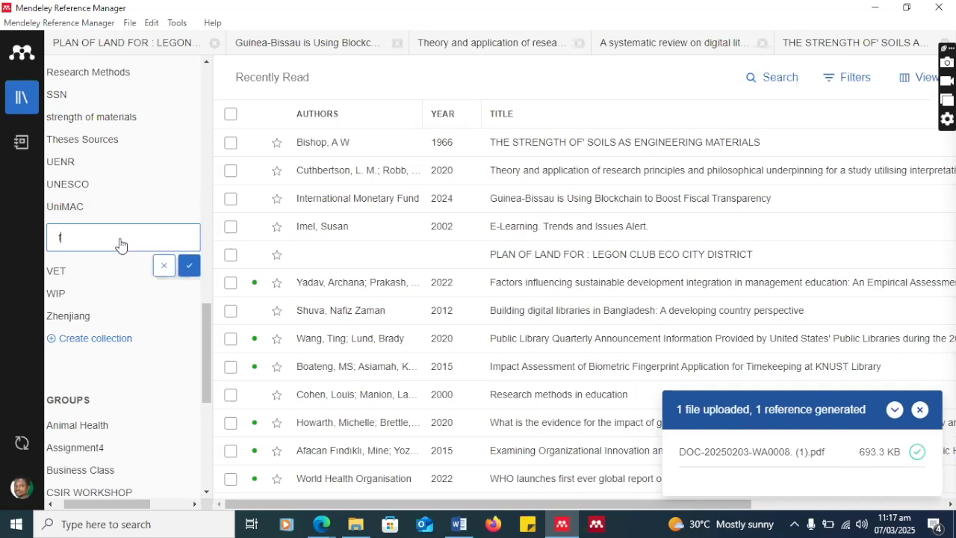
key("BackSpace")
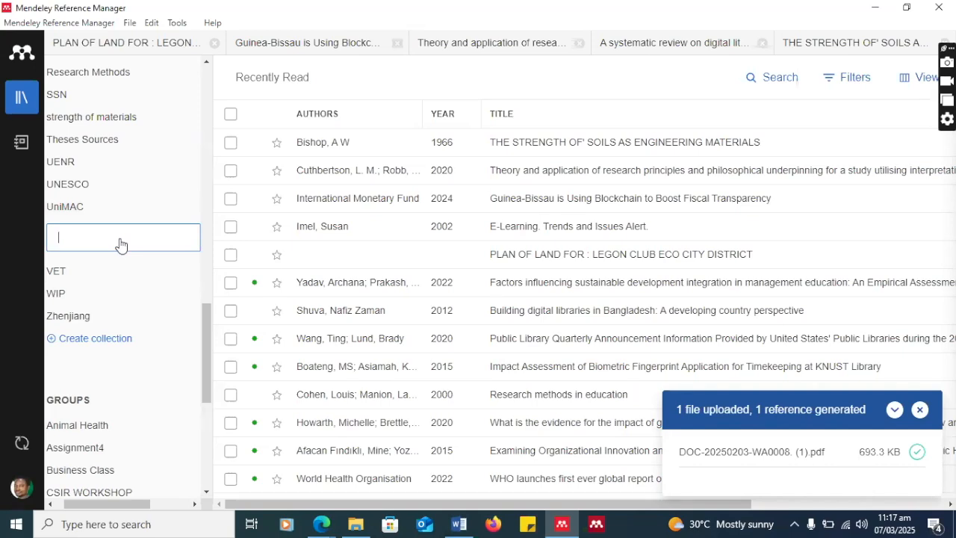
type("M")
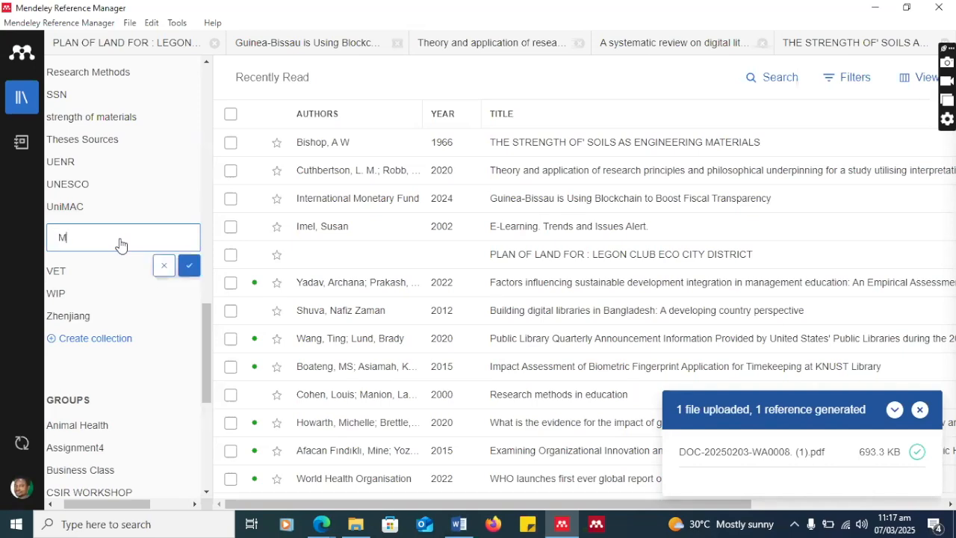
type("endeley Workshop")
left_click(189, 274)
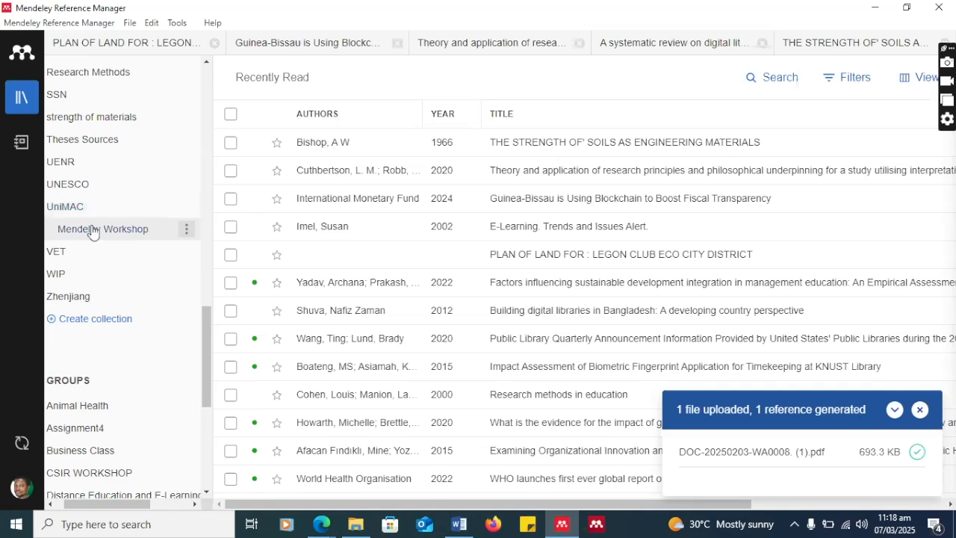
left_click(92, 230)
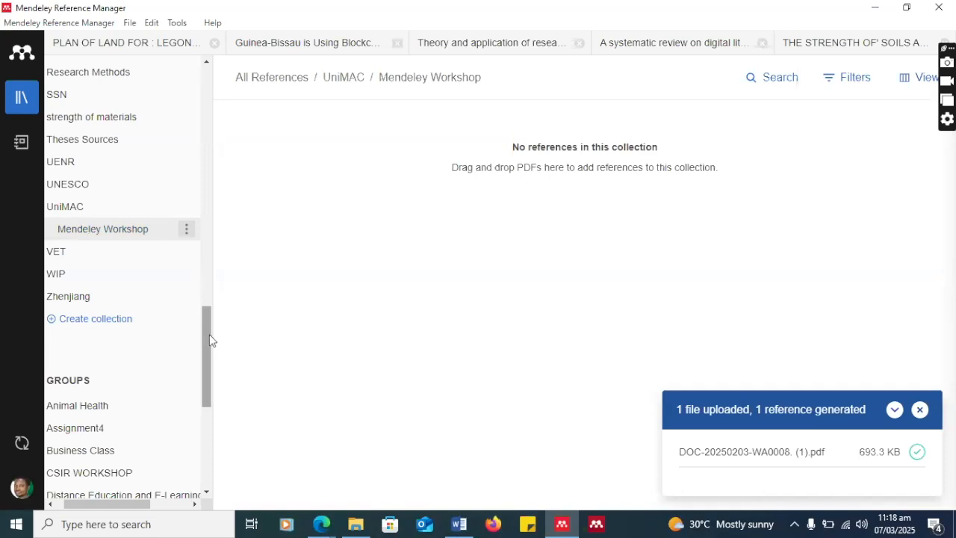
Create a new group named Mend Workshop and open it
left_click_drag(209, 340, 199, 467)
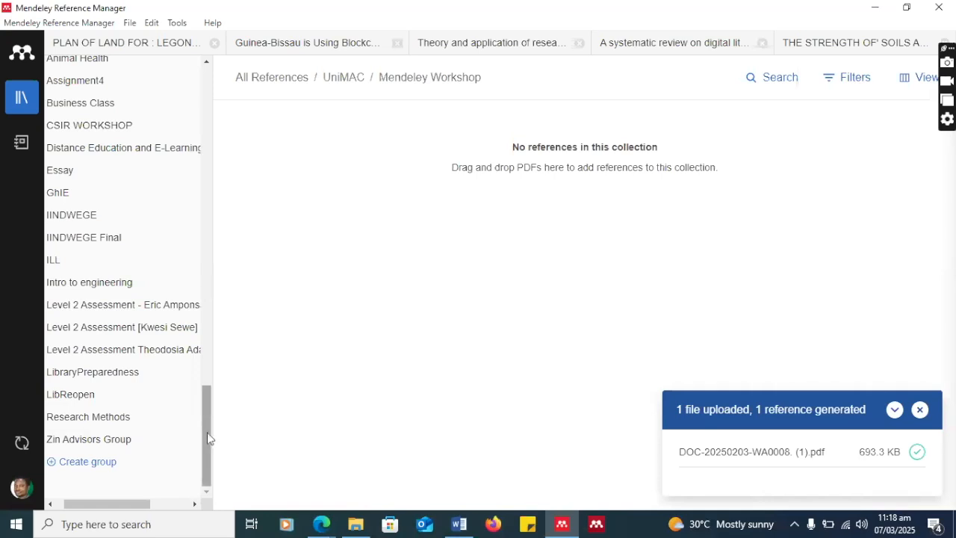
left_click(84, 463)
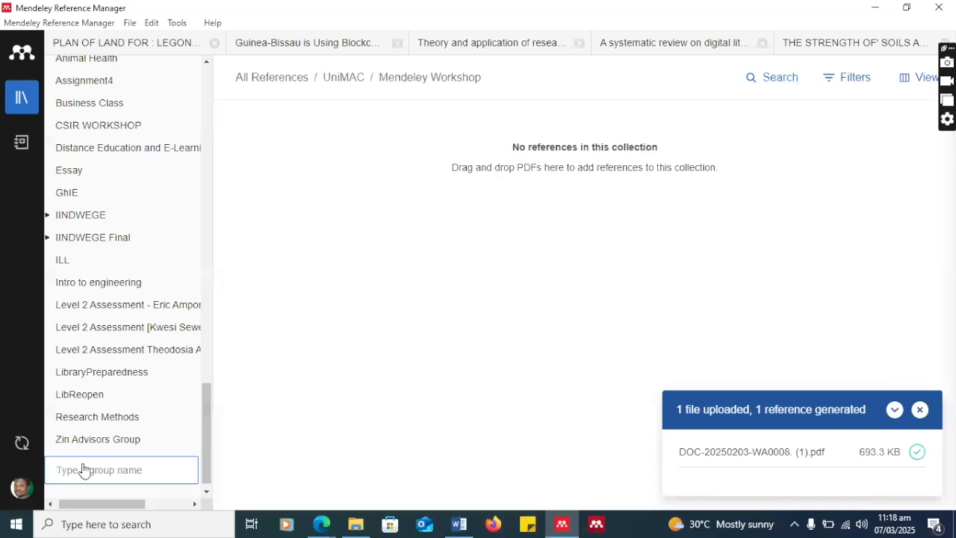
type("Mend")
type("eley Workshop")
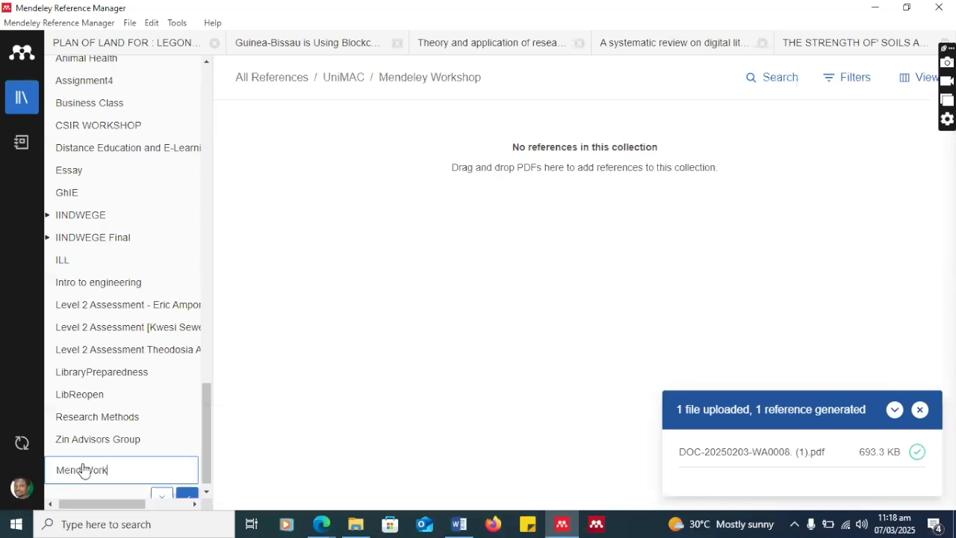
left_click(187, 494)
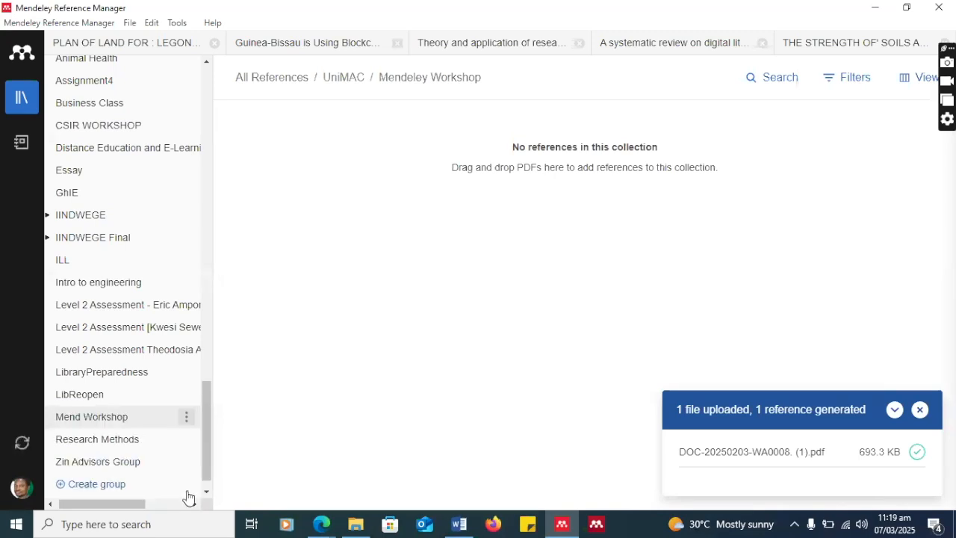
left_click(92, 417)
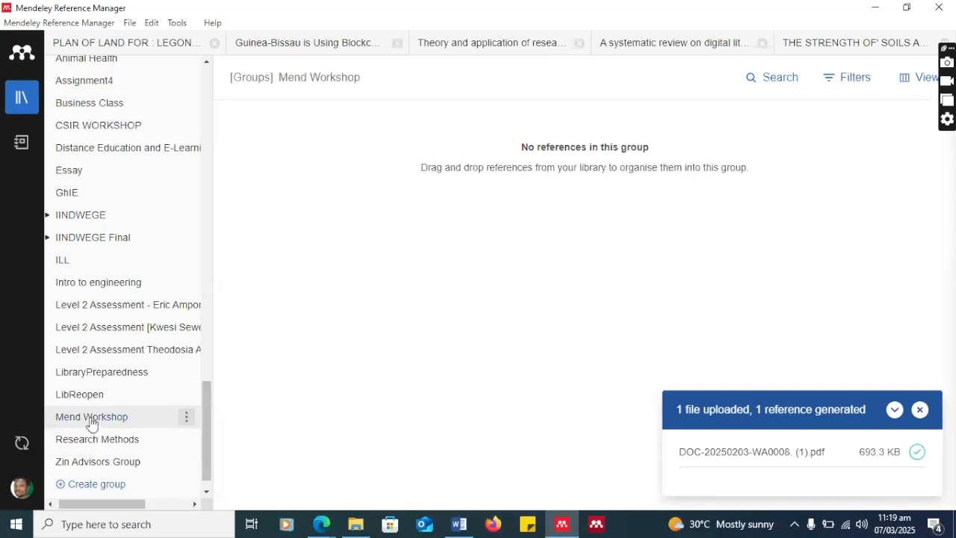
View the Mend Workshop group's management page and member invitation form, then close them and dismiss the upload notification
left_click(187, 417)
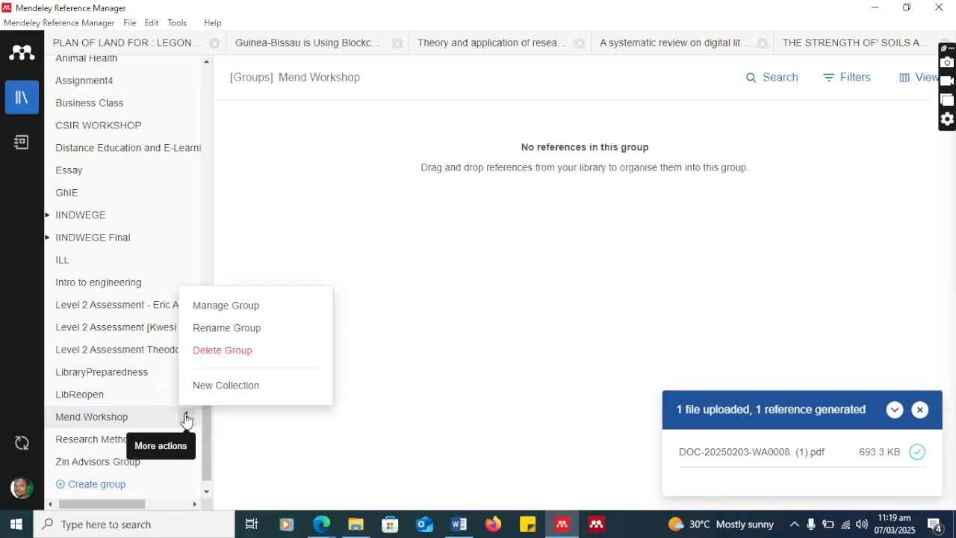
left_click(226, 307)
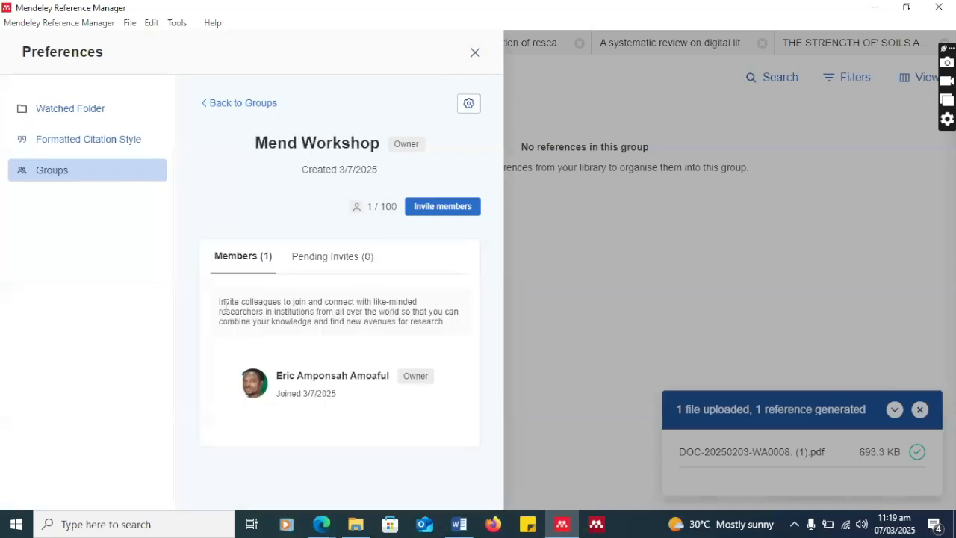
left_click(439, 209)
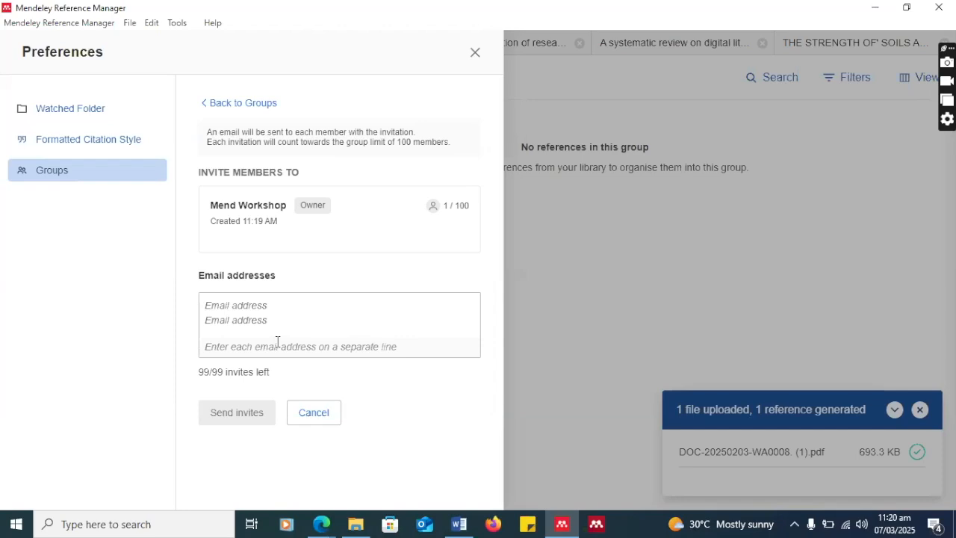
left_click(476, 53)
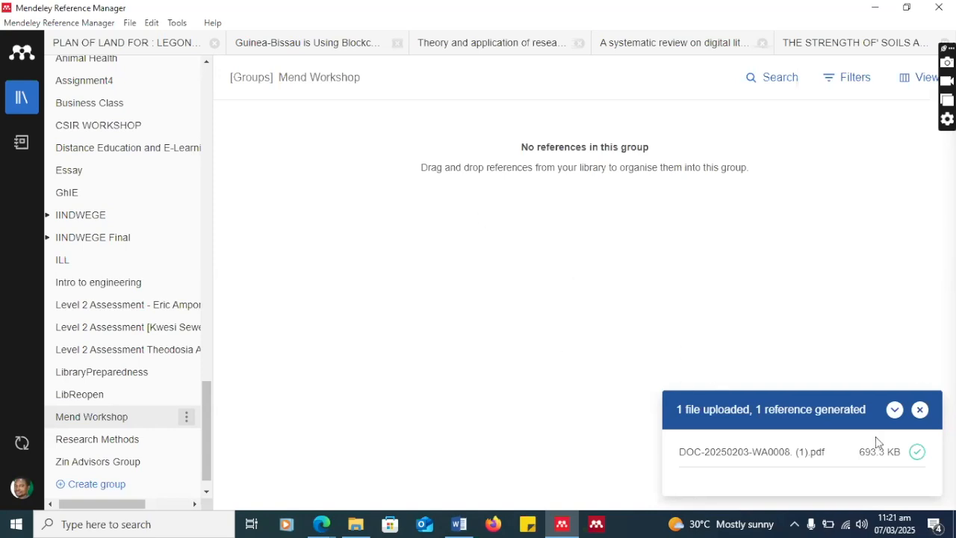
left_click(923, 411)
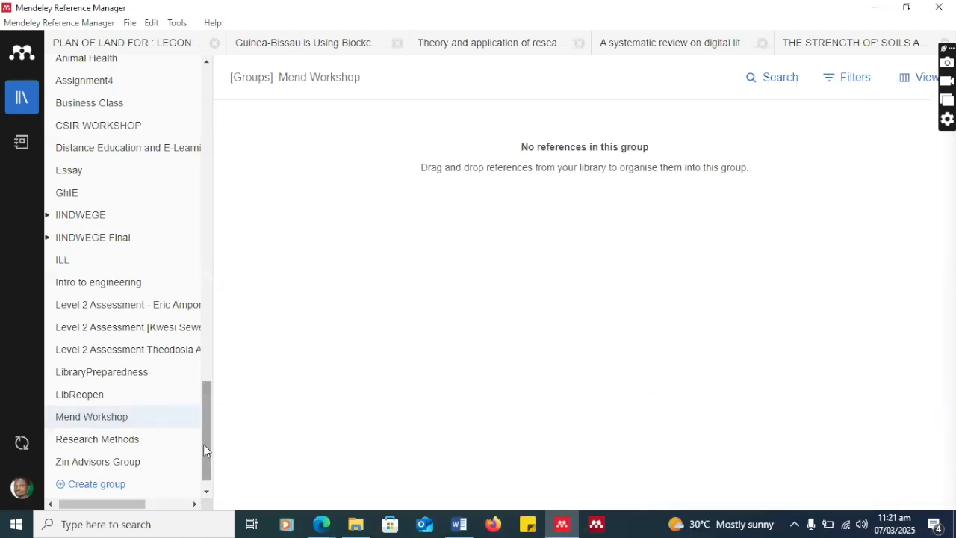
Switch to the open document Document1 in Microsoft Word
left_click_drag(205, 451, 194, 78)
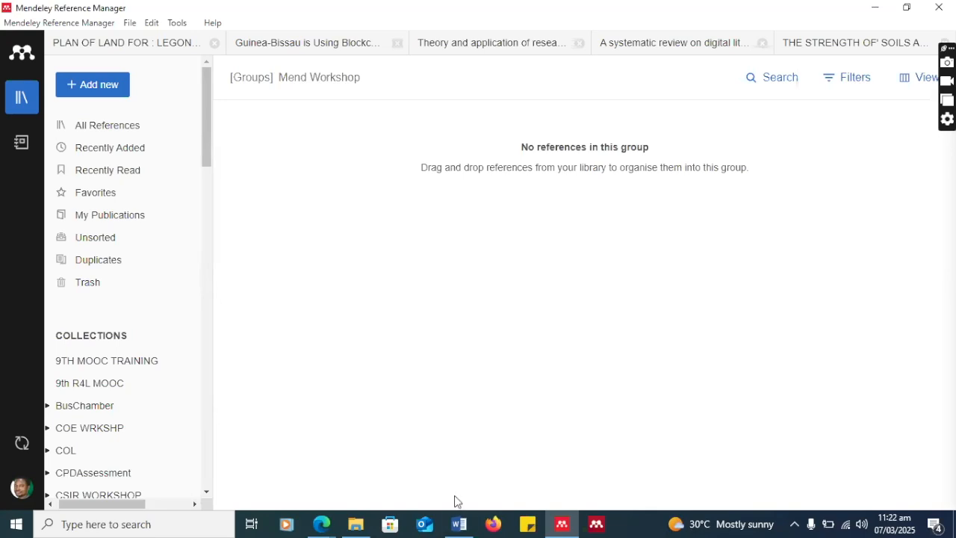
left_click(460, 525)
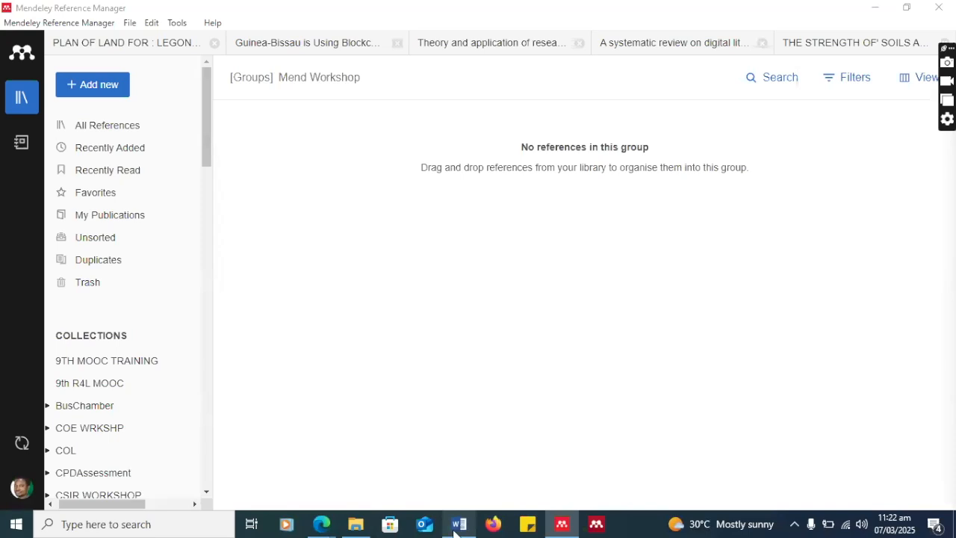
left_click(508, 270)
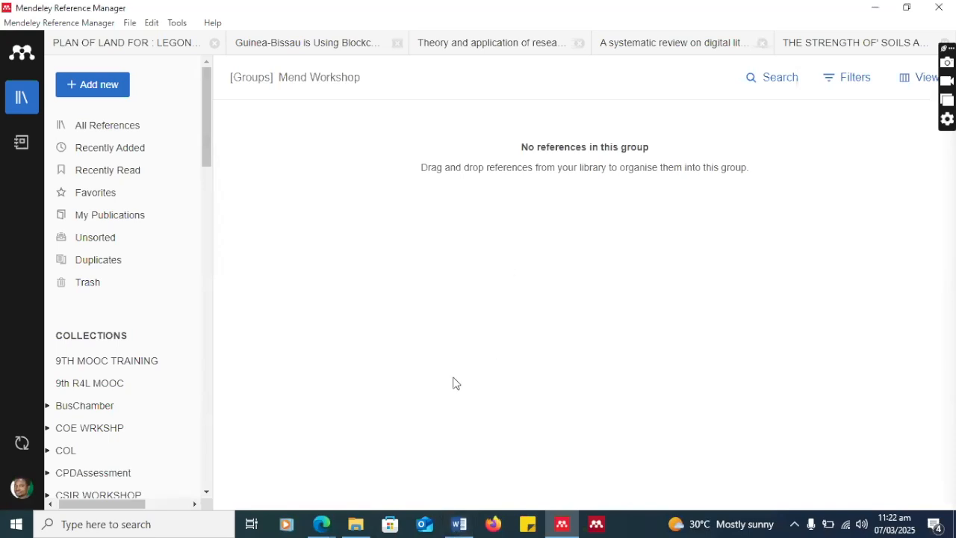
left_click(459, 523)
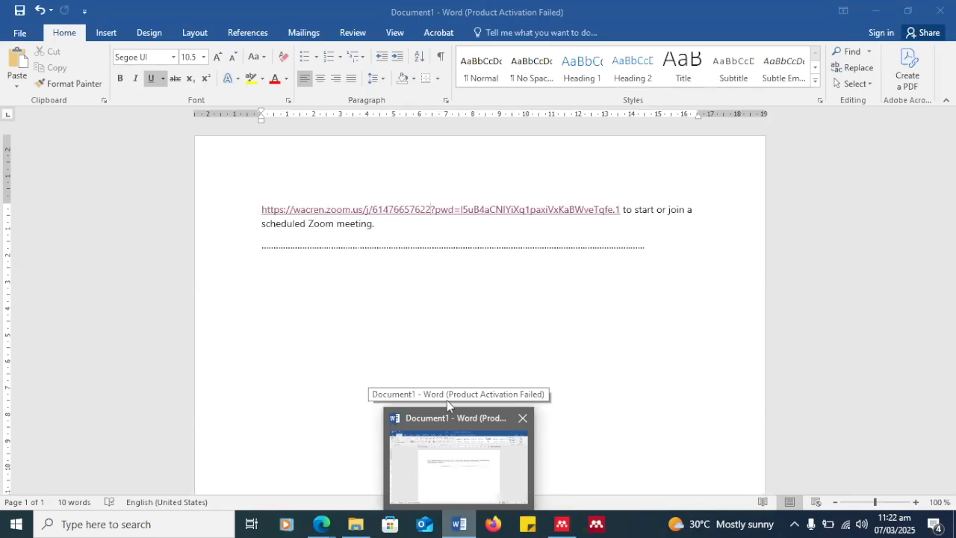
left_click(470, 472)
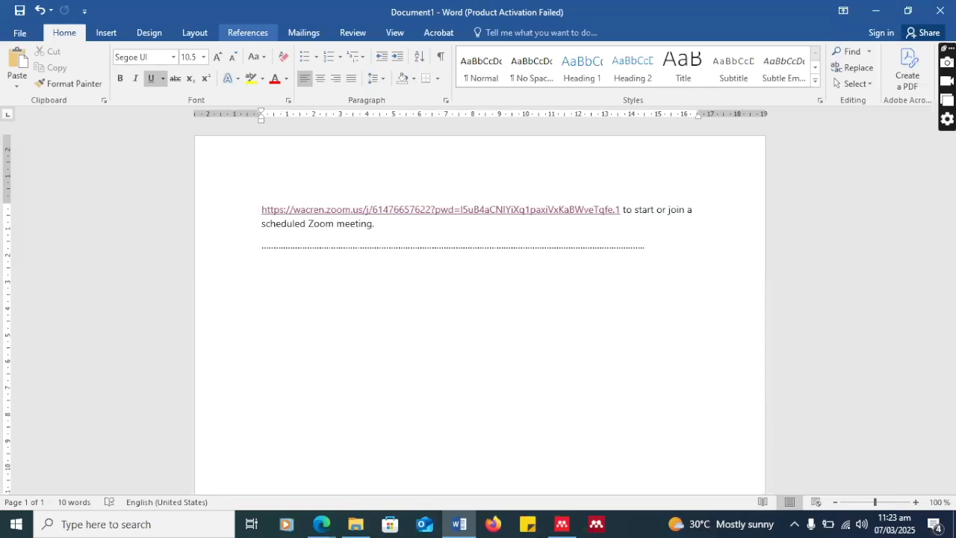
Return to Mendeley Reference Manager and open the installation page of Mendeley Cite for Microsoft Word
left_click(564, 527)
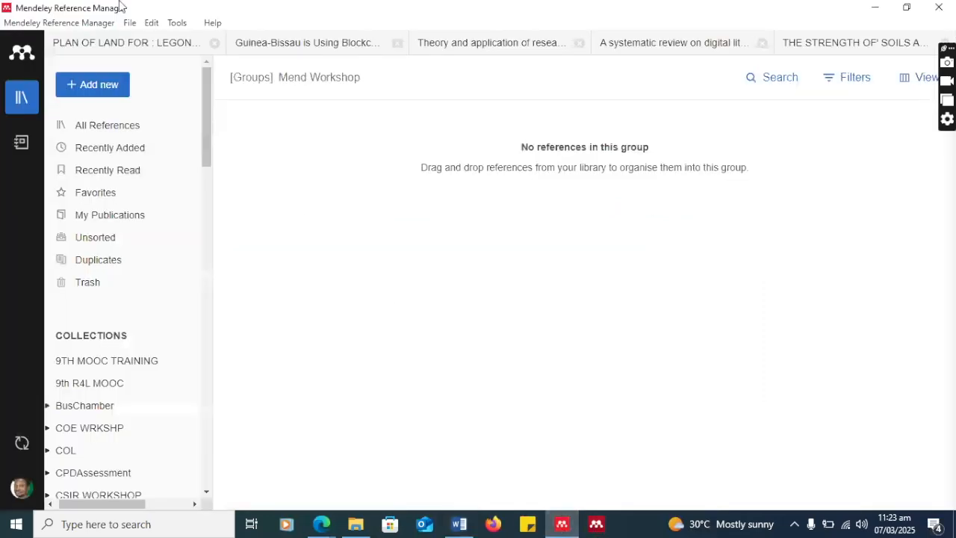
left_click(179, 27)
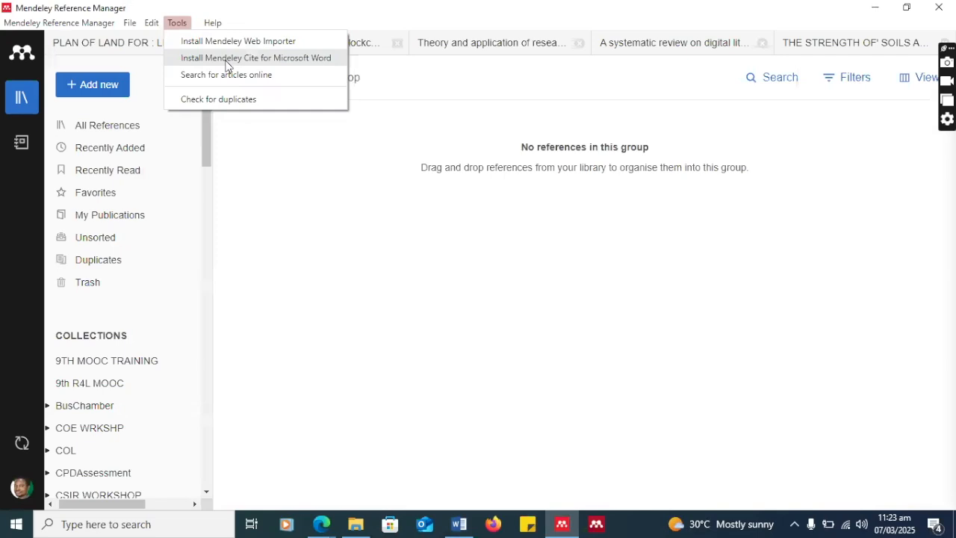
left_click(226, 61)
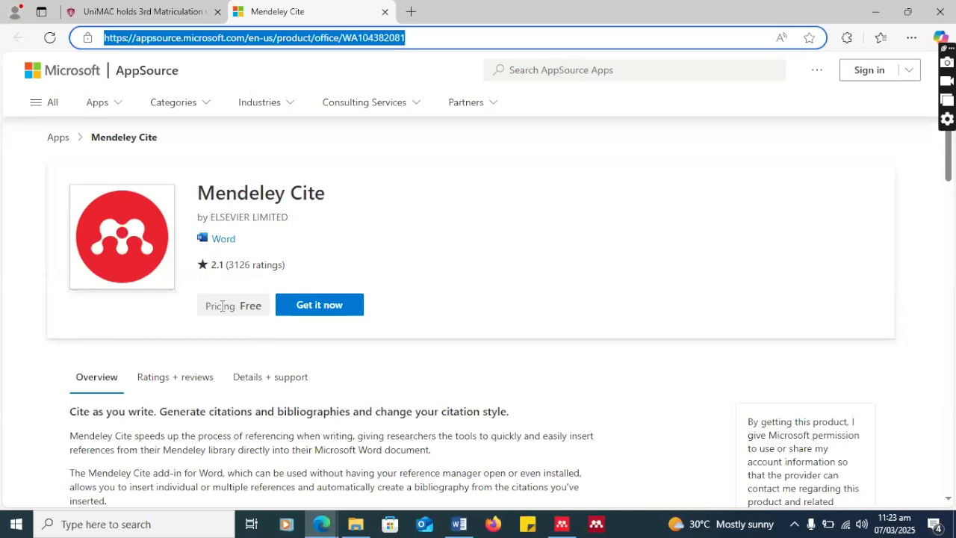
Request Mendeley Cite from its AppSource page, then leave the sign-in form and switch to Document1 in Microsoft Word
left_click(320, 306)
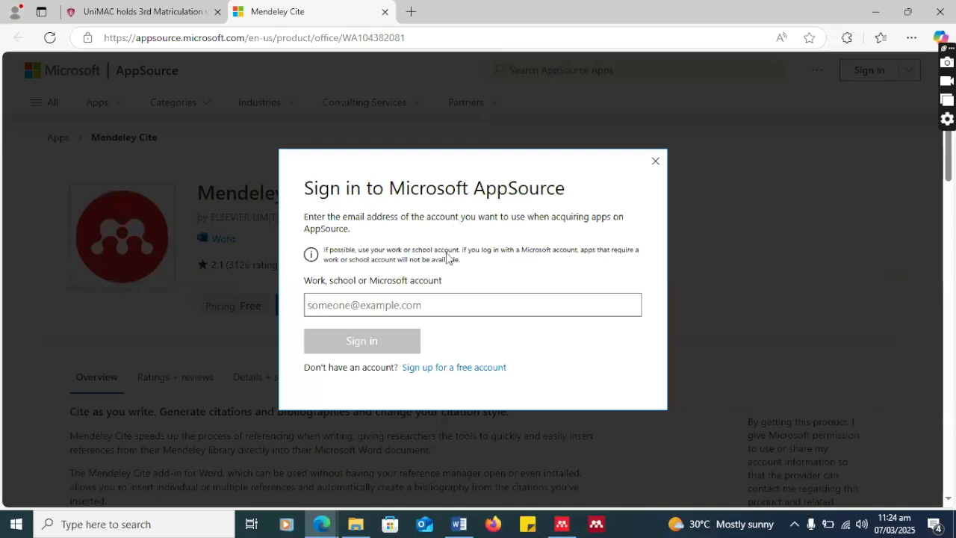
left_click(461, 527)
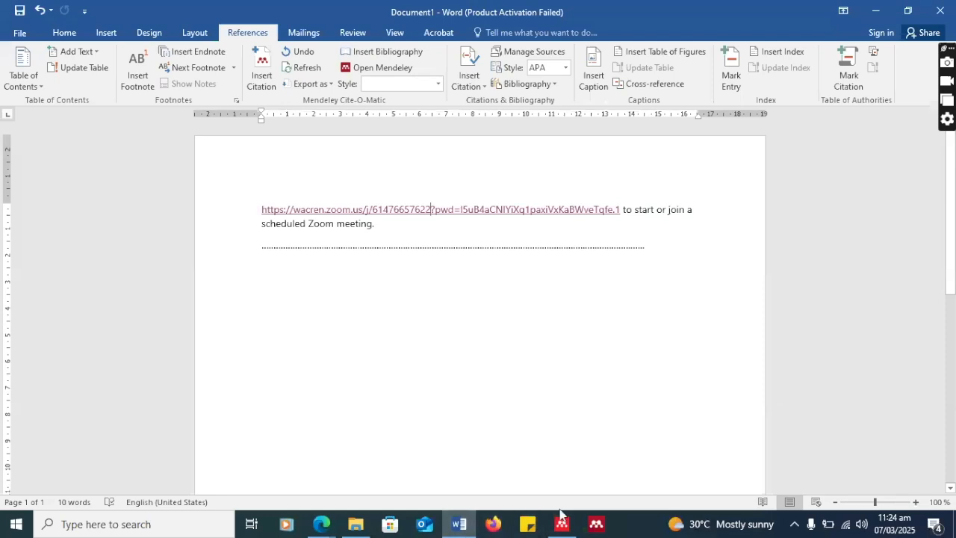
mouse_move(562, 526)
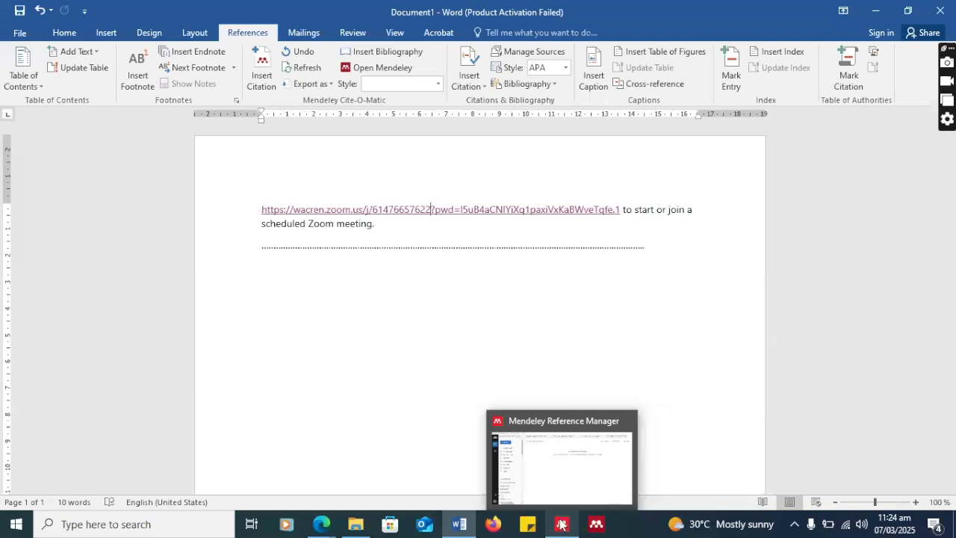
left_click(554, 460)
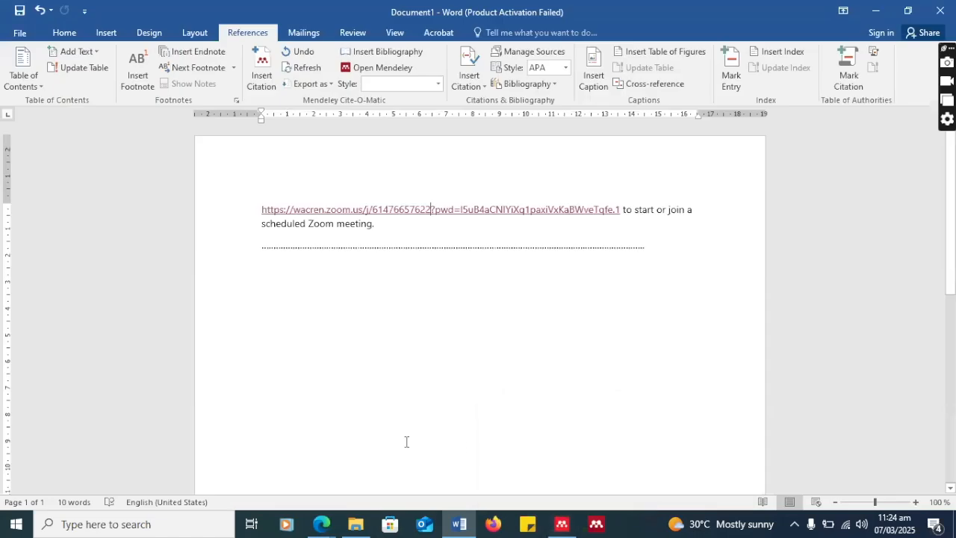
left_click(462, 527)
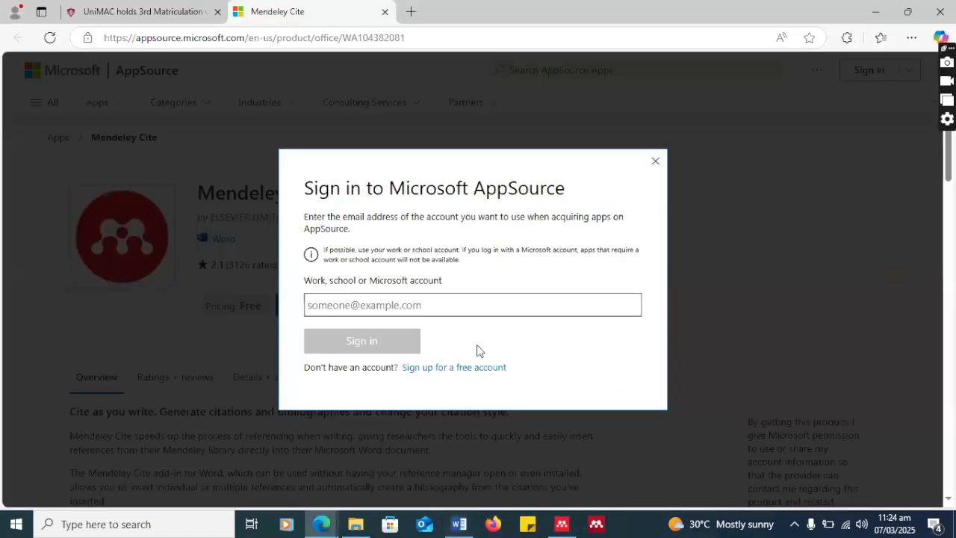
left_click(458, 525)
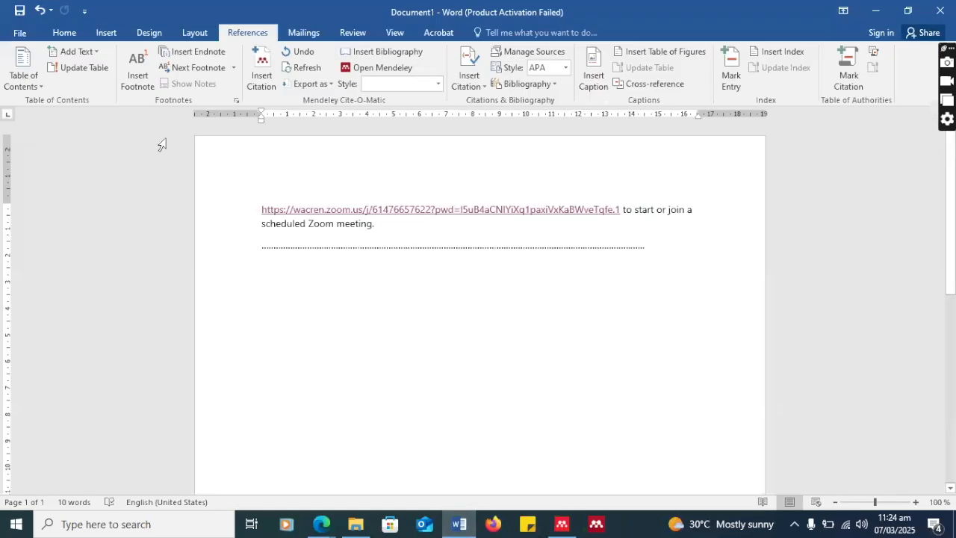
Open the Office Add-ins store from Word and search it for "mendeley cite"
left_click(105, 33)
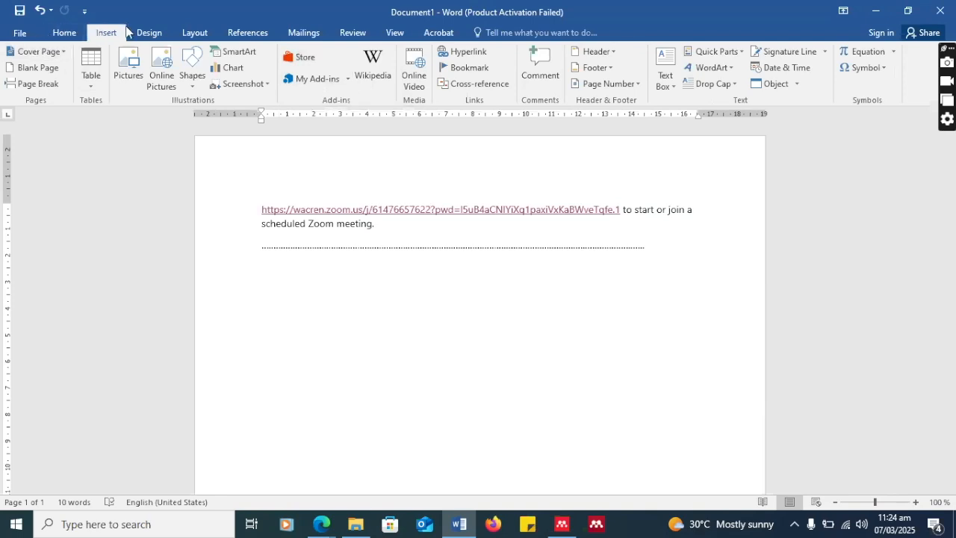
left_click(304, 67)
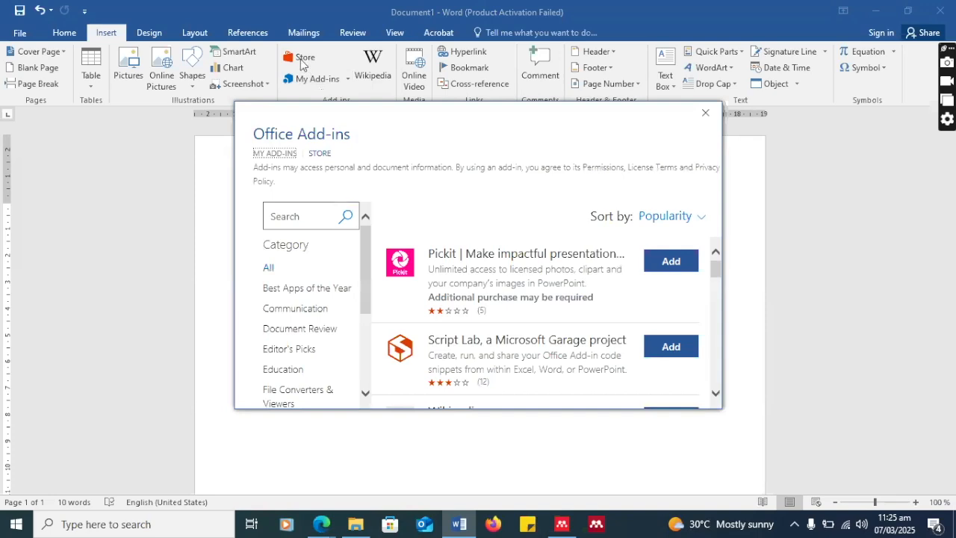
left_click(312, 214)
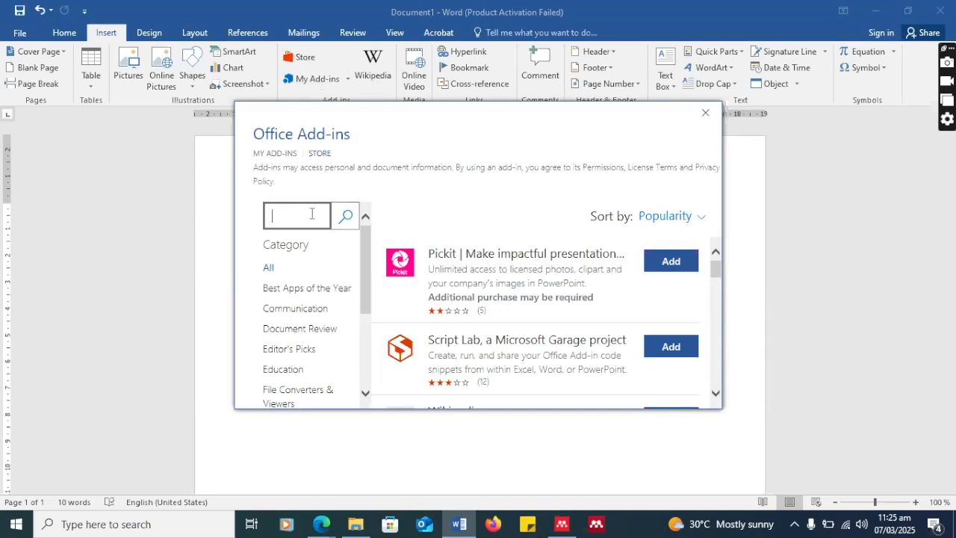
type("mendeley")
type(" cite")
key("Return")
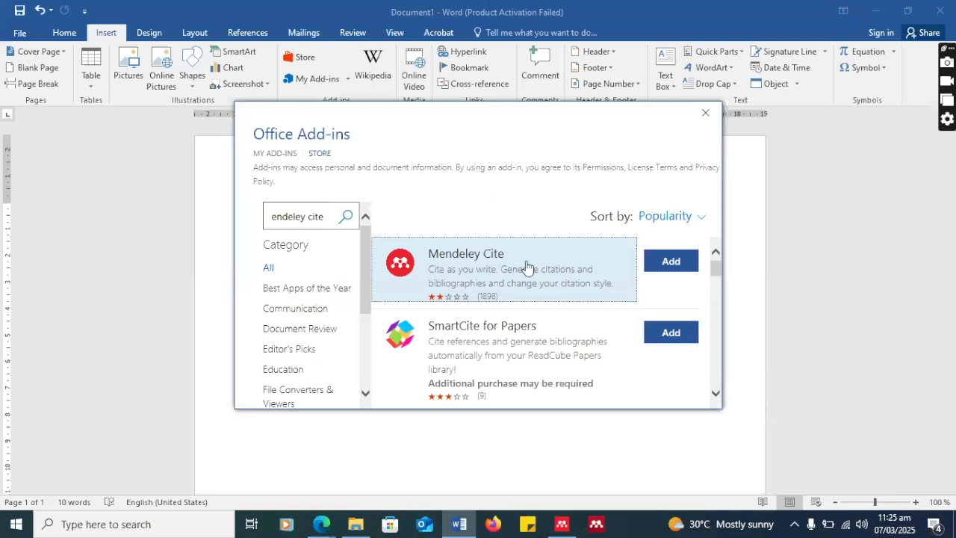
Add the Mendeley Cite add-in to Word, accepting its licence terms, and get started with it to load the reference library
left_click(669, 267)
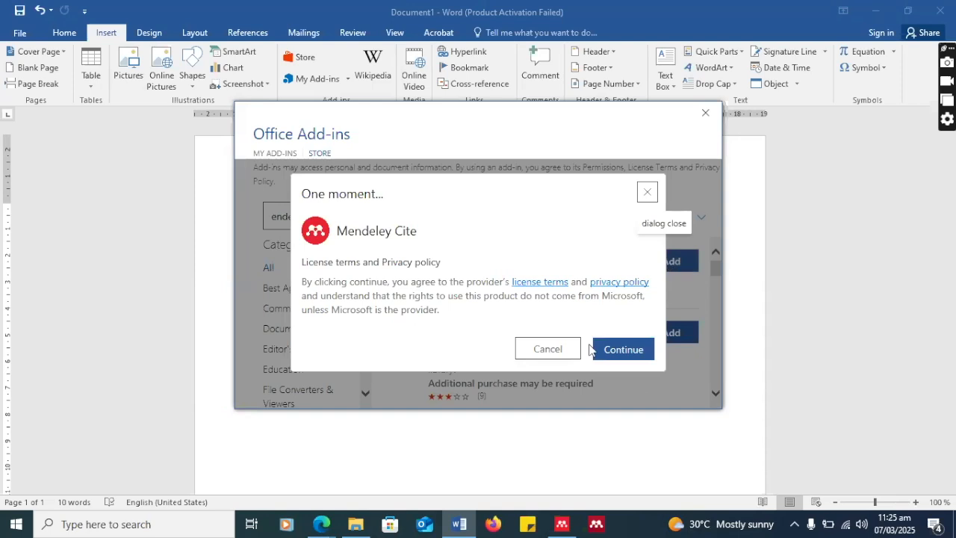
left_click(625, 351)
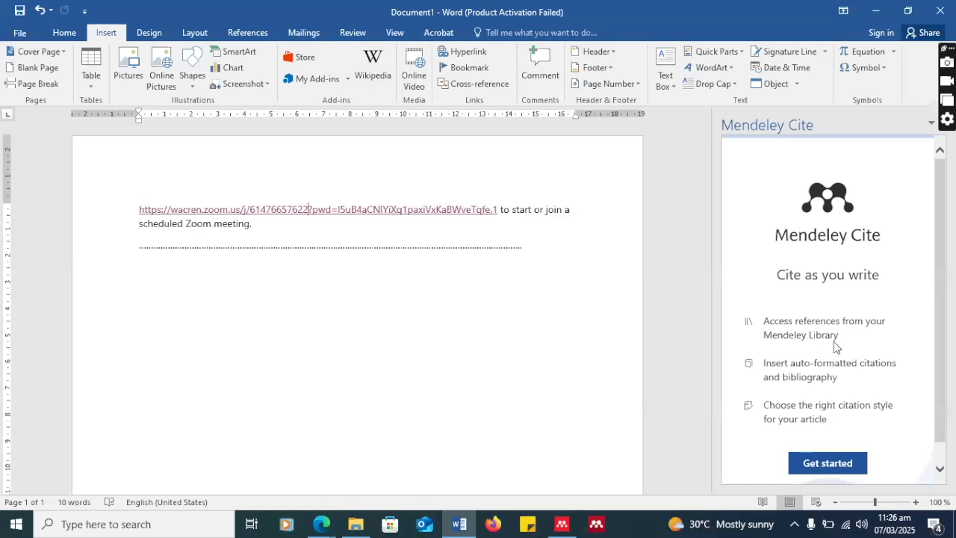
left_click(821, 472)
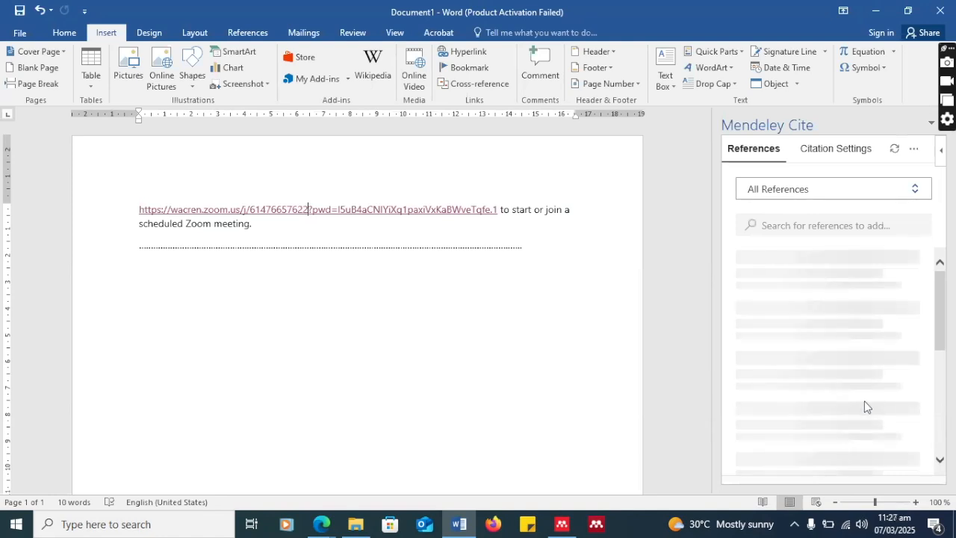
Switch to Mendeley Reference Manager and look through All References, then minimize it to return to Word
left_click(563, 525)
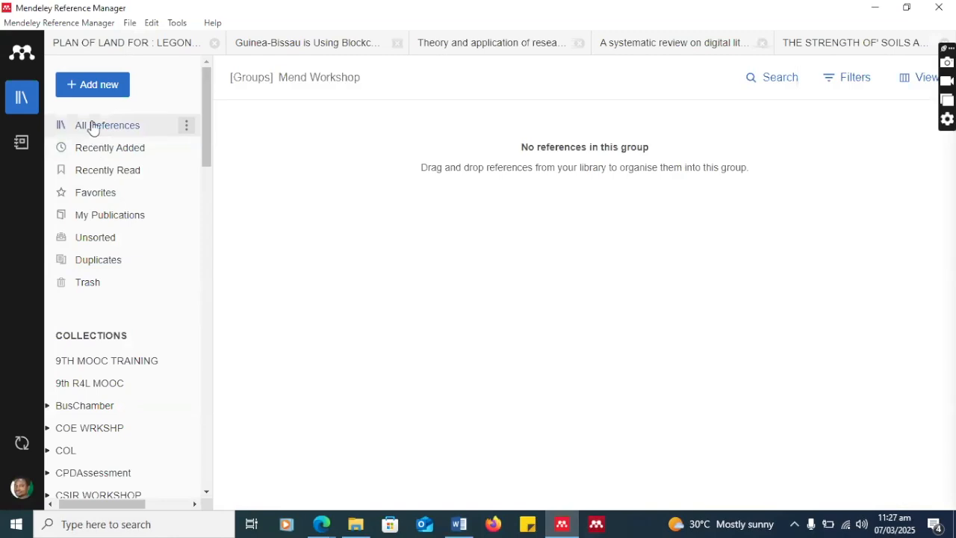
left_click(93, 127)
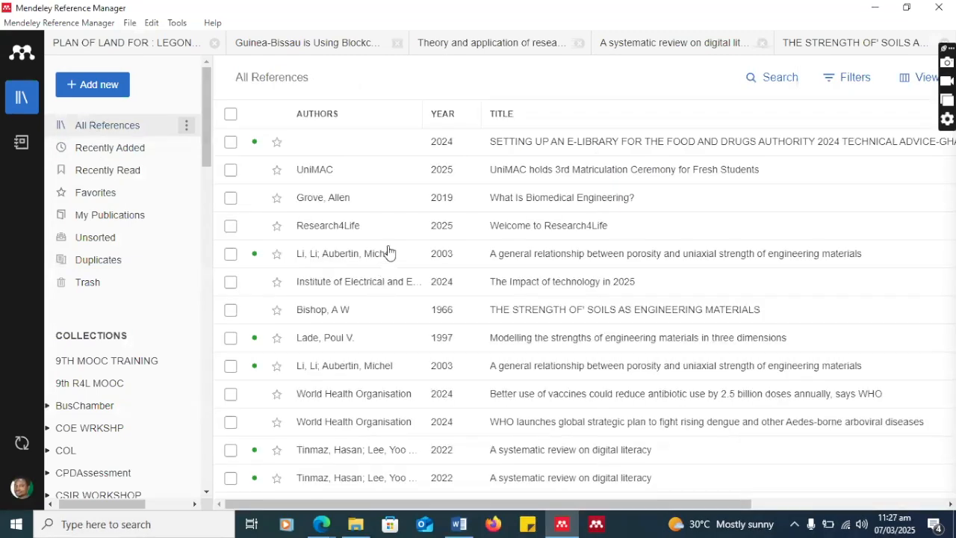
scroll(390, 250, "down", 5)
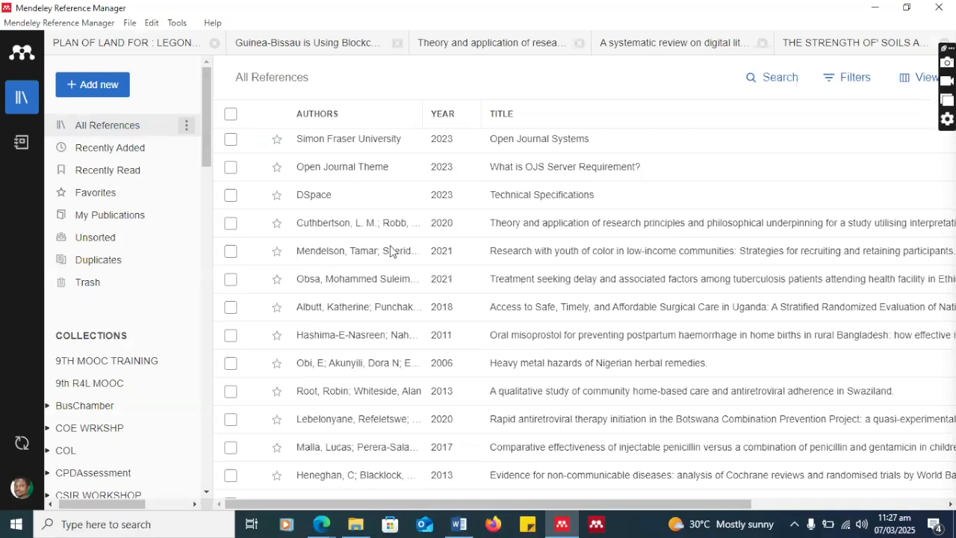
scroll(390, 245, "down", 5)
scroll(366, 224, "down", 5)
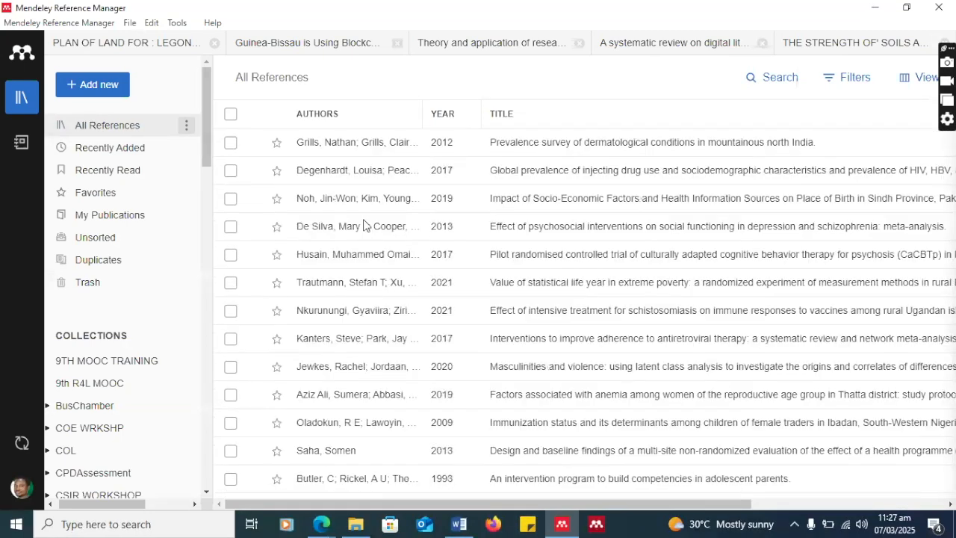
scroll(366, 224, "down", 5)
left_click(877, 11)
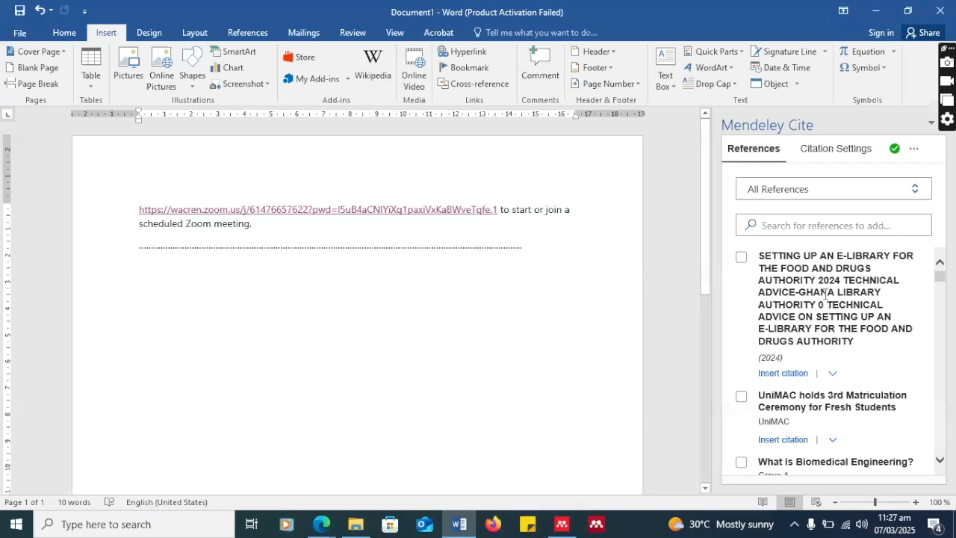
Browse the All References list in Mendeley Cite to compare it with the Mendeley library
scroll(784, 328, "down", 5)
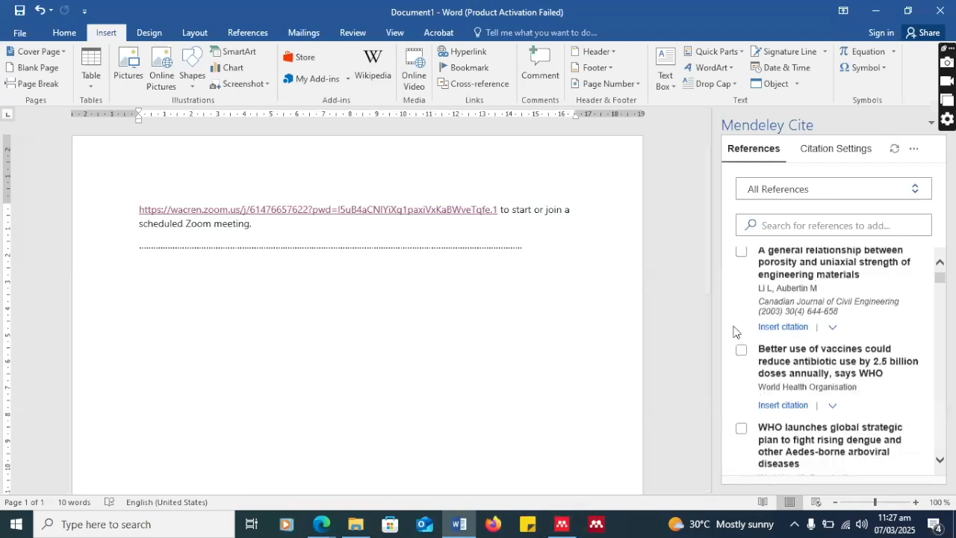
scroll(782, 329, "down", 5)
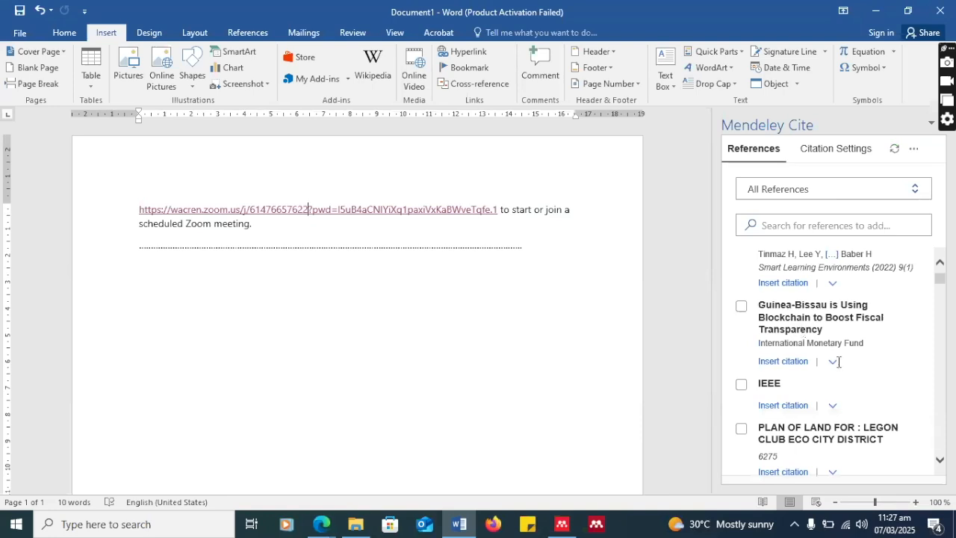
scroll(838, 361, "down", 5)
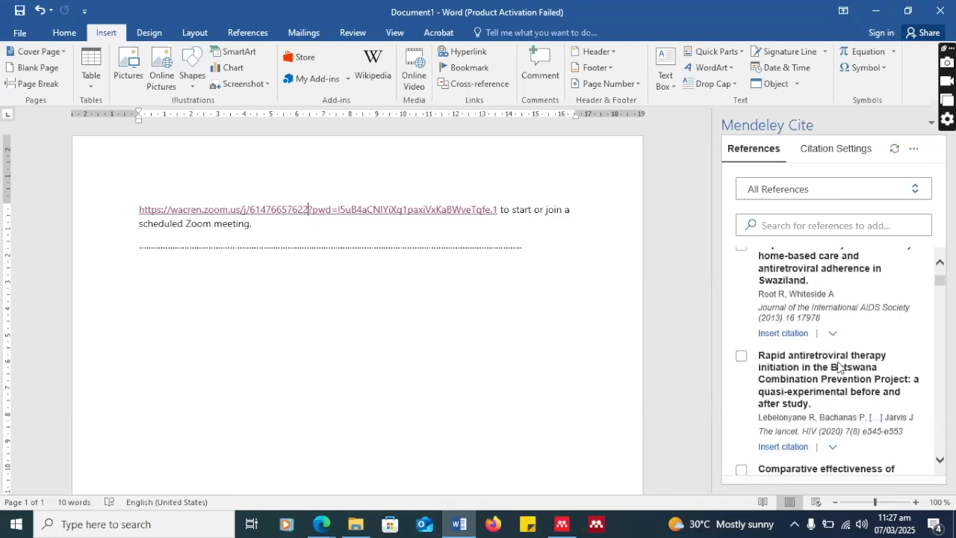
scroll(838, 364, "down", 6)
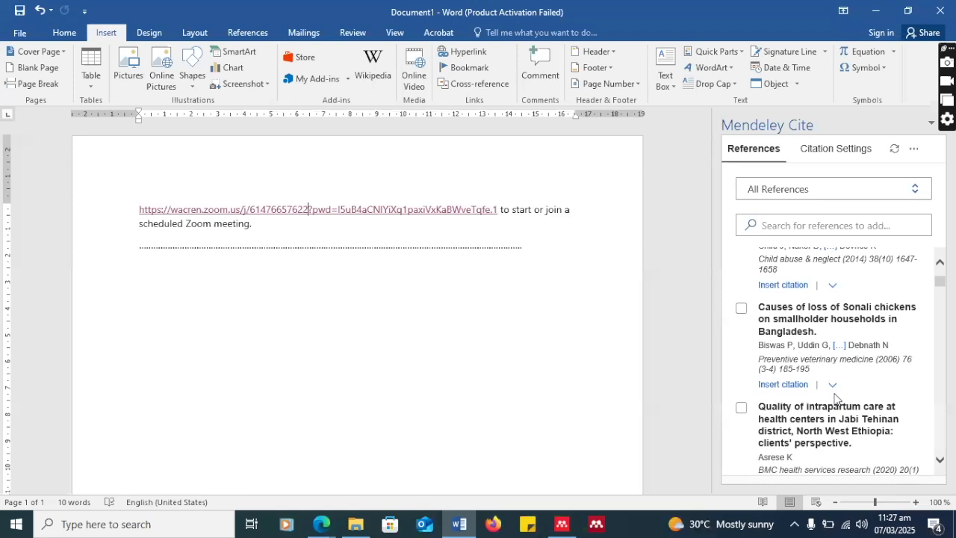
scroll(836, 398, "down", 5)
scroll(836, 398, "up", 10)
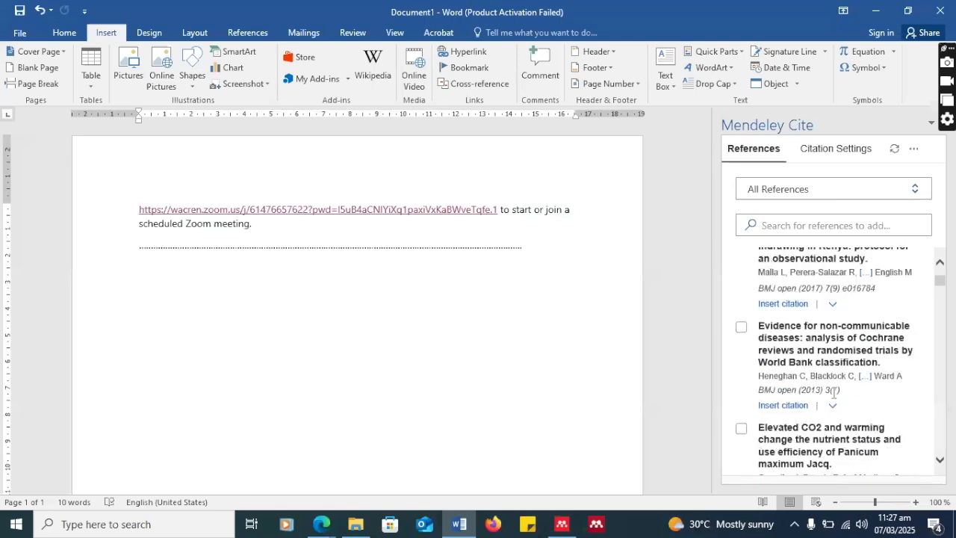
scroll(833, 394, "up", 4)
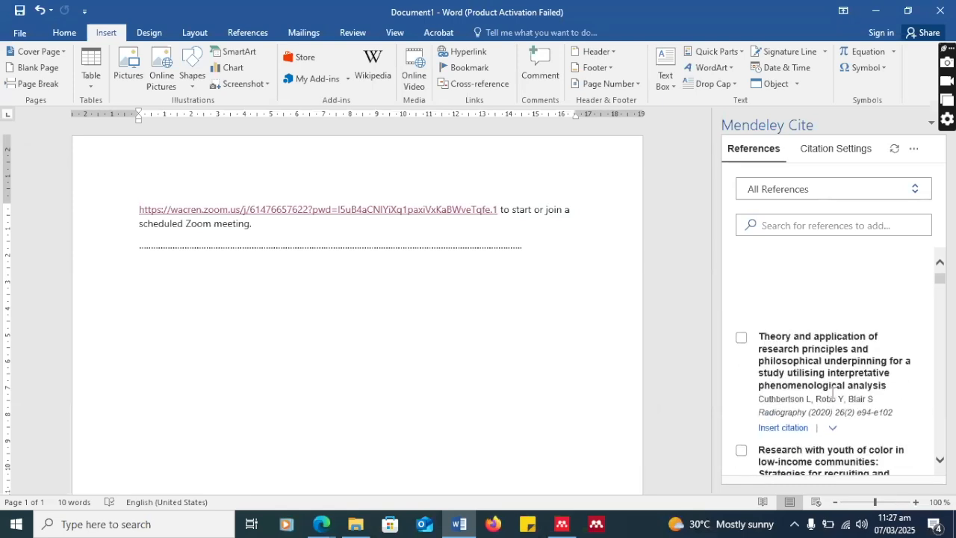
scroll(831, 393, "up", 5)
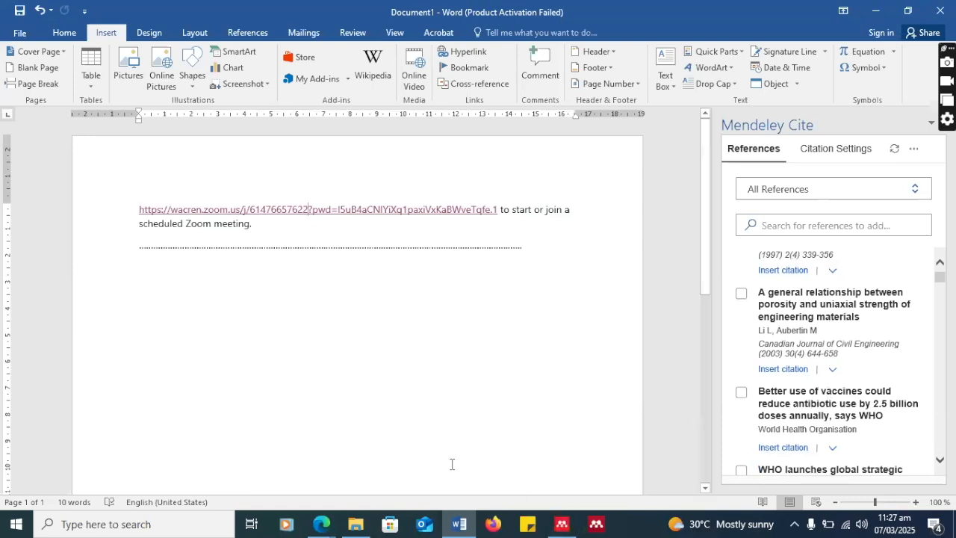
Switch to Microsoft Edge, open the UniMAC 3rd matriculation article and look for the opening paragraph about the newly admitted students
left_click(319, 523)
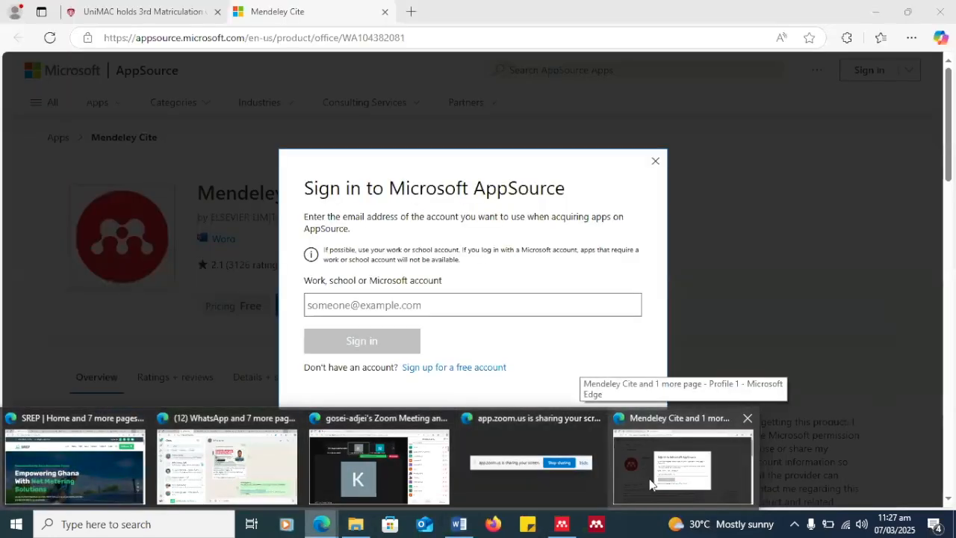
left_click(643, 475)
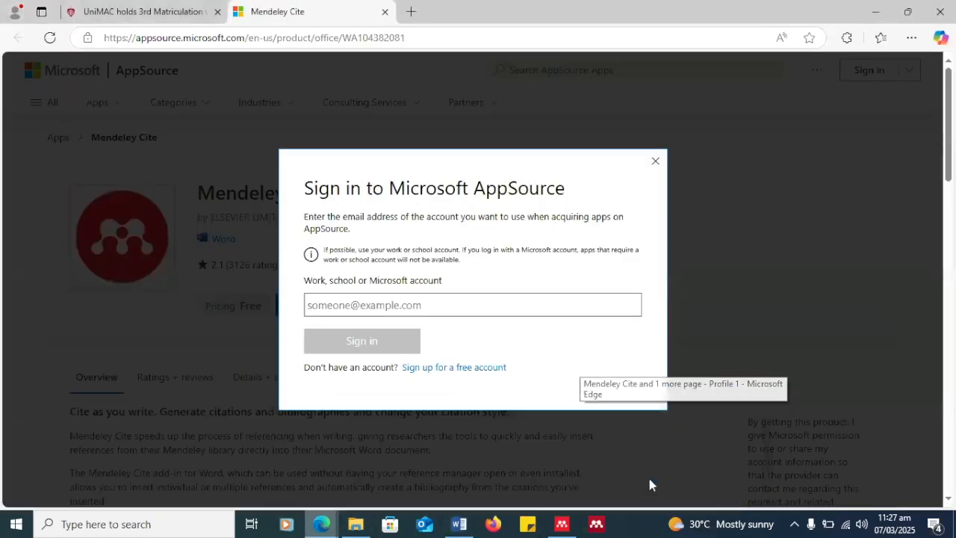
left_click(142, 12)
scroll(372, 292, "down", 5)
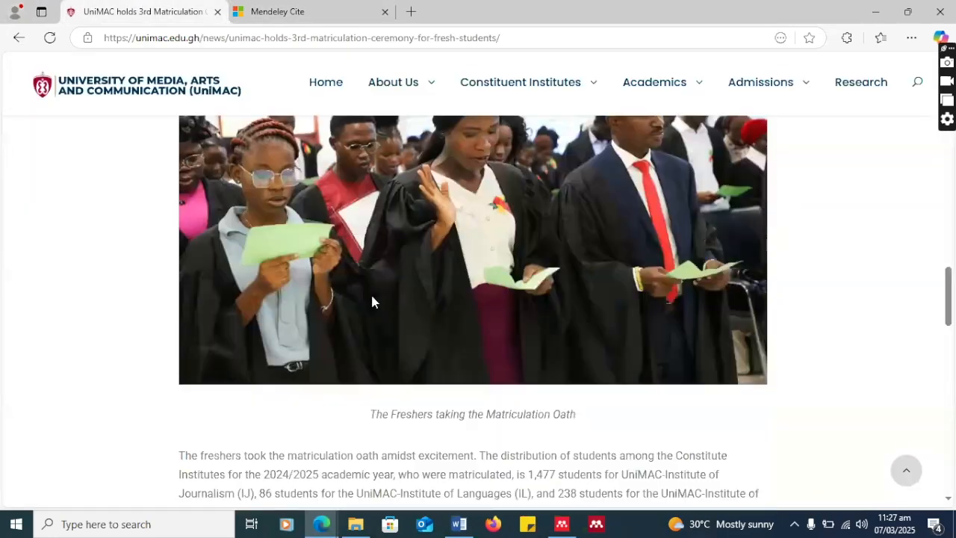
scroll(370, 292, "up", 20)
scroll(367, 283, "down", 5)
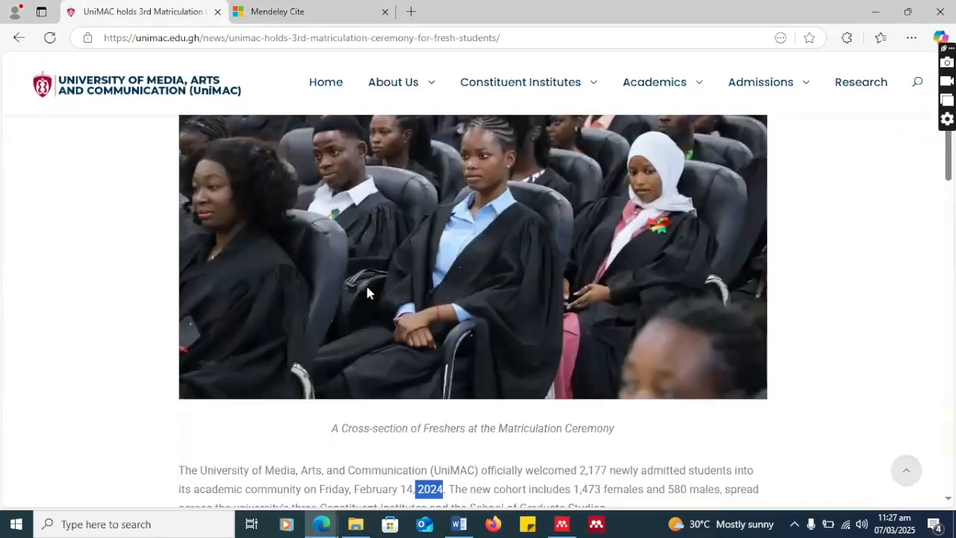
scroll(366, 293, "down", 5)
scroll(368, 288, "up", 3)
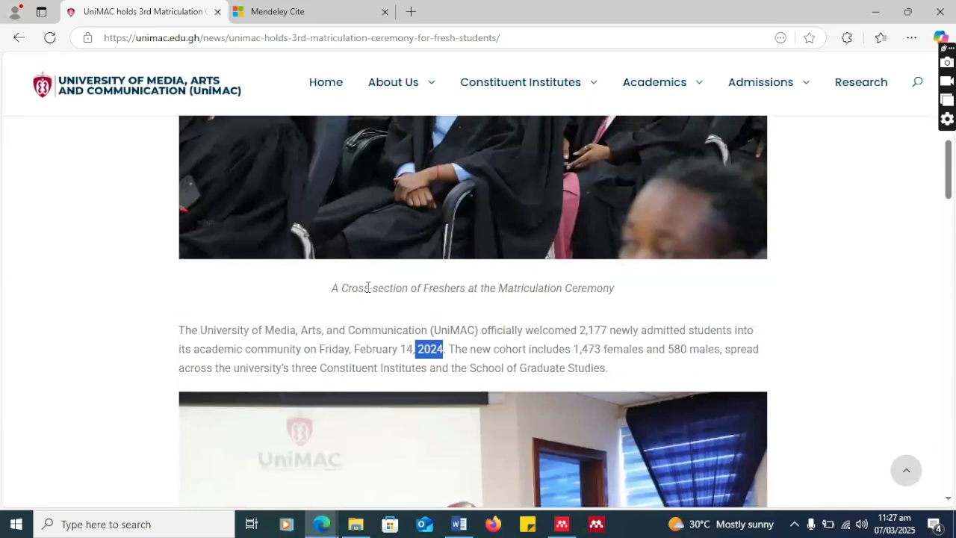
Try to copy the Vice-Chancellor paragraph's sentence from "He urged the students" through "academic journey at UniMAC" in the matriculation article
scroll(374, 315, "down", 8)
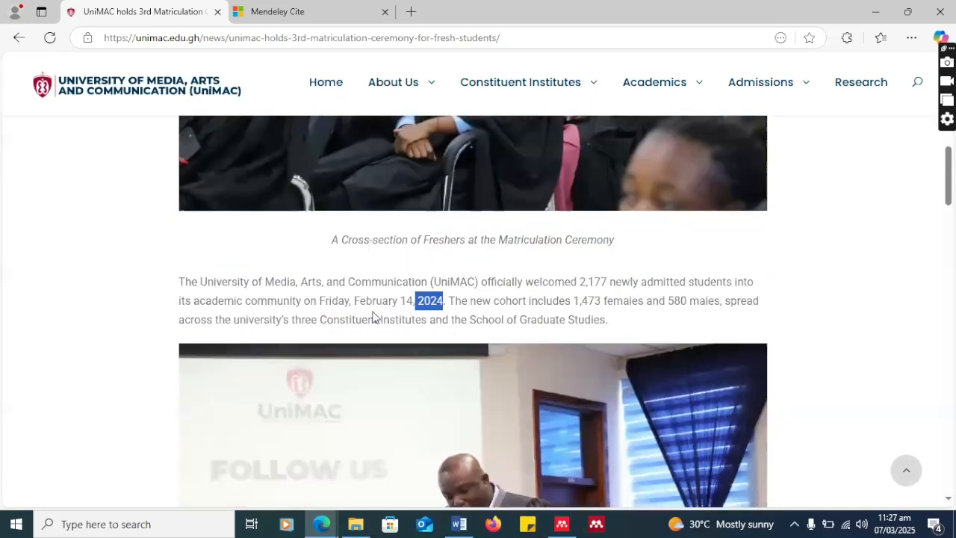
scroll(373, 315, "up", 1)
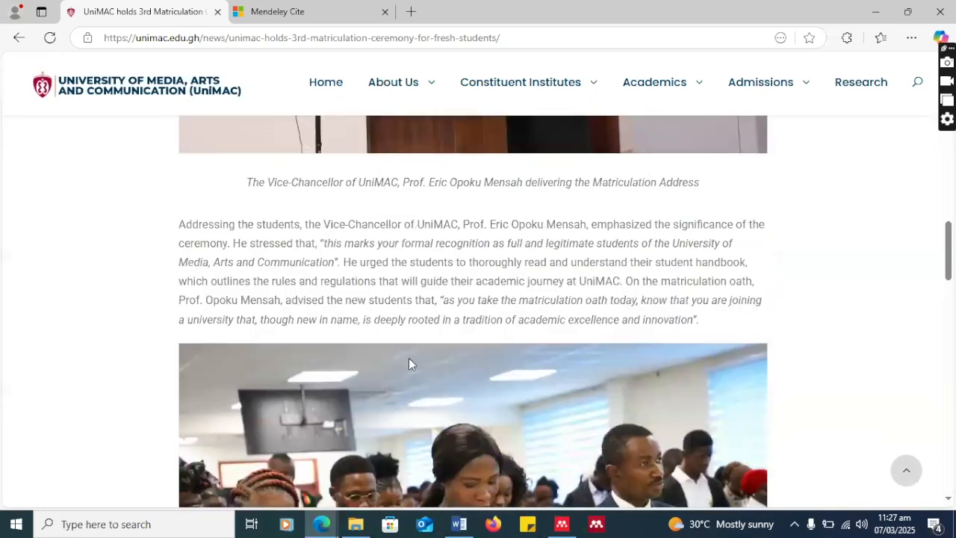
left_click_drag(180, 224, 232, 243)
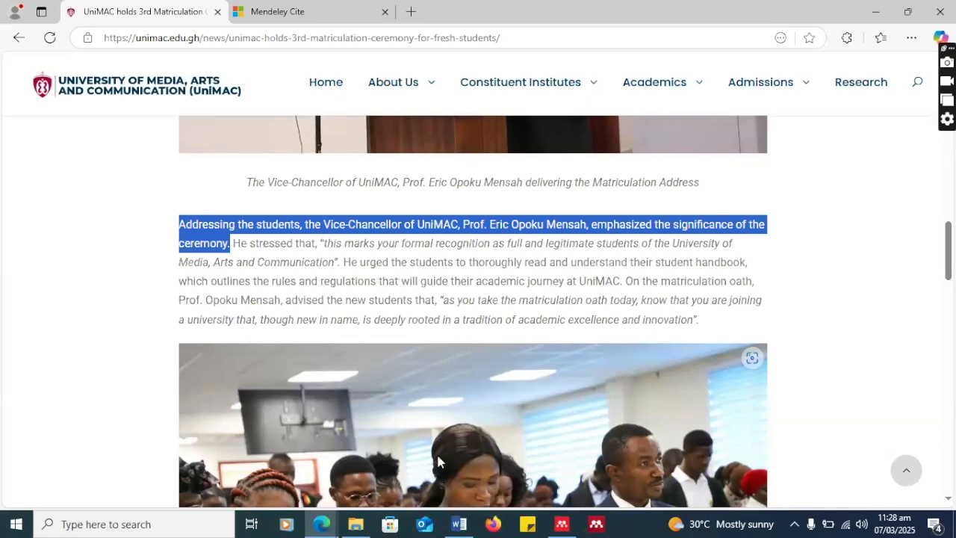
left_click(386, 298)
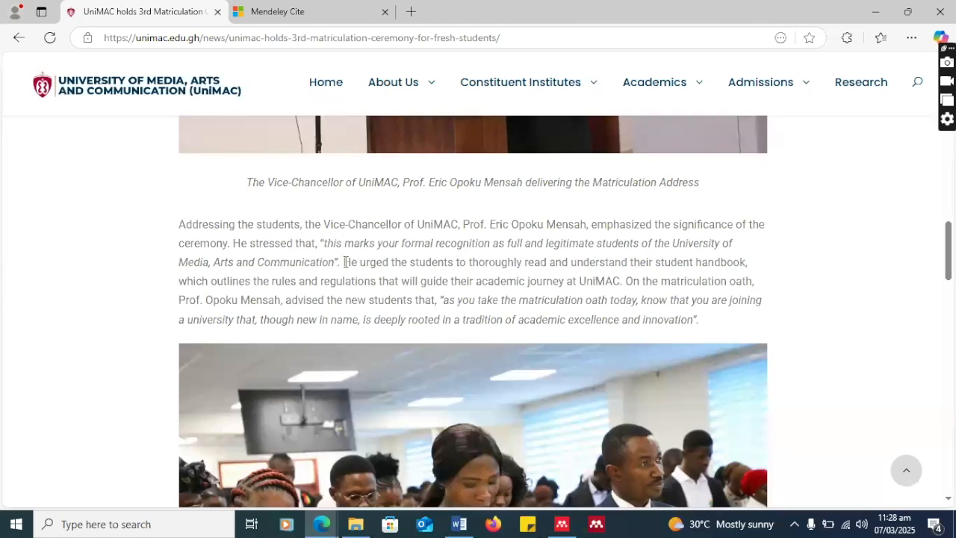
left_click_drag(344, 262, 566, 293)
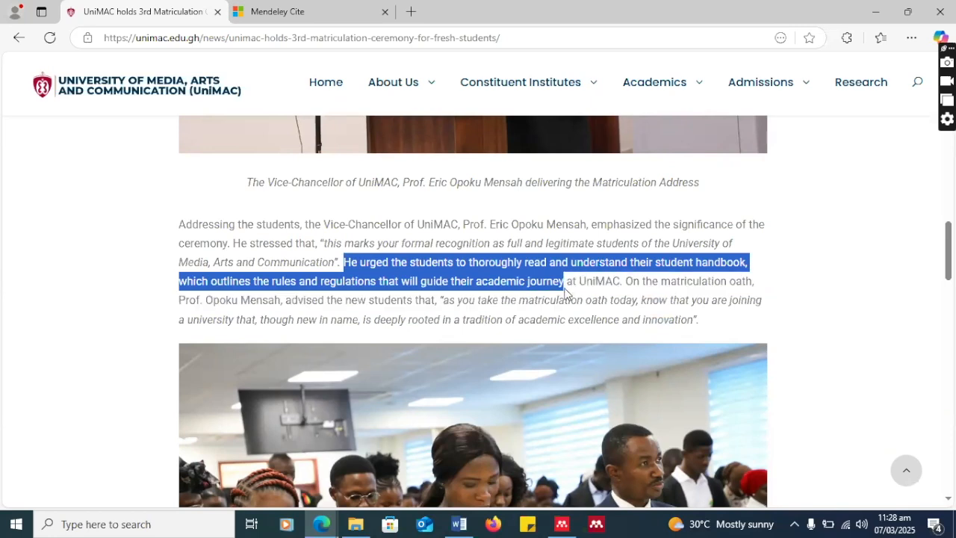
left_click_drag(566, 293, 620, 281)
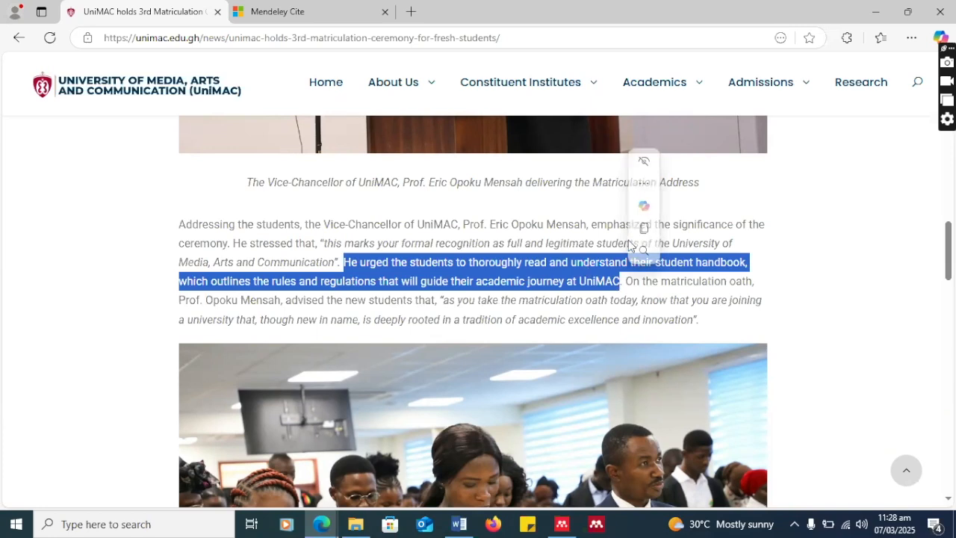
mouse_move(639, 234)
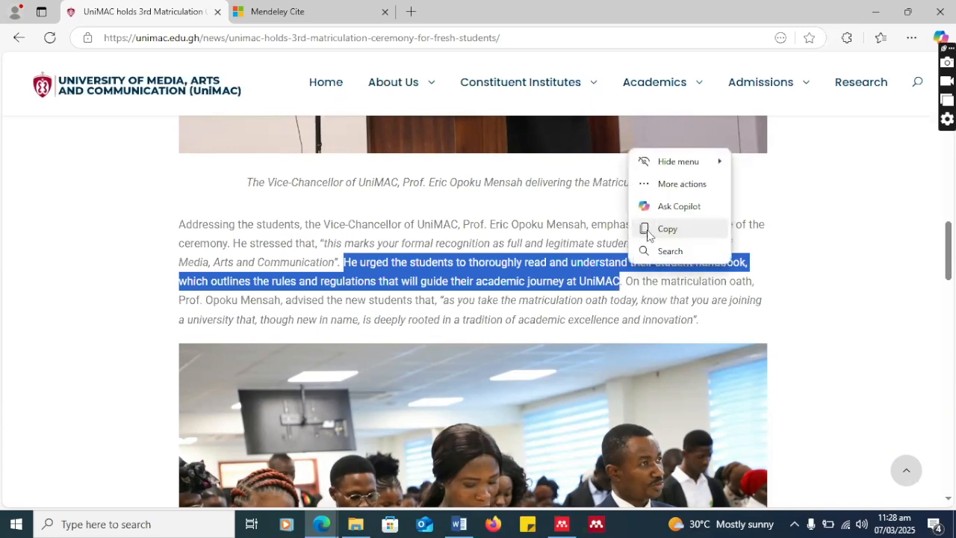
left_click(645, 230)
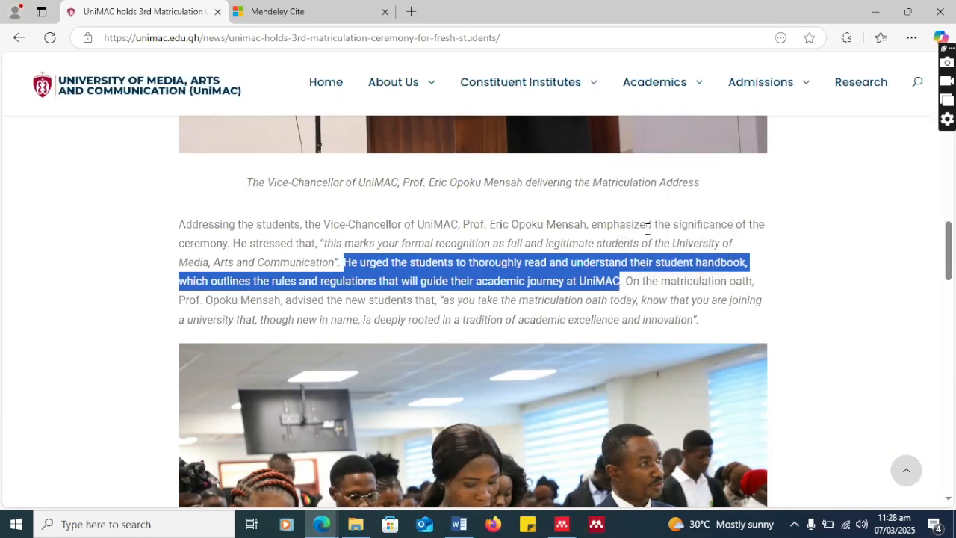
Switch to the Word document, paste the clipboard content below the dotted line, and undo the paste
left_click(458, 525)
left_click(151, 284)
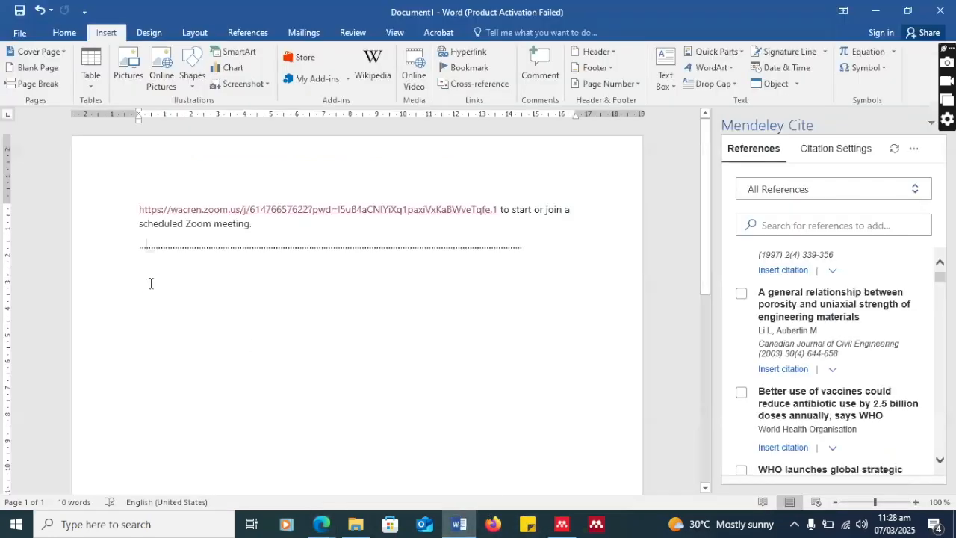
left_click(151, 283)
key("ctrl+v")
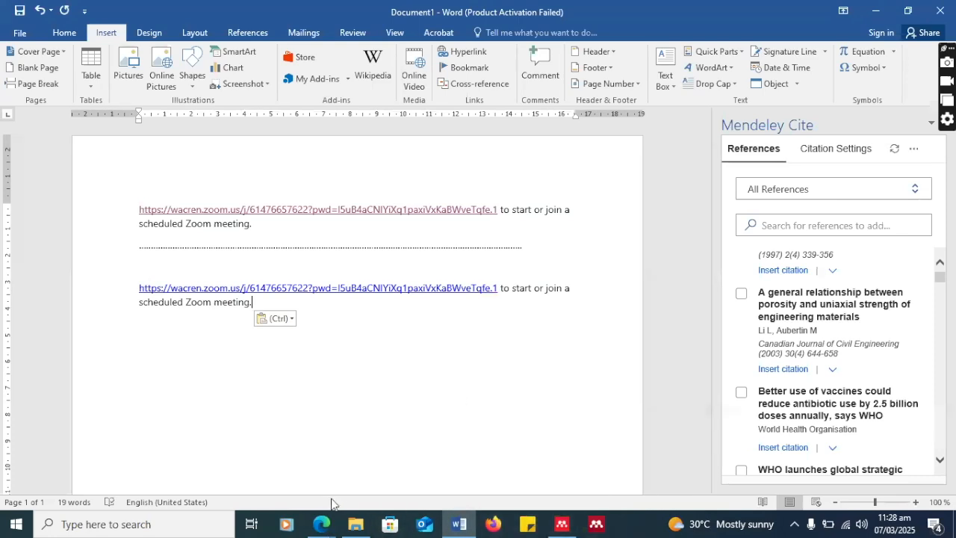
key("ctrl+z")
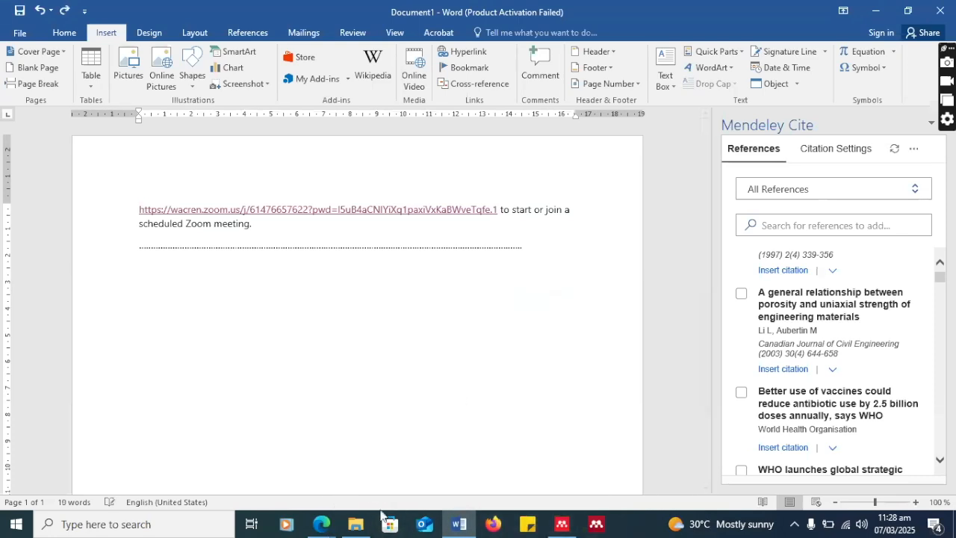
Copy the "He urged the students" sentence from the UniMAC article in the browser and paste it below the dotted line in Word
left_click(321, 524)
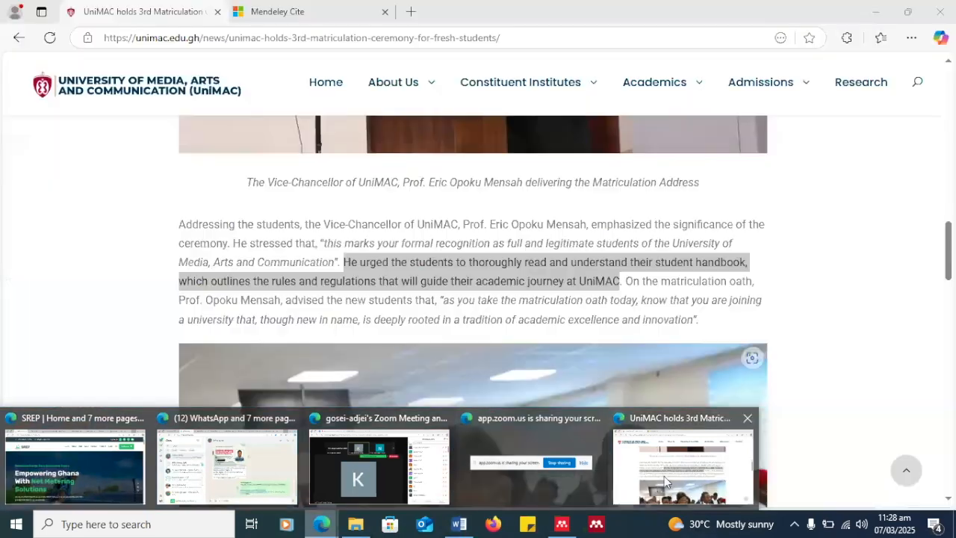
left_click(666, 478)
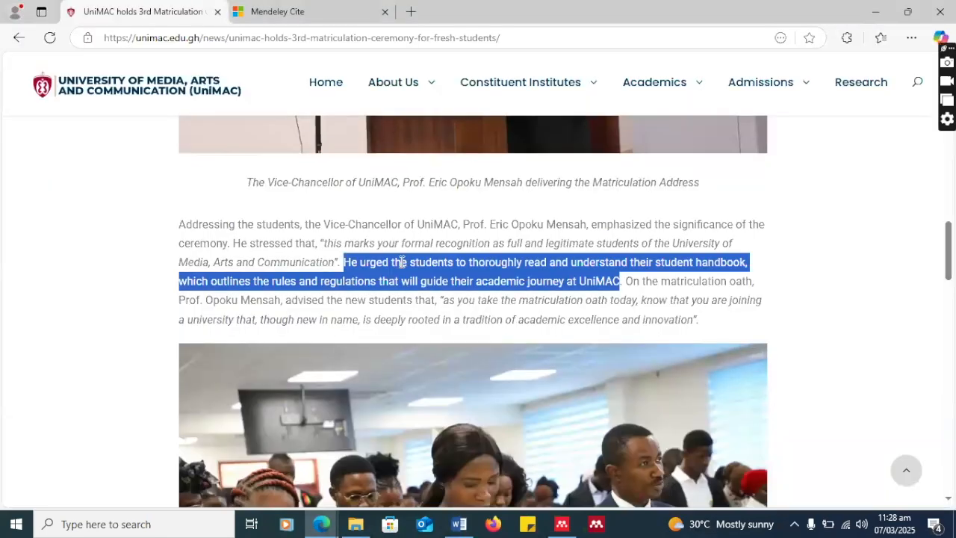
left_click(351, 265)
left_click_drag(342, 263, 620, 282)
left_click(645, 236)
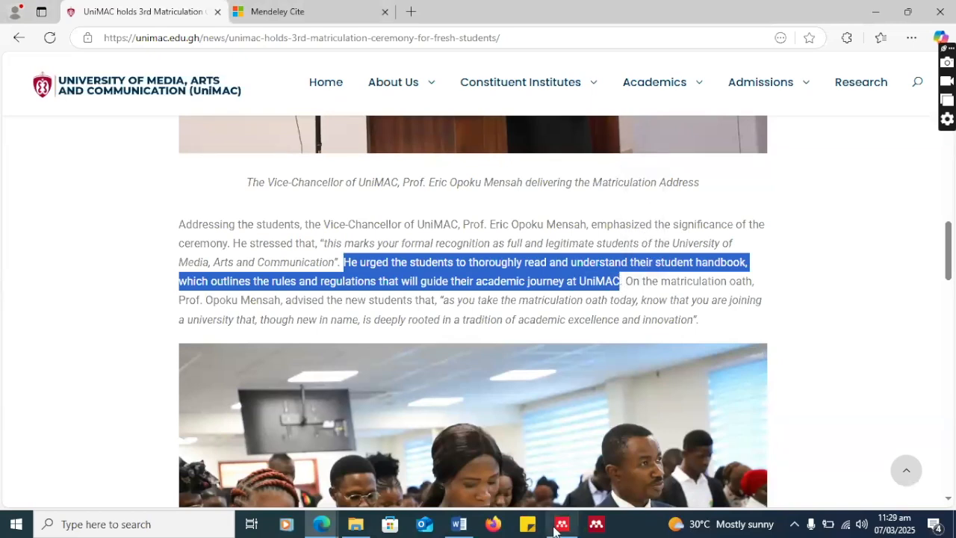
left_click(459, 525)
key("ctrl+v")
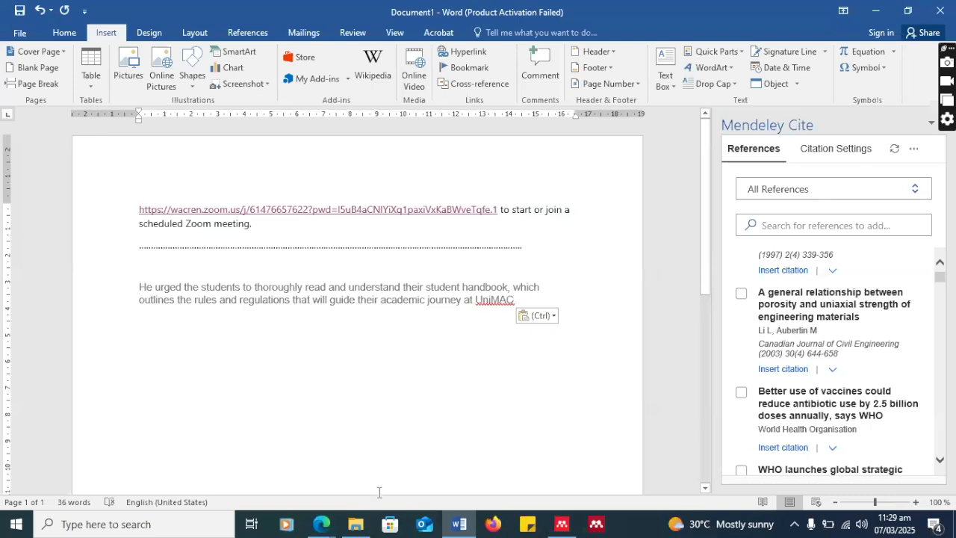
Add "According to" before the pasted sentence and change its opening "He" to lowercase "he"
type("Acccor")
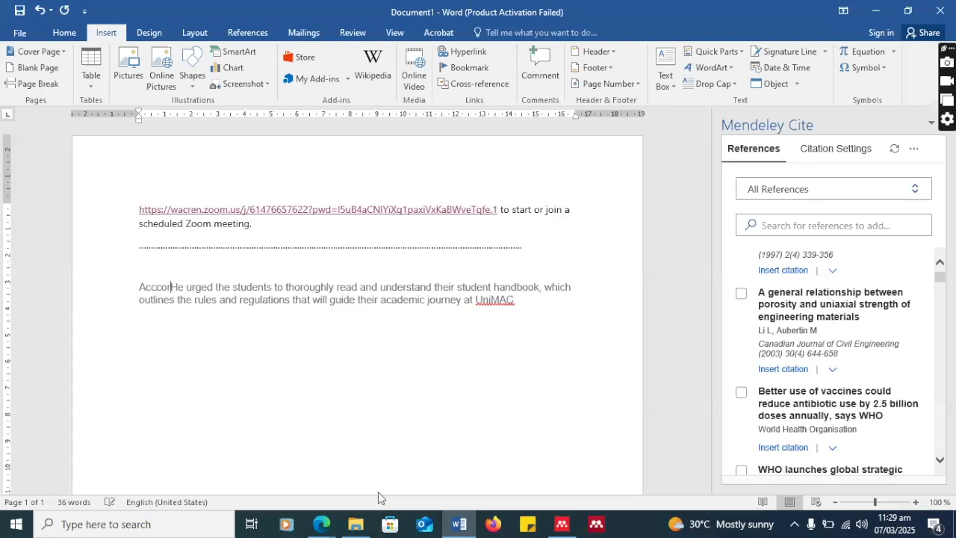
key("BackSpace")
key("BackSpace")
key("BackSpace")
key("BackSpace")
type("cording")
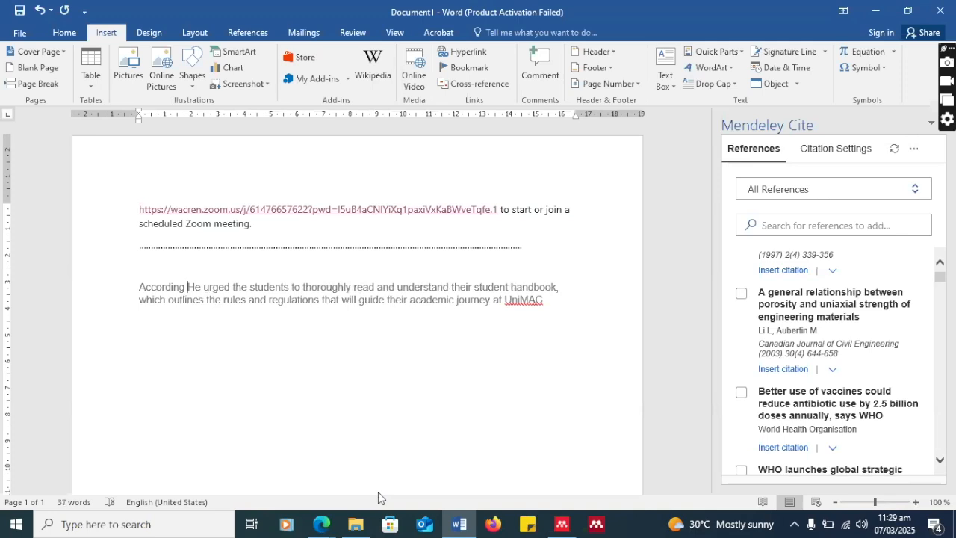
key("Delete")
type("h")
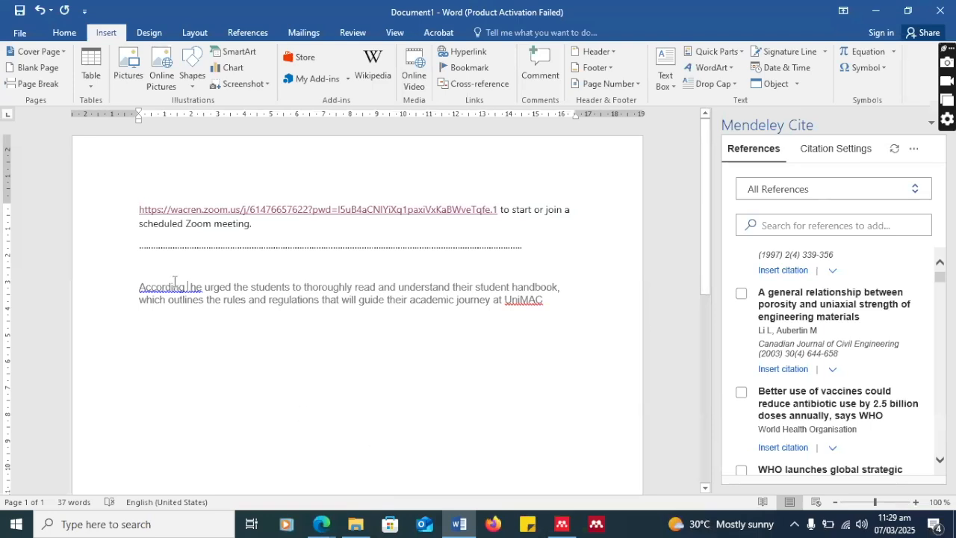
type("to")
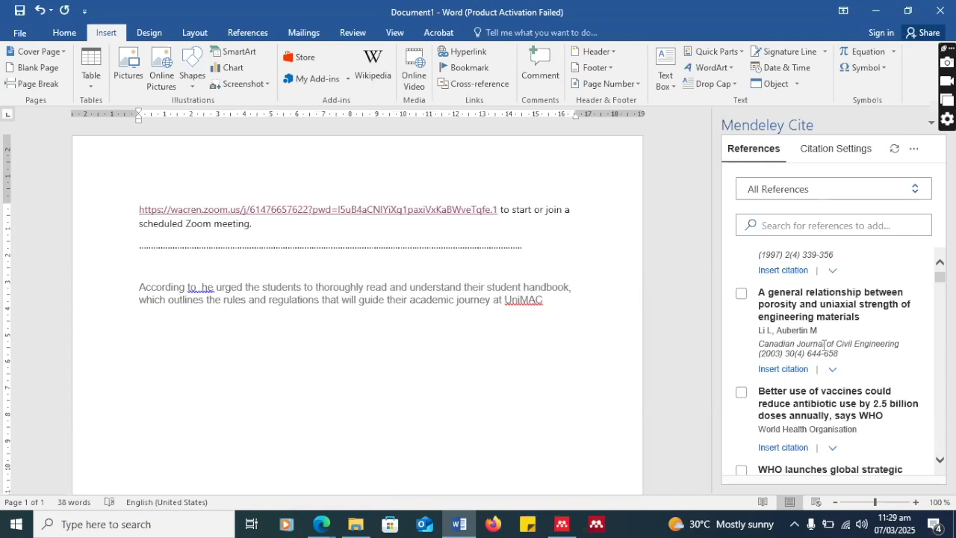
Insert a Mendeley citation for "UniMAC holds 3rd Matriculation Ceremony for Fresh Students" after "According to"
scroll(824, 359, "up", 8)
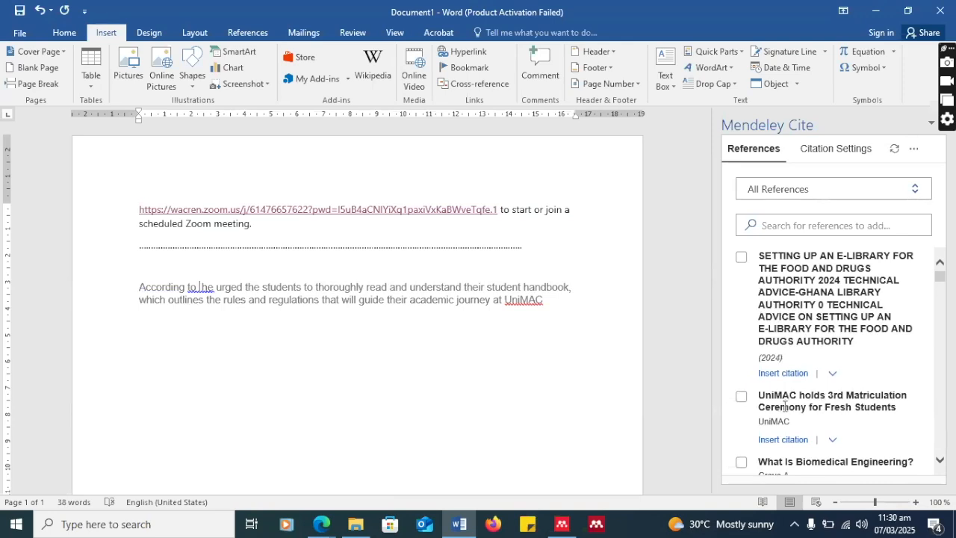
left_click(741, 398)
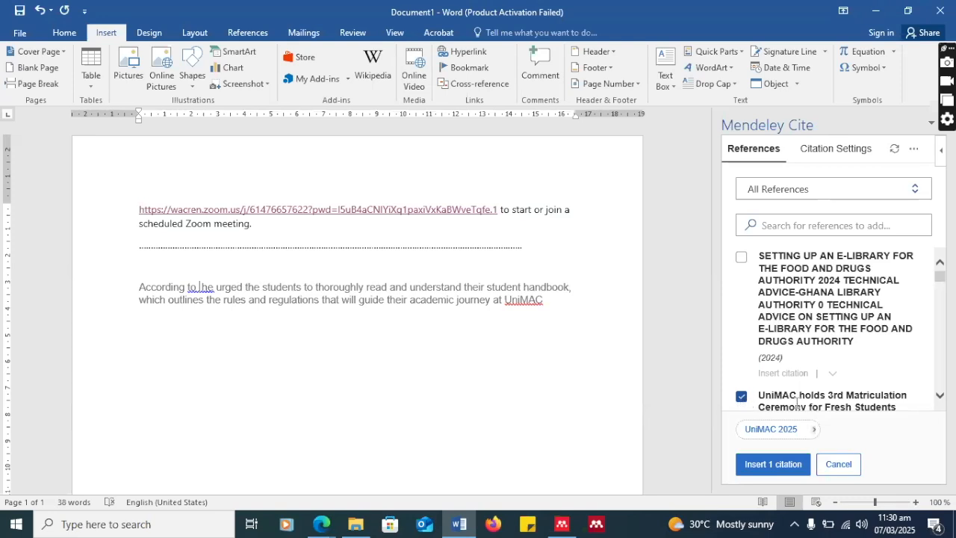
scroll(797, 402, "down", 1)
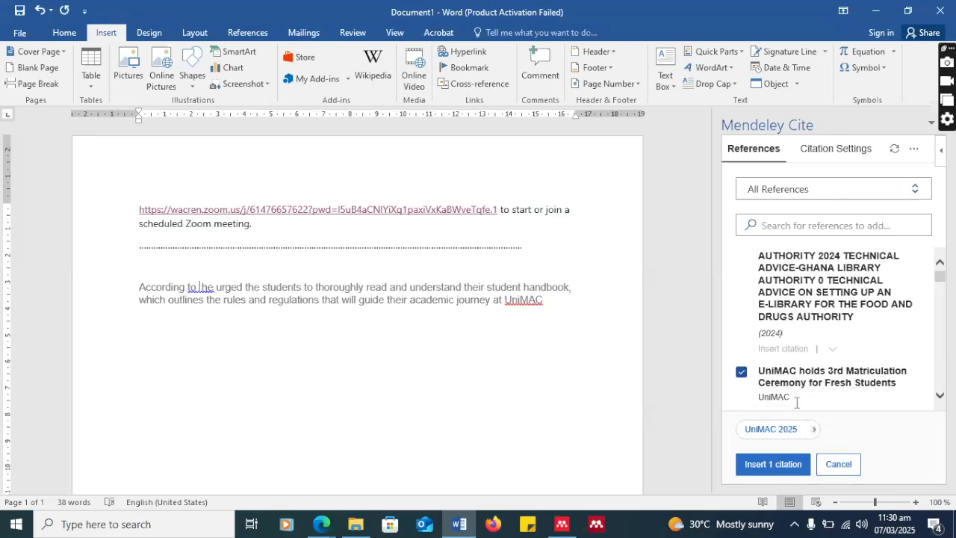
left_click(770, 469)
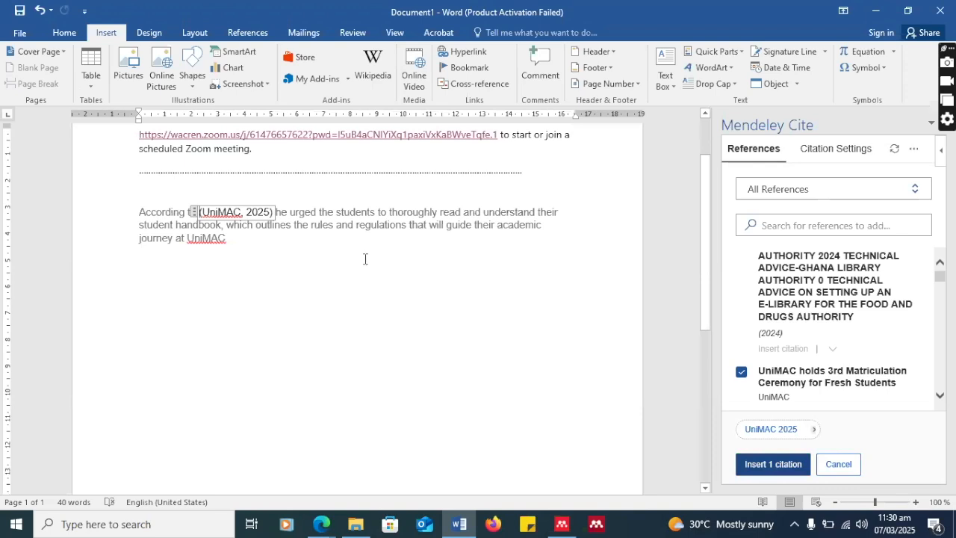
Add a paragraph of random placeholder text starting "Fjlkdjlkfj ljlkjfldf klfjfodf" below the cited sentence
double_click(189, 290)
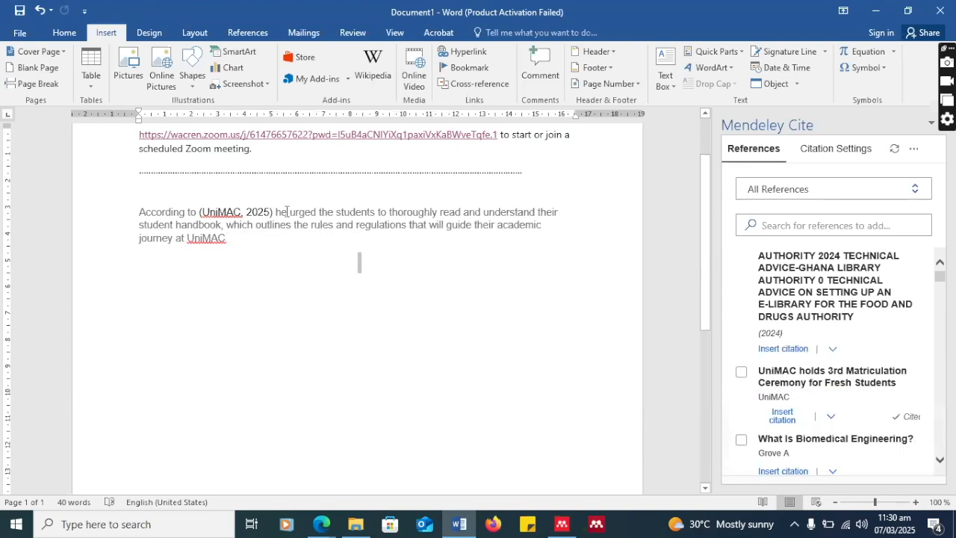
left_click(171, 281)
type("Fjlkdjlkfj ljlkjfldf klfjfodf")
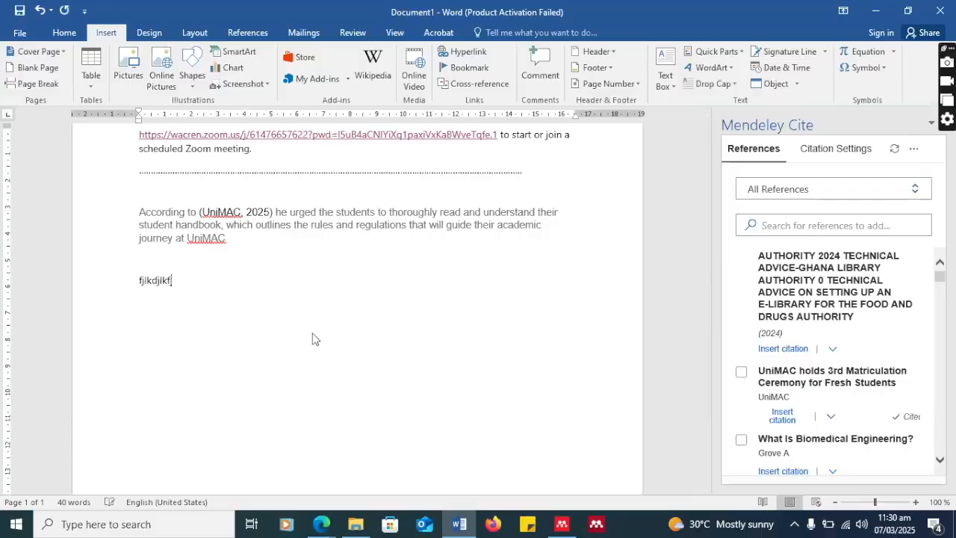
type(" jfo")
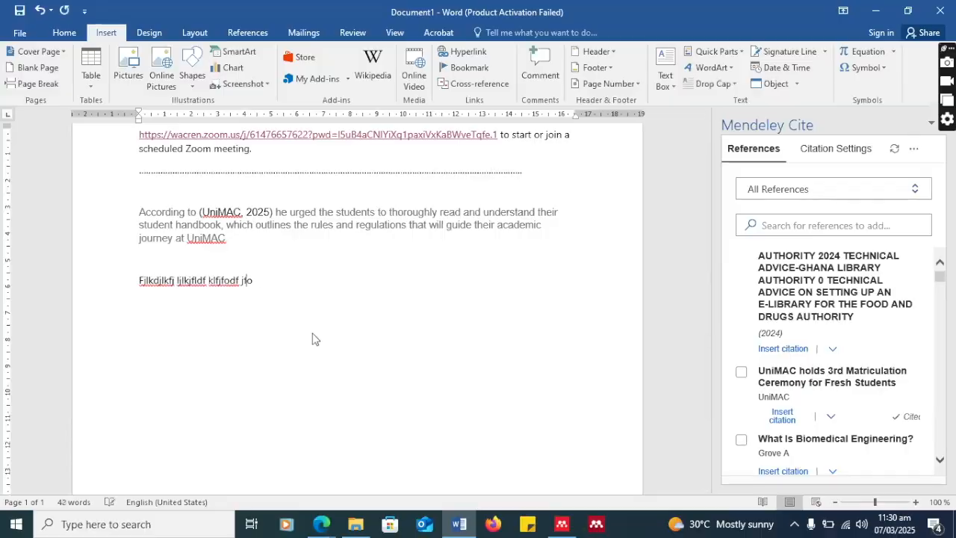
type("fj fjdlkfjof fsfjlkfjlf fljfao")
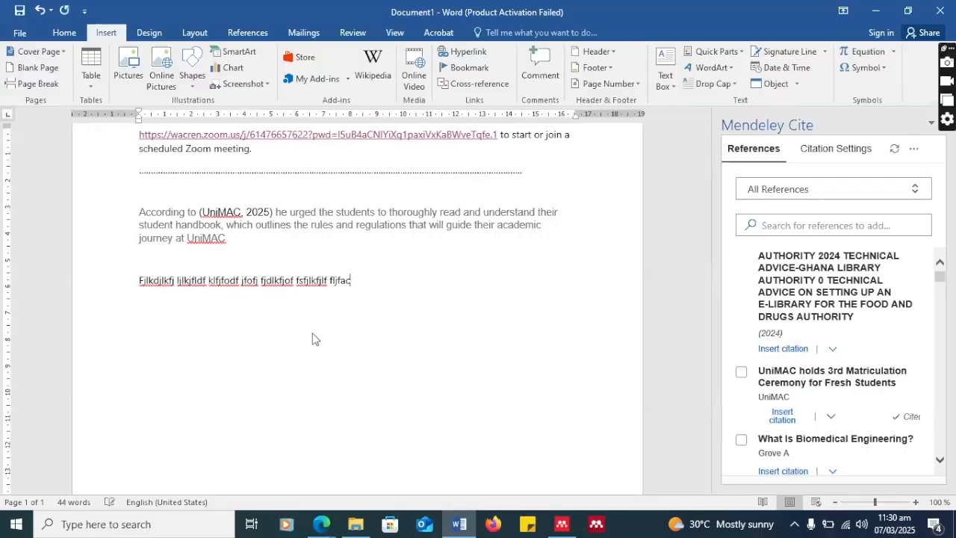
type("fjlkfjsdlf fdjflfjlf asdjflfjalfj alfjhaof")
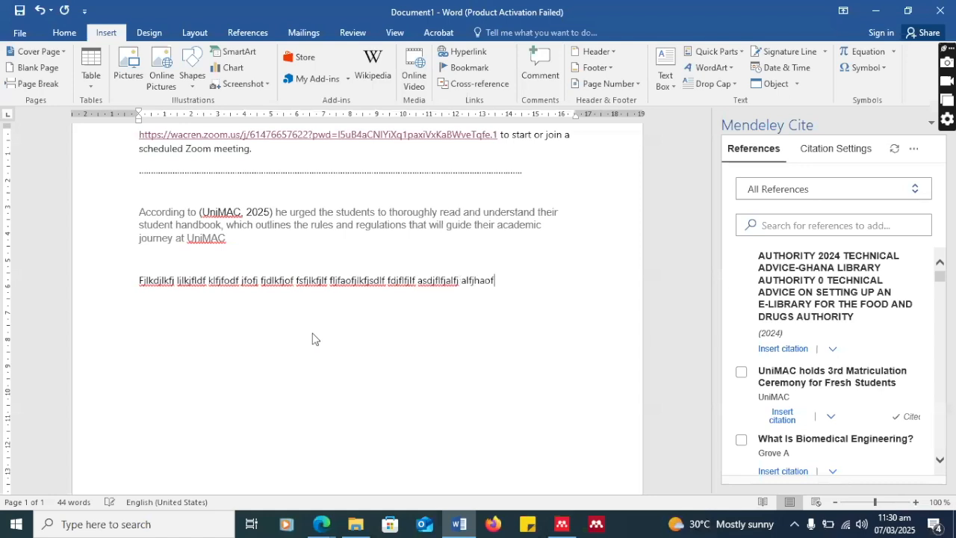
type(" ajf alfjalfjalf jlfjfjalfj l")
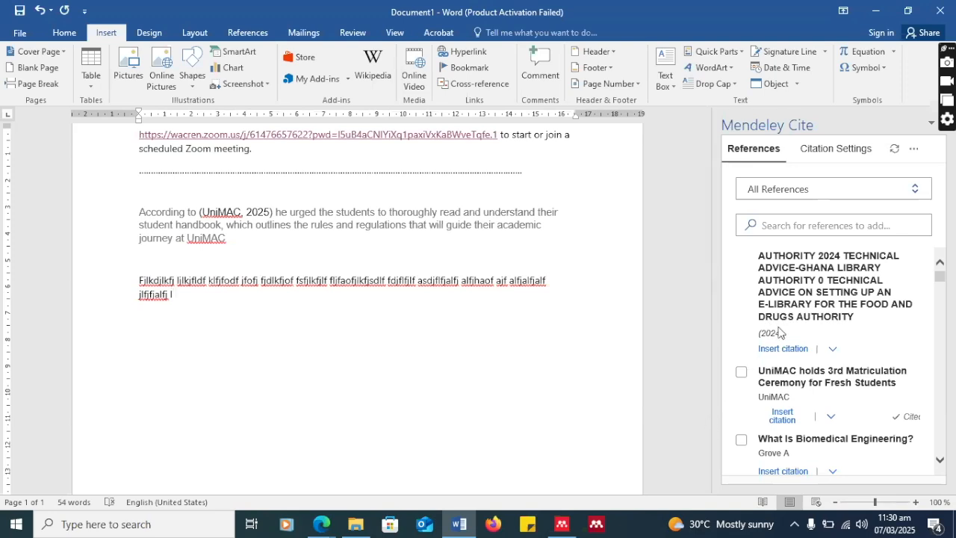
Insert one combined citation for "A general relationship between porosity and uniaxial strength of engineering materials" and "The Impact of technology in 2025" after the placeholder paragraph
scroll(829, 333, "down", 2)
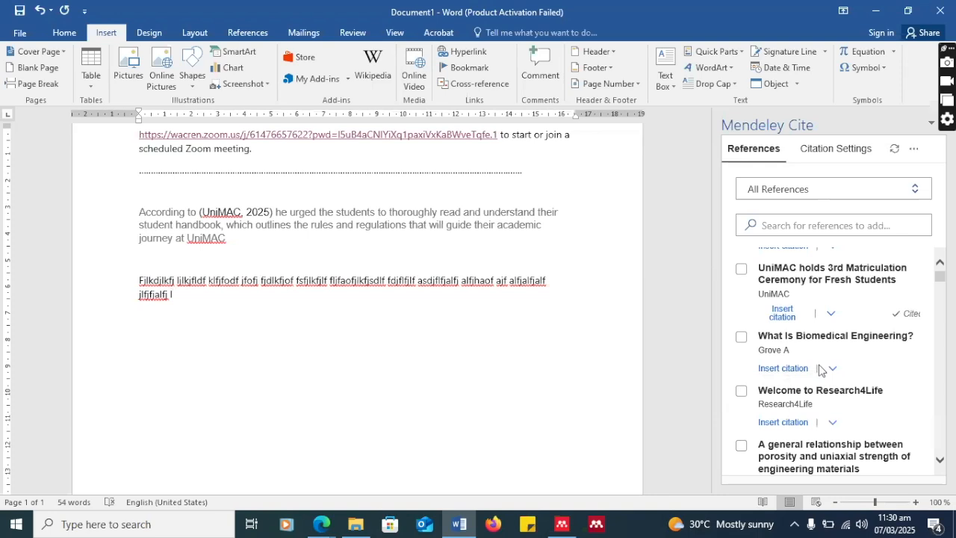
scroll(822, 366, "down", 4)
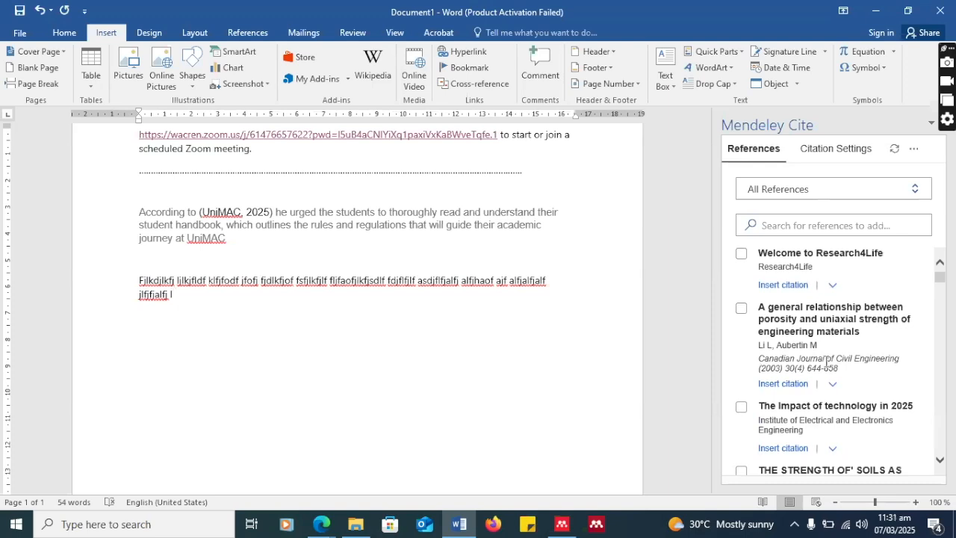
left_click(742, 311)
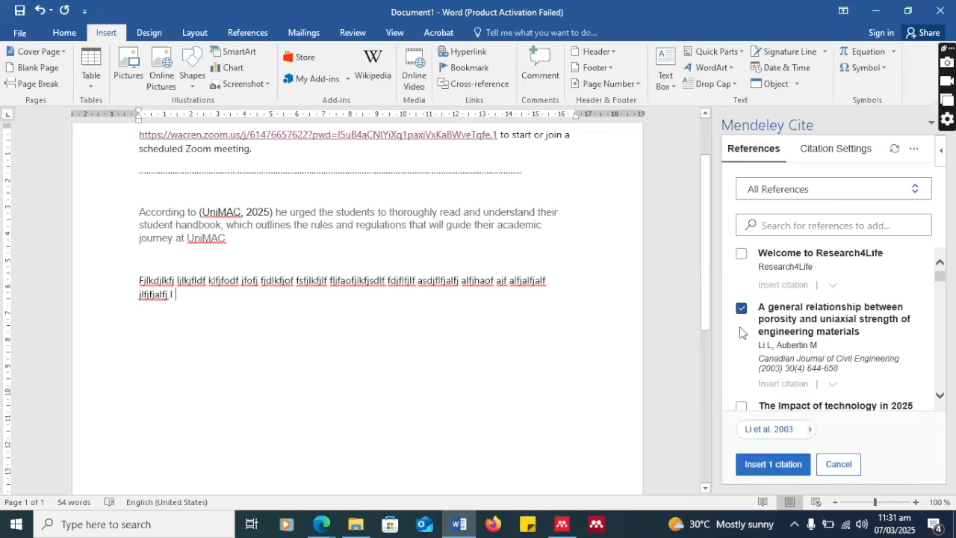
scroll(789, 348, "down", 1)
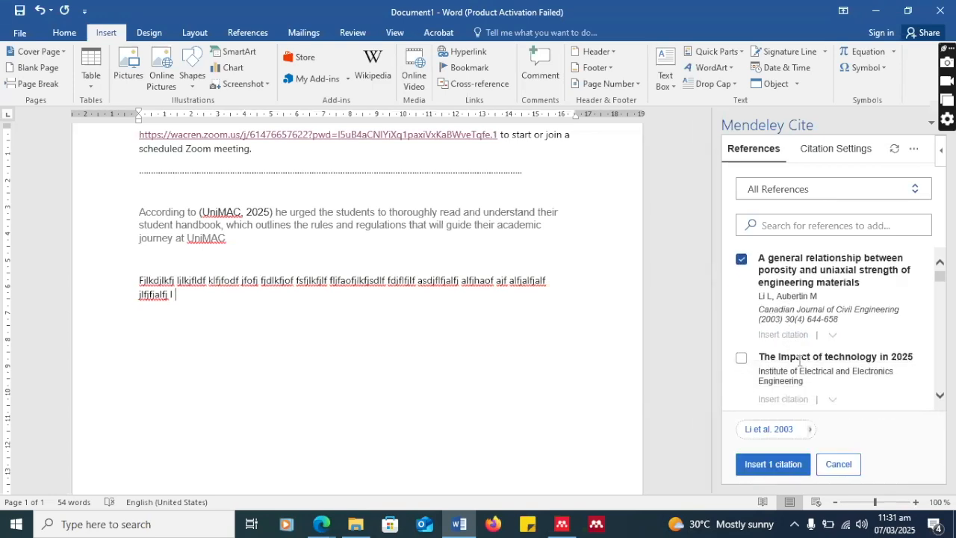
left_click(742, 362)
scroll(776, 351, "down", 1)
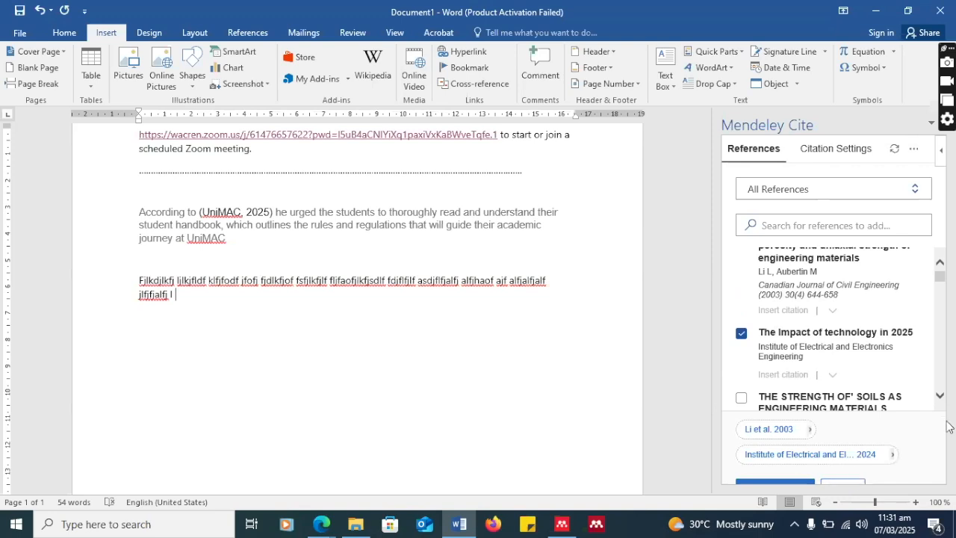
left_click(940, 398)
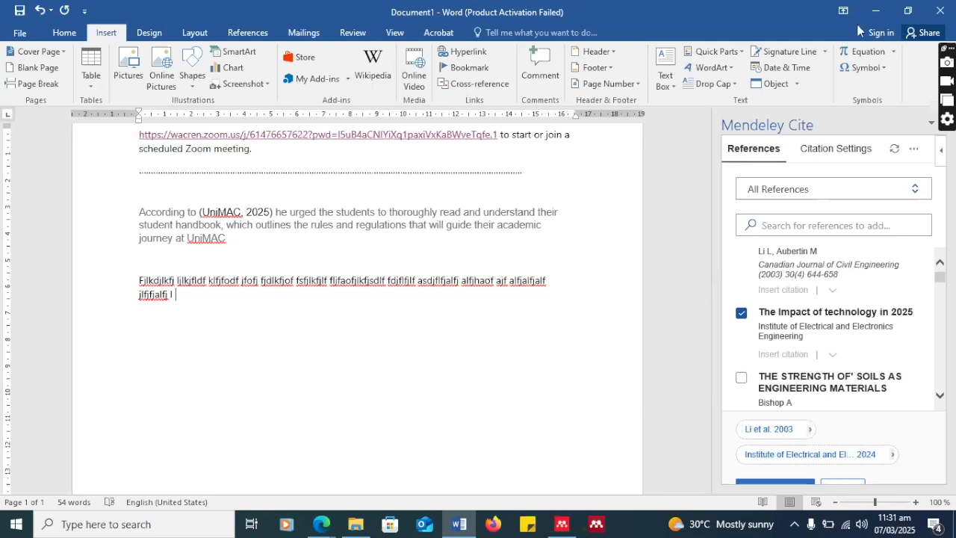
left_click(763, 485)
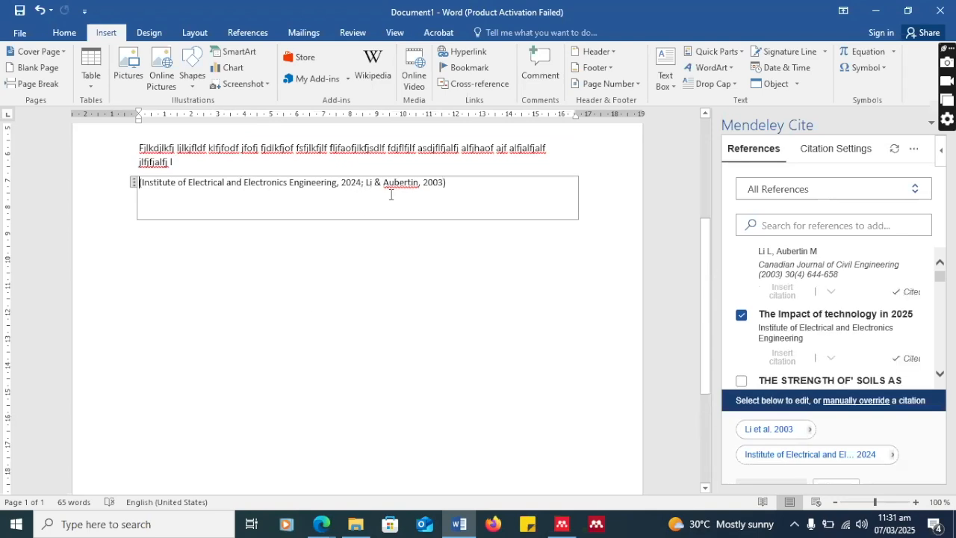
Add blank lines below the citation until a second page starts and enter the heading "REFERENCES" there, followed by an empty line
double_click(366, 292)
double_click(304, 343)
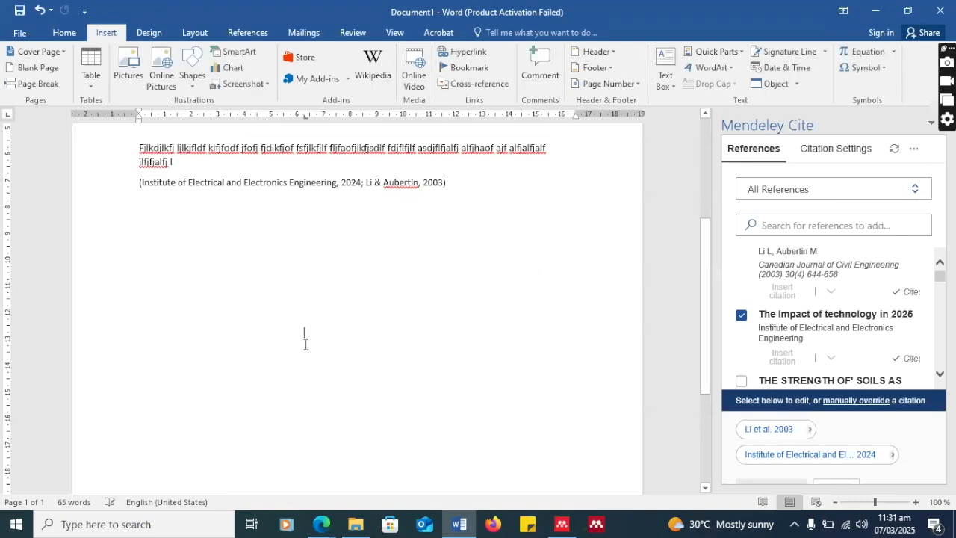
scroll(299, 346, "up", 5)
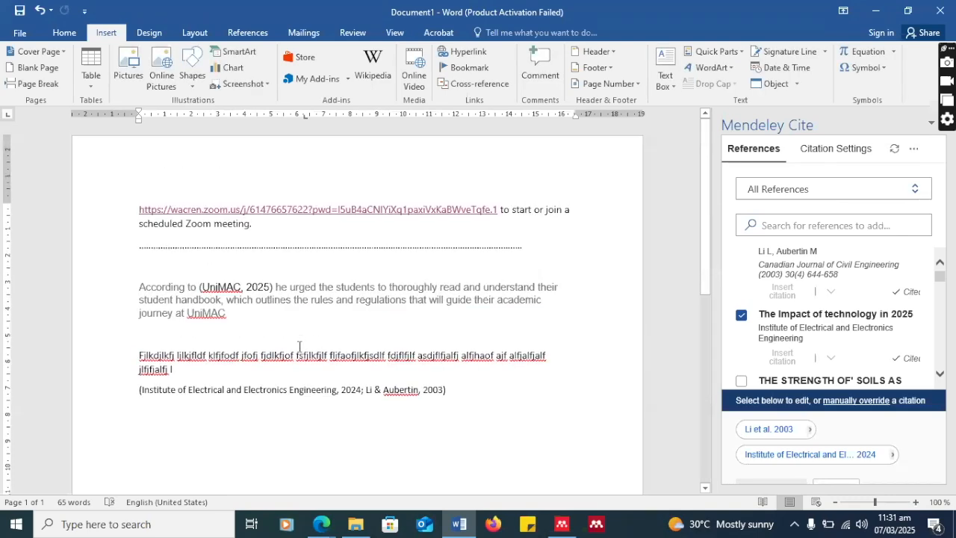
scroll(299, 346, "down", 8)
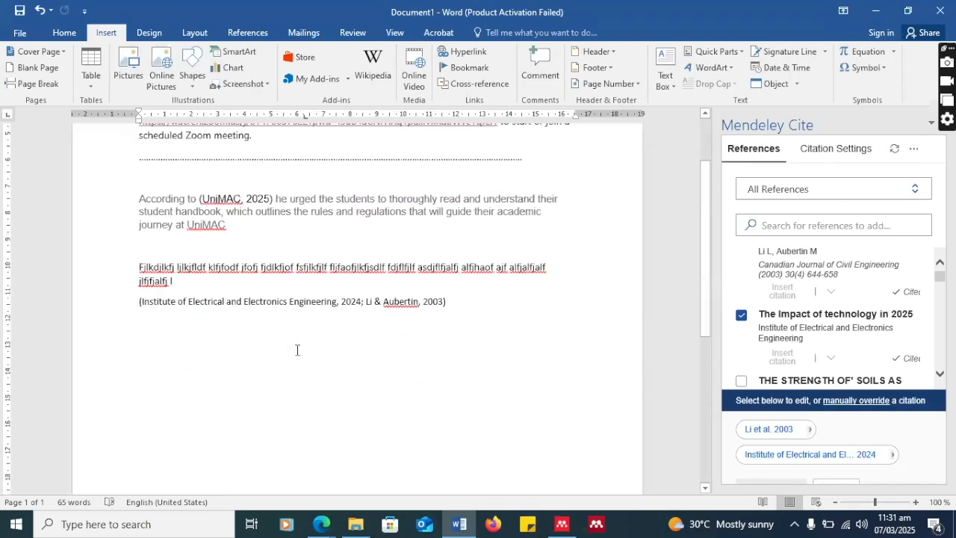
double_click(148, 352)
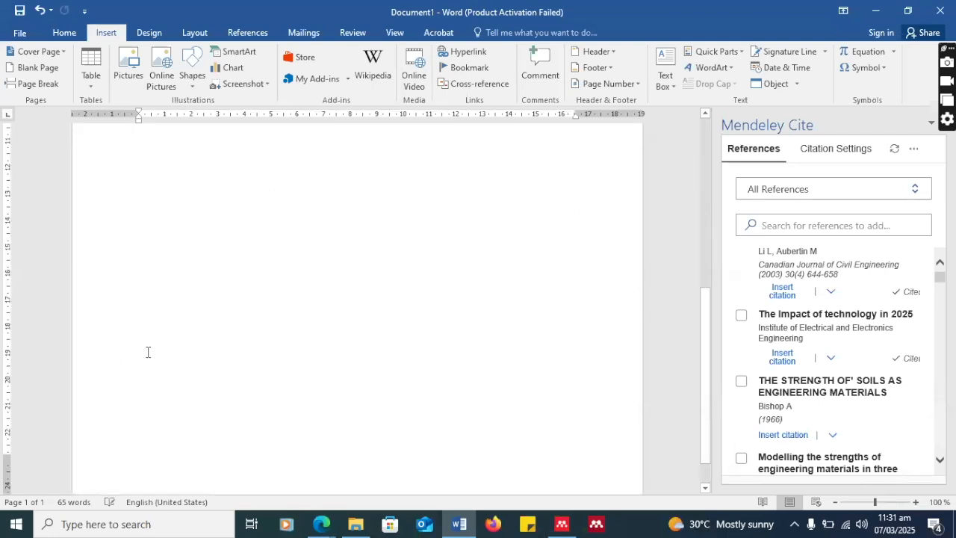
key("Return")
key("Return")
key("Return")
key("Return")
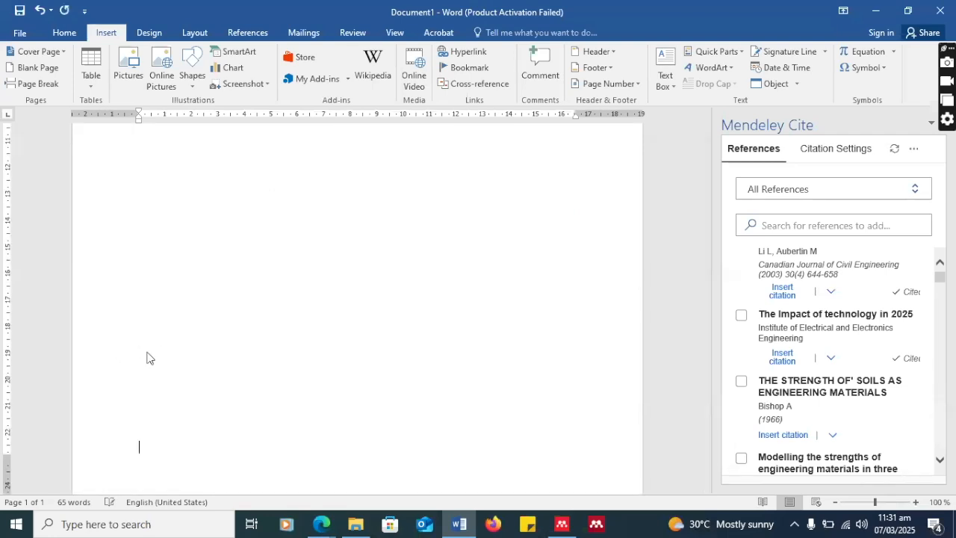
key("Return")
key("Return")
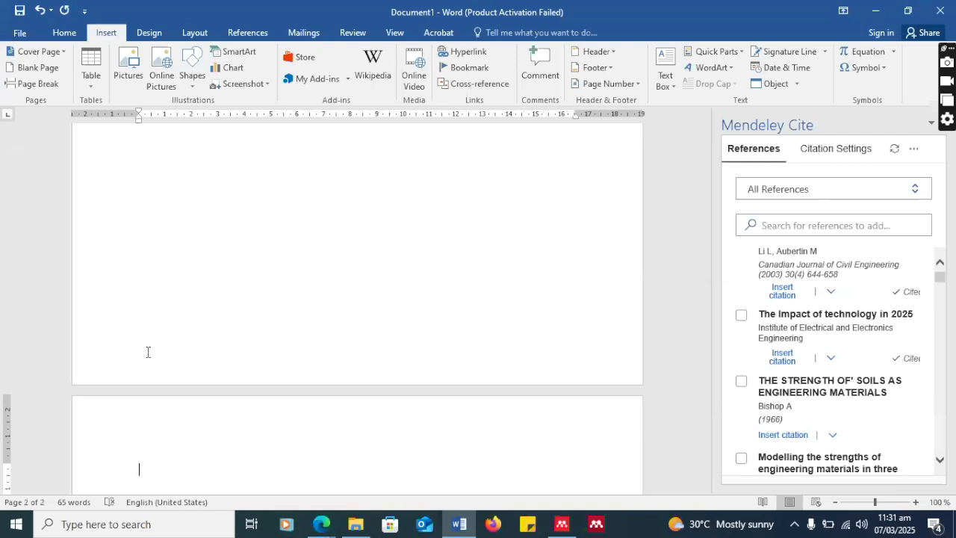
type("REFERENCES")
key("Return")
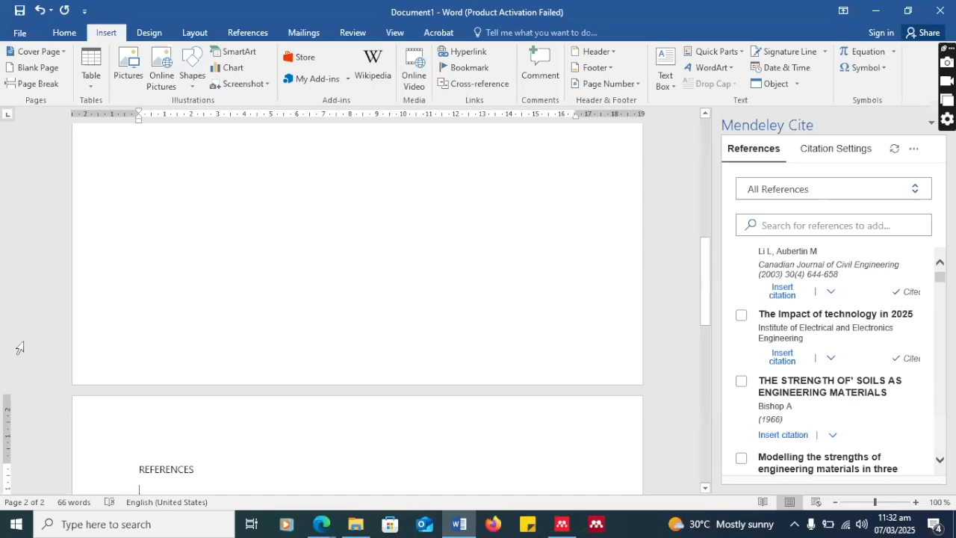
Insert the Mendeley bibliography on the empty line below the "REFERENCES" heading
scroll(269, 350, "down", 2)
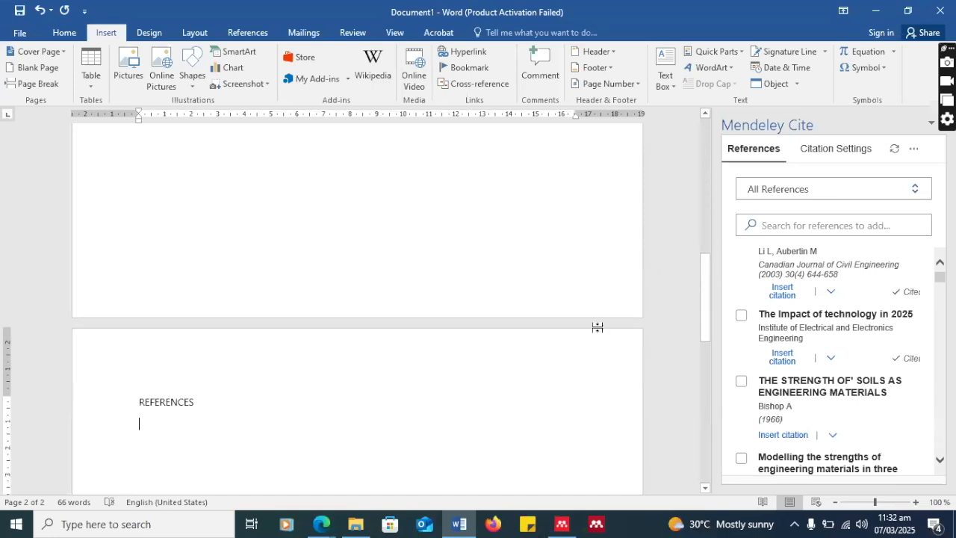
scroll(795, 310, "up", 4)
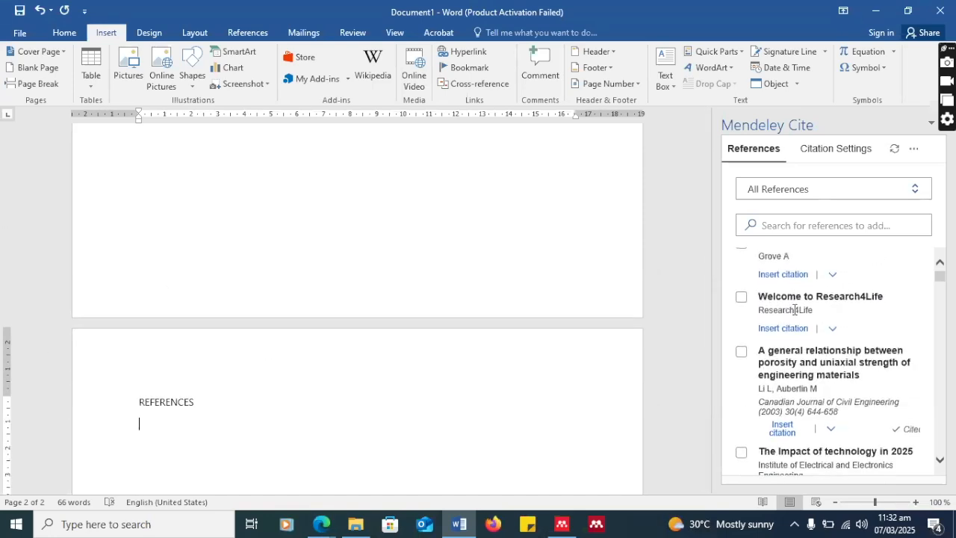
scroll(795, 310, "up", 2)
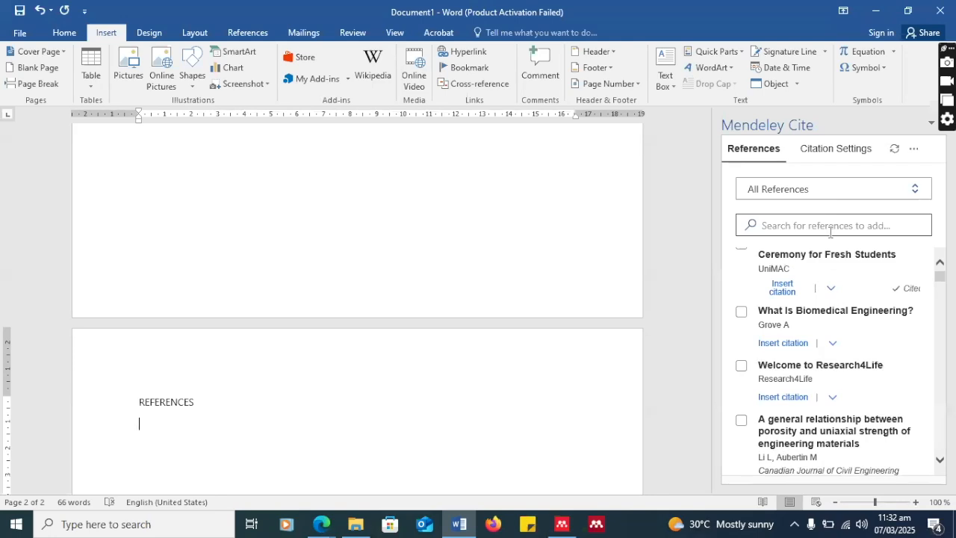
left_click(913, 152)
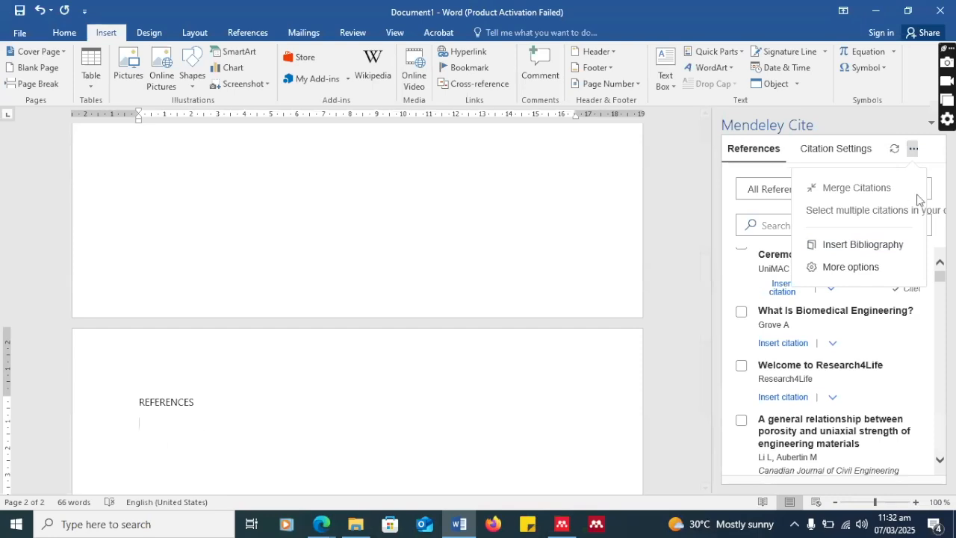
left_click(843, 247)
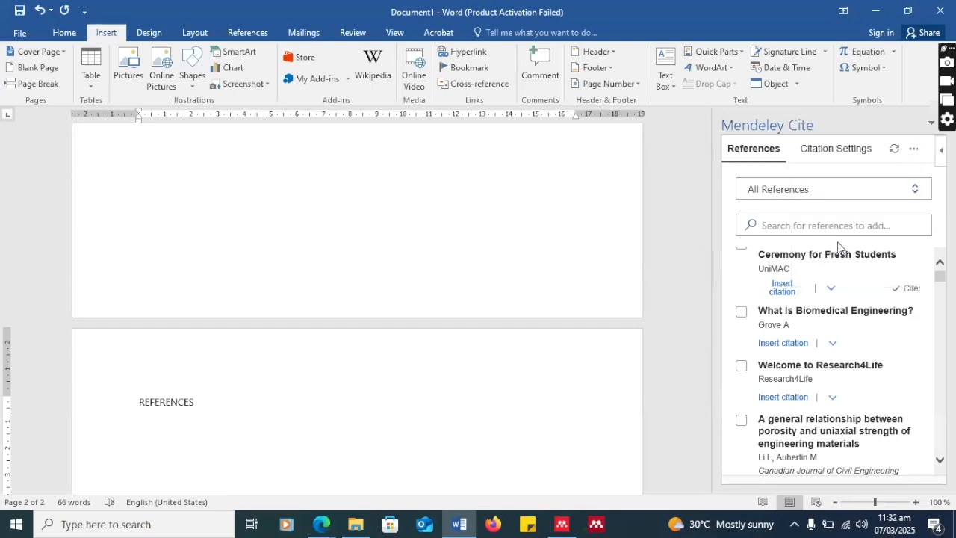
left_click(829, 215)
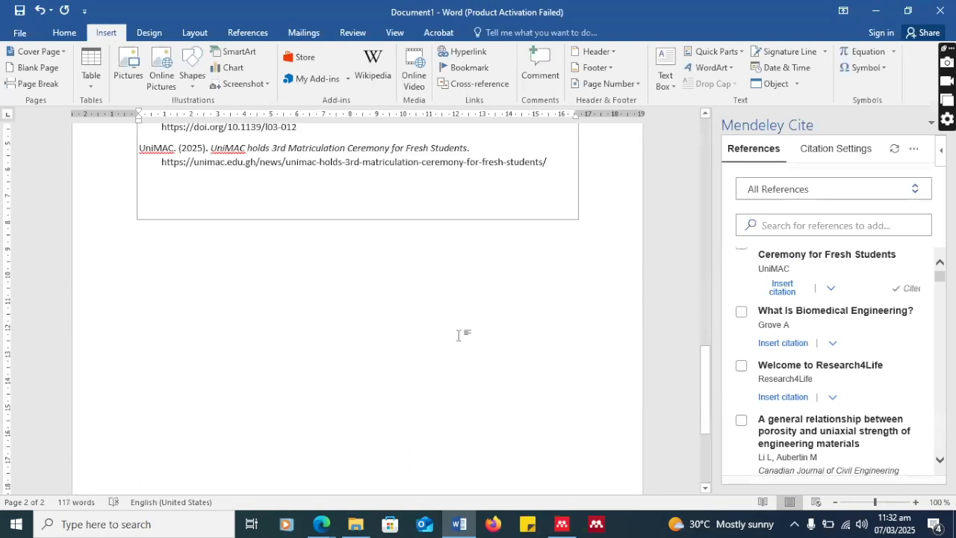
Review the inserted reference list and open the Mendeley citation settings to check the citation style and language
scroll(448, 337, "up", 3)
scroll(441, 338, "up", 1)
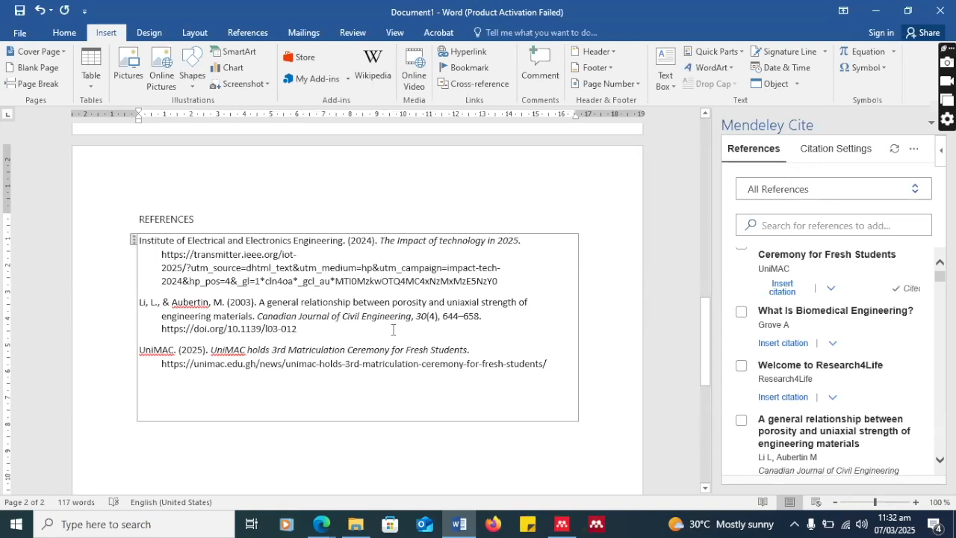
scroll(387, 328, "up", 2)
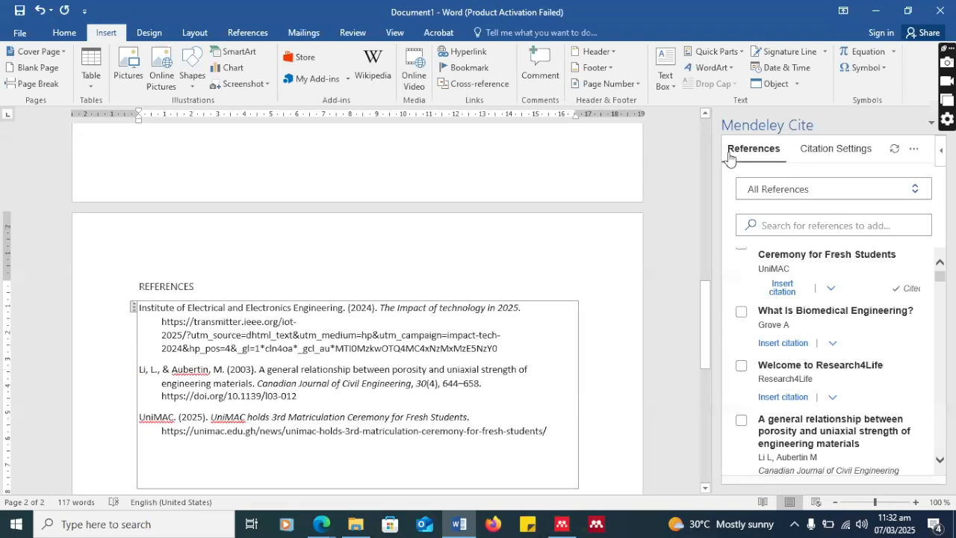
left_click(831, 153)
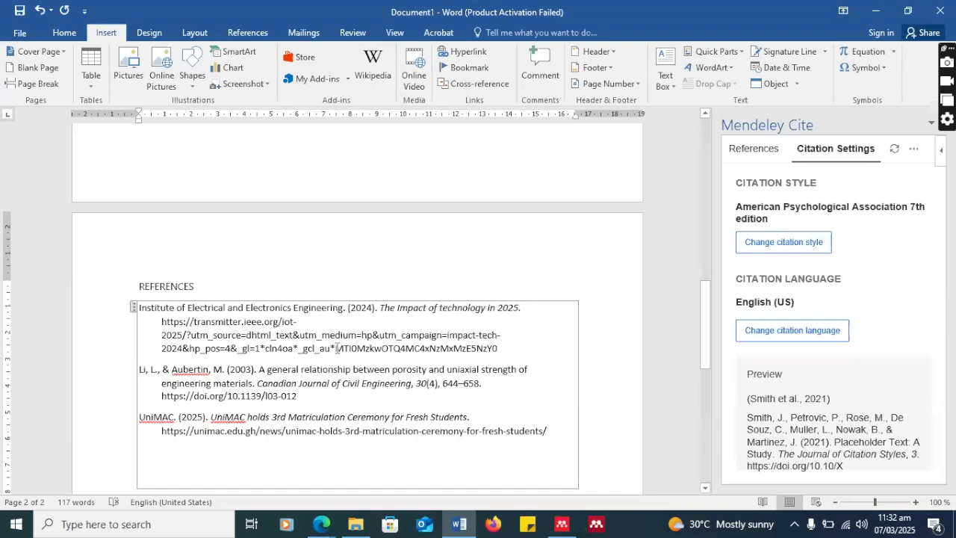
scroll(337, 348, "down", 3)
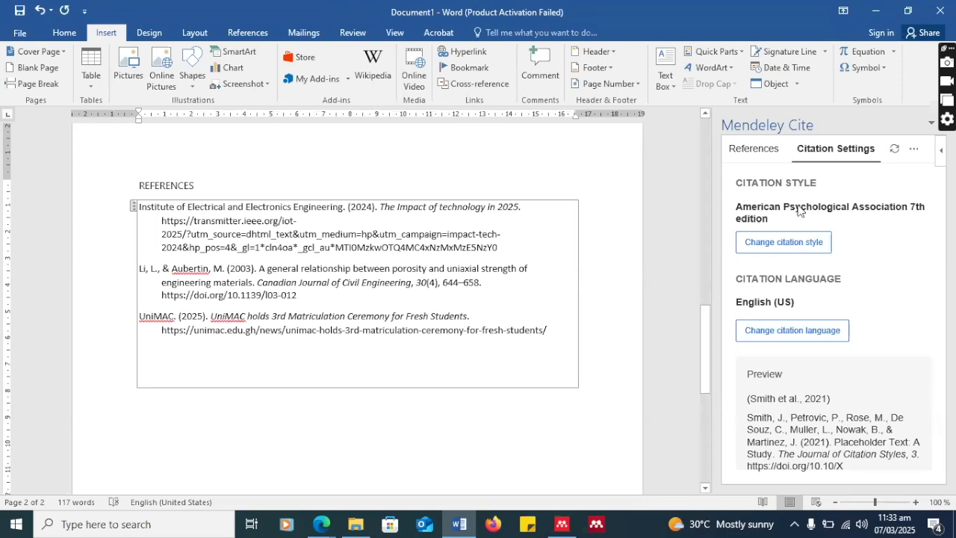
scroll(293, 327, "up", 3)
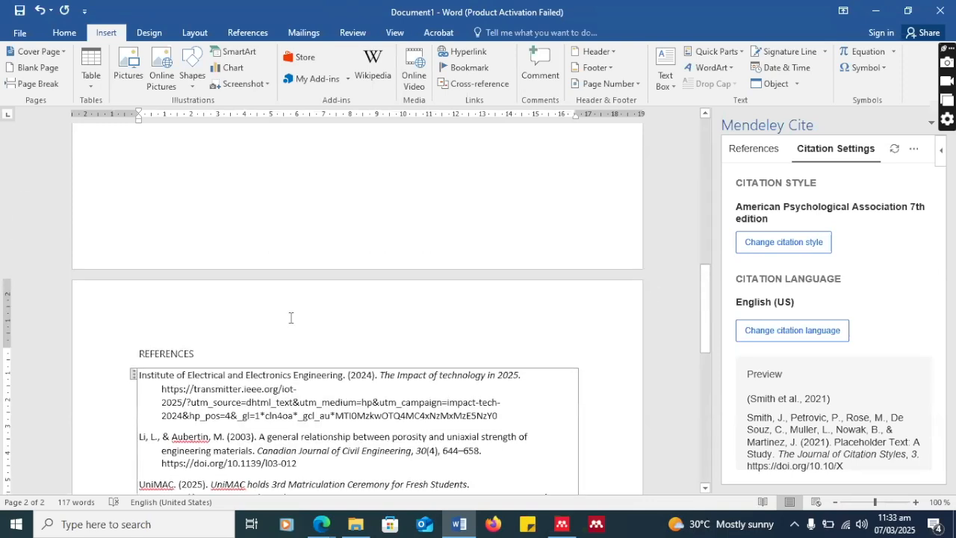
Add the placeholder line "LDJF JFLJDOFKJF DJLKJFLD ASLFDE" below the combined citation on the first page
scroll(290, 317, "up", 10)
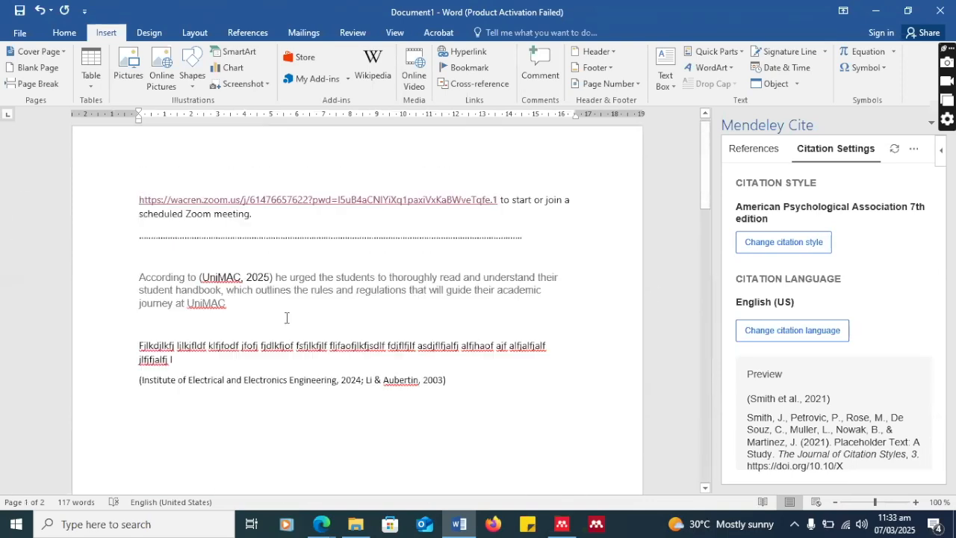
double_click(165, 249)
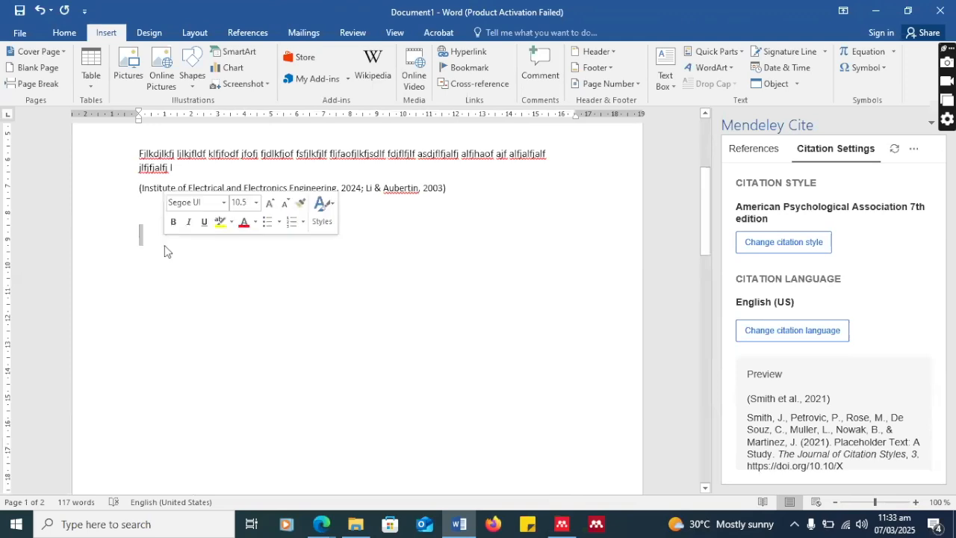
left_click(165, 246)
type("L")
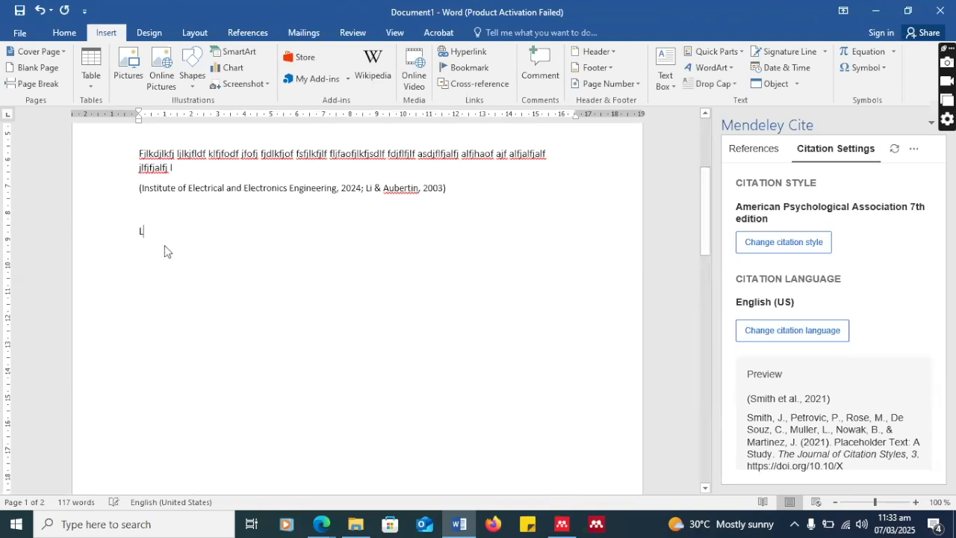
type("DJF JFLJDOFKJF DJLKJFLD ASLFDE")
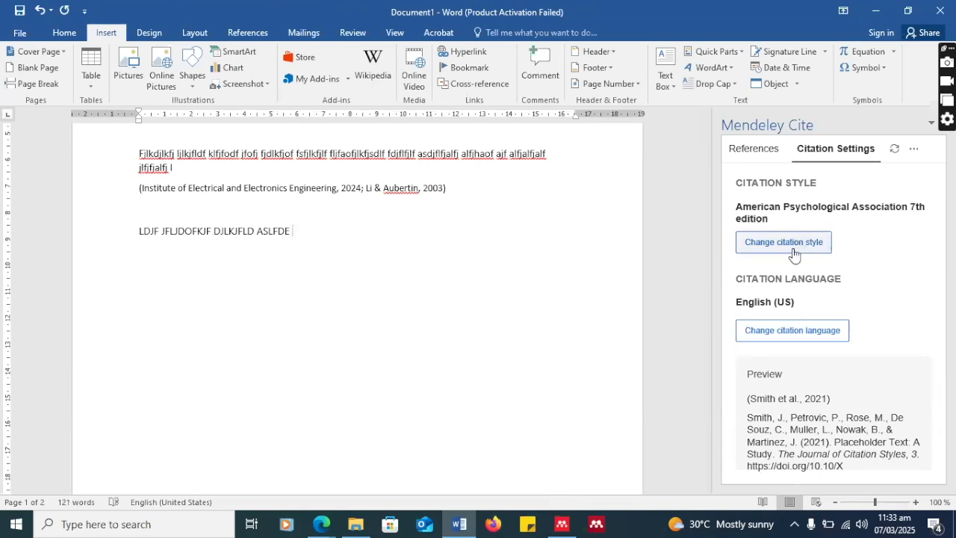
Insert one combined citation of "Guinea-Bissau is Using Blockchain to Boost Fiscal Transparency" and "Theory and application of research principles..." after the placeholder line "LDJF JFLJDOFKJF DJLKJFLD ASLFDE"
left_click(749, 148)
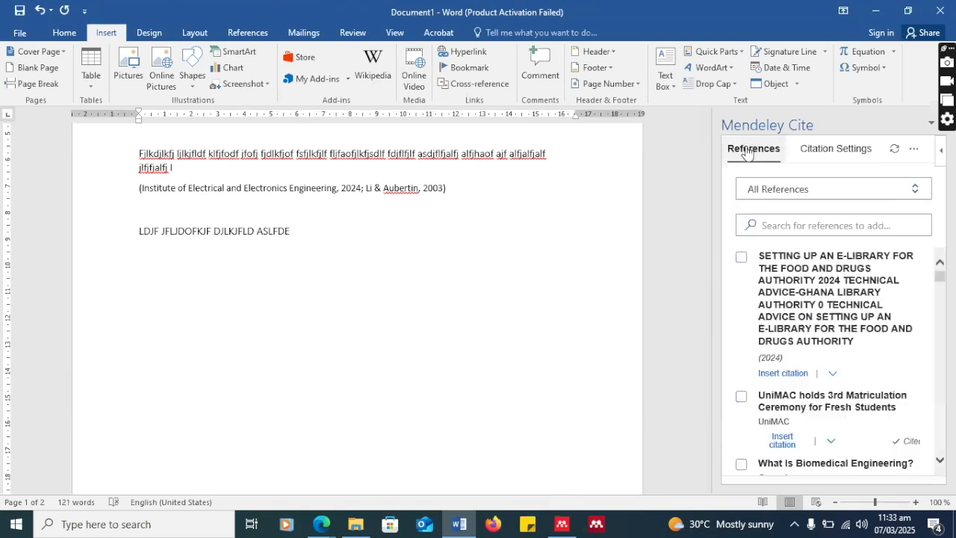
scroll(829, 302, "down", 10)
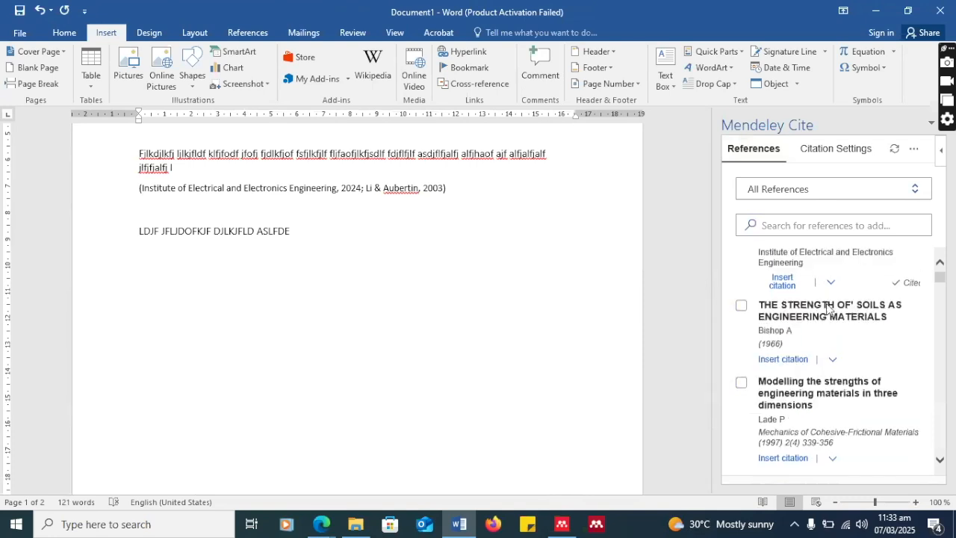
scroll(830, 309, "down", 10)
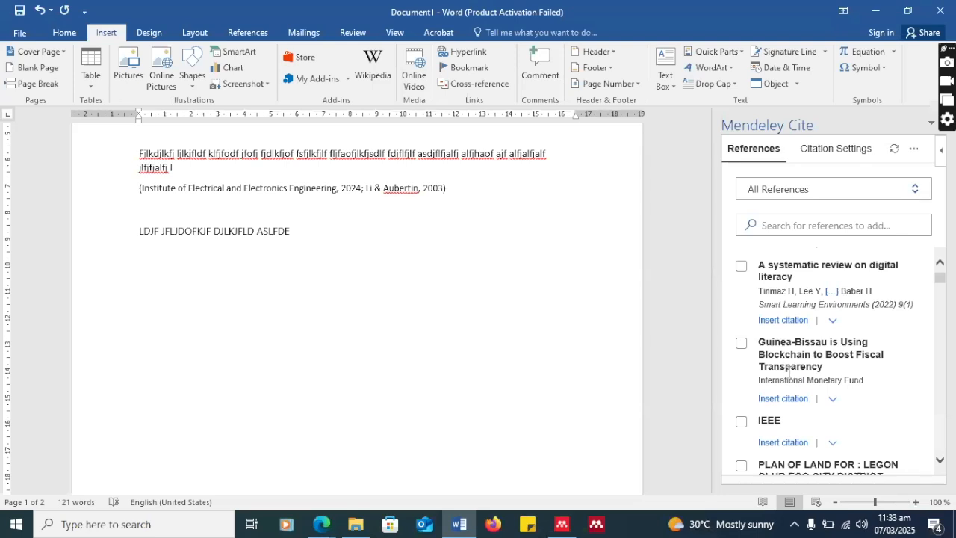
left_click(741, 345)
scroll(831, 377, "down", 3)
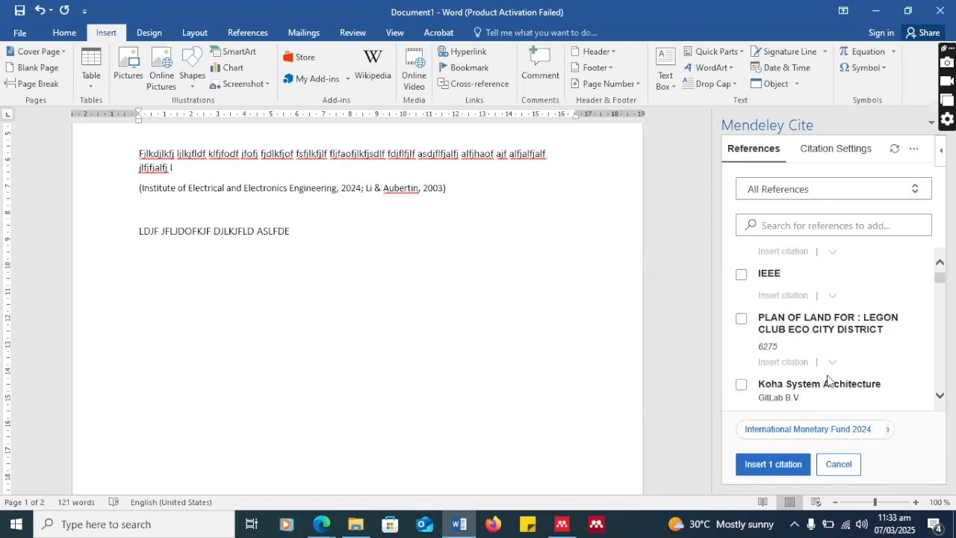
scroll(822, 370, "down", 2)
scroll(820, 364, "down", 4)
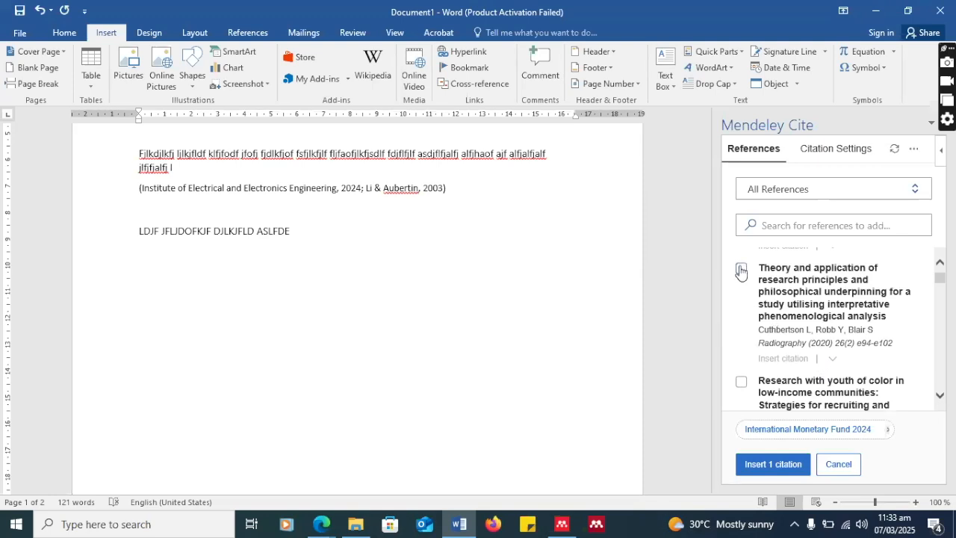
left_click(741, 270)
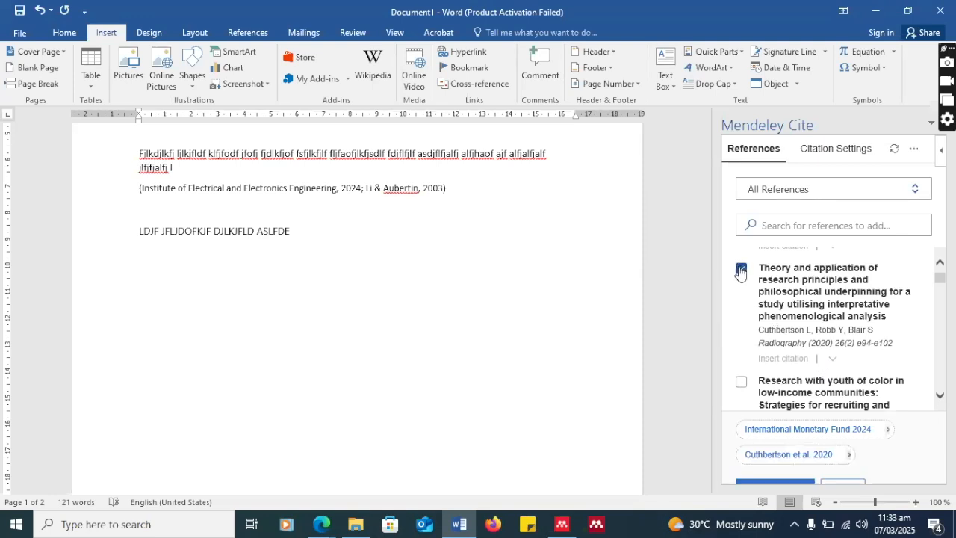
left_click(761, 486)
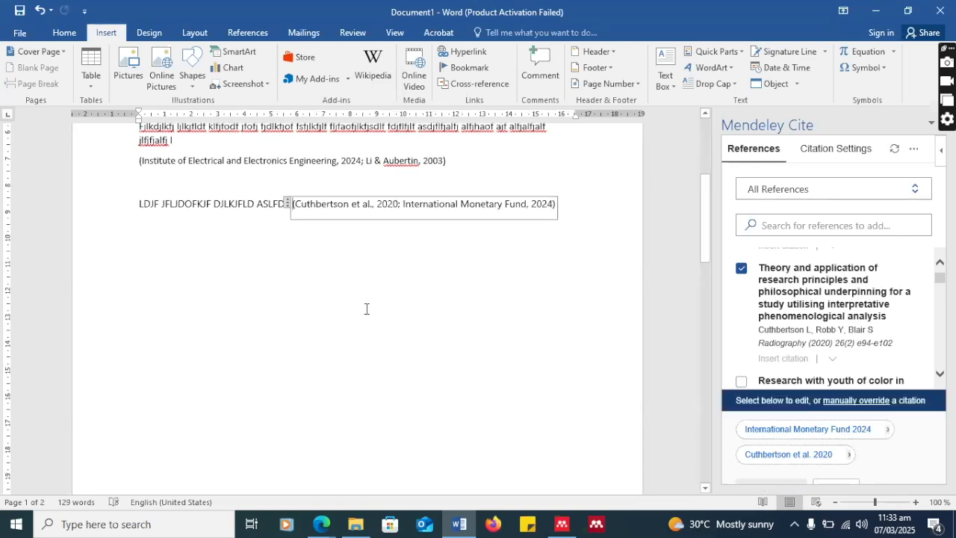
double_click(268, 292)
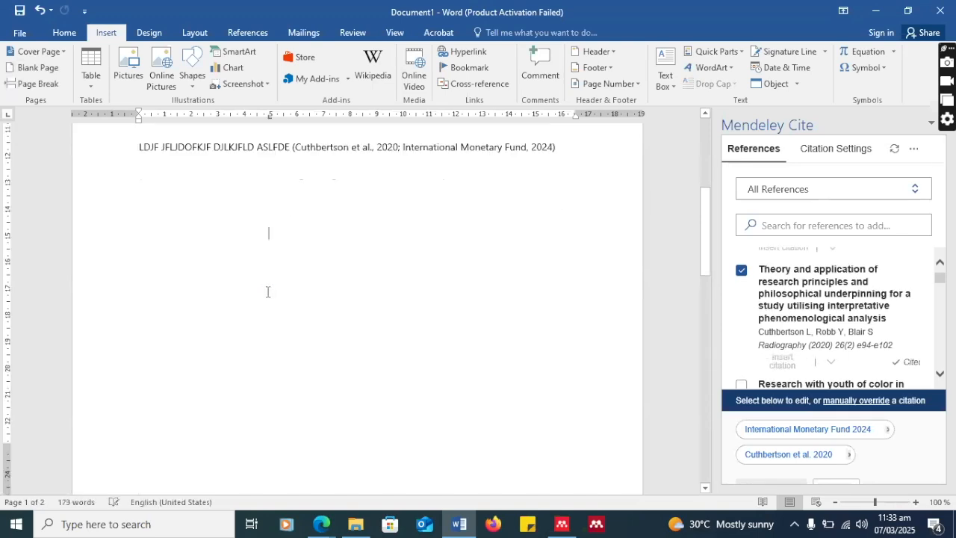
Check the updated reference list and change the Mendeley citation style to Vancouver
scroll(267, 293, "down", 8)
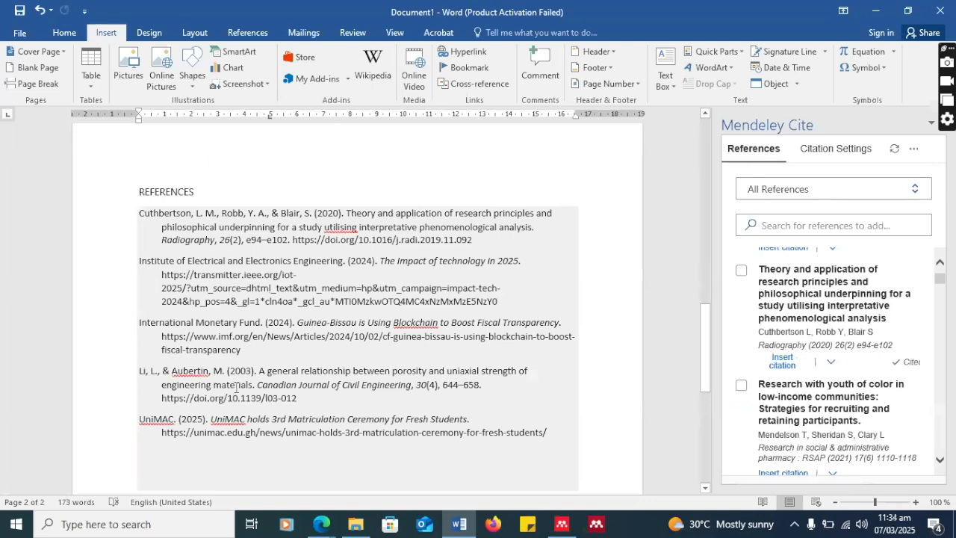
scroll(236, 387, "up", 3)
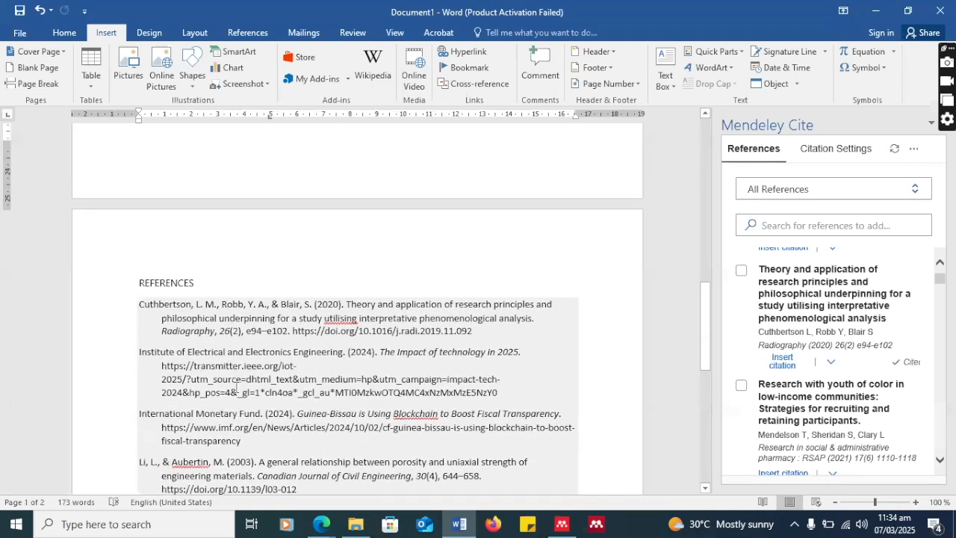
scroll(236, 387, "up", 1)
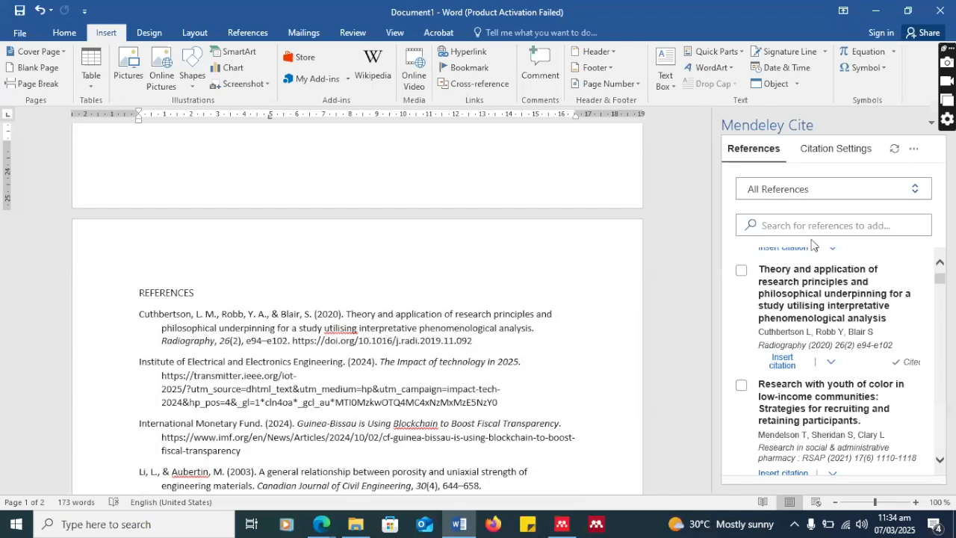
left_click(842, 150)
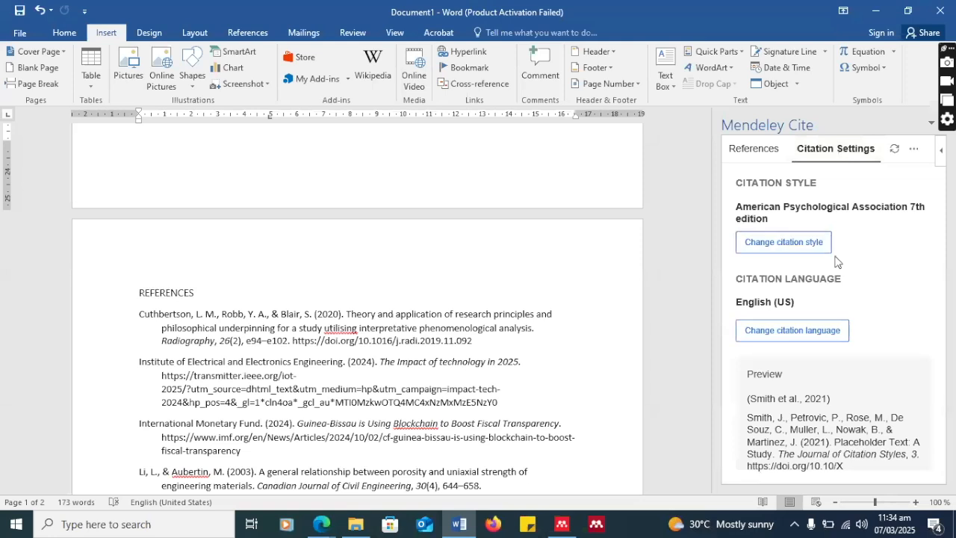
left_click(779, 248)
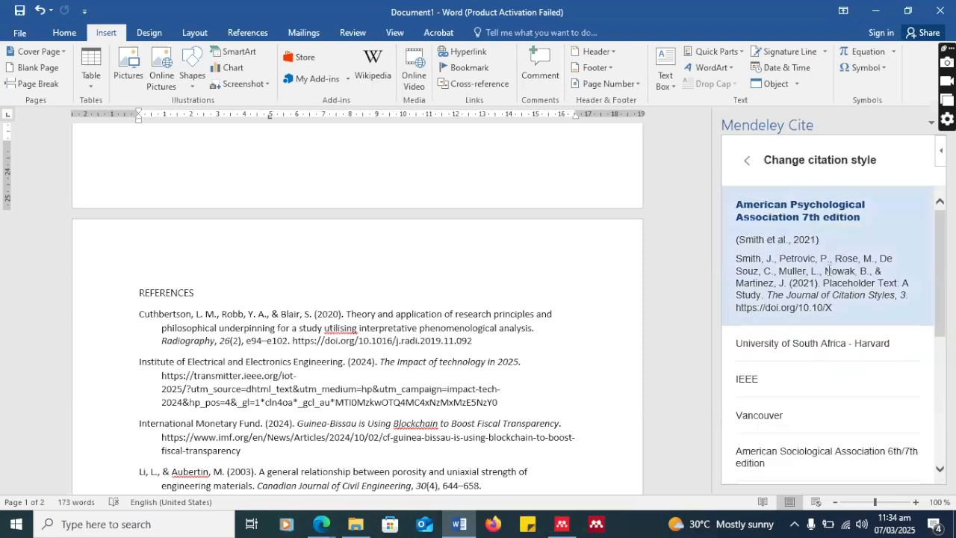
scroll(840, 299, "down", 1)
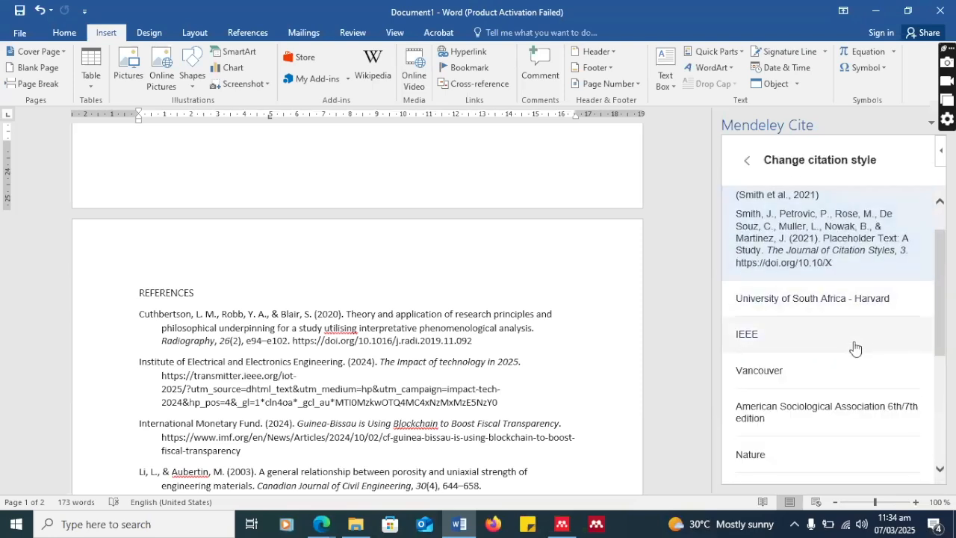
scroll(846, 334, "down", 2)
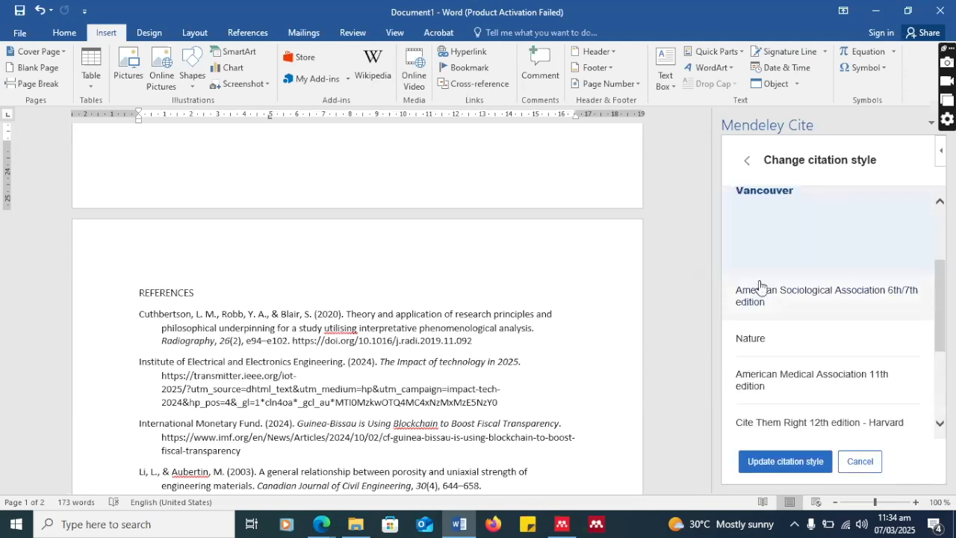
left_click(757, 287)
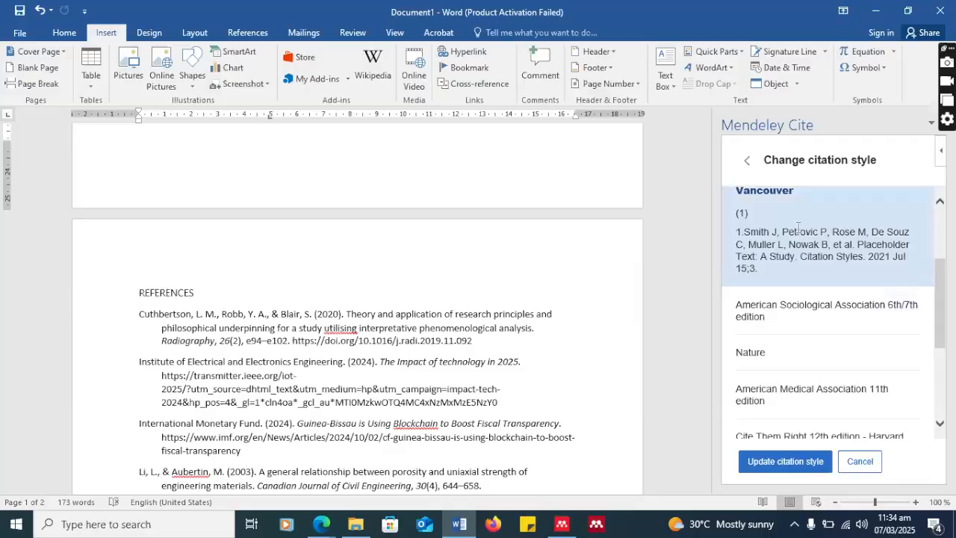
left_click(767, 465)
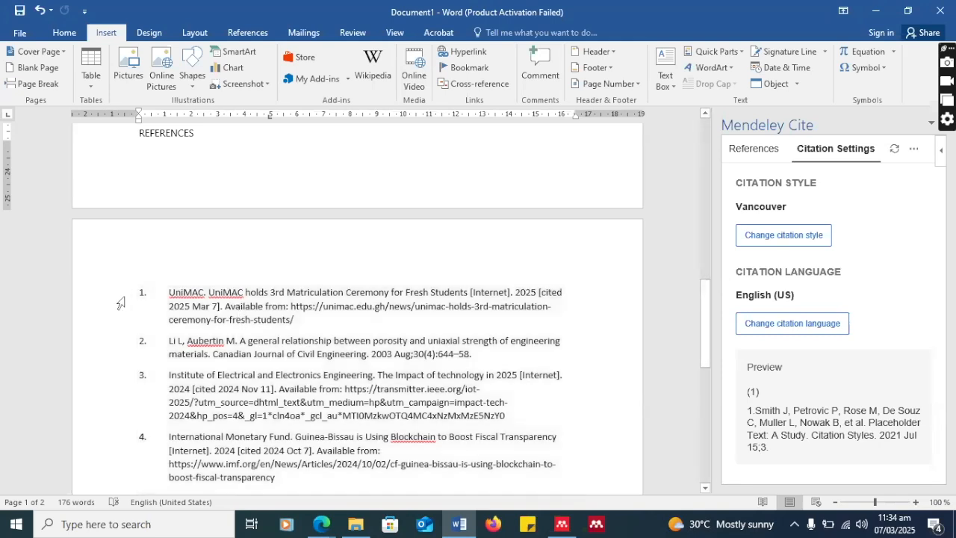
Review the in-text citations and numbered reference list, and add an empty line above the "REFERENCES" heading to push it onto the second page
scroll(344, 355, "up", 5)
scroll(344, 355, "up", 5)
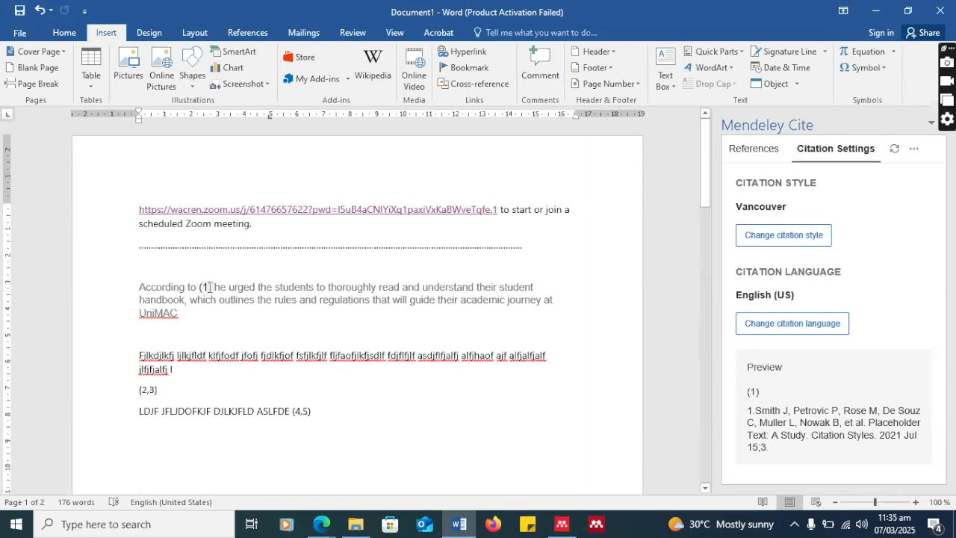
scroll(407, 368, "down", 1)
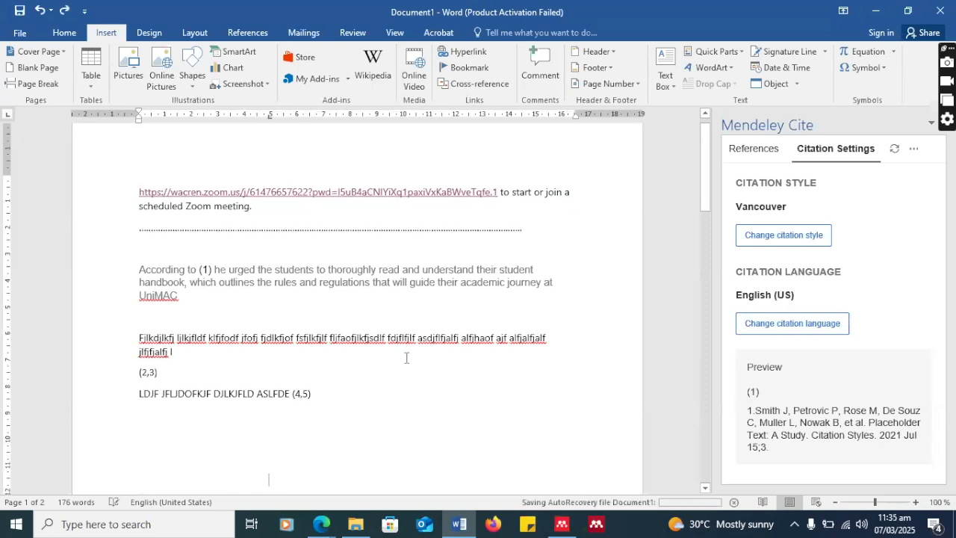
scroll(403, 366, "down", 10)
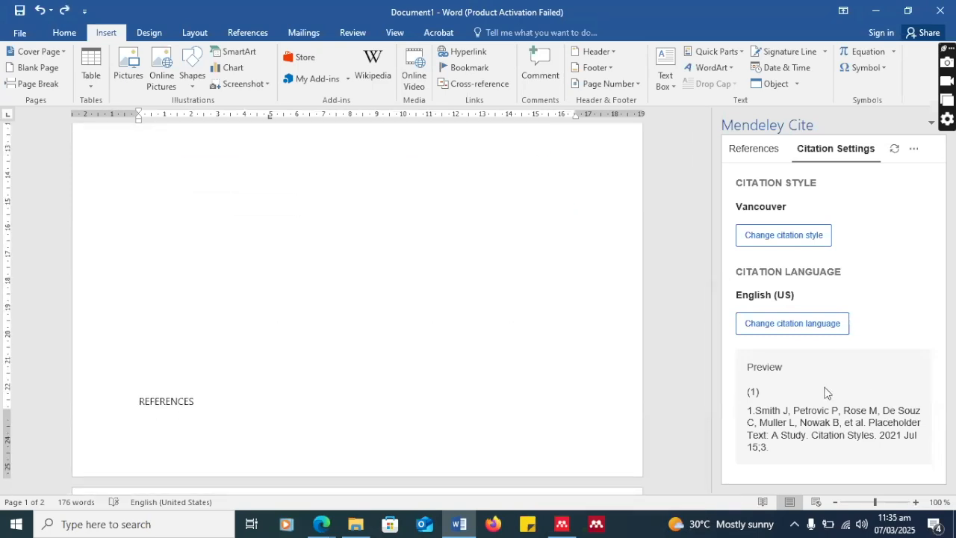
scroll(132, 269, "down", 15)
scroll(154, 290, "up", 5)
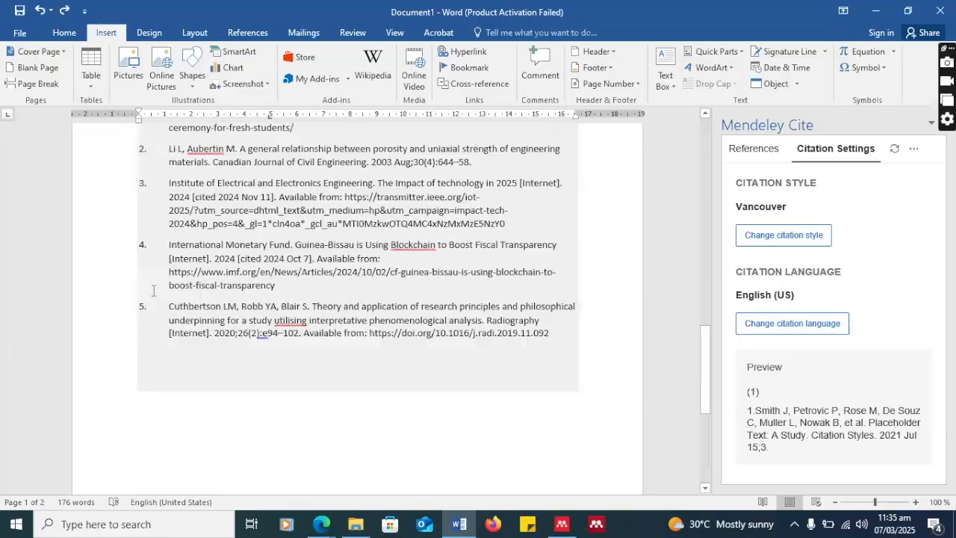
scroll(153, 289, "up", 5)
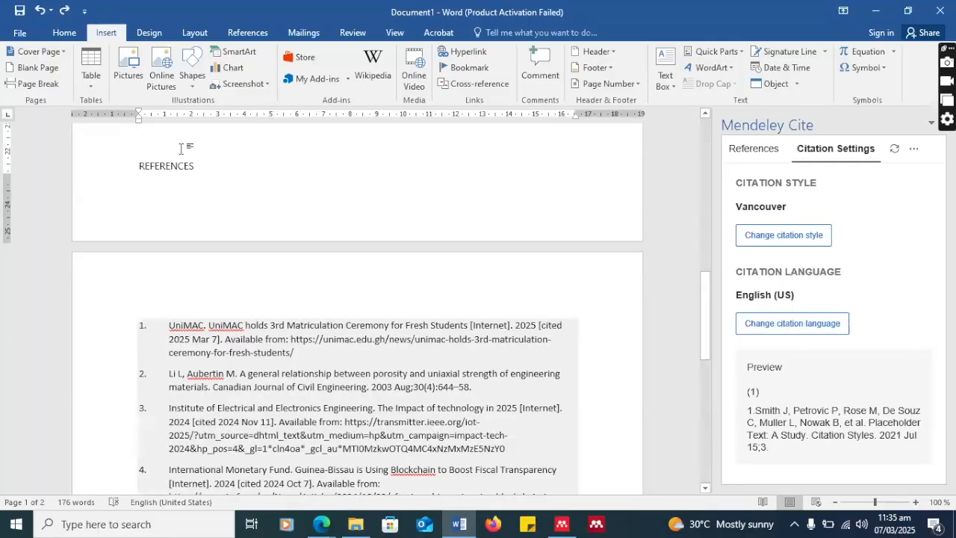
left_click(182, 148)
key("Return")
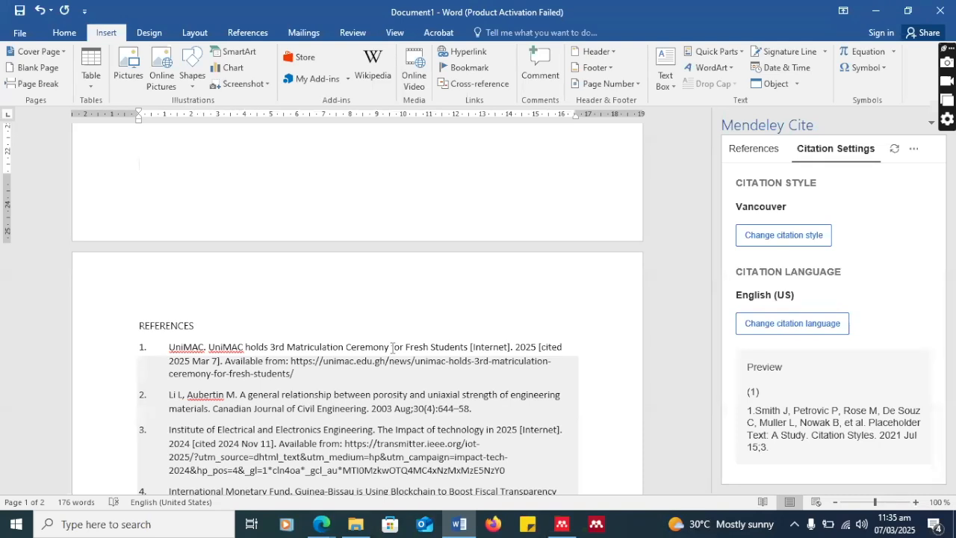
Change the Mendeley citation style back to American Psychological Association 7th edition
left_click(775, 237)
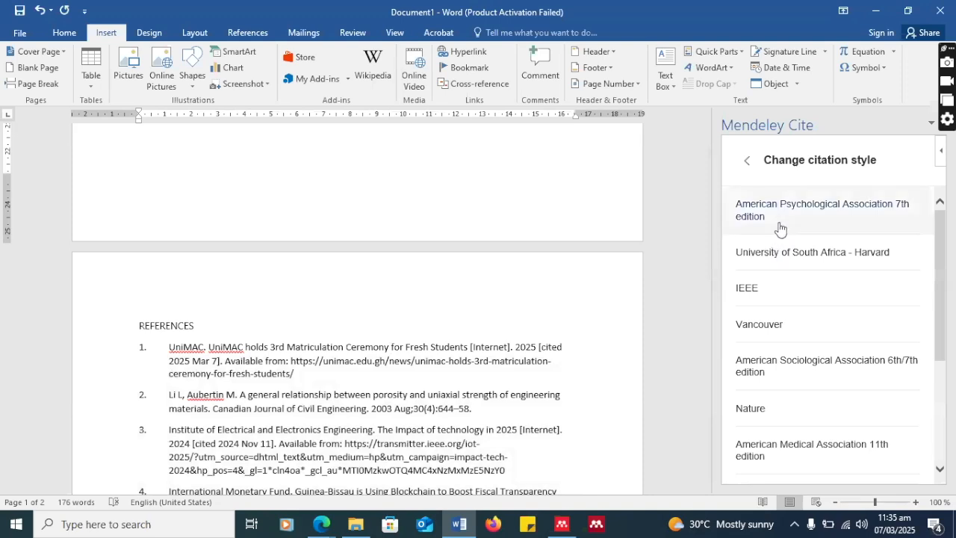
left_click(778, 215)
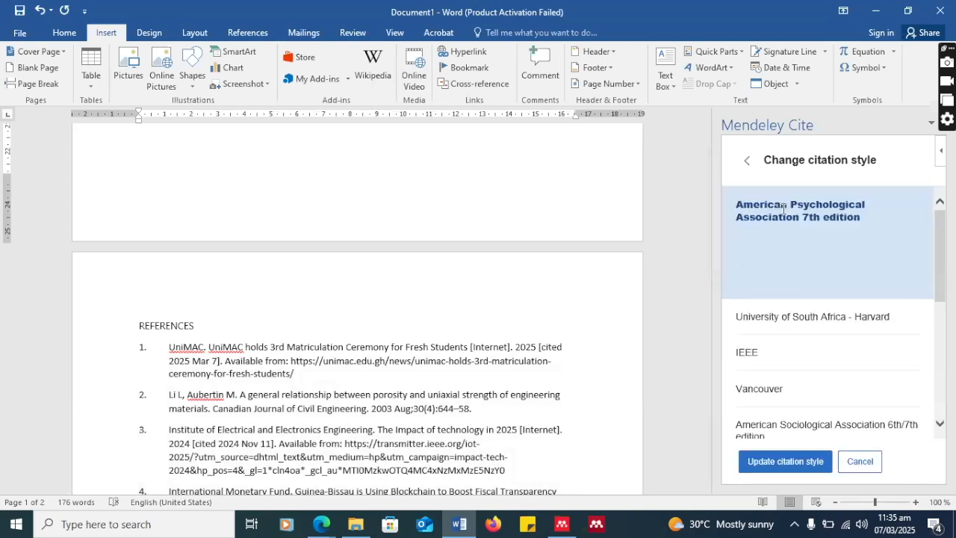
left_click(777, 462)
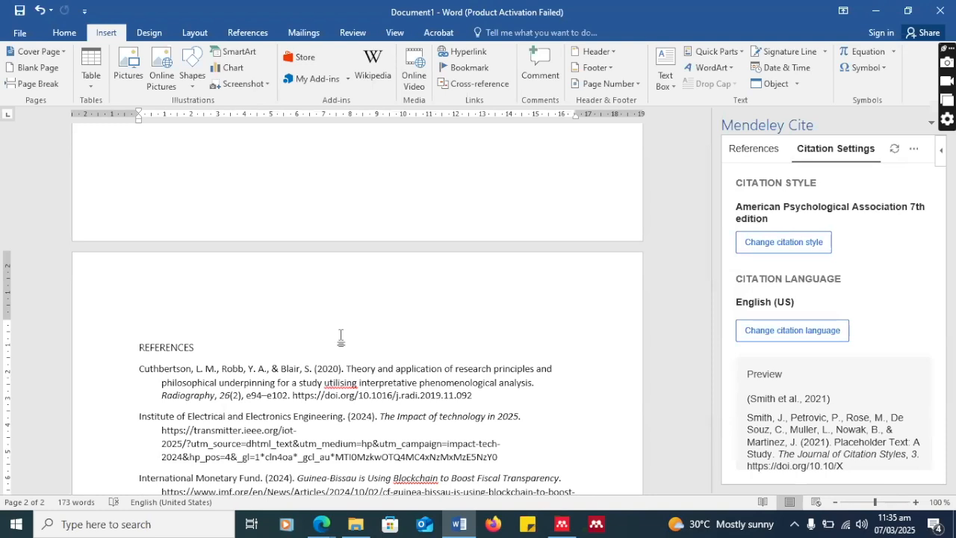
Delete the "(UniMAC, 2025)" citation after "According to" in the first paragraph
scroll(265, 369, "up", 5)
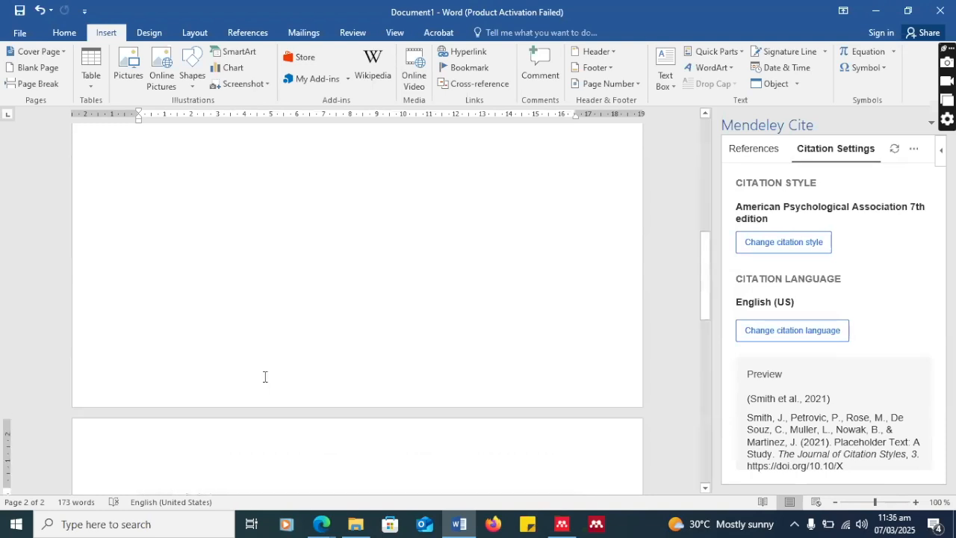
scroll(263, 373, "up", 4)
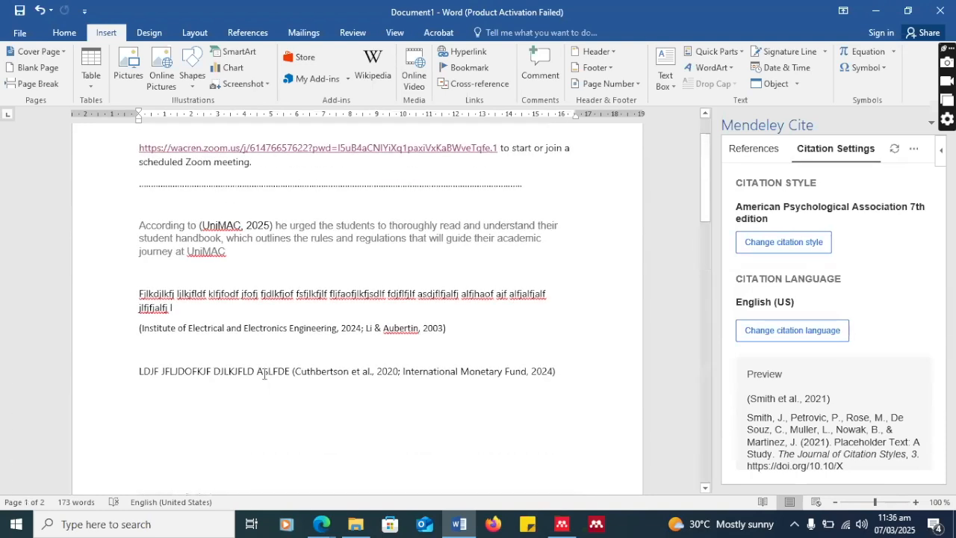
scroll(264, 373, "up", 2)
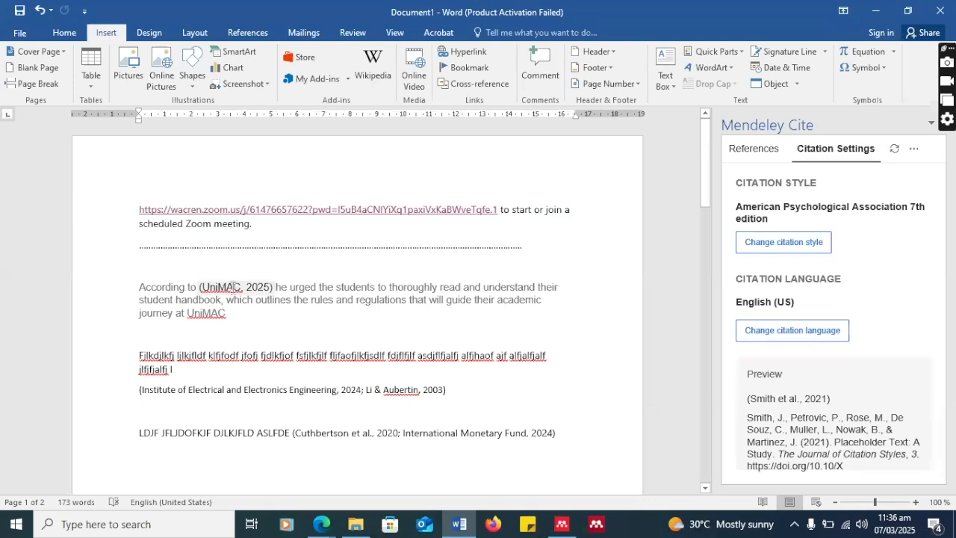
left_click(228, 285)
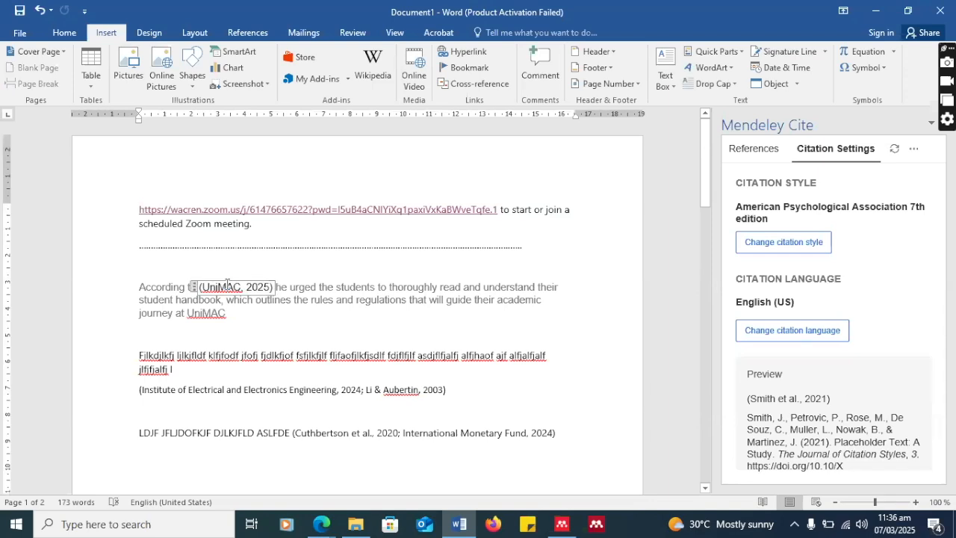
left_click(295, 287)
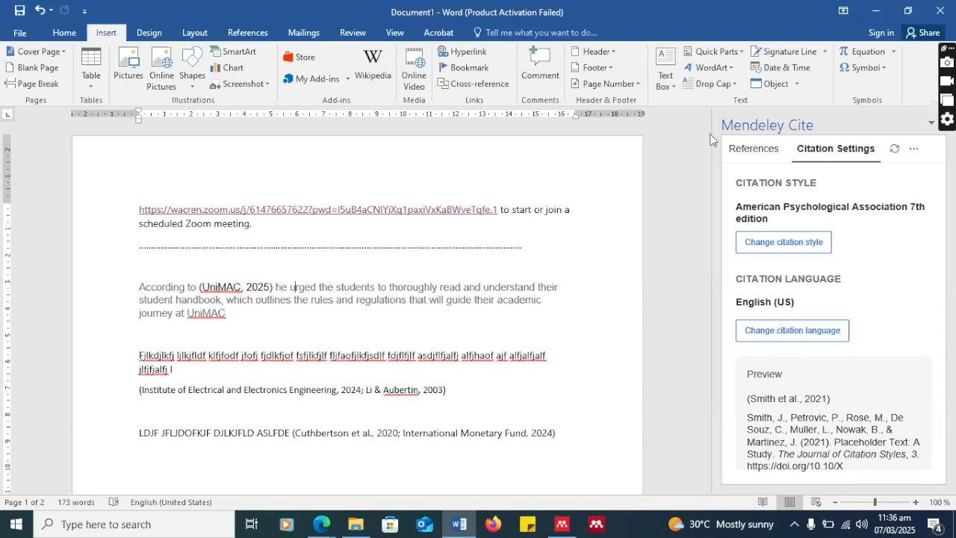
left_click(750, 159)
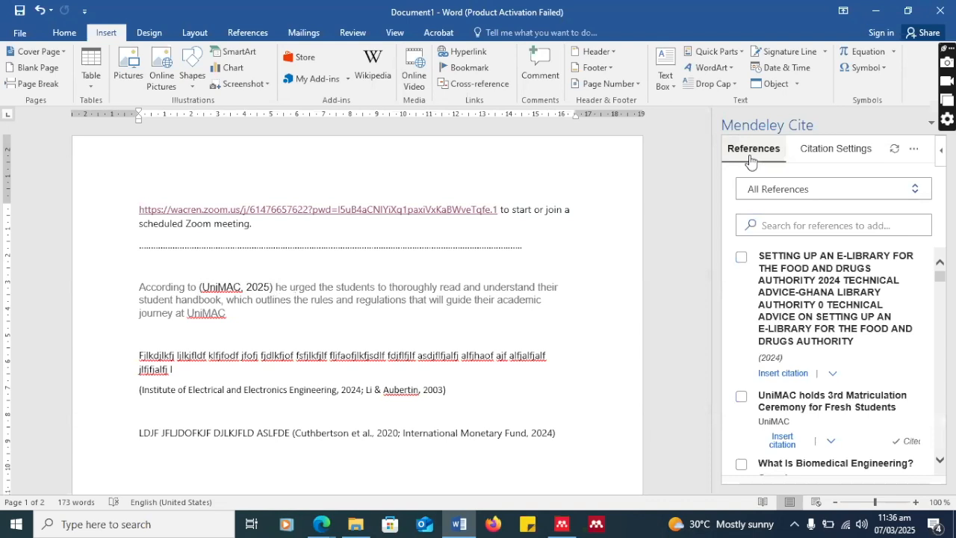
left_click(275, 290)
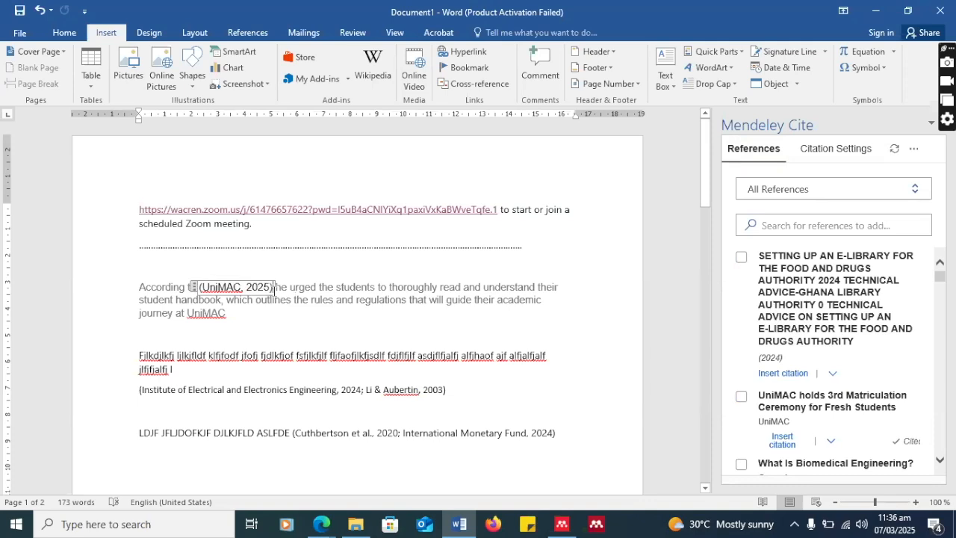
key("BackSpace")
key("BackSpace")
key("BackSpace")
key("BackSpace")
key("BackSpace")
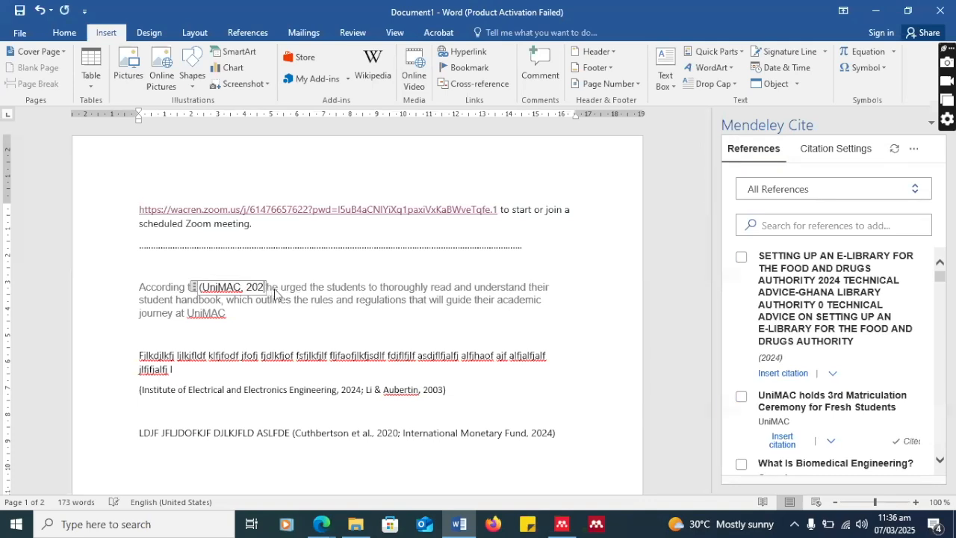
key("BackSpace")
key("BackSpace")
key("BackSpace")
key("BackSpace")
key("BackSpace")
key("BackSpace")
key("BackSpace")
key("BackSpace")
key("BackSpace")
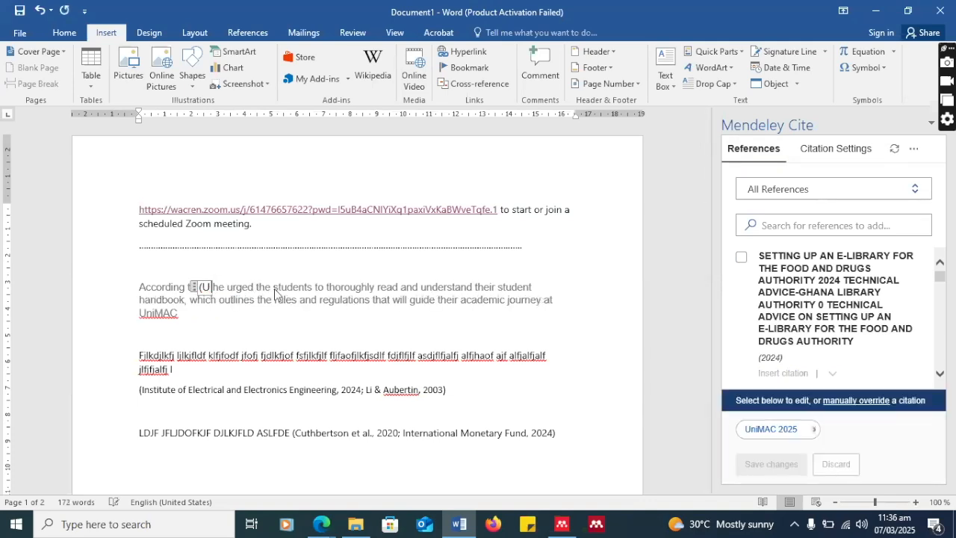
key("BackSpace")
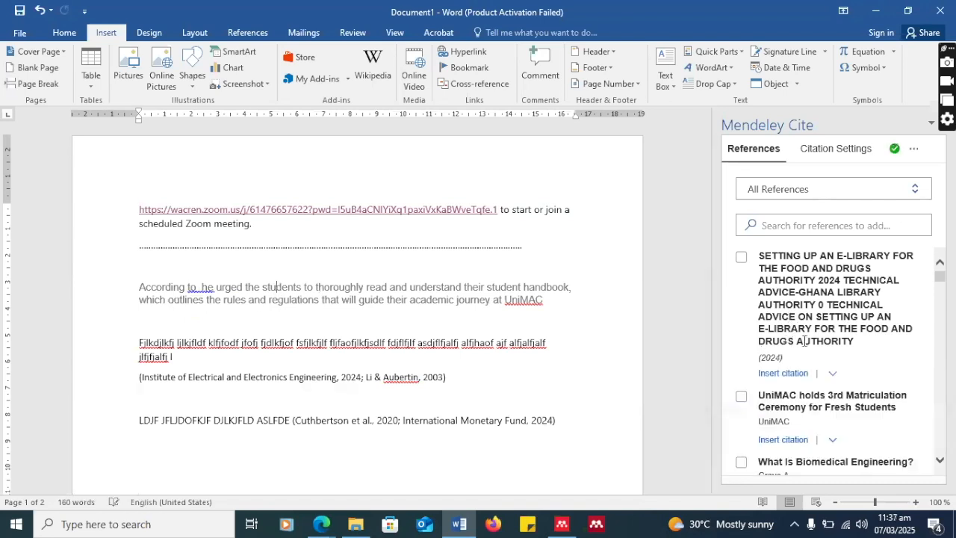
Try inserting the "UniMAC holds 3rd Matriculation Ceremony for Fresh Students" citation as Author (Year) within the word "students", and undo the misplaced insertion
scroll(822, 415, "down", 1)
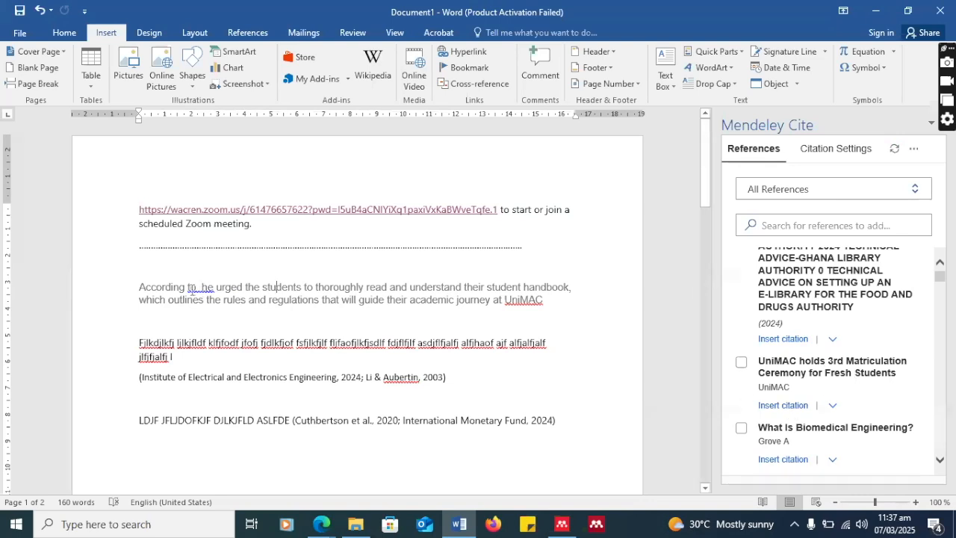
left_click(833, 407)
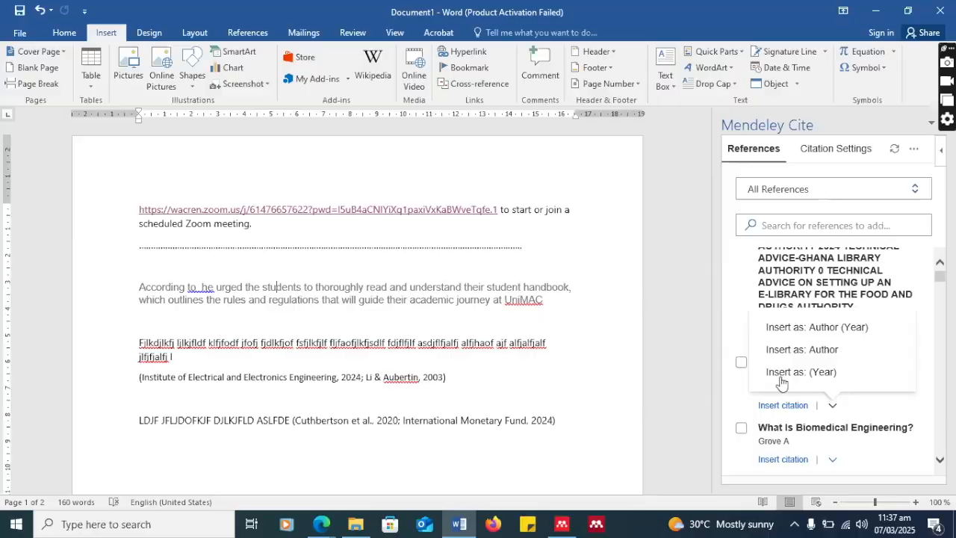
left_click(827, 329)
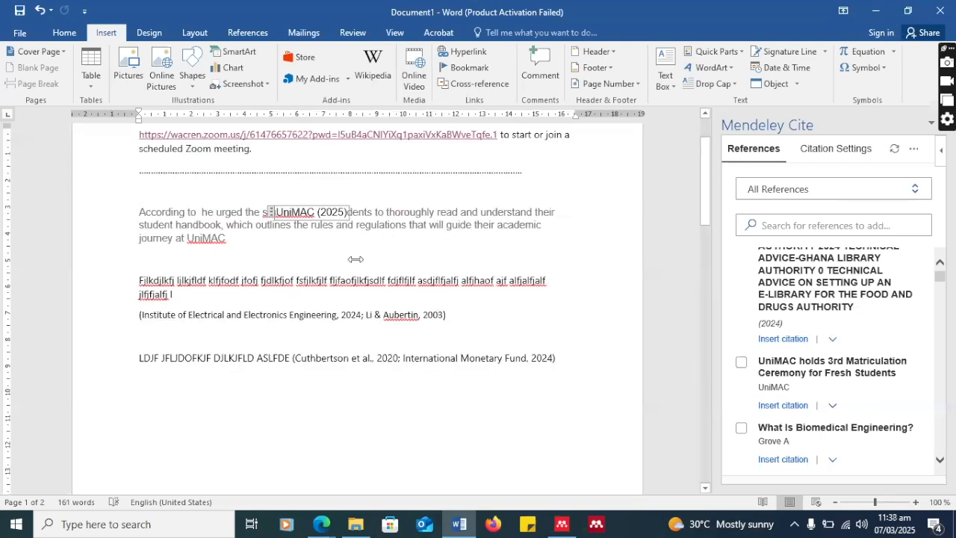
left_click(334, 211)
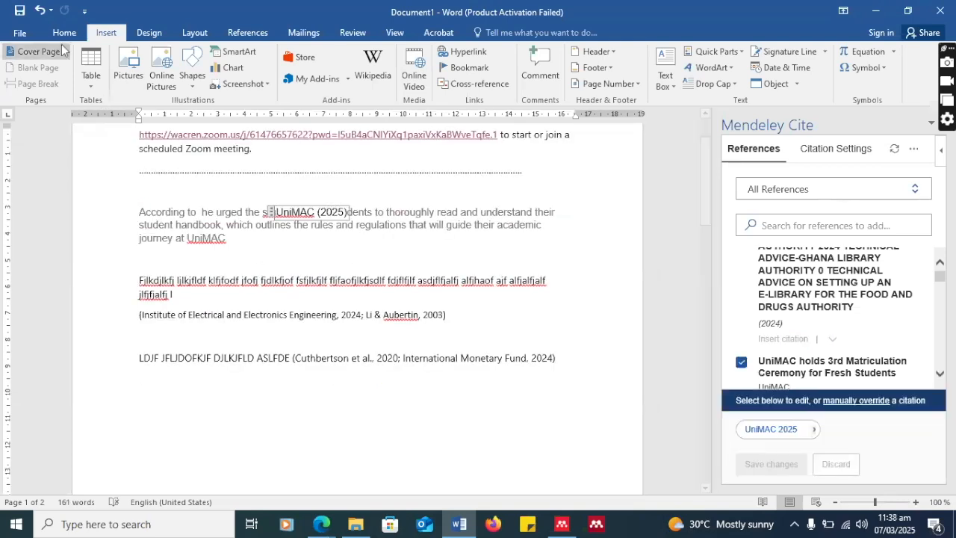
left_click(40, 13)
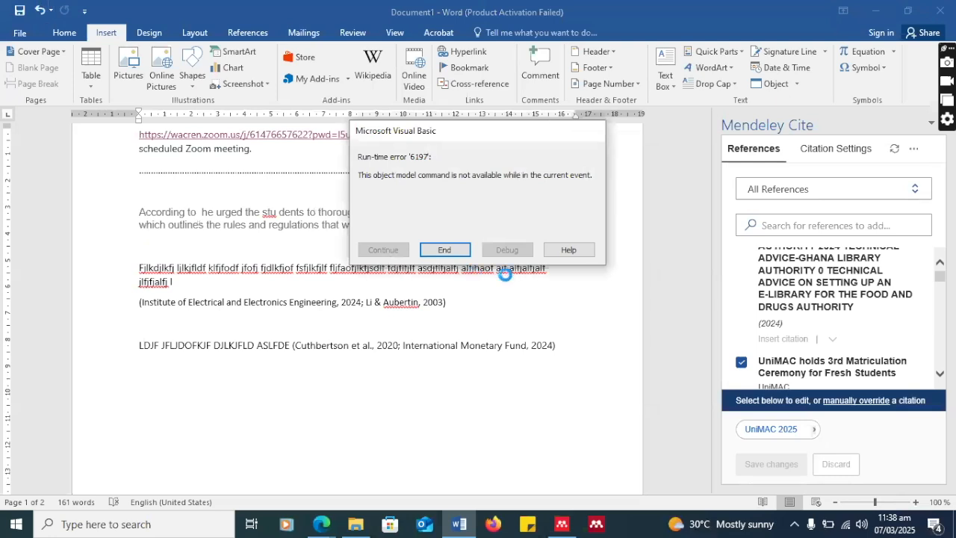
left_click(453, 250)
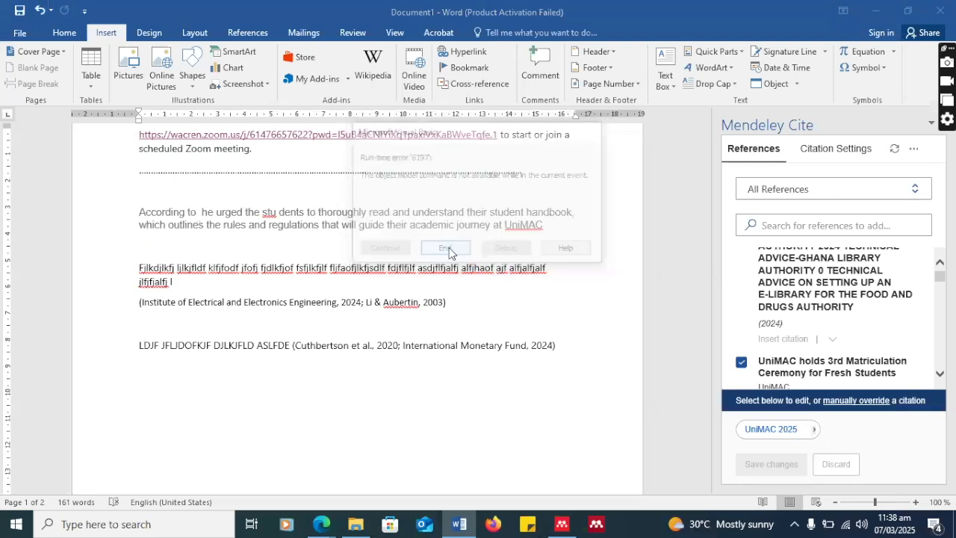
Insert the "UniMAC holds 3rd Matriculation Ceremony for Fresh Students" citation as Author (Year) right after "According to"
scroll(406, 249, "up", 2)
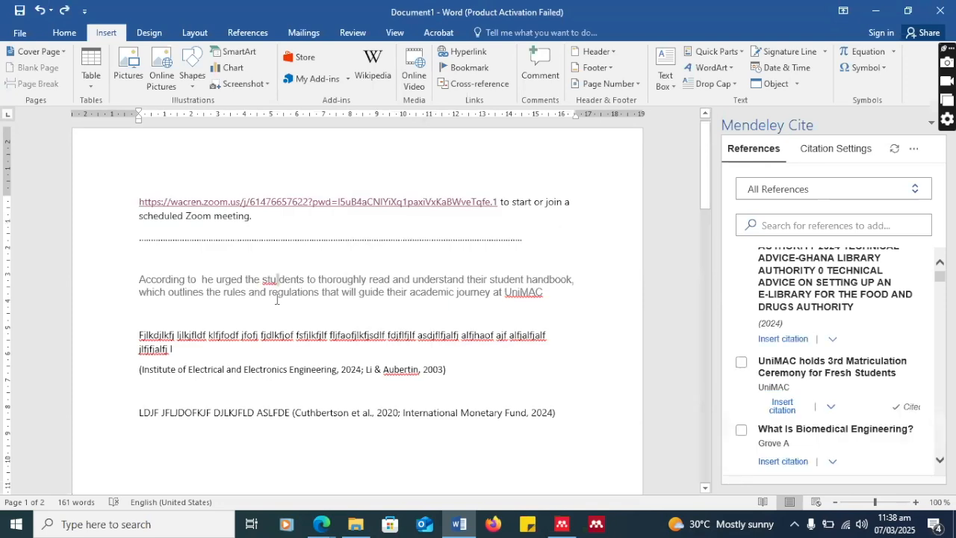
left_click(198, 279)
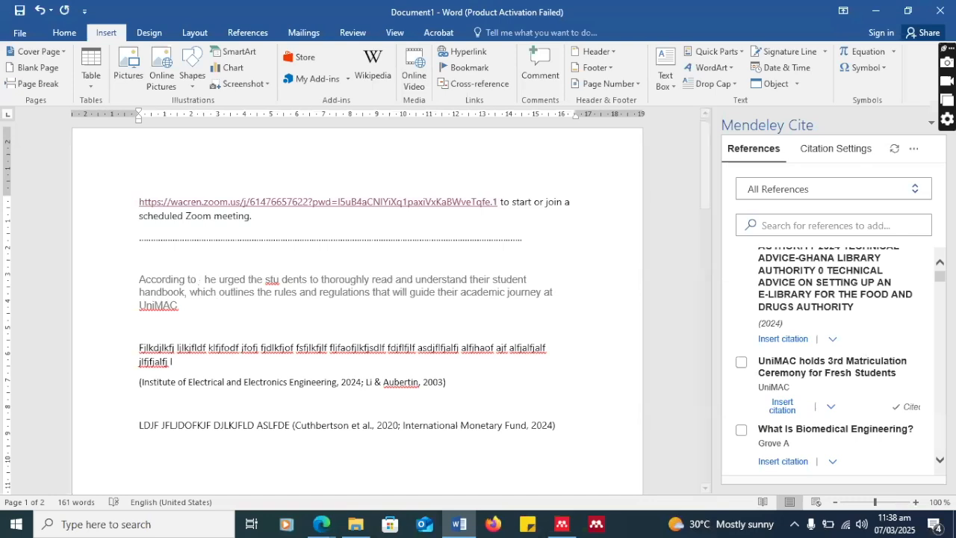
left_click(830, 405)
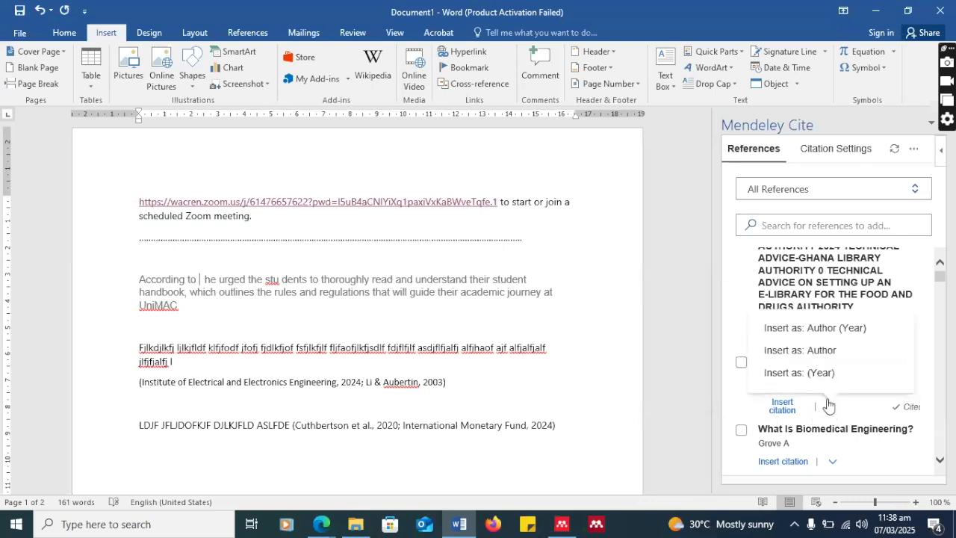
left_click(813, 328)
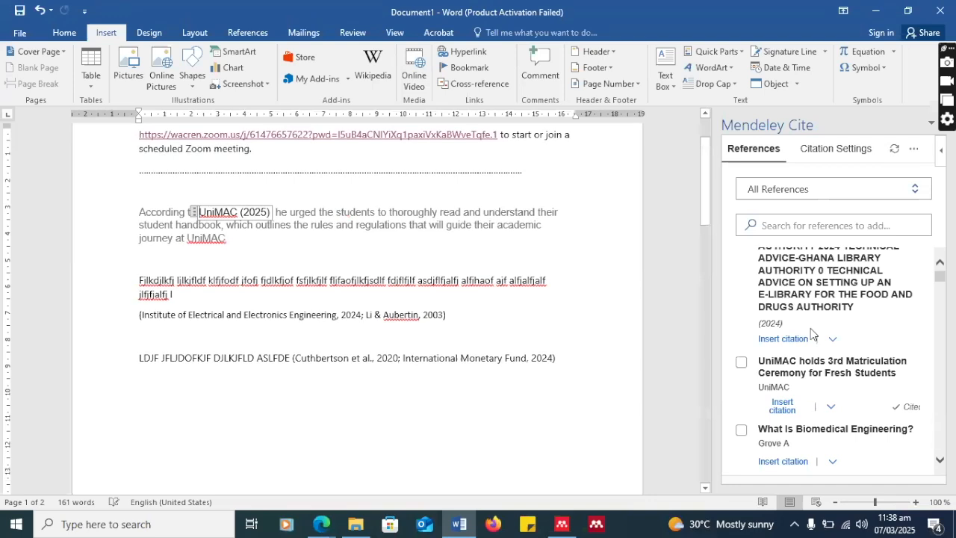
left_click(300, 390)
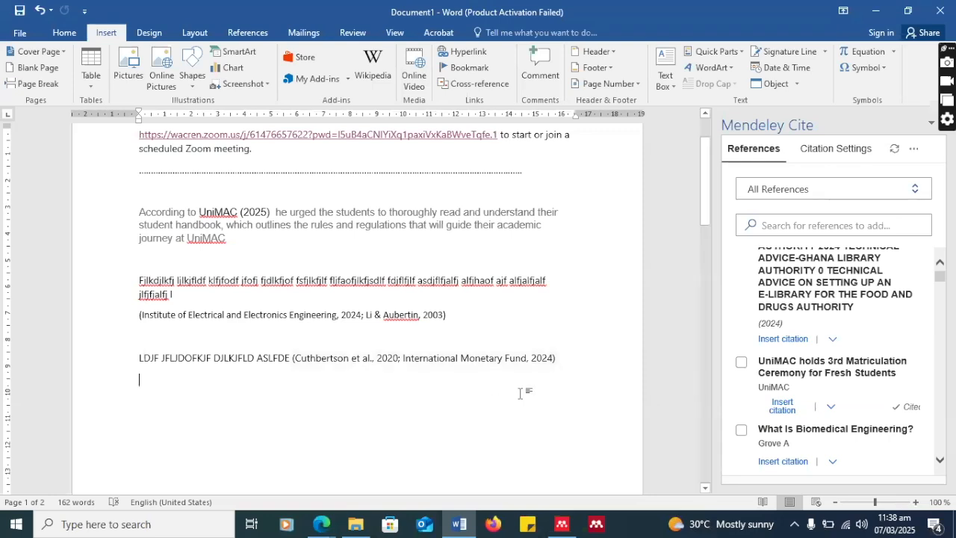
Review the in-text citations, the reference list on the second page and the references marked as cited in the Mendeley library
scroll(419, 390, "down", 2)
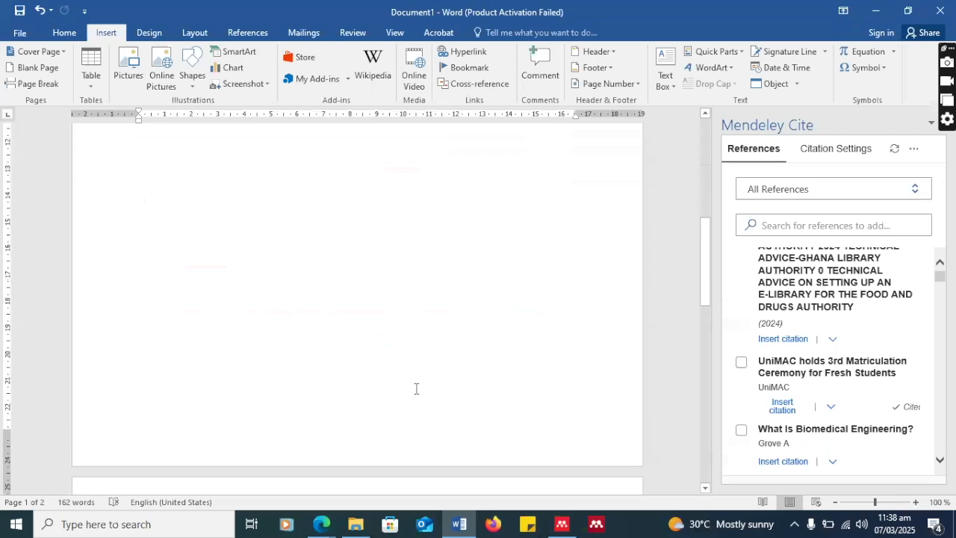
scroll(421, 386, "up", 2)
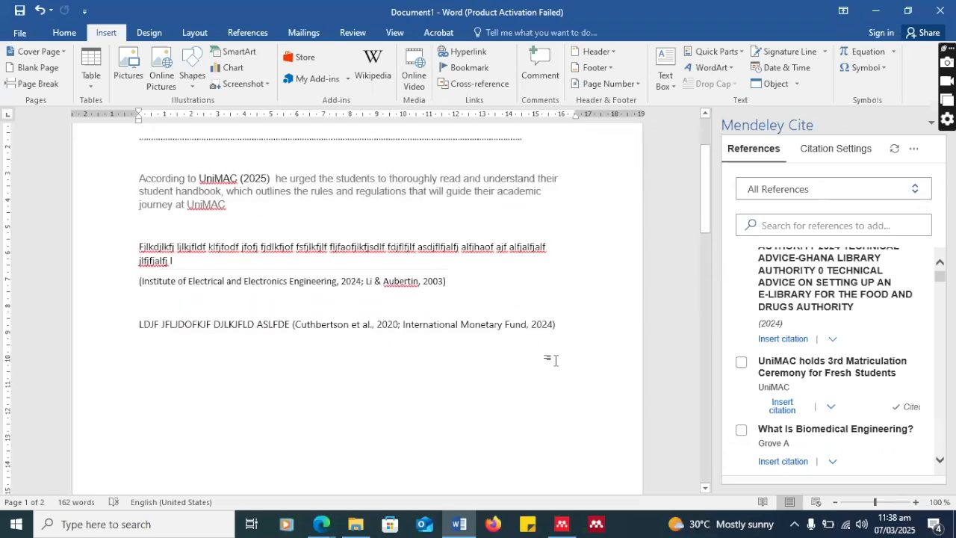
scroll(785, 372, "up", 1)
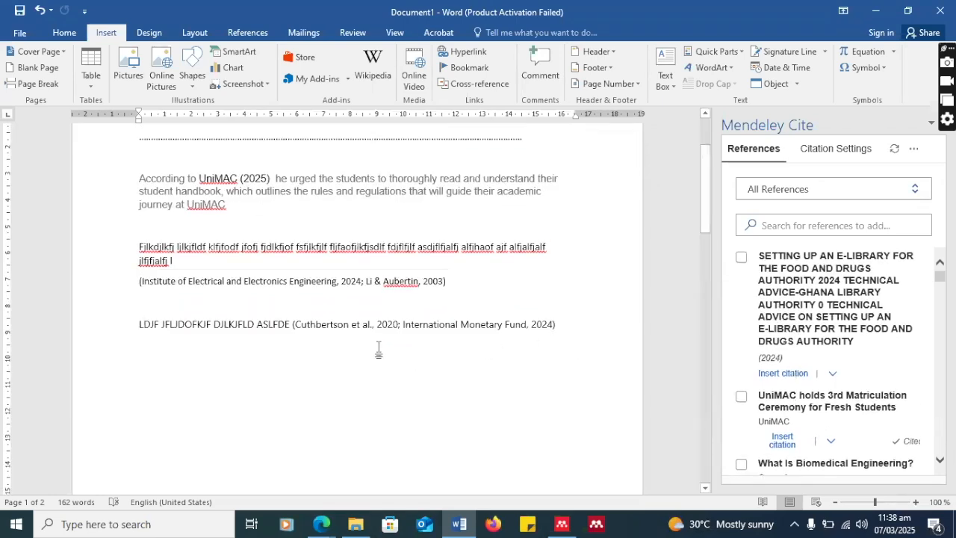
scroll(357, 344, "up", 2)
scroll(357, 345, "down", 6)
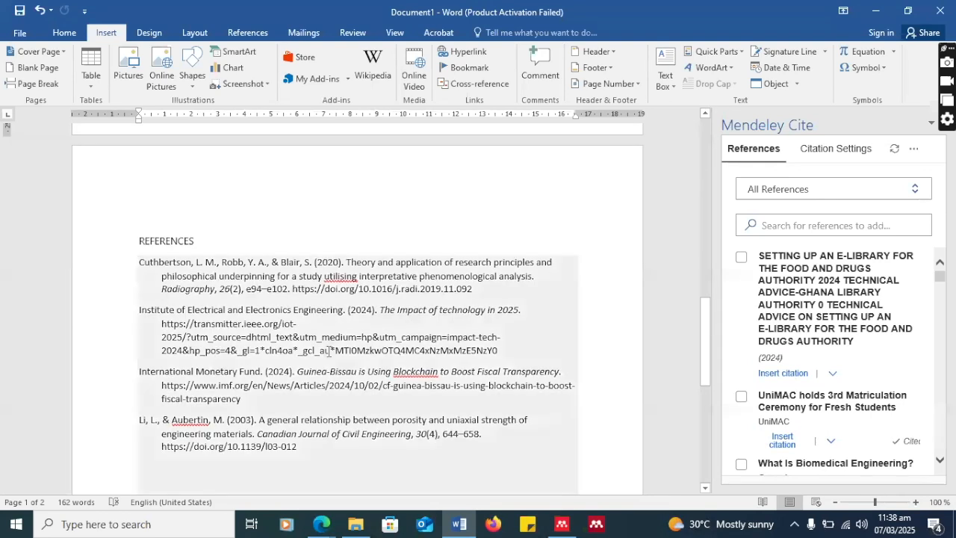
scroll(326, 353, "down", 2)
scroll(320, 337, "up", 6)
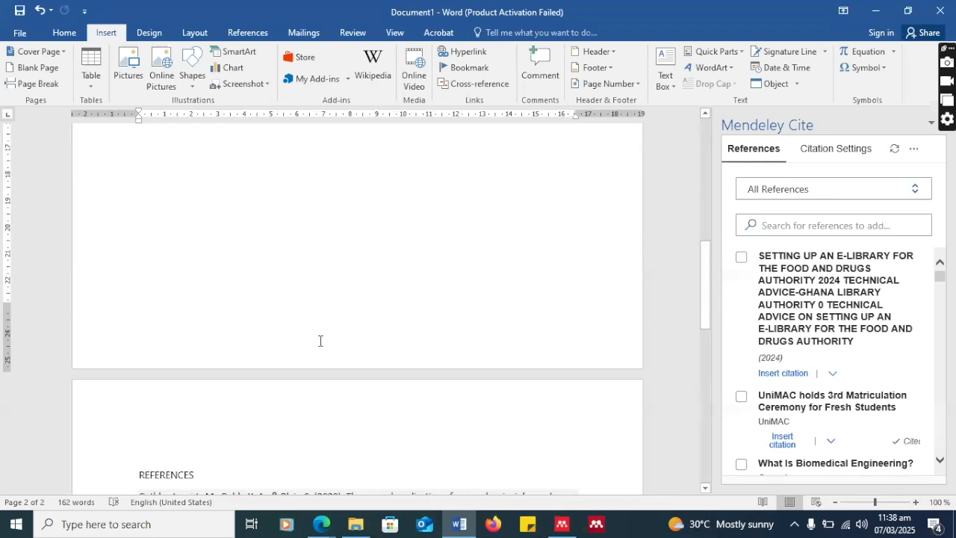
scroll(837, 341, "down", 3)
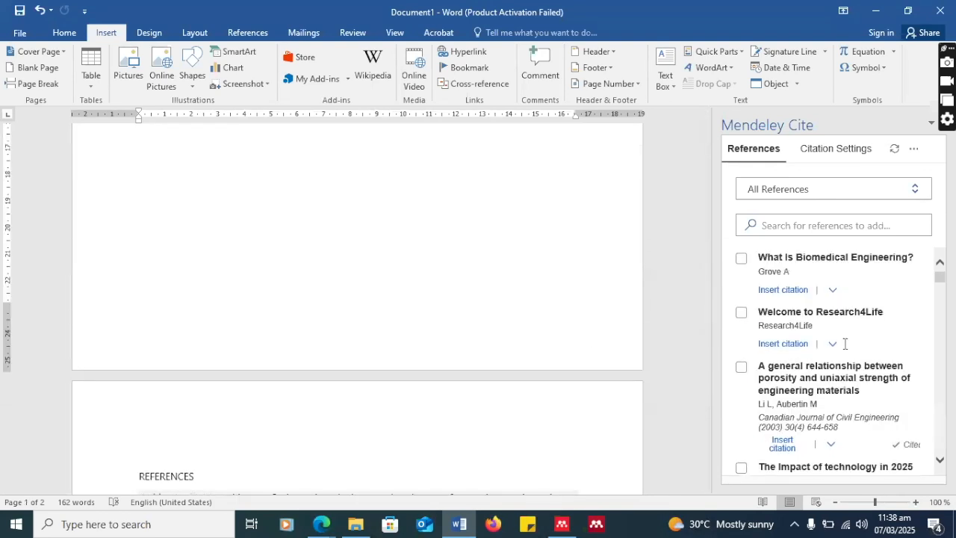
scroll(845, 344, "down", 3)
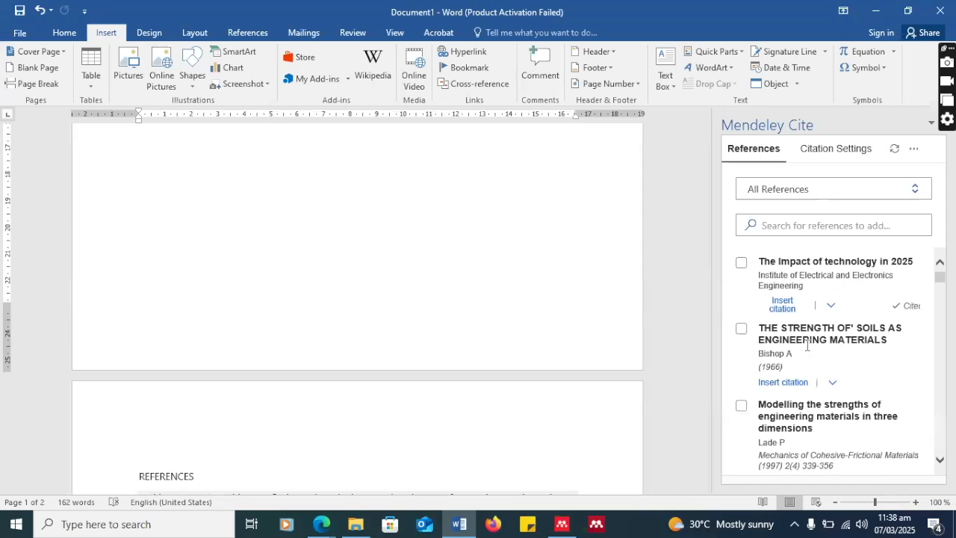
scroll(55, 273, "up", 10)
scroll(277, 350, "up", 5)
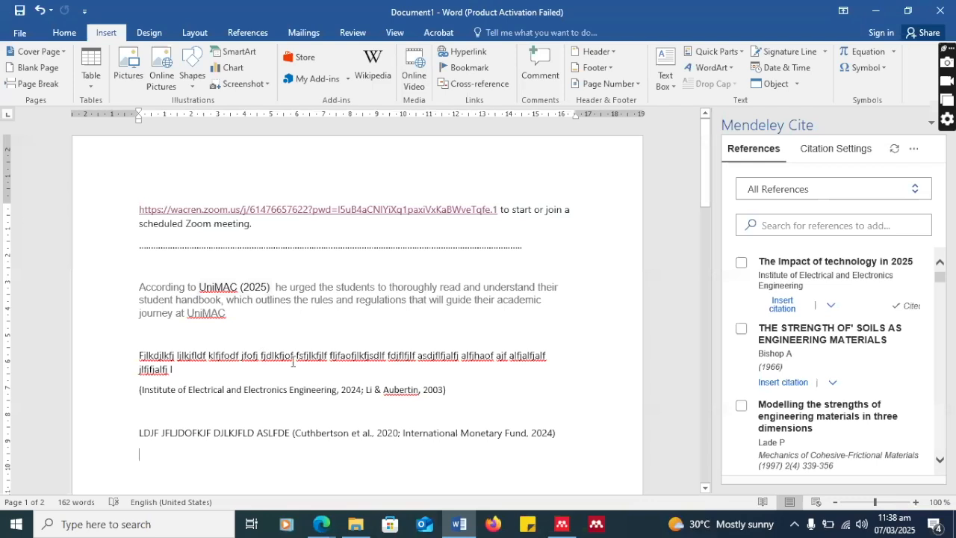
Change the year of the UniMAC citation to 2024 directly in the text, and dismiss the manual override without saving
left_click(268, 287)
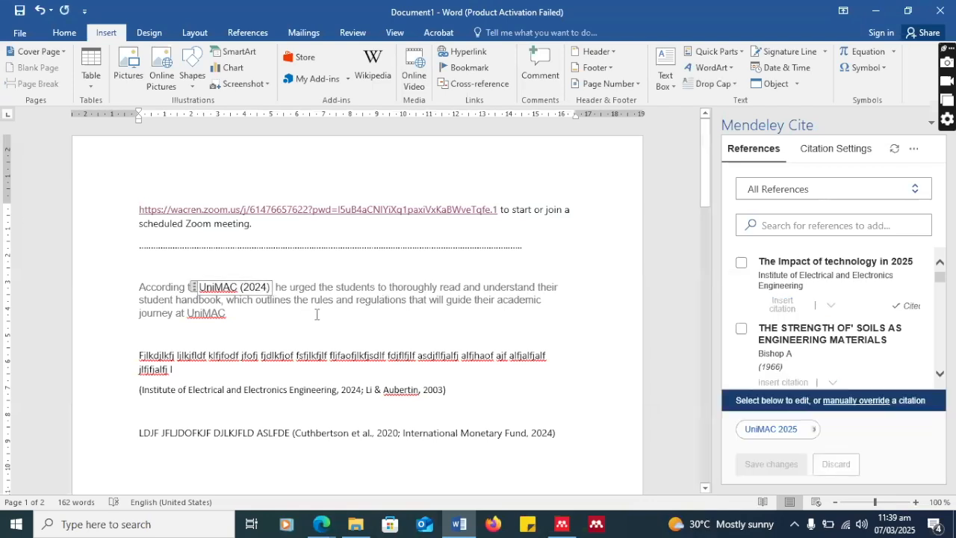
left_click(402, 332)
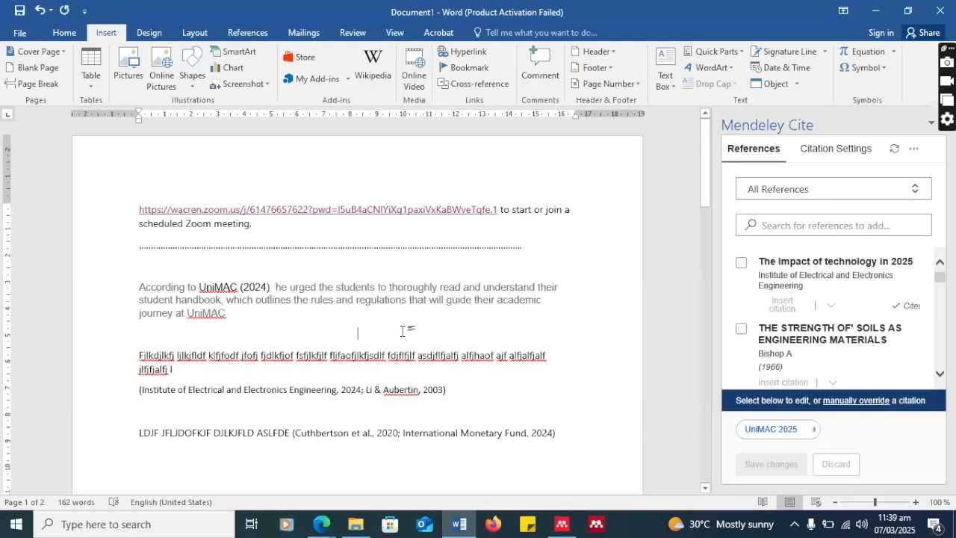
left_click(233, 287)
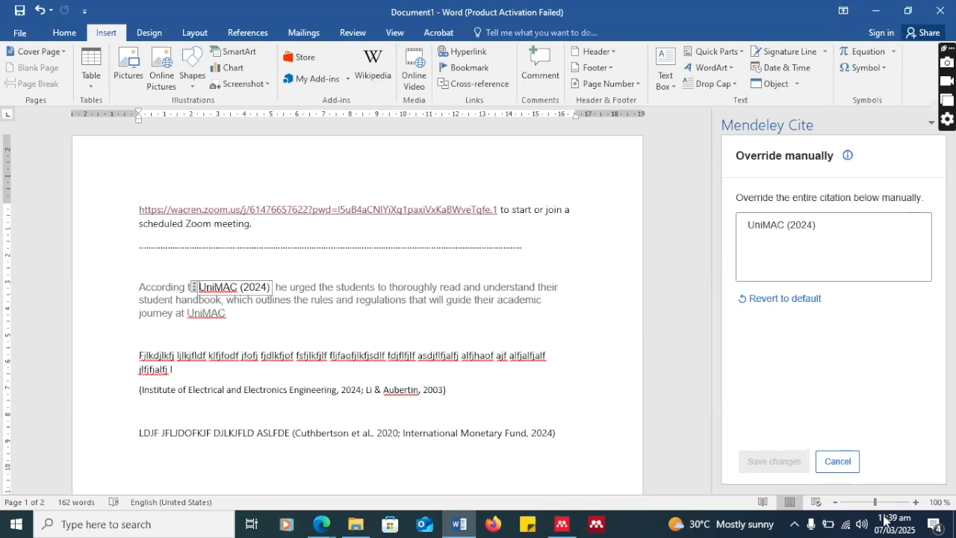
left_click(839, 462)
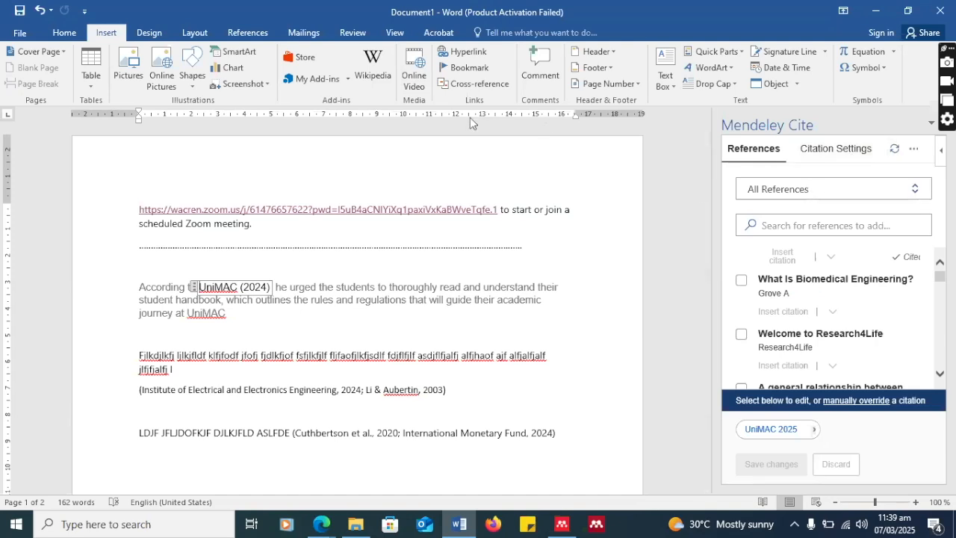
Review the Mendeley Cite citation settings, its extra commands and the More options page, and return to the reference list
left_click(820, 148)
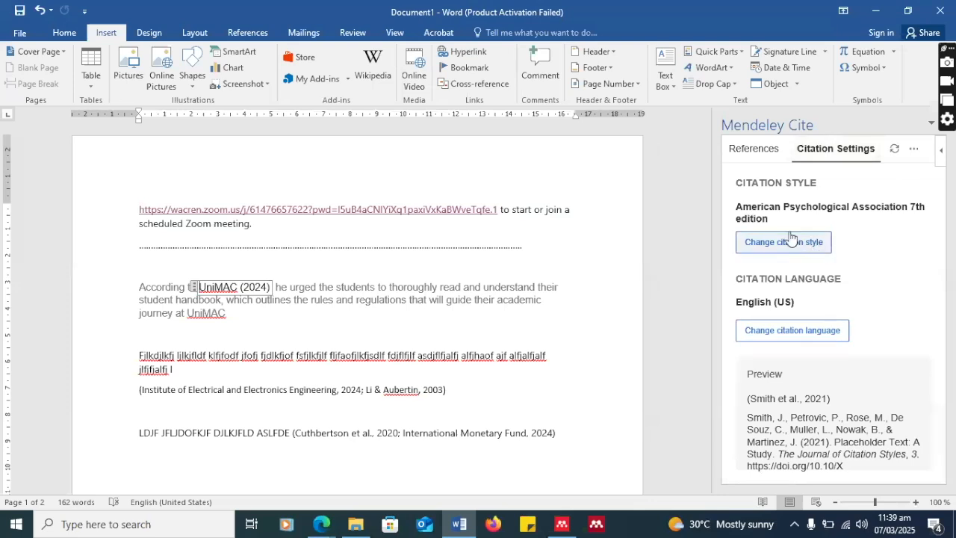
left_click(915, 151)
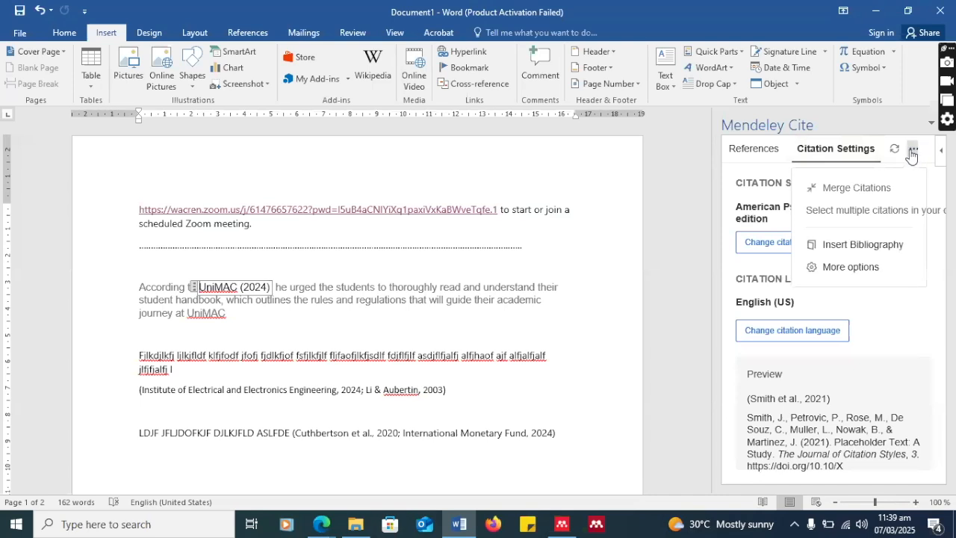
left_click(748, 154)
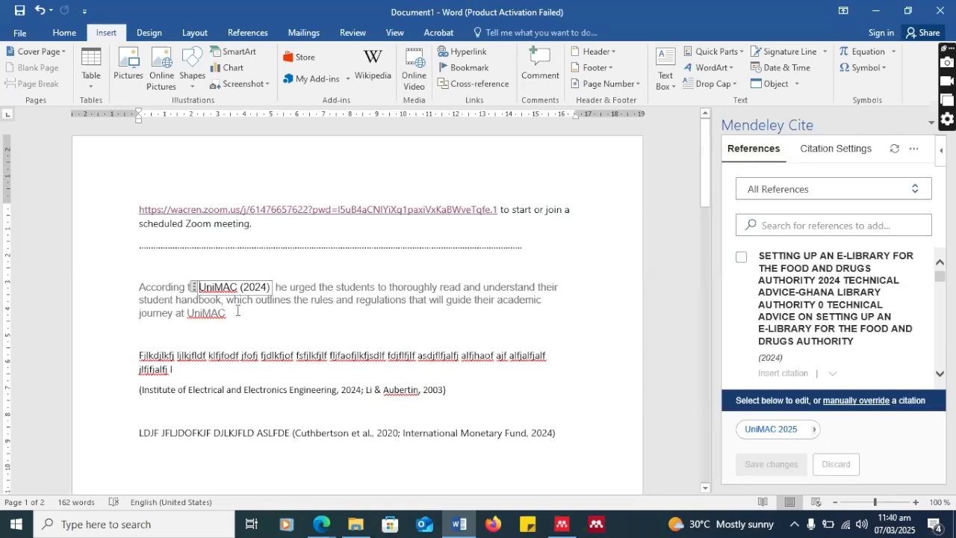
left_click(830, 152)
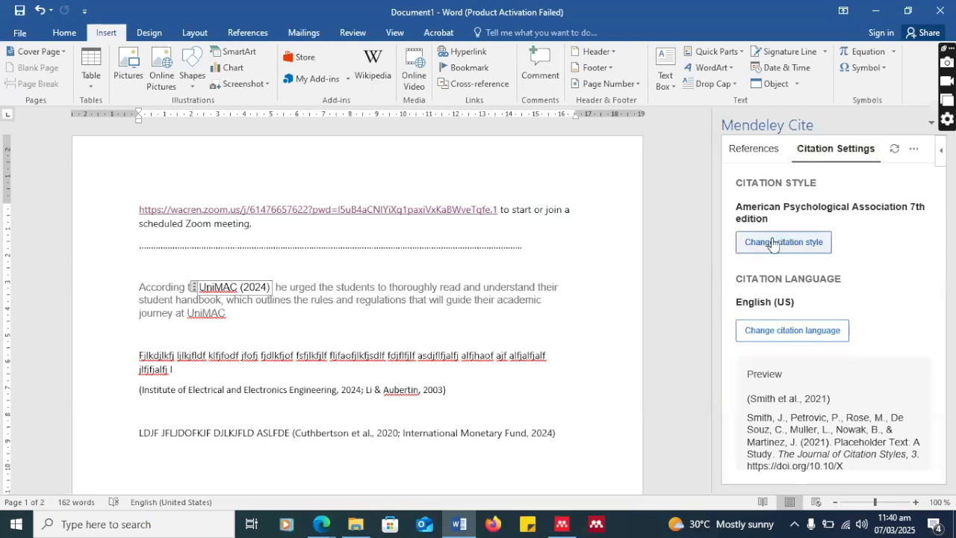
left_click(912, 150)
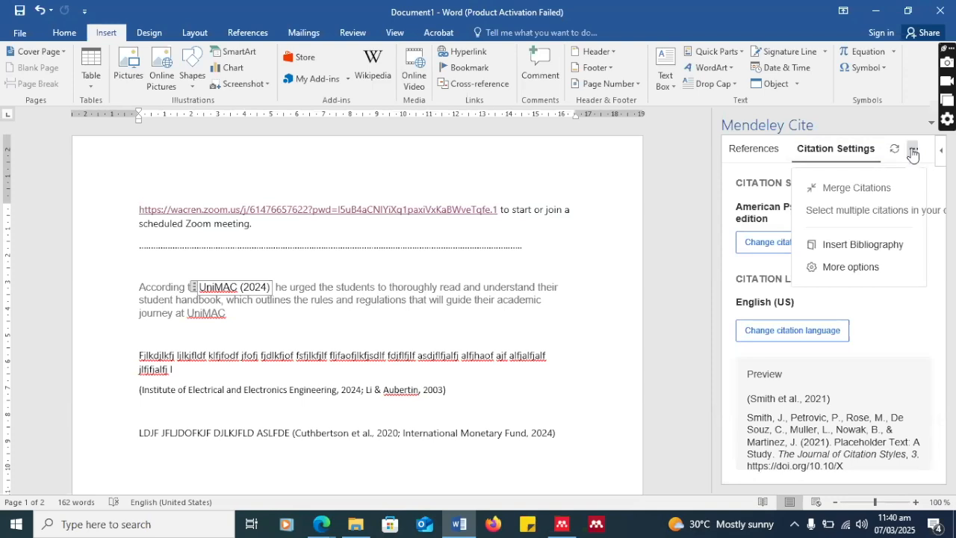
left_click(850, 269)
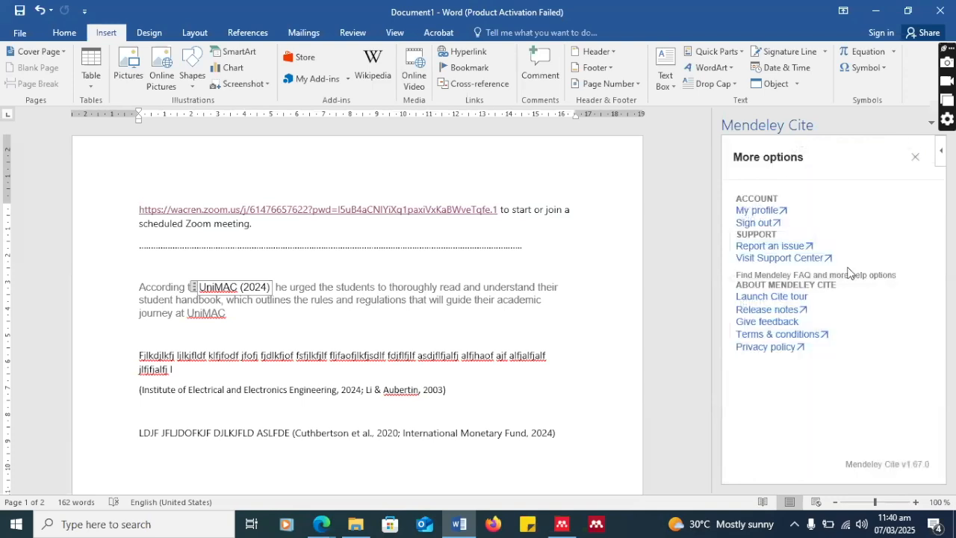
left_click(916, 158)
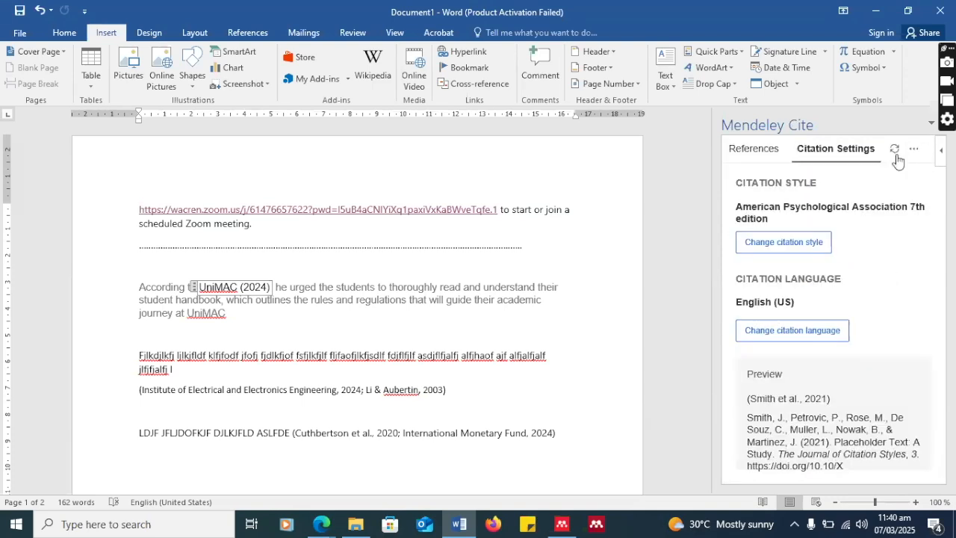
left_click(762, 154)
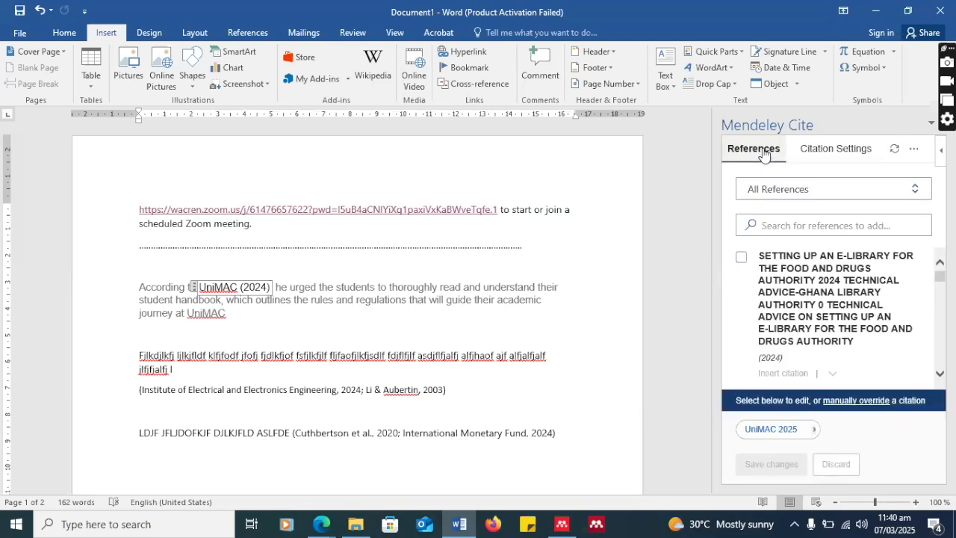
Refresh the Mendeley Cite library, try refreshing the document's citations with Mendeley Cite-O-Matic, and check the UniMAC entry in the reference list
left_click(896, 151)
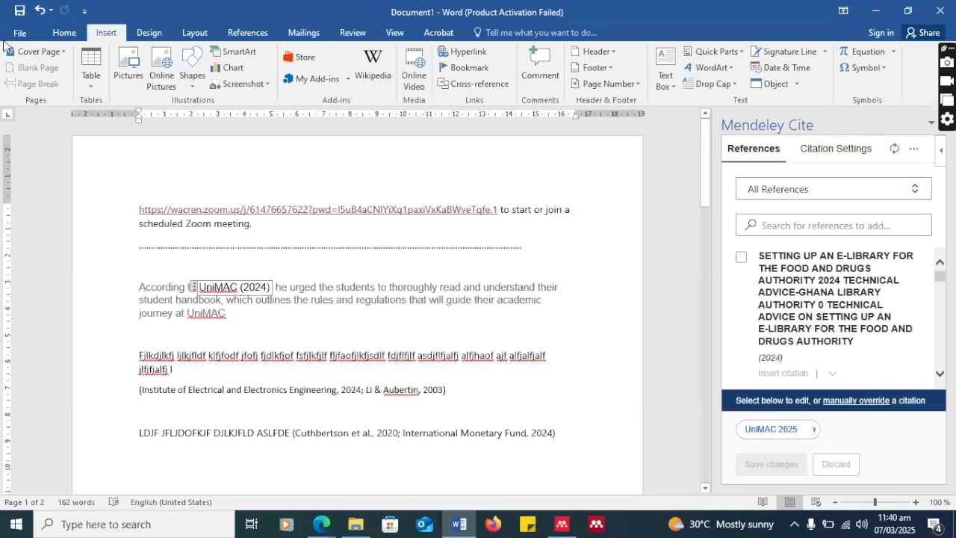
left_click(247, 33)
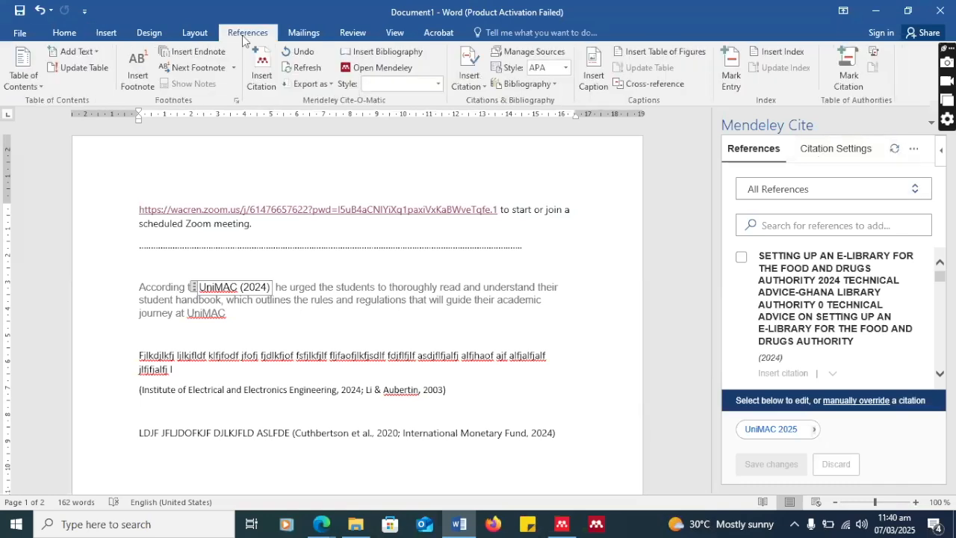
left_click(301, 71)
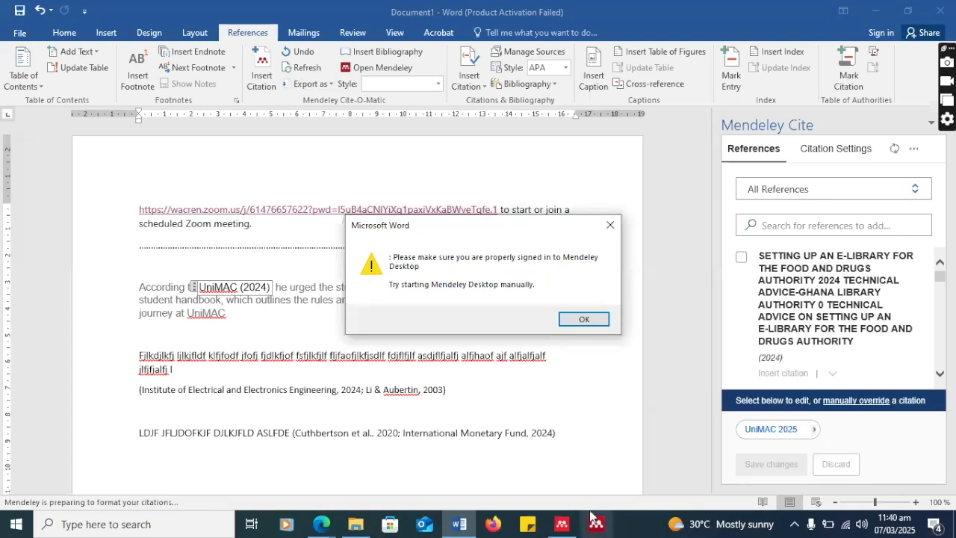
left_click(573, 320)
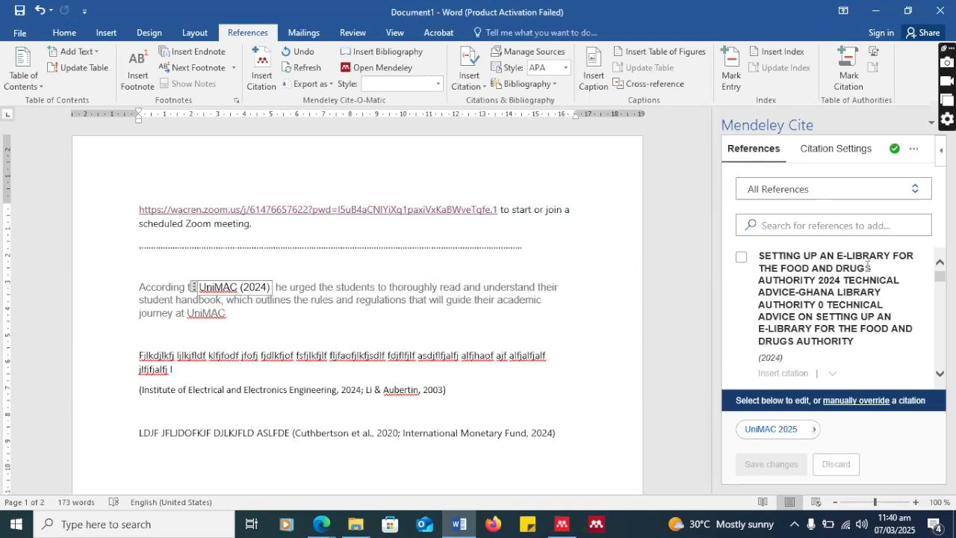
scroll(826, 285, "down", 2)
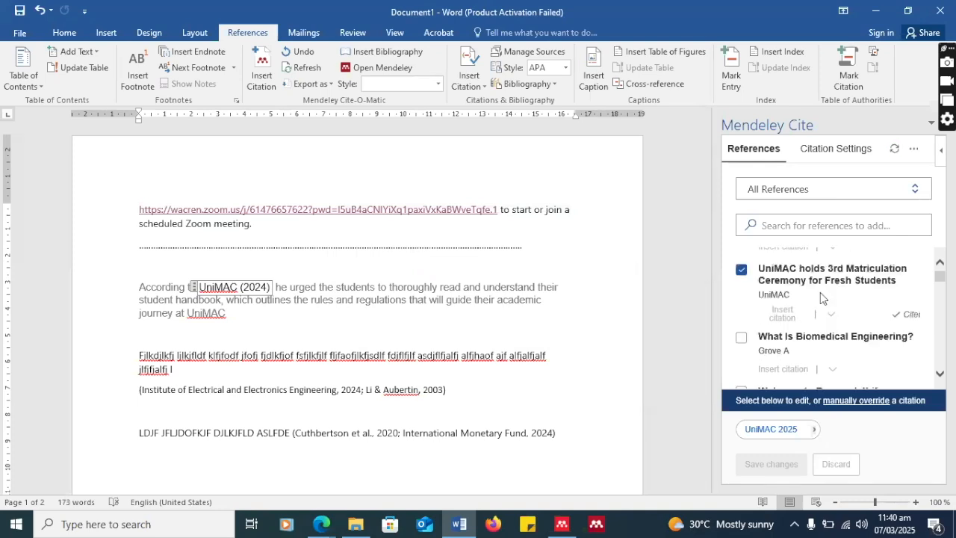
scroll(824, 298, "up", 2)
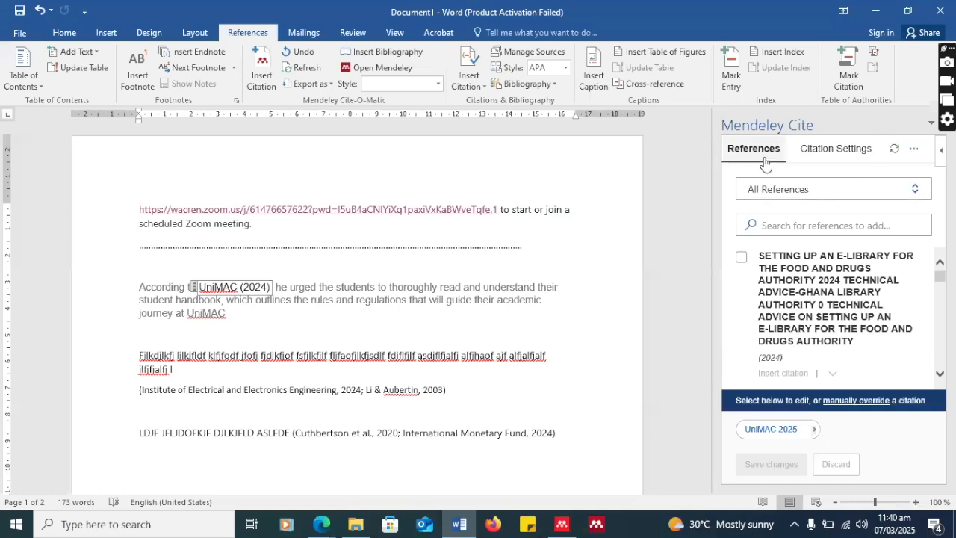
left_click(824, 149)
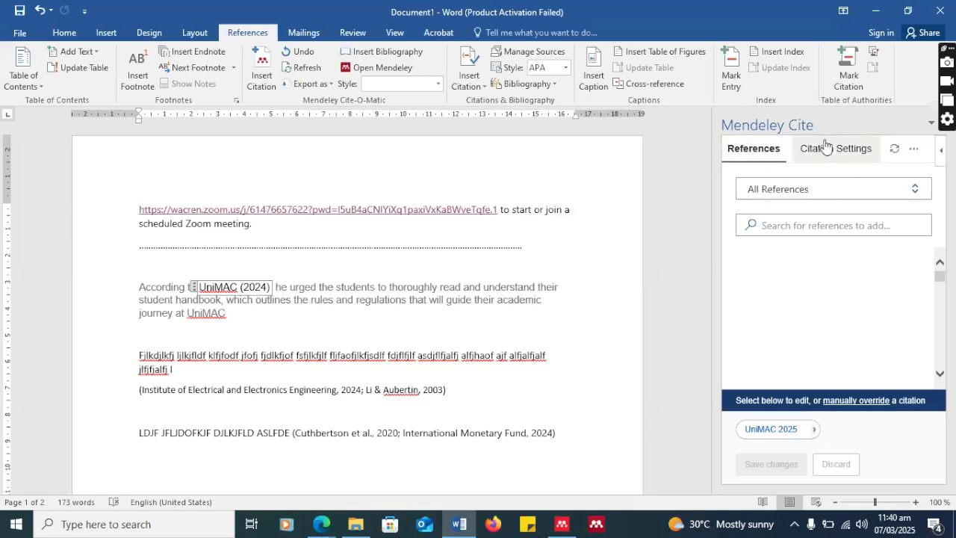
left_click(914, 149)
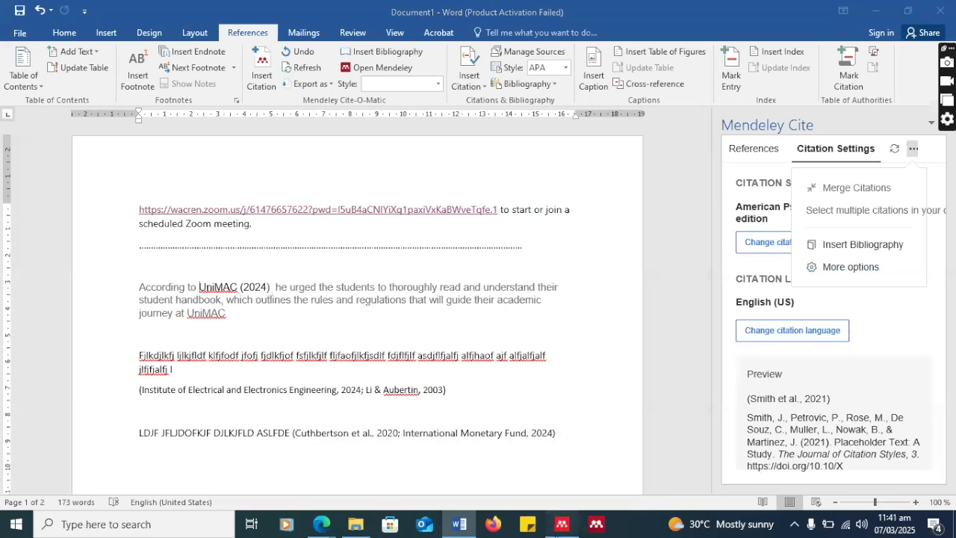
Switch to Mendeley Reference Manager, set the year of "UniMAC holds 3rd Matriculation Ceremony for Fresh Students" to 2024, and return to the Word document
left_click(561, 523)
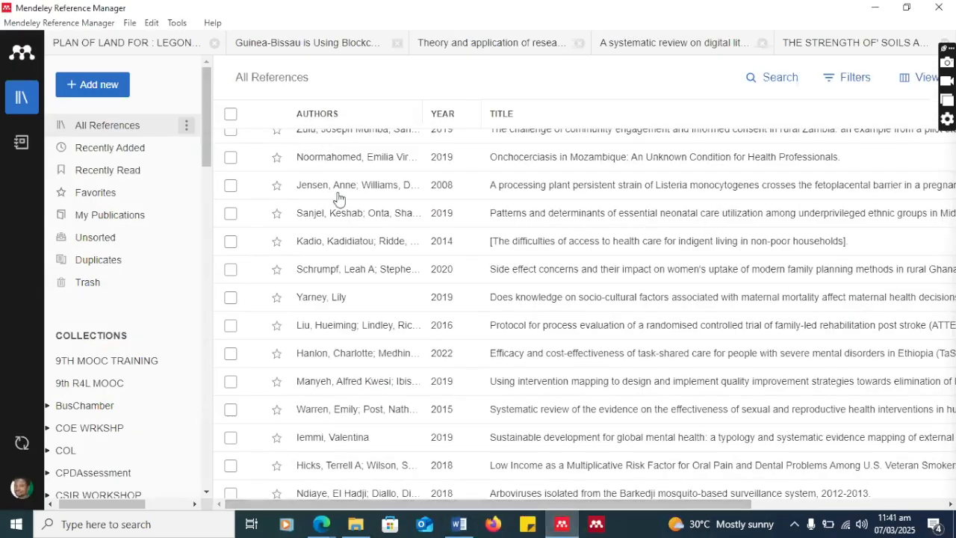
scroll(373, 245, "up", 5)
scroll(372, 244, "down", 20)
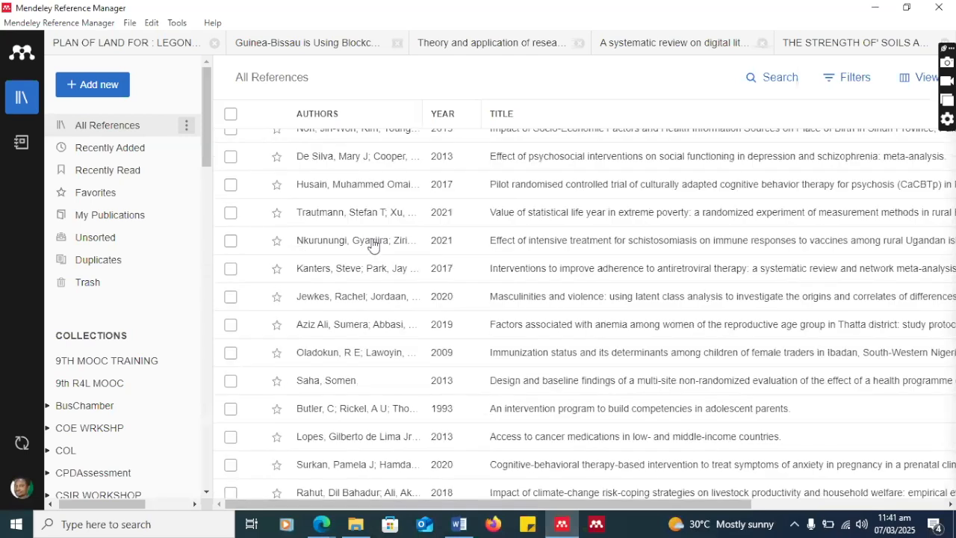
scroll(366, 243, "up", 10)
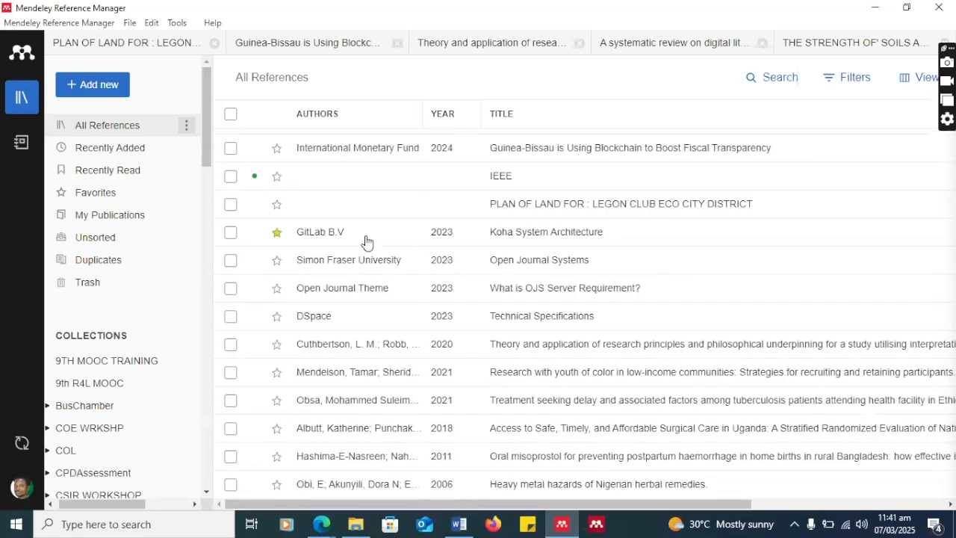
left_click(327, 178)
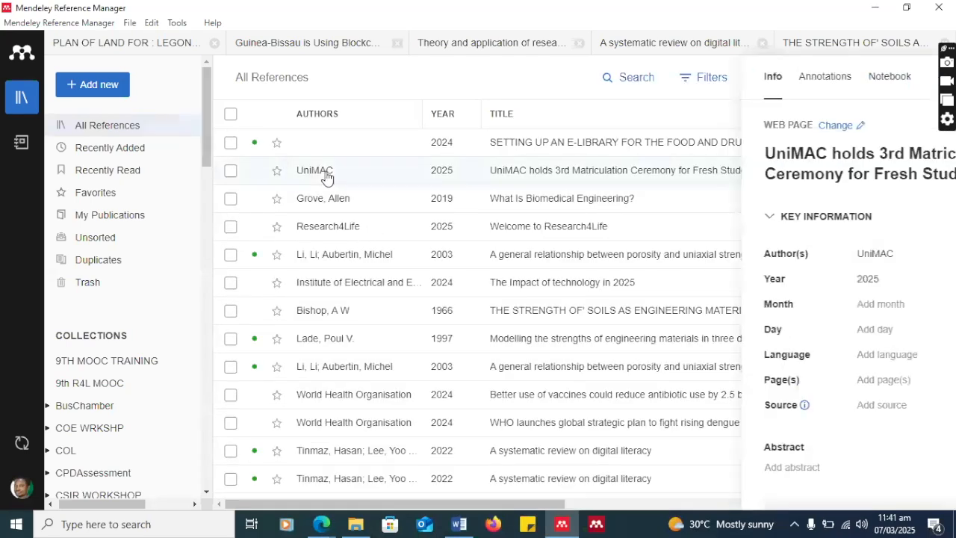
left_click(759, 280)
key("BackSpace")
type("4")
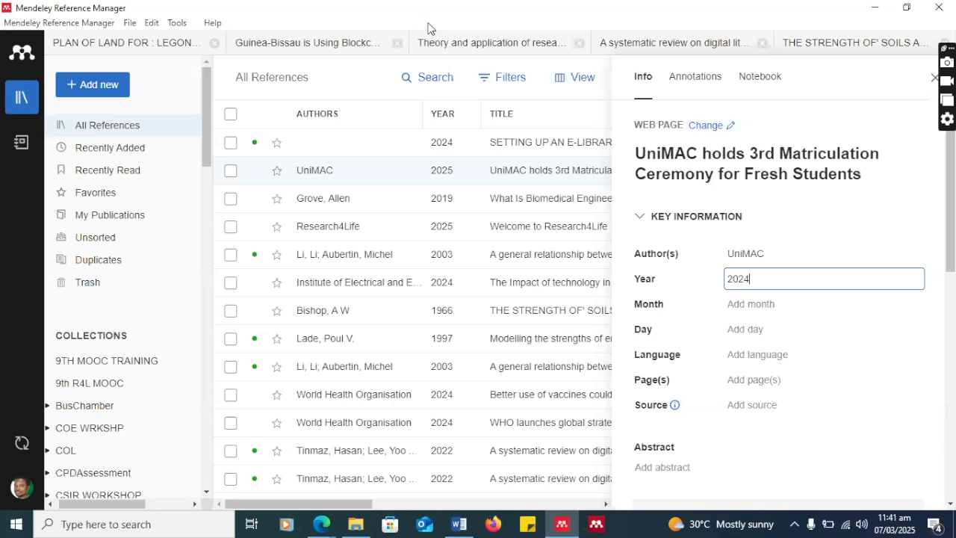
left_click(875, 9)
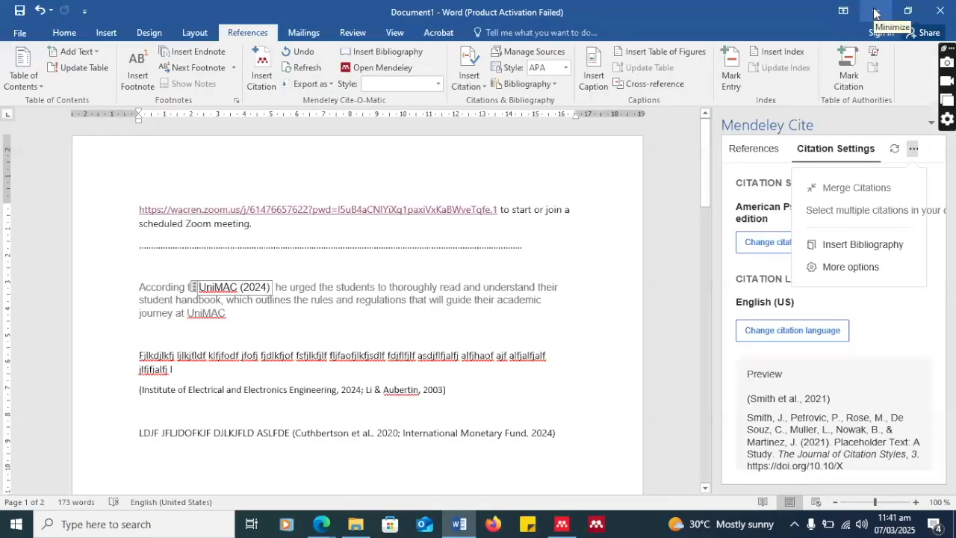
Switch to the Edge window showing the UniMAC matriculation article and open a new browser tab
left_click(321, 524)
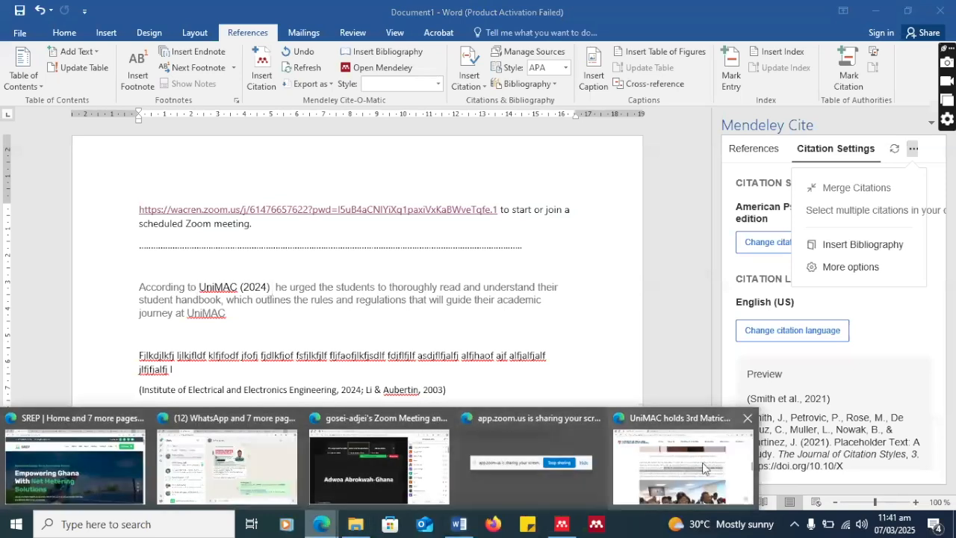
left_click(667, 484)
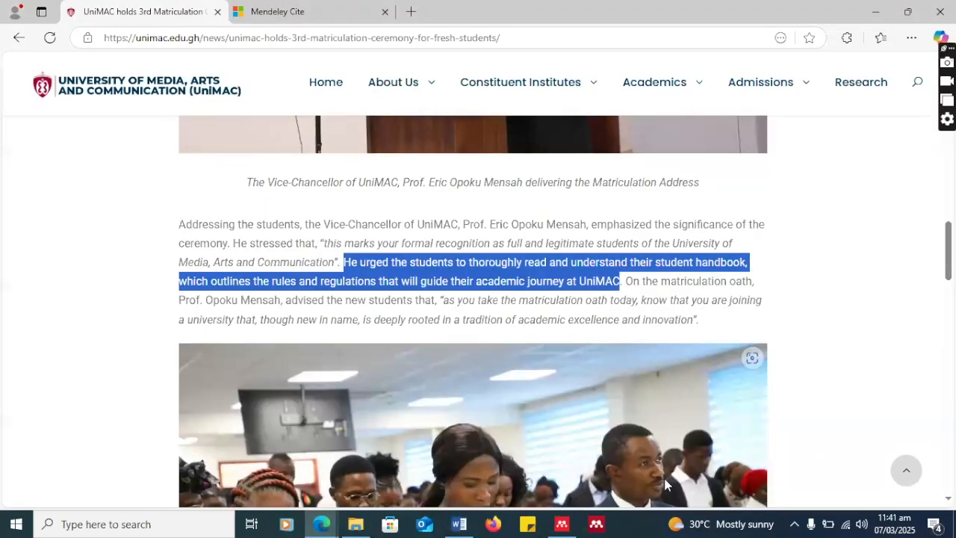
left_click(411, 13)
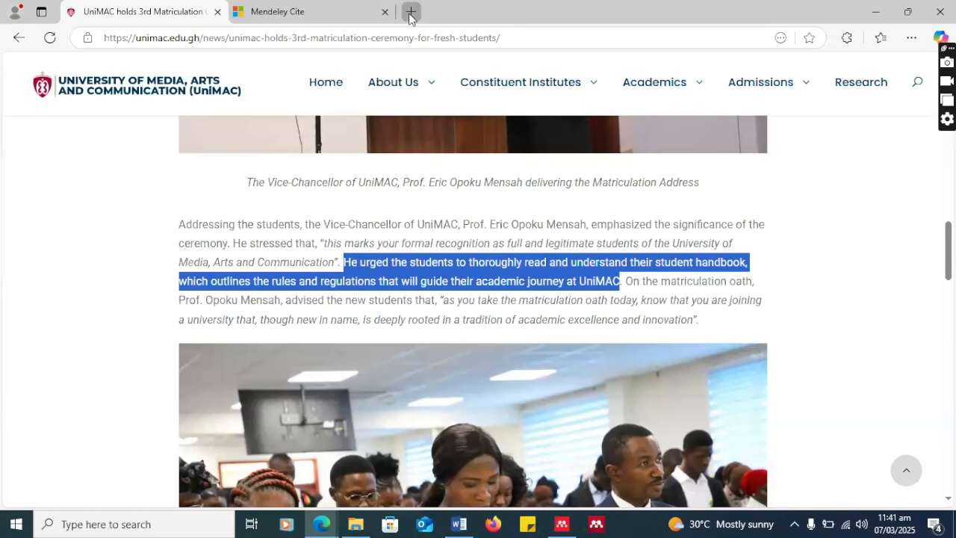
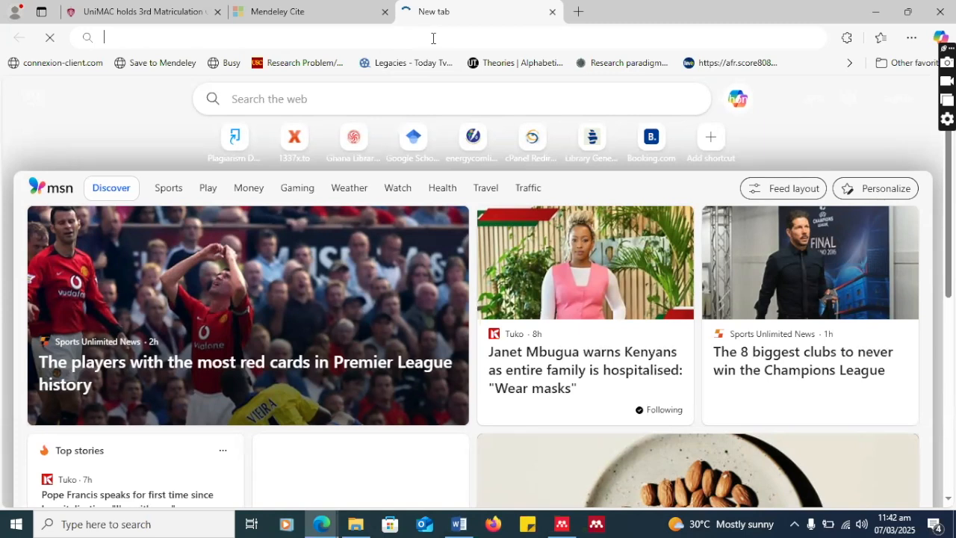
type("SCHOlar.google.comSCHOL")
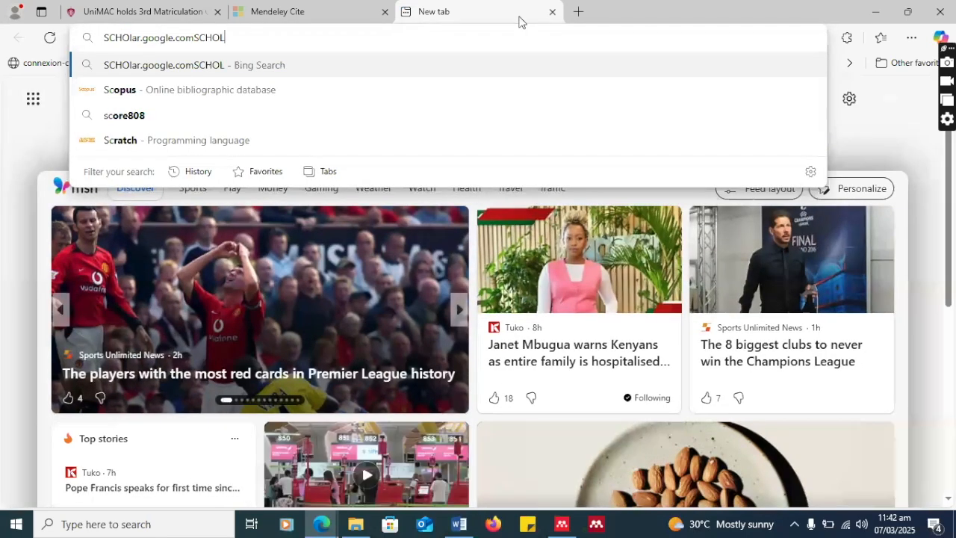
key("BackSpace")
key("BackSpace")
key("BackSpace")
key("BackSpace")
key("BackSpace")
key("BackSpace")
key("BackSpace")
key("BackSpace")
key("BackSpace")
key("BackSpace")
key("BackSpace")
key("BackSpace")
key("BackSpace")
key("BackSpace")
key("BackSpace")
key("BackSpace")
key("BackSpace")
key("BackSpace")
key("BackSpace")
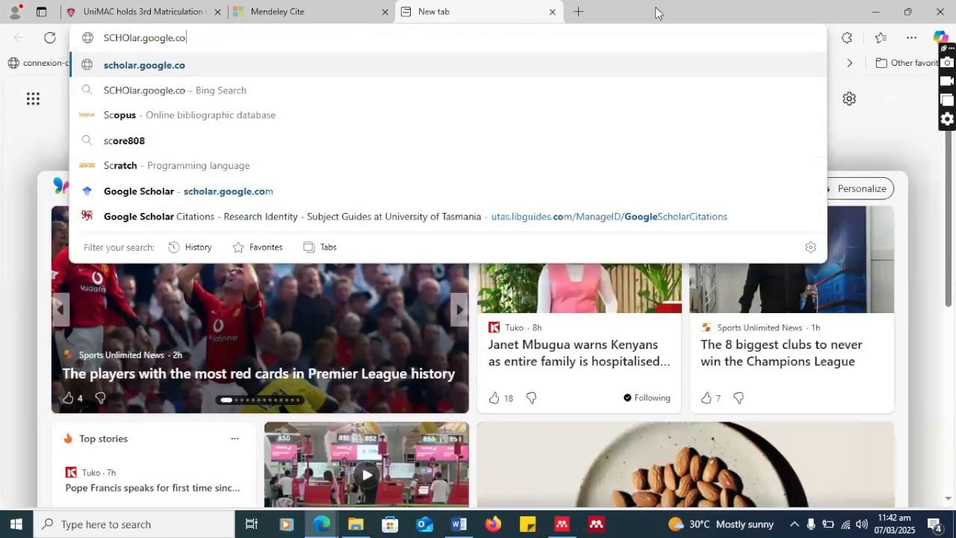
key("BackSpace")
key("BackSpace")
key("BackSpace")
key("BackSpace")
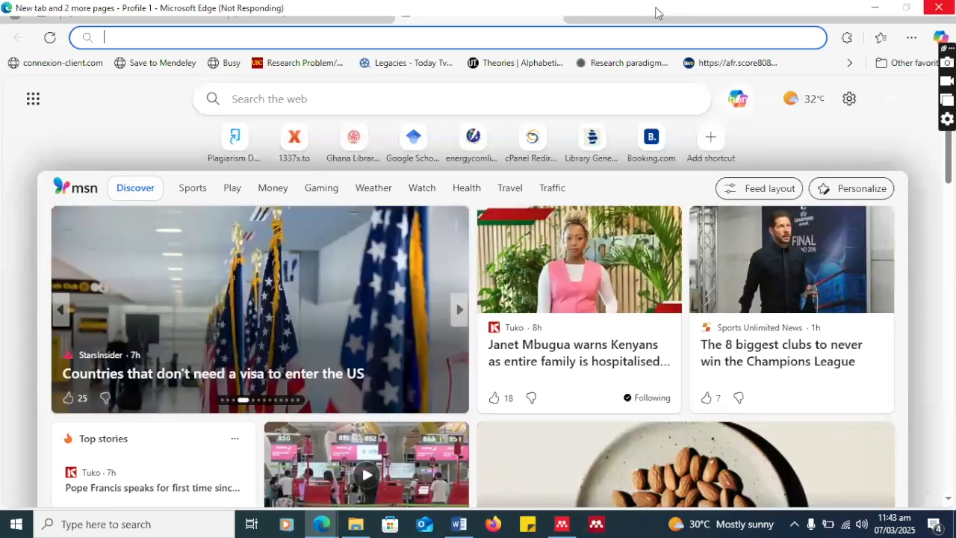
type("SC")
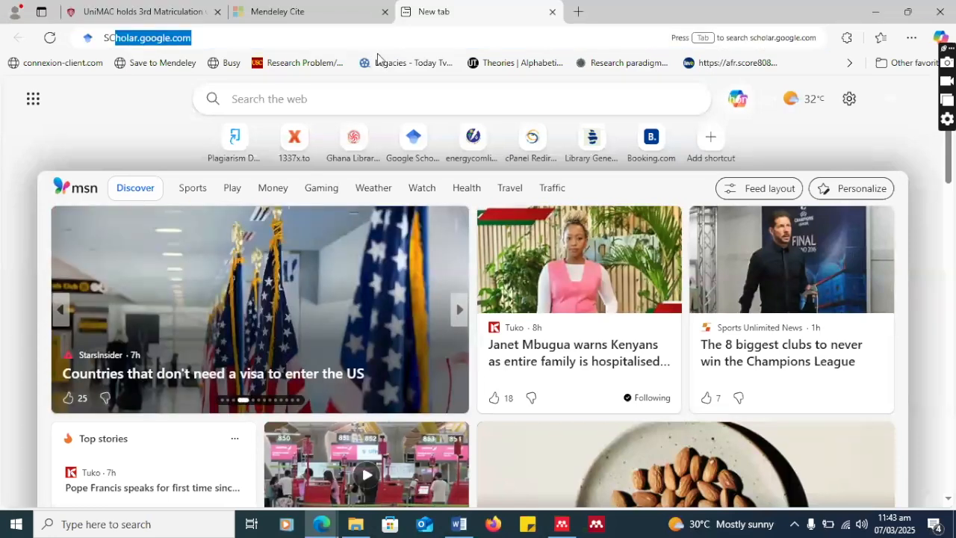
type("HOLAR.GOO.")
key("BackSpace")
key("BackSpace")
key("BackSpace")
key("BackSpace")
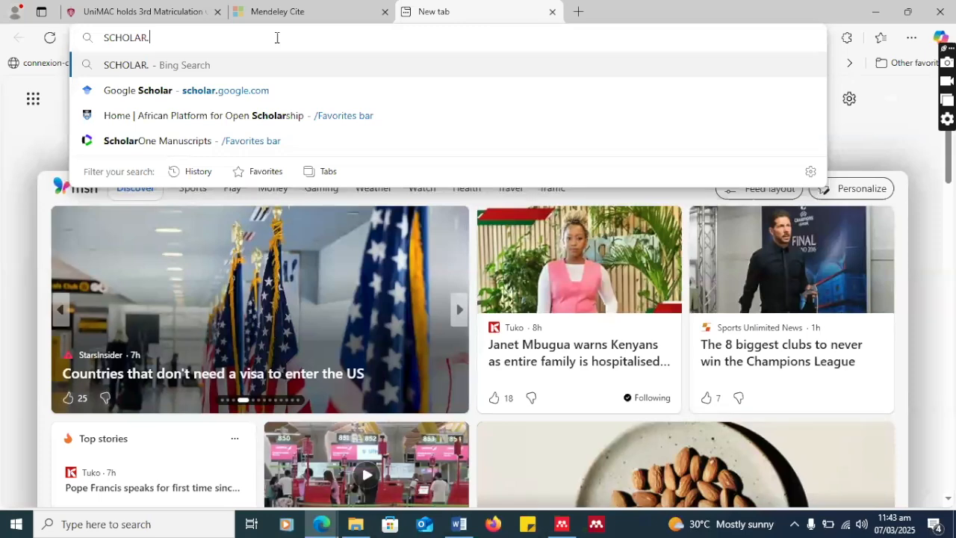
key("BackSpace")
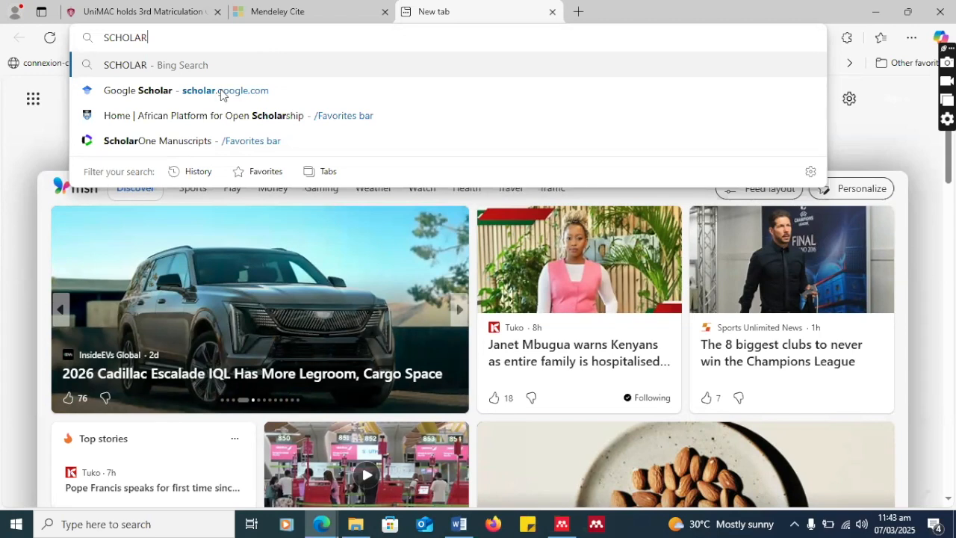
key("BackSpace")
key("BackSpace")
key("BackSpace")
key("BackSpace")
key("BackSpace")
key("BackSpace")
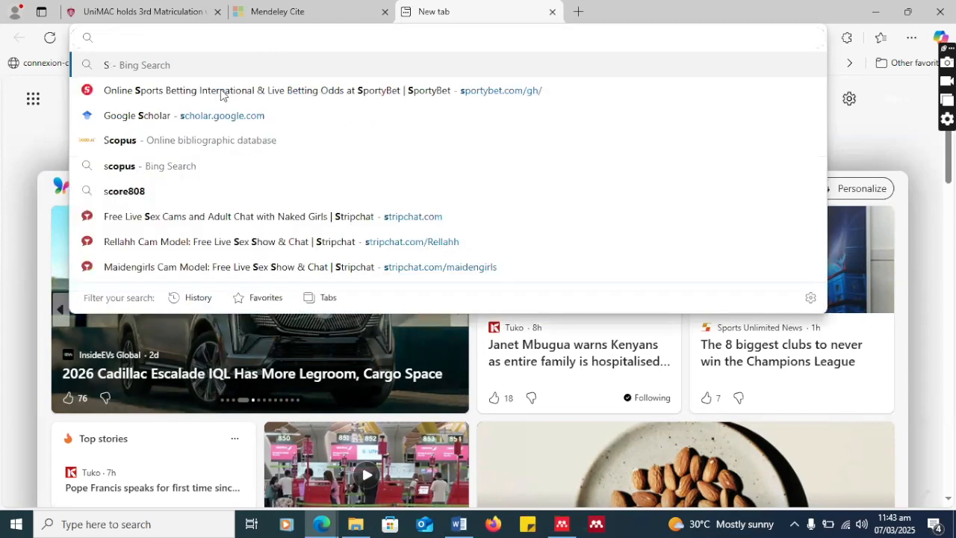
Open Google Scholar at scholar.google.com in the browser
left_click(220, 90)
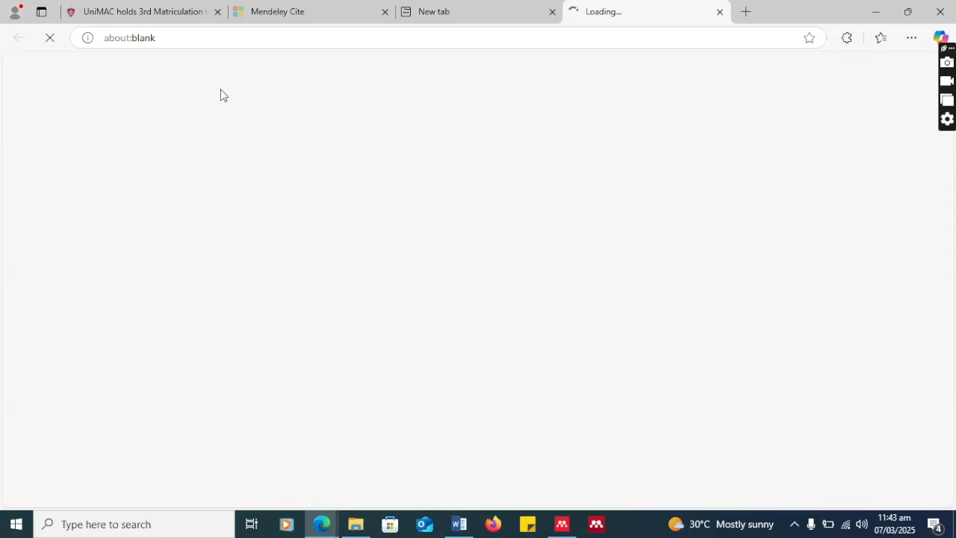
left_click(212, 41)
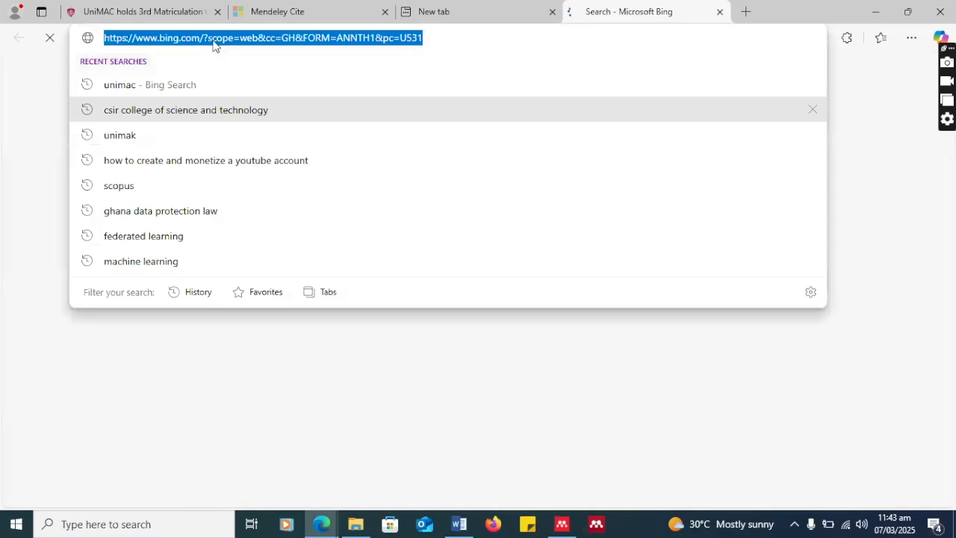
type("SCH")
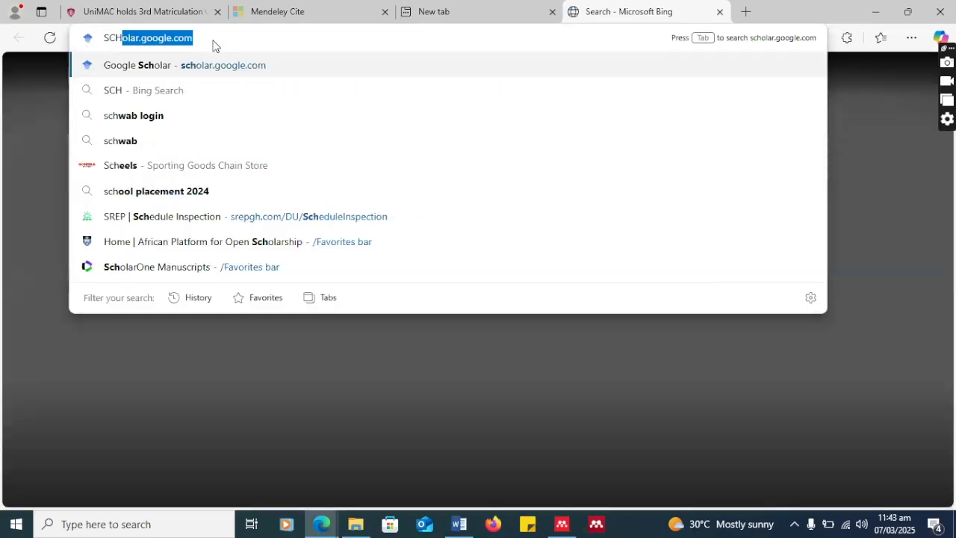
key("Return")
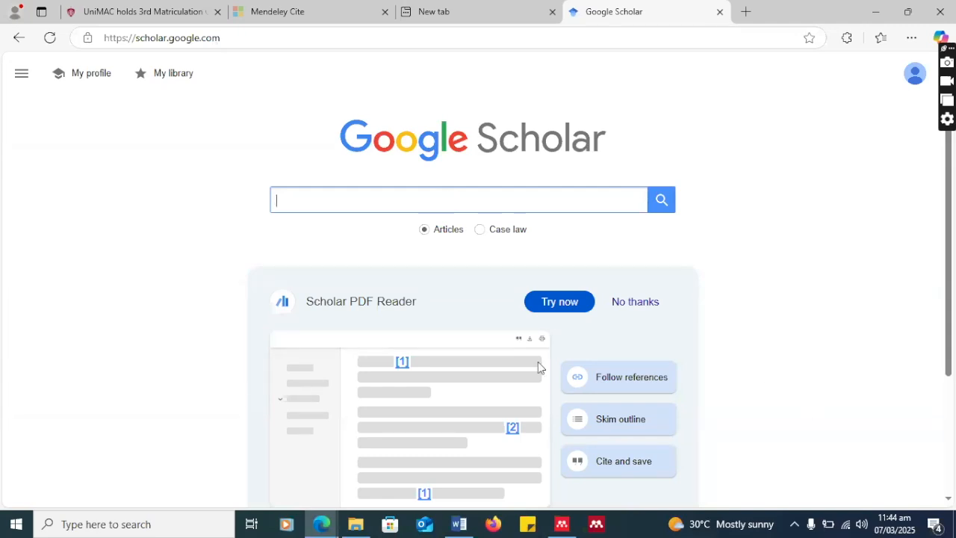
Search Google Scholar for "Mastering public speaking 10th edition" and look through the articles citing "Assessing the readability of college textbooks in public speaking"
left_click(436, 202)
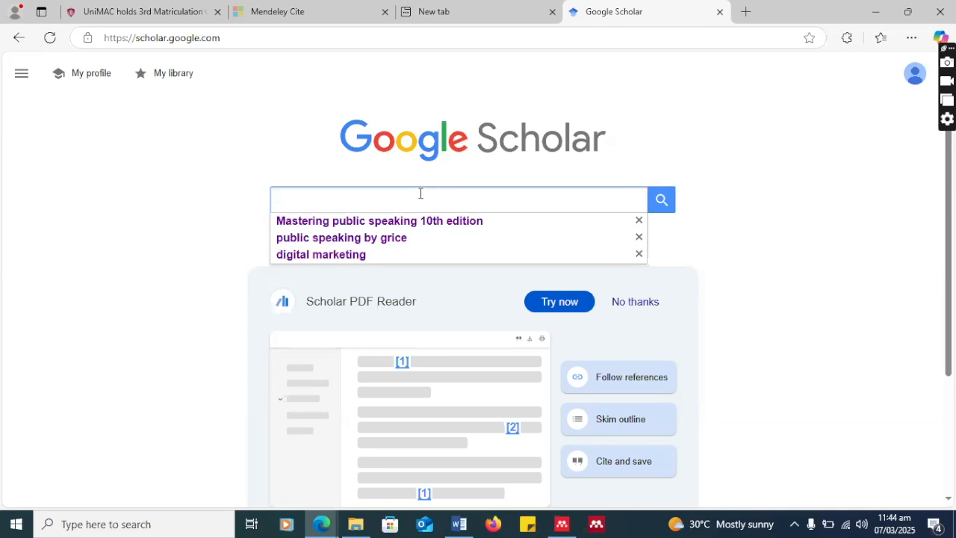
left_click(363, 221)
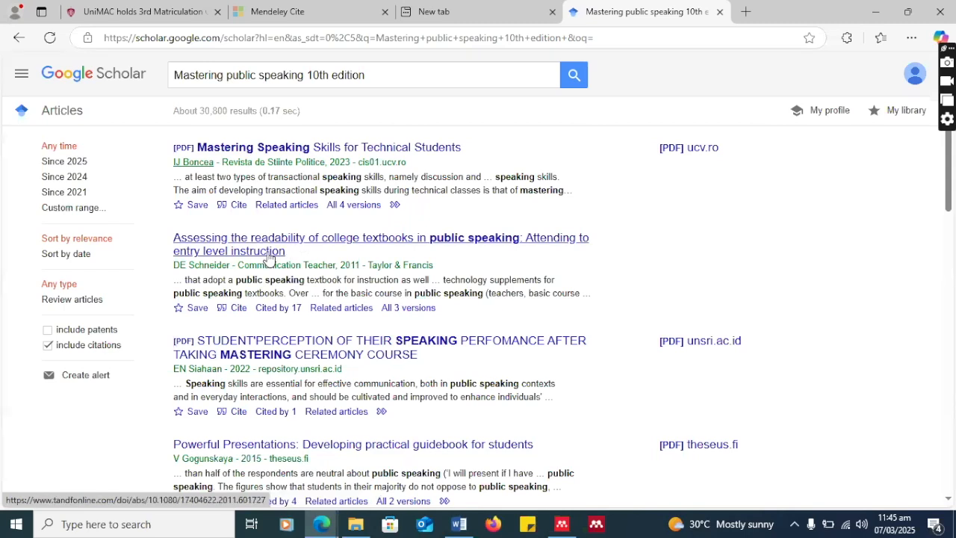
left_click(276, 309)
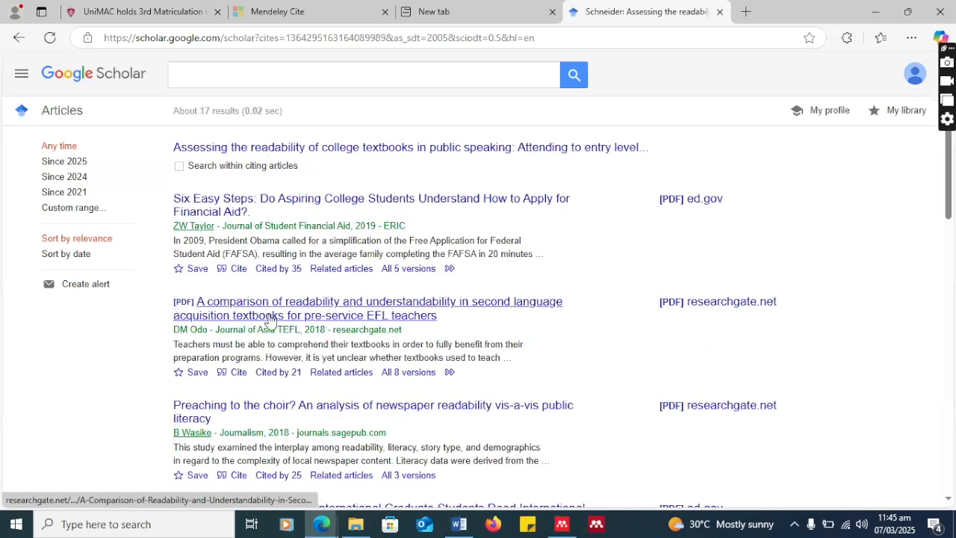
scroll(415, 362, "down", 9)
scroll(351, 357, "up", 9)
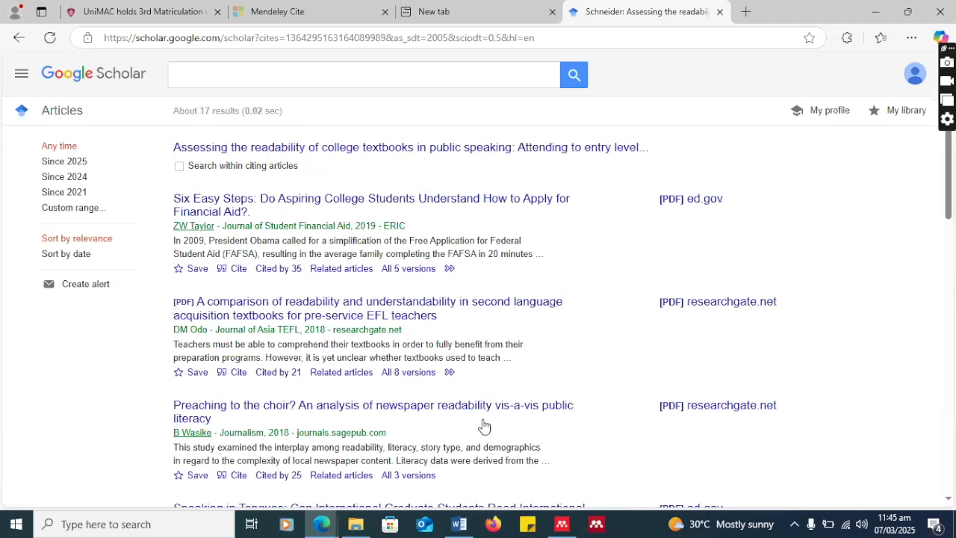
Switch to Mendeley Reference Manager, close the UniMAC reference's details, and browse the list of all references
left_click(556, 526)
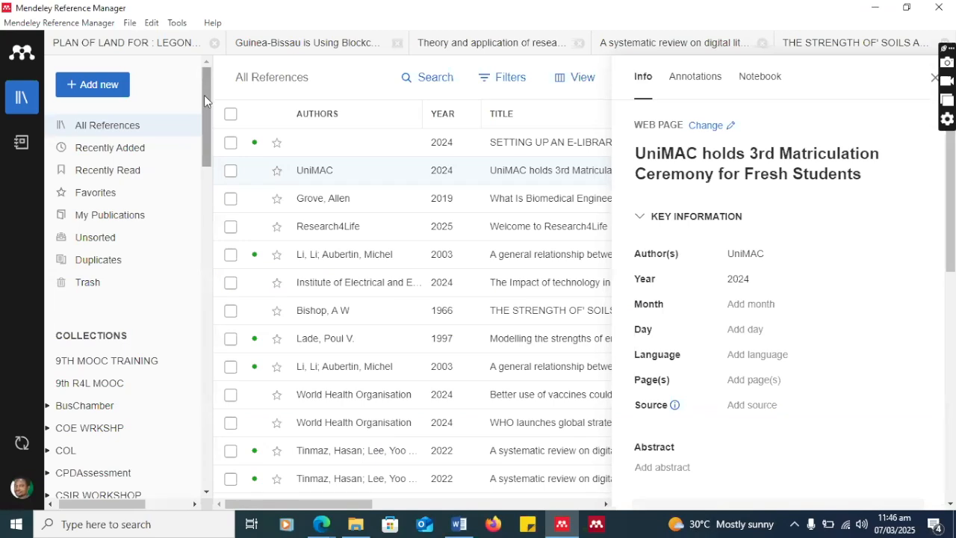
left_click_drag(204, 94, 204, 96)
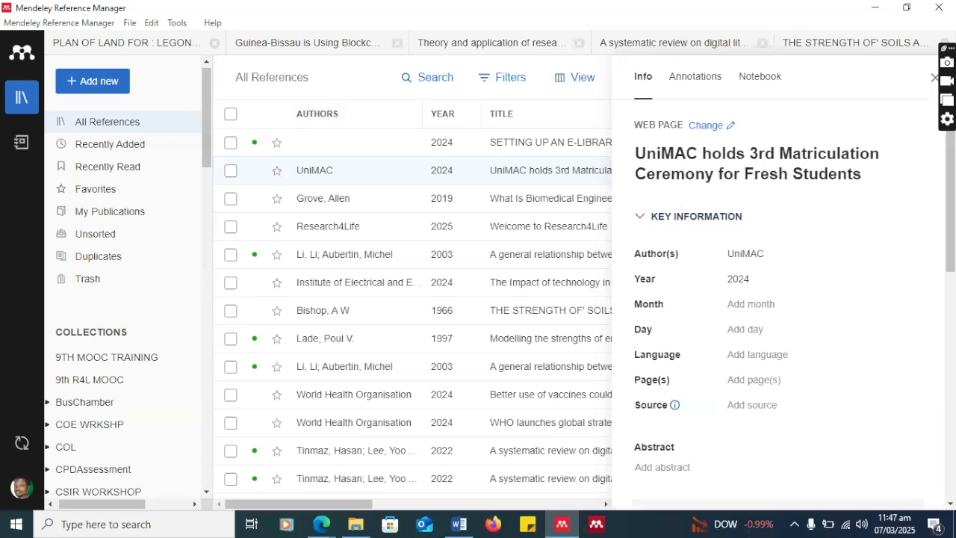
left_click(934, 80)
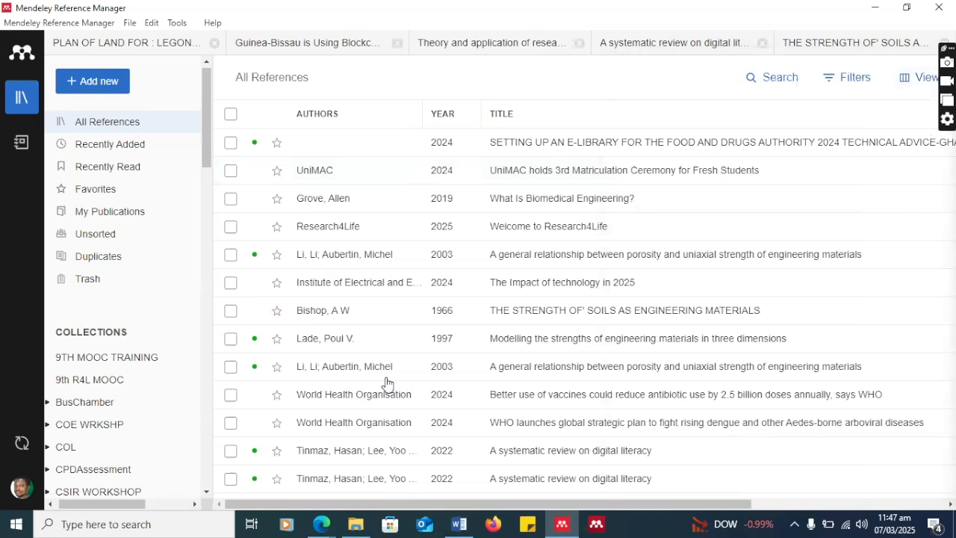
scroll(386, 383, "down", 6)
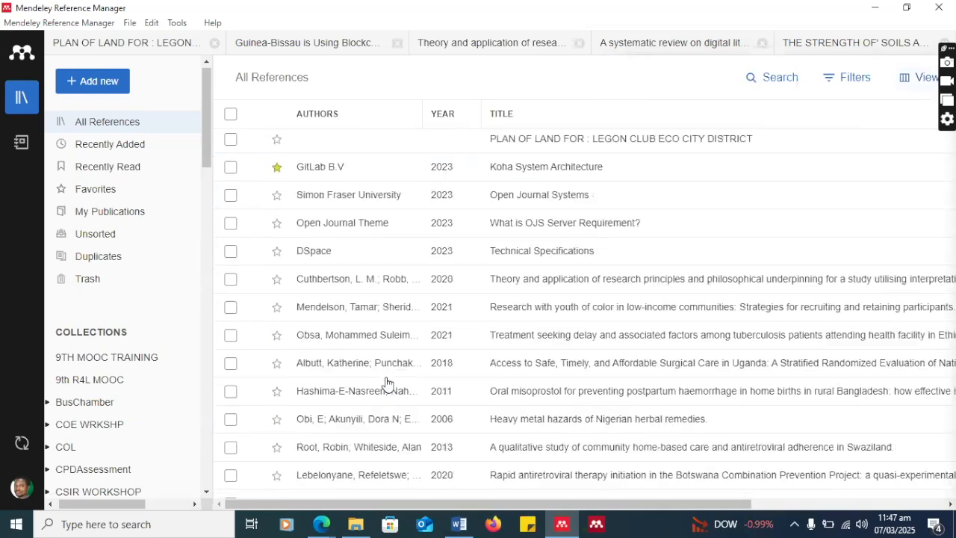
scroll(386, 383, "down", 1)
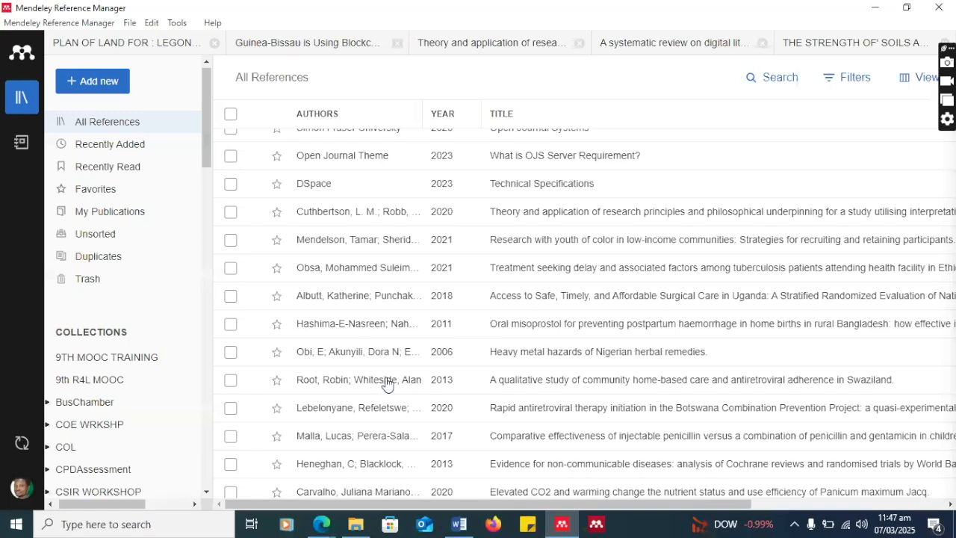
scroll(386, 383, "down", 3)
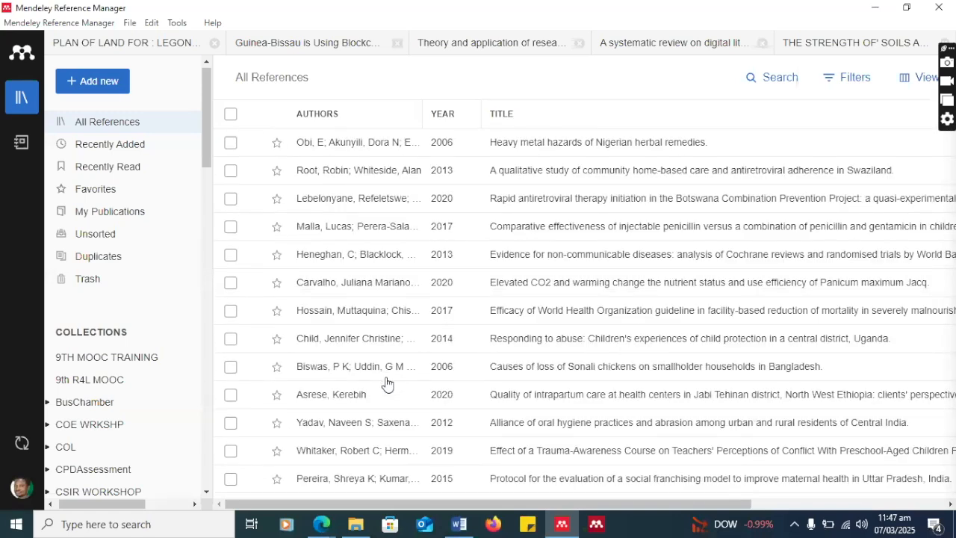
View the details of "Quality of intrapartum care at health centers in Jabi Tehinan district" and browse further down the reference list
left_click(526, 402)
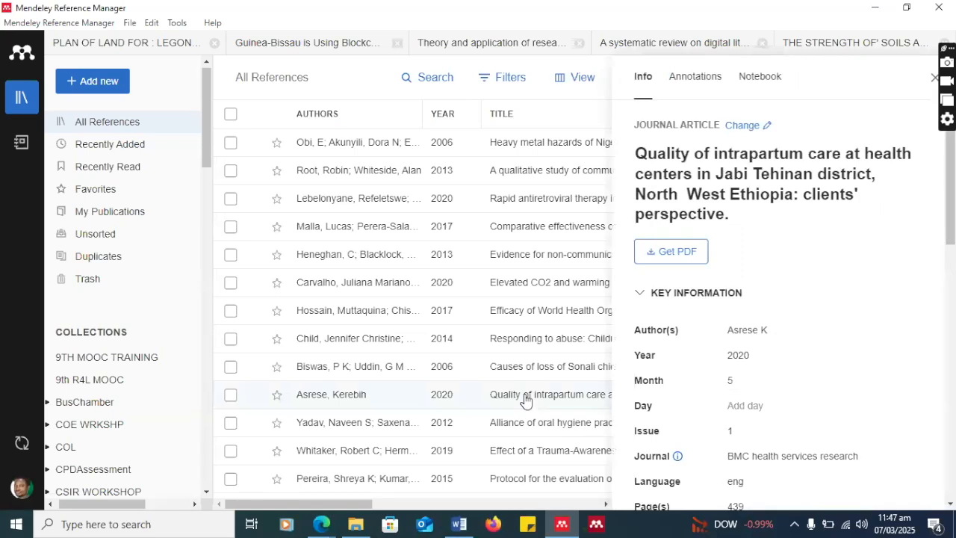
scroll(181, 292, "down", 5)
scroll(398, 312, "down", 5)
scroll(398, 313, "down", 10)
scroll(398, 312, "down", 5)
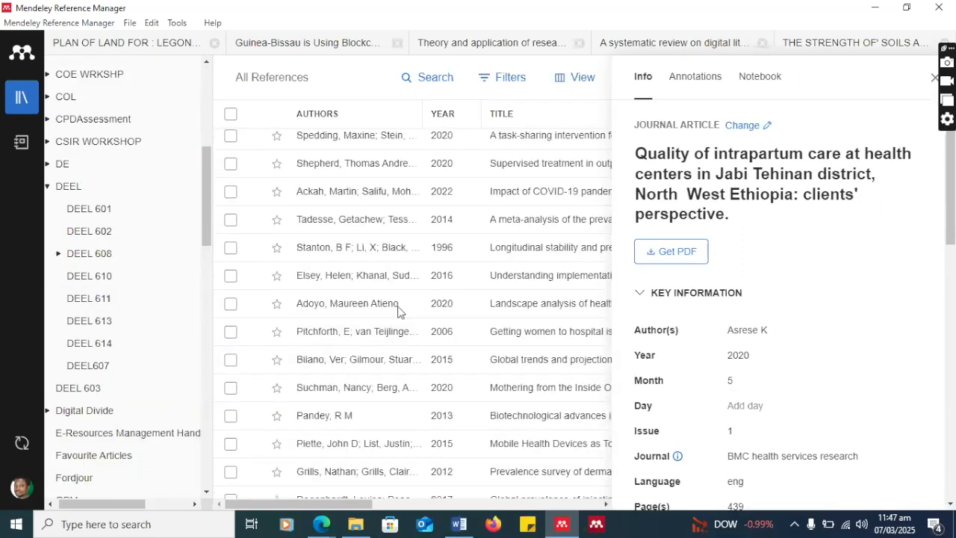
scroll(398, 312, "down", 10)
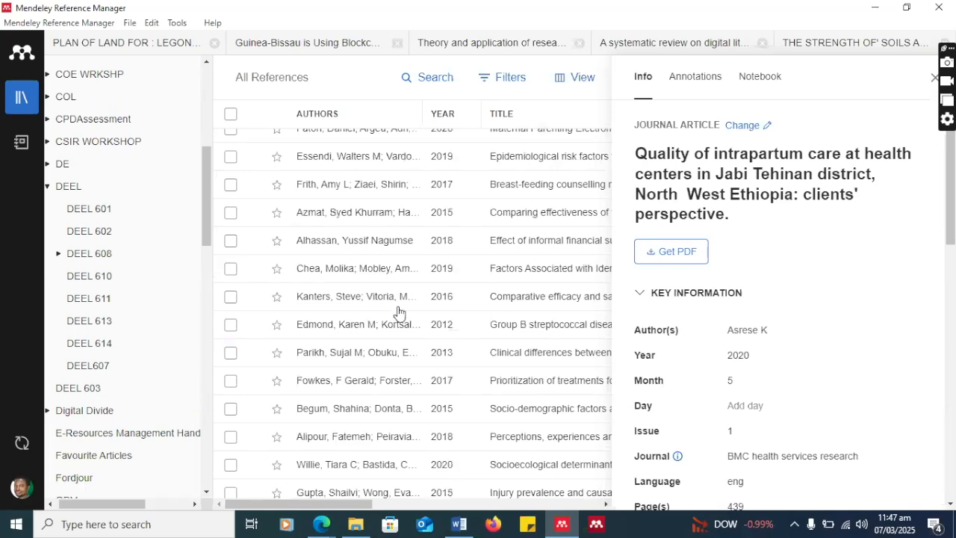
scroll(398, 313, "down", 15)
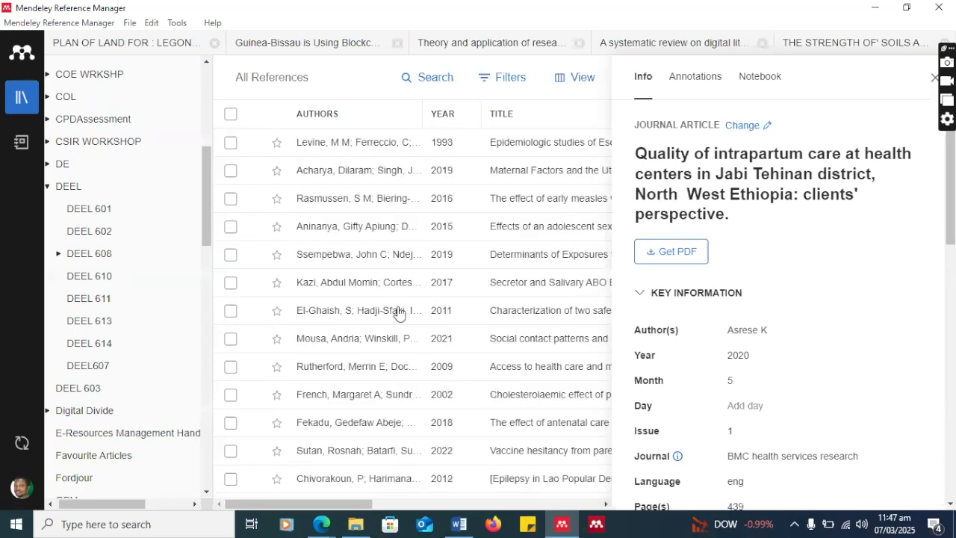
scroll(398, 312, "down", 5)
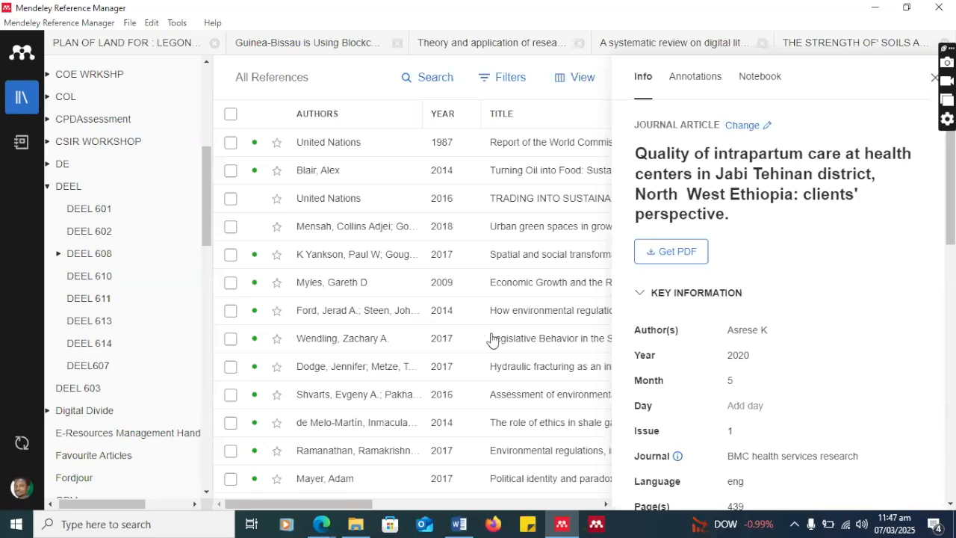
Open the PDF of "Legislative Behavior in the Seventh European Parliament", hide its details, and read through its first three pages
double_click(542, 341)
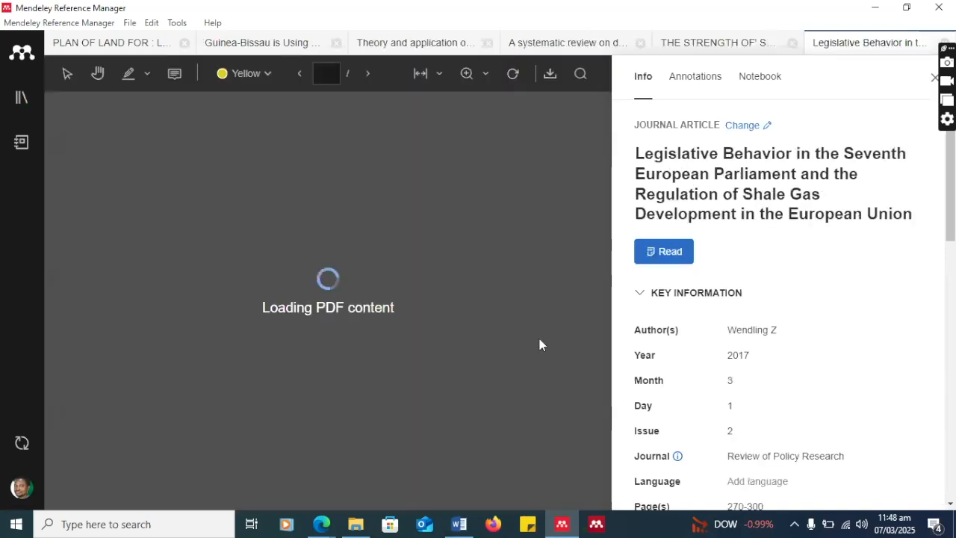
left_click(933, 76)
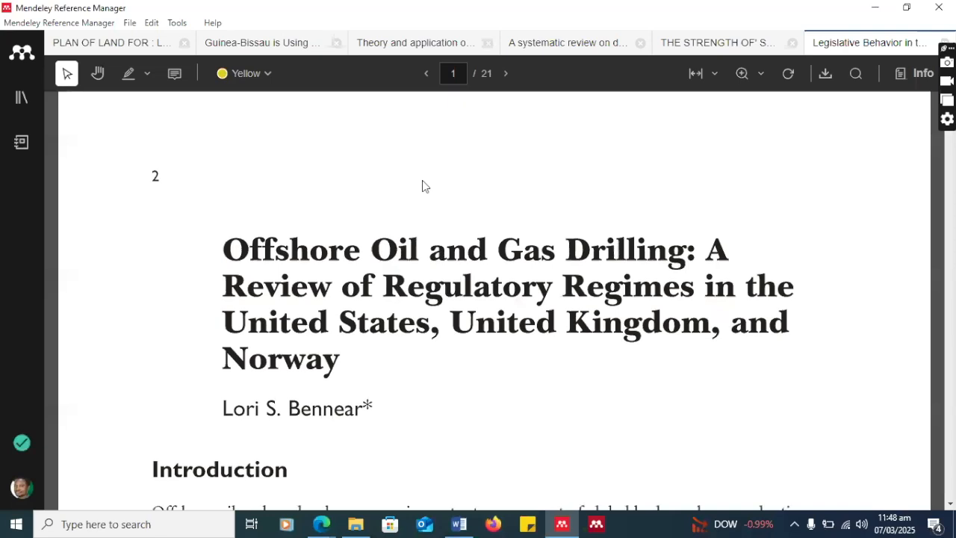
scroll(422, 186, "down", 5)
scroll(424, 183, "down", 2)
scroll(424, 180, "up", 5)
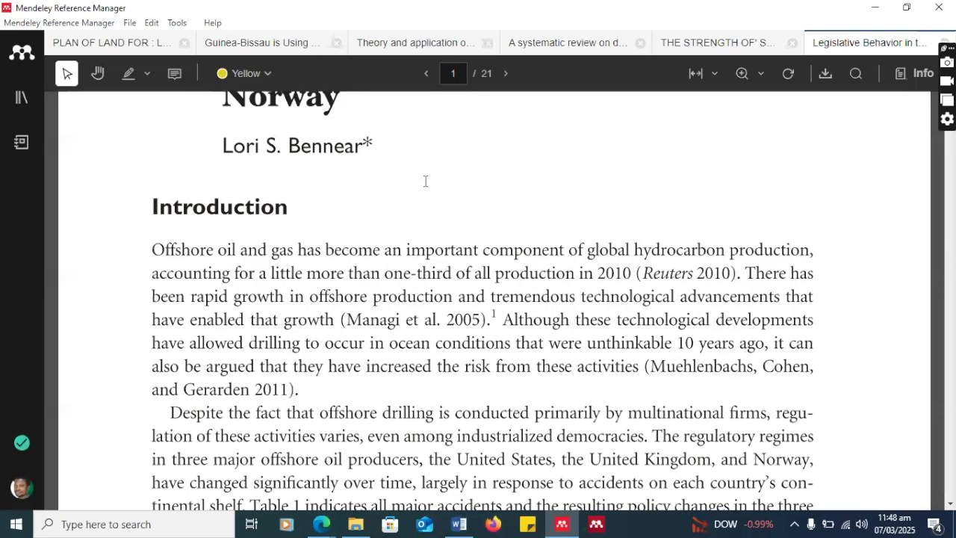
scroll(425, 183, "down", 5)
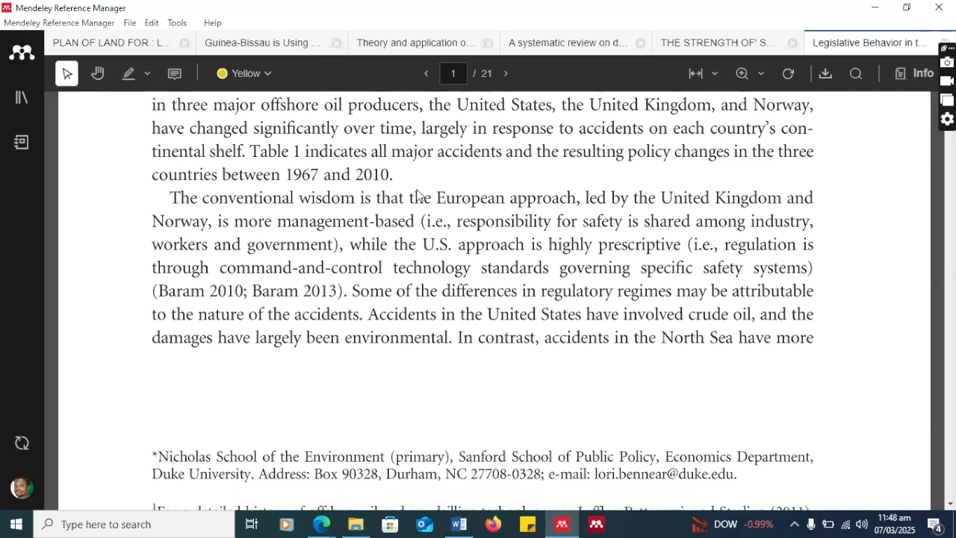
scroll(418, 194, "down", 4)
scroll(419, 194, "up", 8)
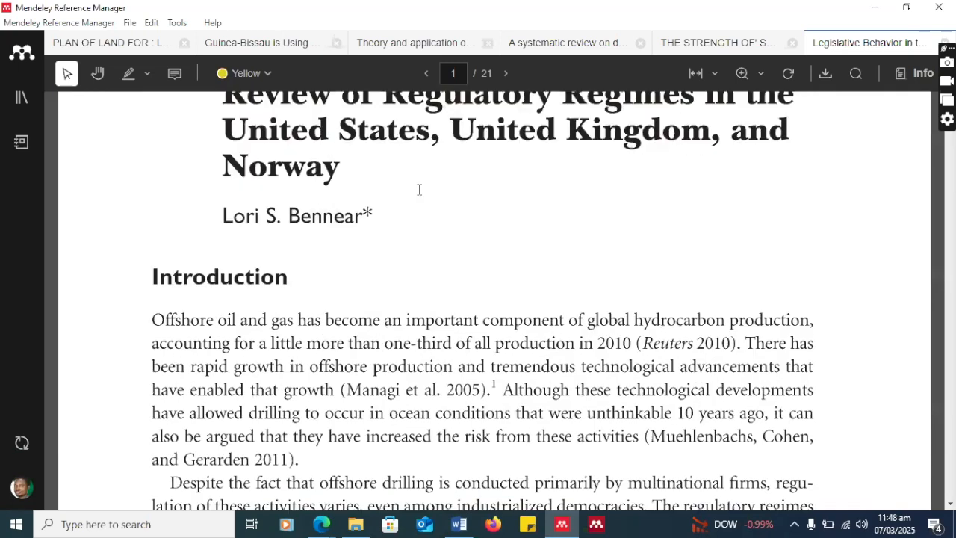
scroll(420, 189, "down", 5)
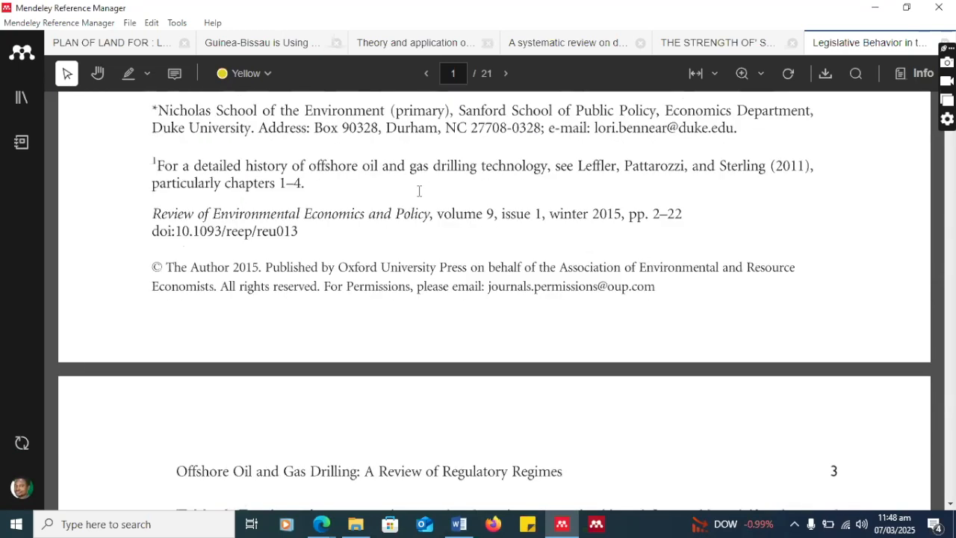
scroll(419, 190, "down", 5)
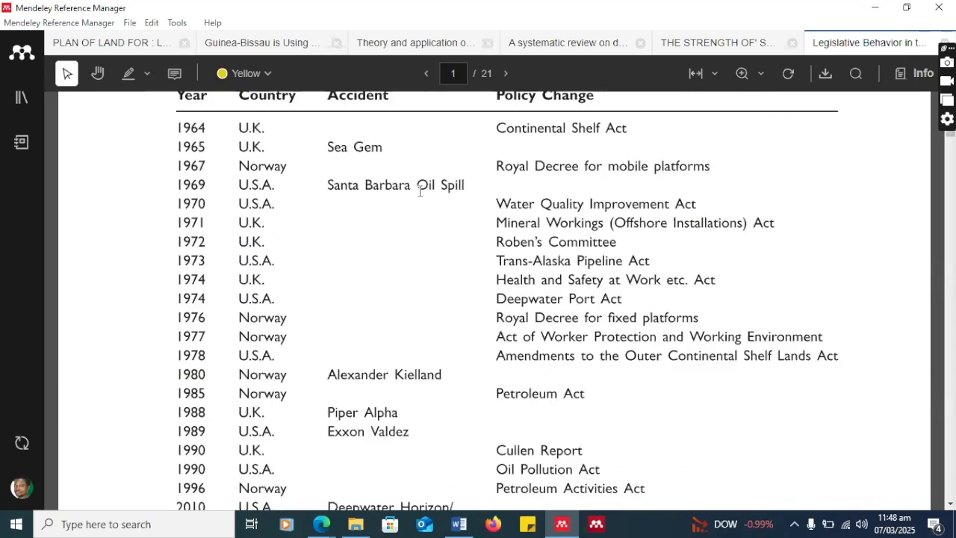
scroll(420, 190, "down", 10)
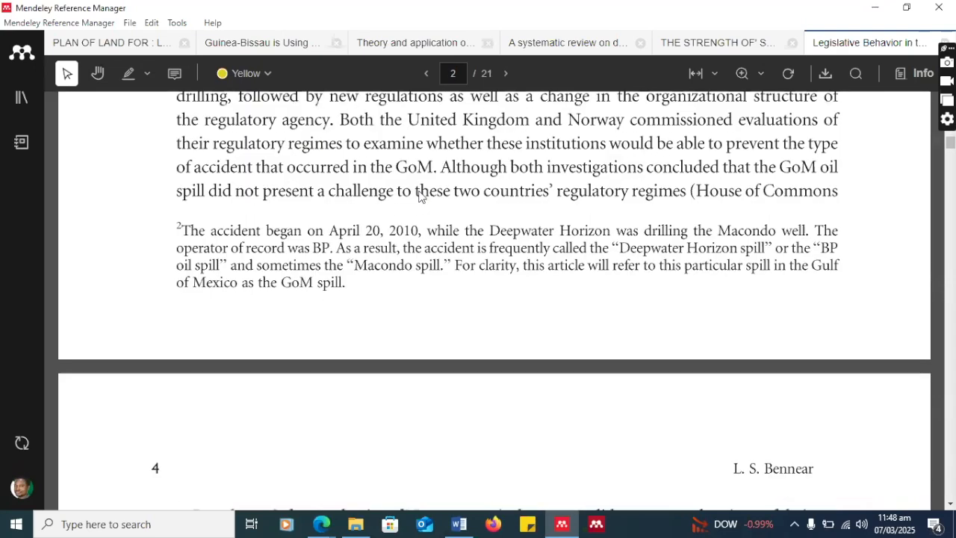
scroll(421, 193, "up", 5)
scroll(421, 193, "down", 5)
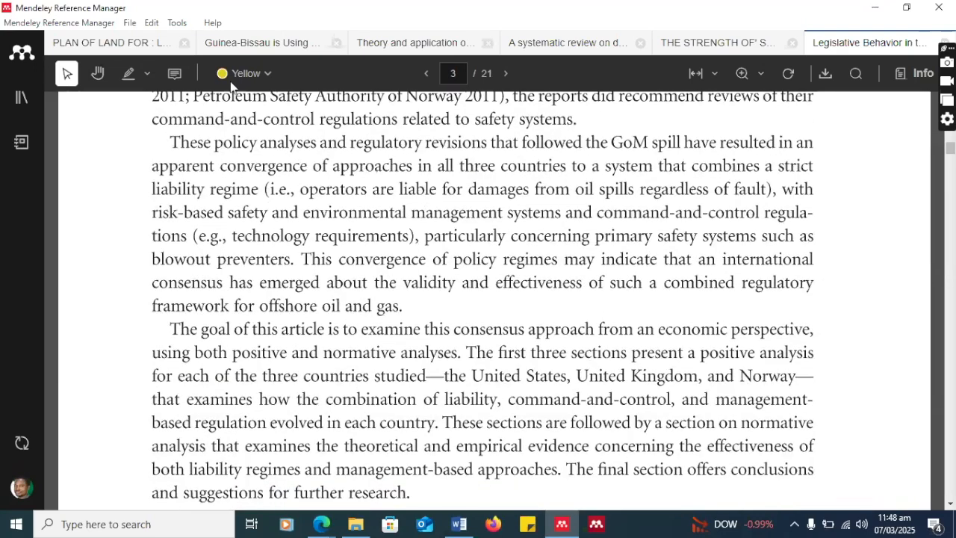
Highlight in yellow the passage on page 3 from "These policy analyses and regulatory revisions" to "apparent convergence"
left_click_drag(173, 142, 298, 180)
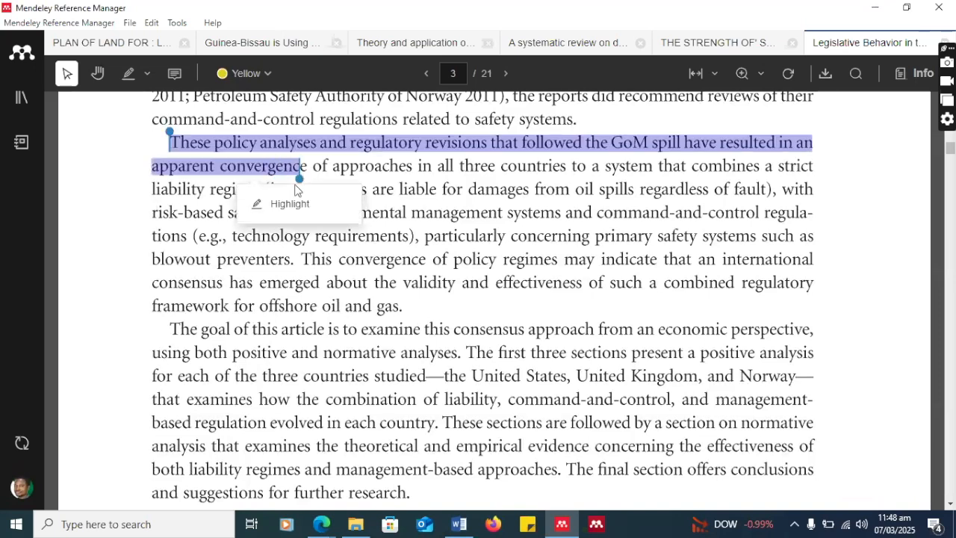
left_click(295, 195)
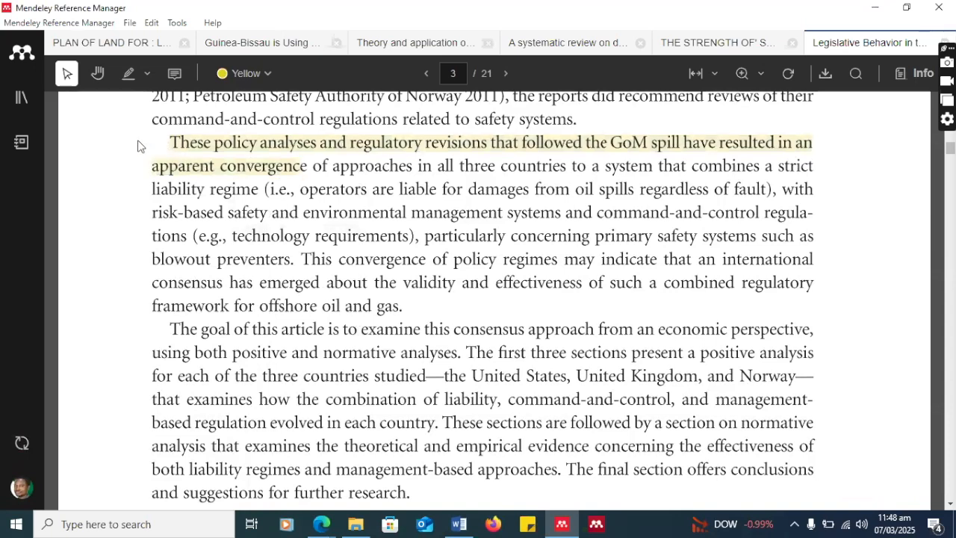
left_click_drag(151, 118, 310, 181)
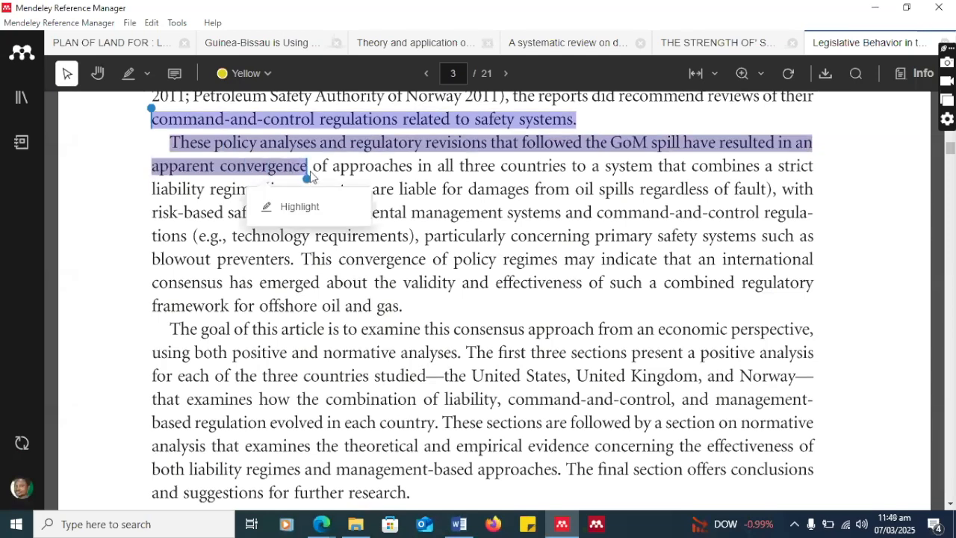
Add a sticky note near "the United States" in page 3's last paragraph with the comment "LKFJDSLKFLKDJFSDFJ", and return to the library
left_click(174, 75)
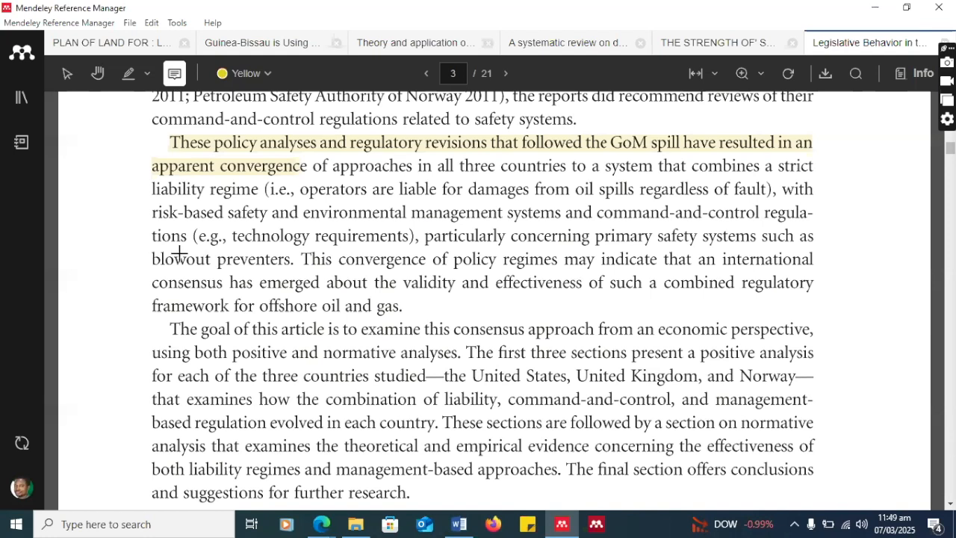
left_click(483, 376)
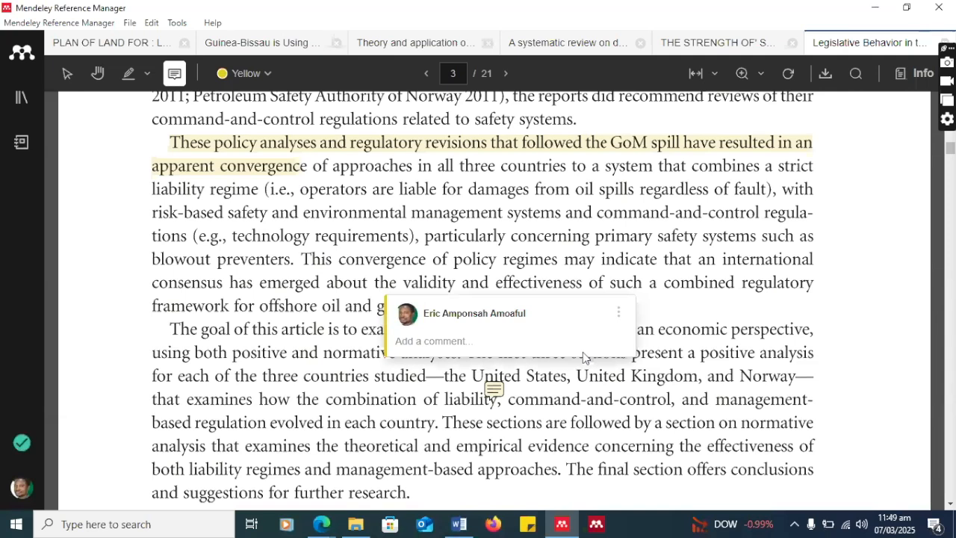
type("LKFJDSLKFLKDJFSDFJ")
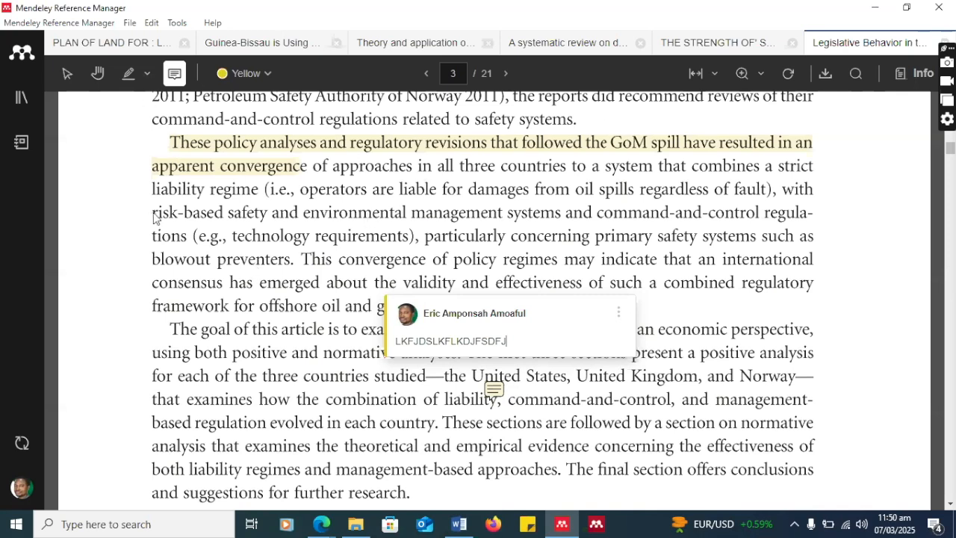
left_click(21, 100)
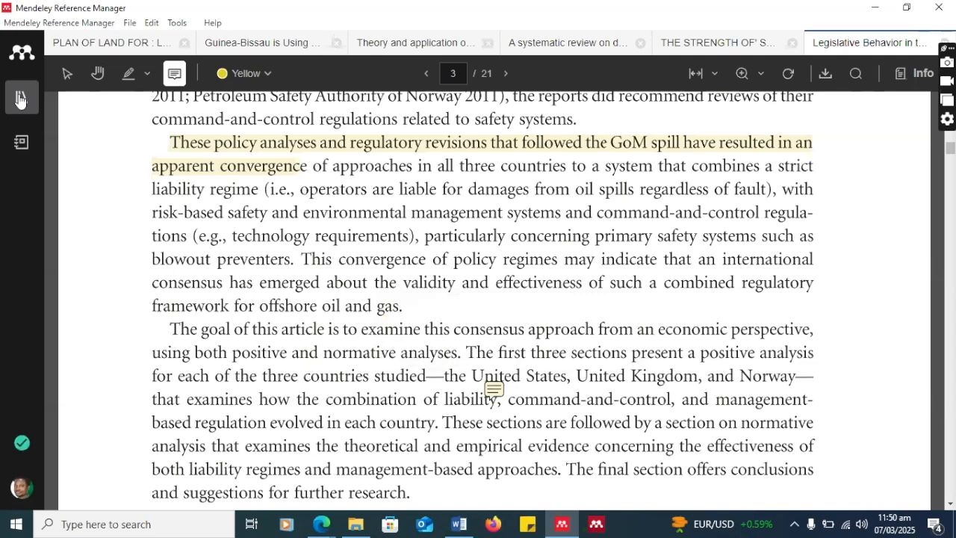
Show the reference library, switch to the Google Scholar window in Edge, and go to mendeley.com
left_click(21, 100)
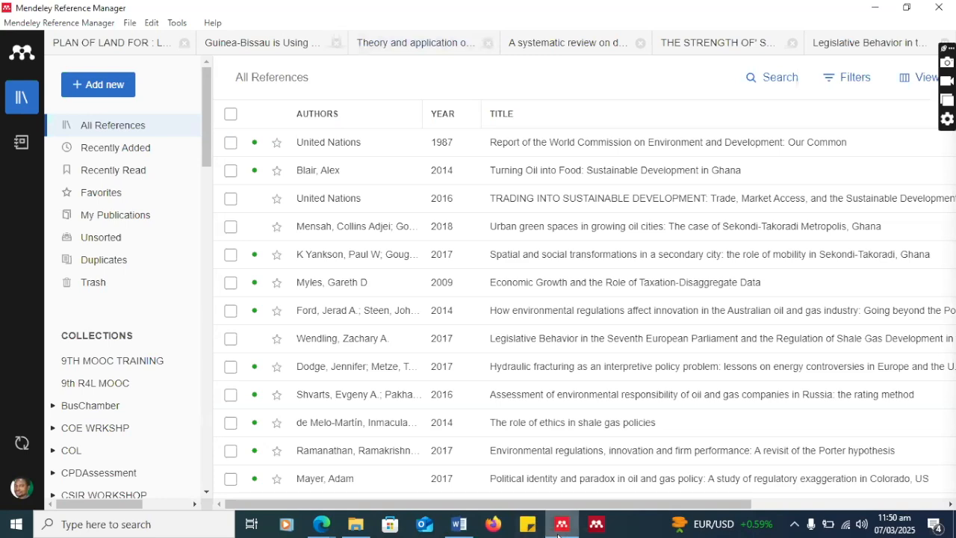
mouse_move(326, 531)
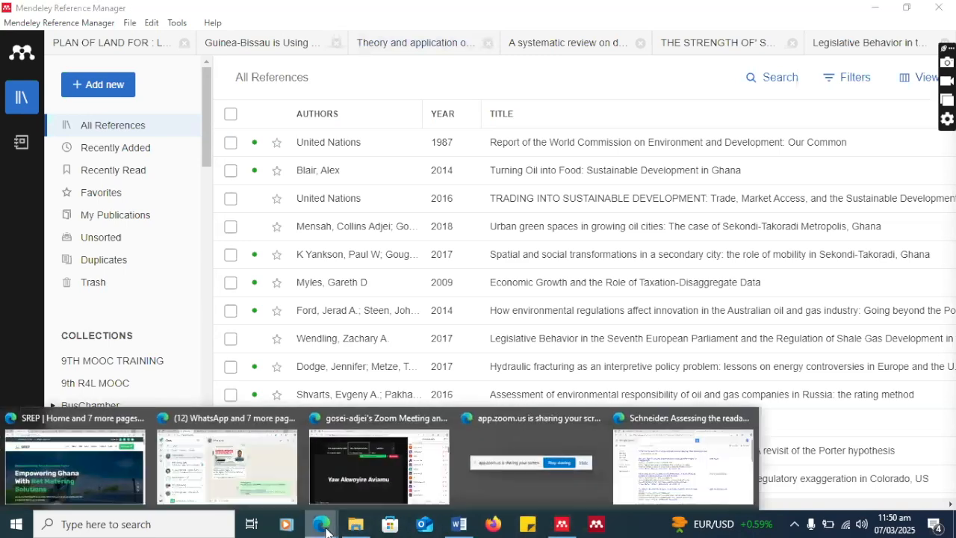
left_click(656, 464)
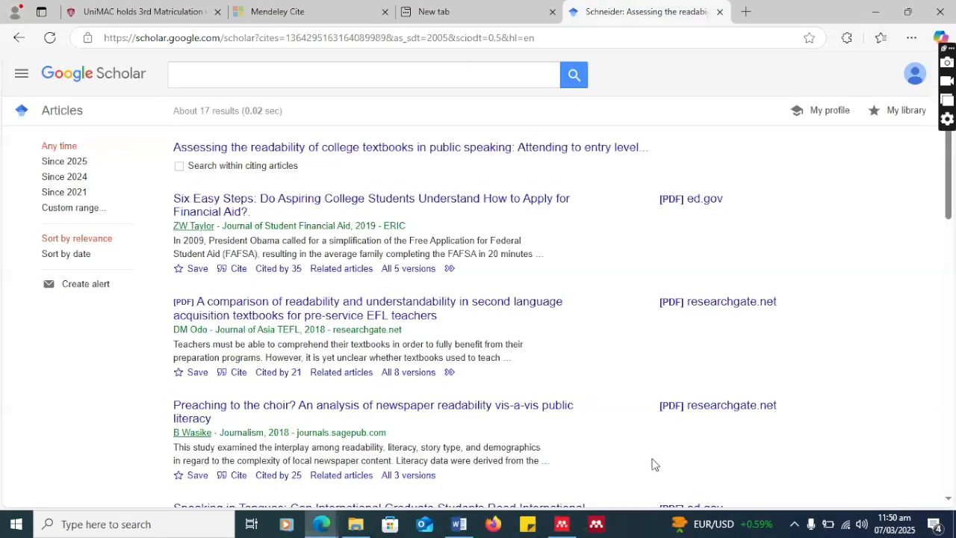
left_click(381, 37)
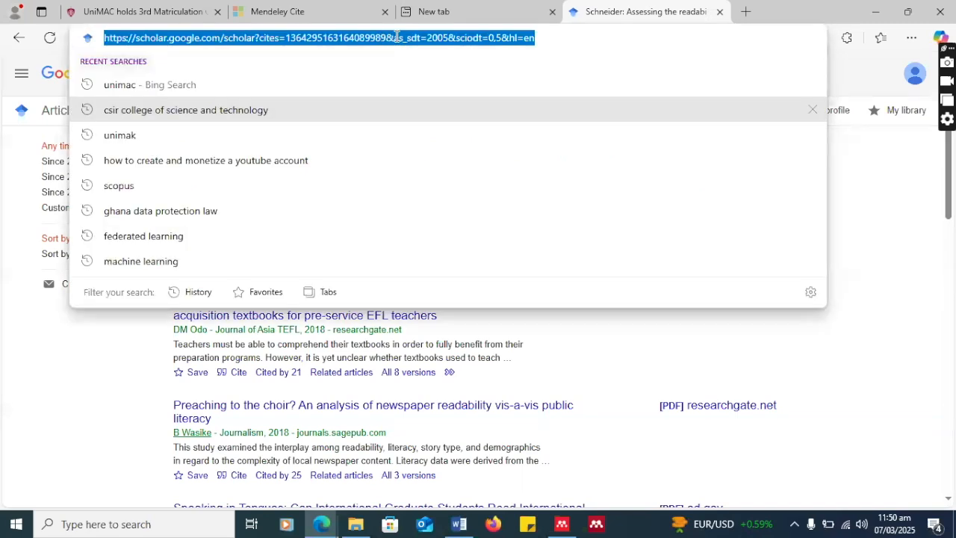
type("MENDELEY")
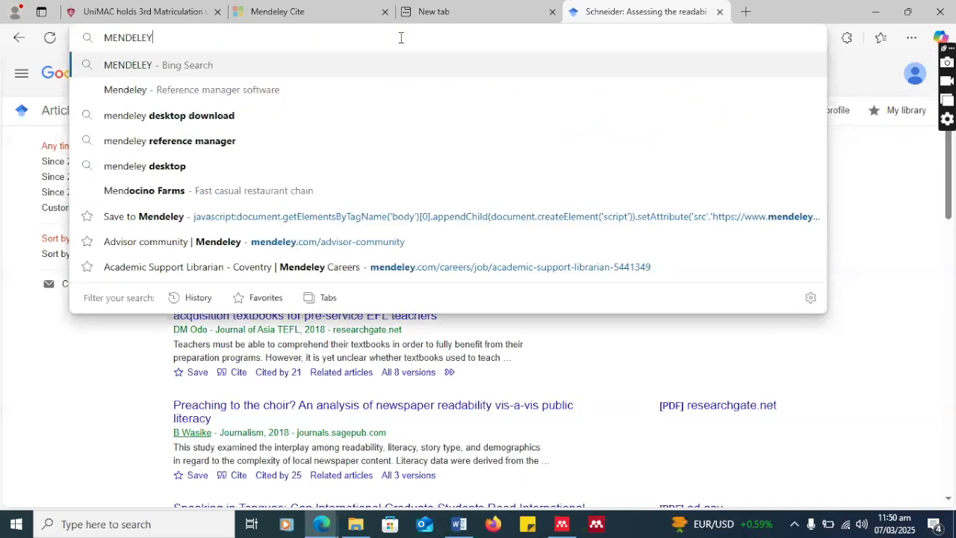
type(".COM")
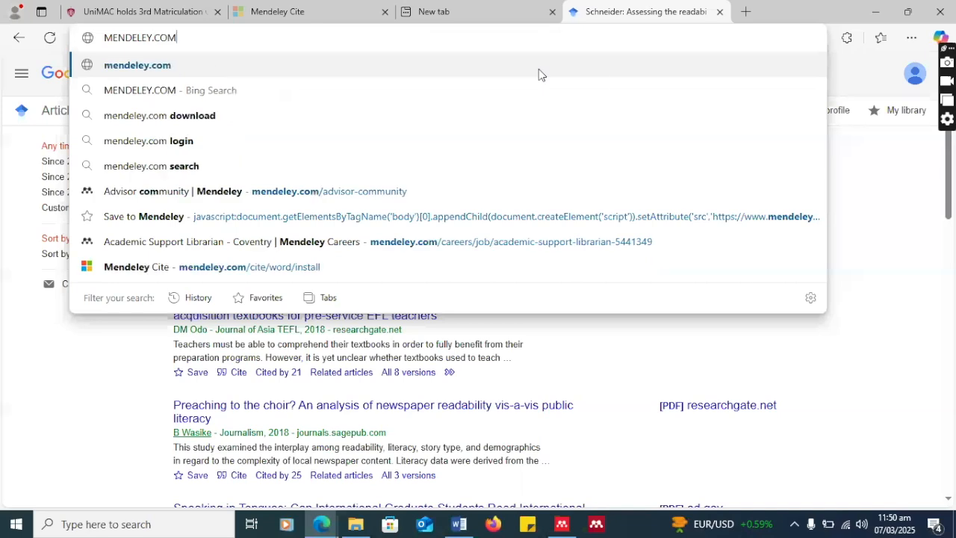
key("Return")
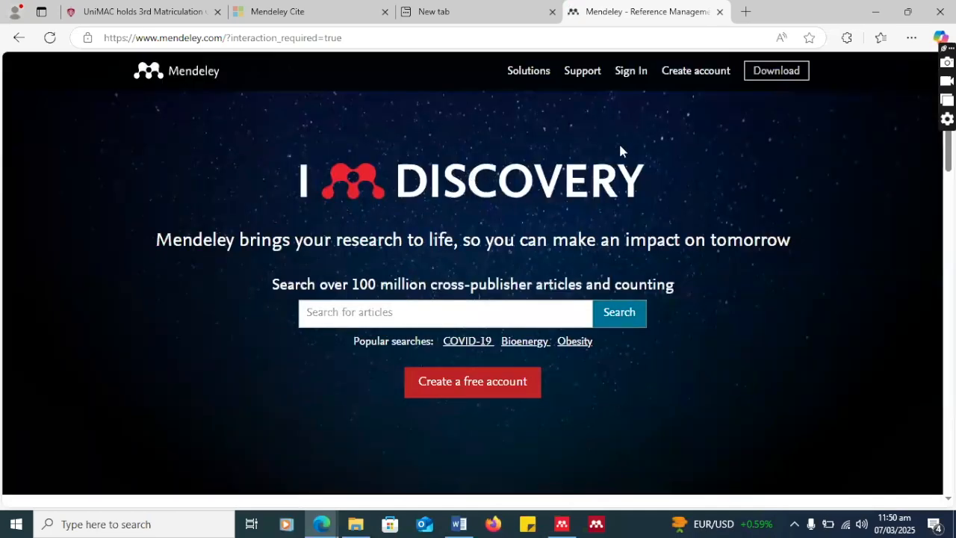
Sign in to the Mendeley website by entering the account password for the prefilled e-mail
left_click(629, 78)
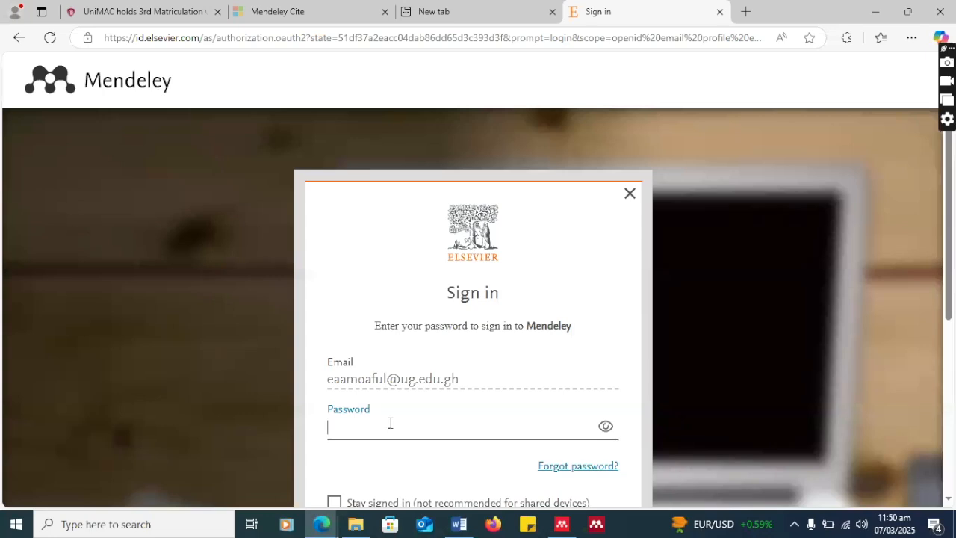
type("••••")
type("••••••")
key("Return")
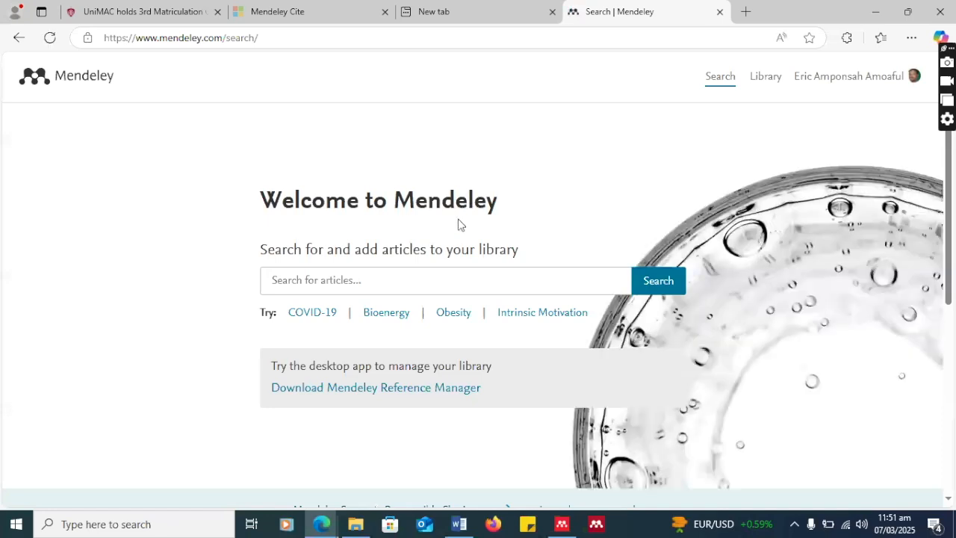
Look over the Mendeley welcome page and open the Web Importer page from its footer downloads
scroll(446, 216, "down", 5)
scroll(441, 215, "up", 5)
scroll(647, 364, "down", 5)
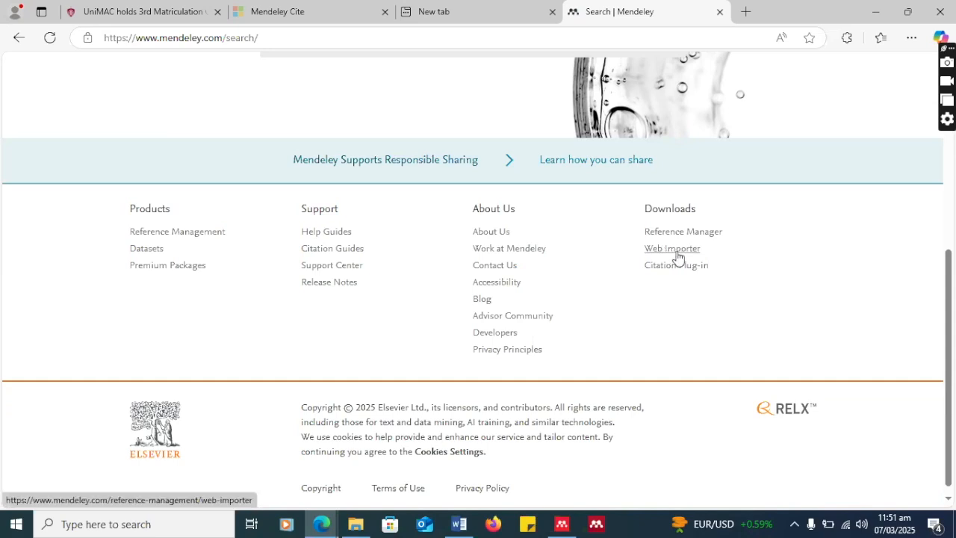
scroll(640, 345, "up", 2)
scroll(613, 346, "down", 2)
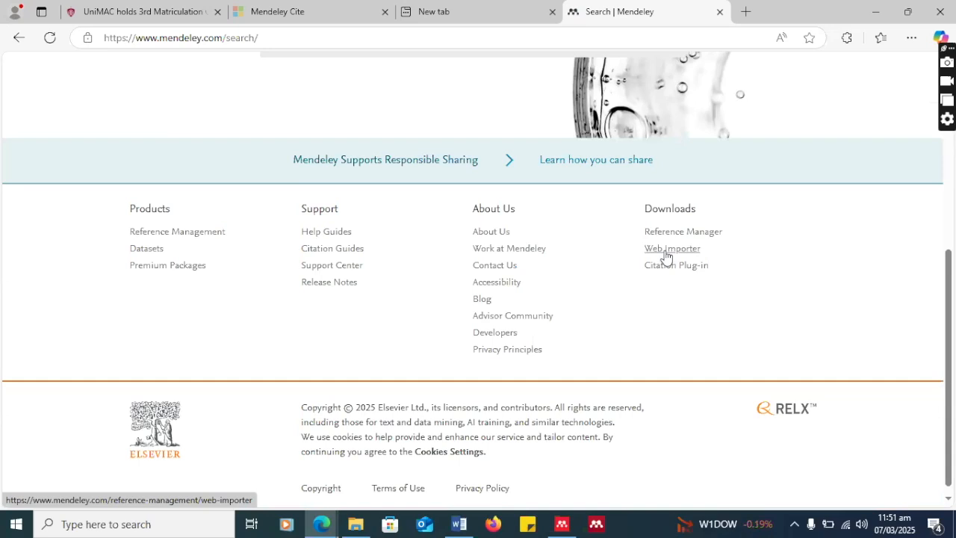
left_click(666, 251)
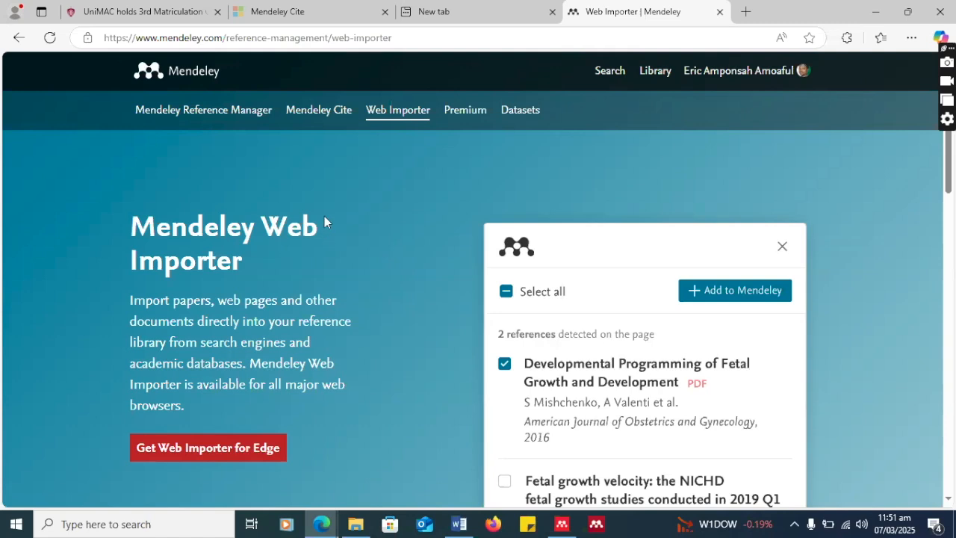
Look through the Web Importer description and open its Edge Add-ons page to check the listing
scroll(369, 289, "down", 4)
scroll(369, 289, "up", 3)
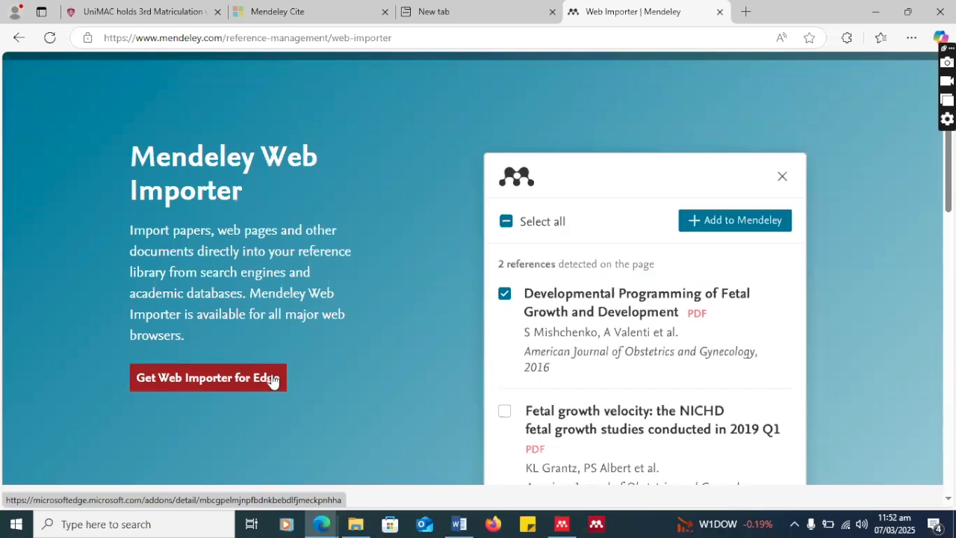
left_click(223, 381)
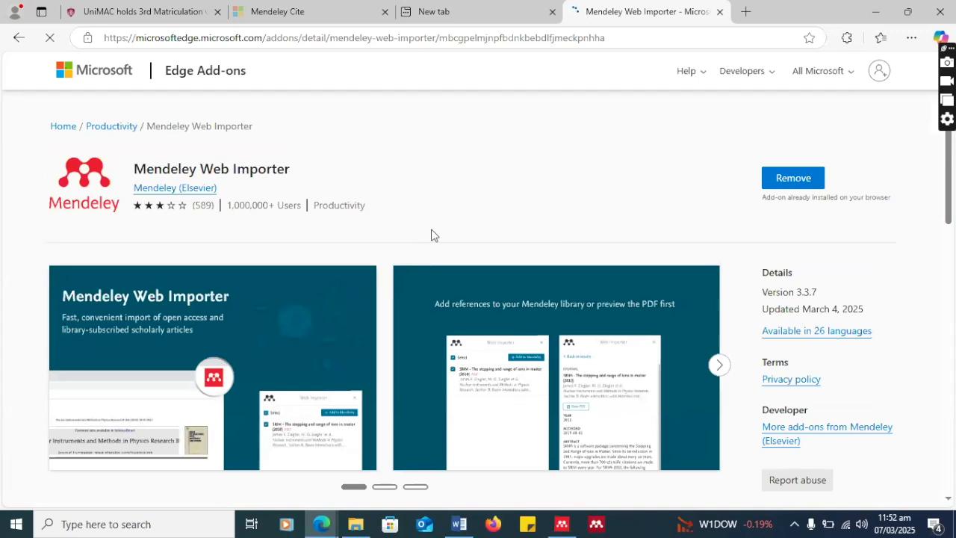
scroll(433, 236, "down", 1)
scroll(433, 236, "up", 1)
Remove the Mendeley Web Importer extension from Microsoft Edge
left_click(846, 39)
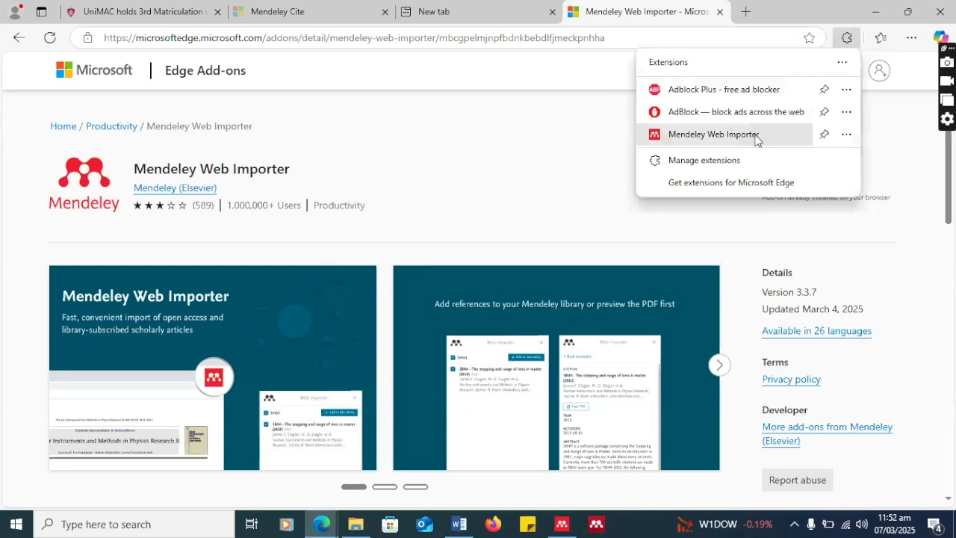
left_click(847, 135)
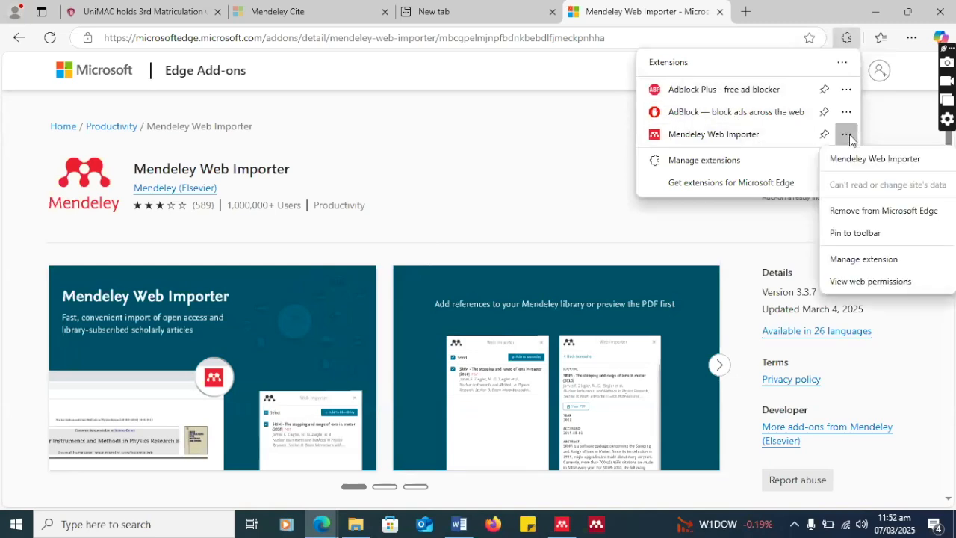
left_click(868, 213)
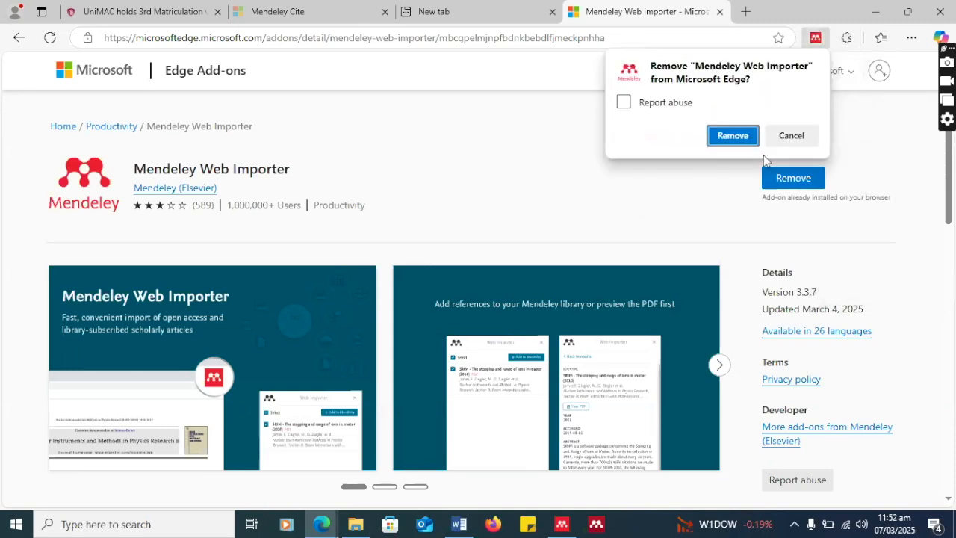
left_click(729, 138)
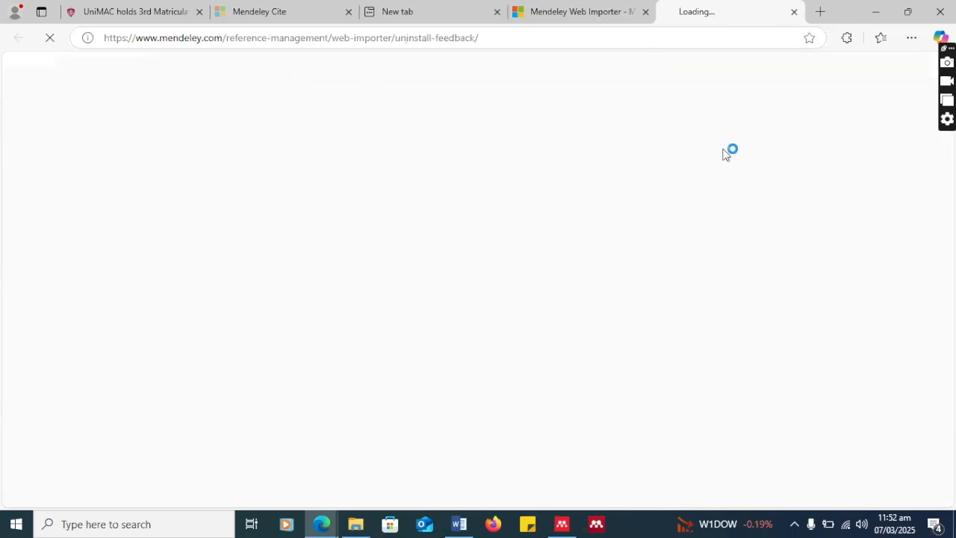
Return to the Mendeley Web Importer add-on page and install the extension in Edge
left_click(562, 12)
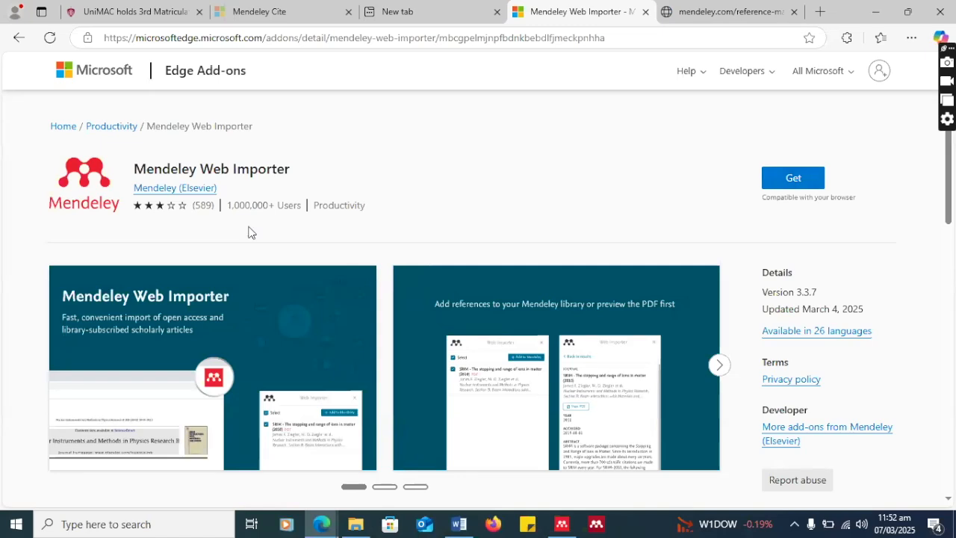
left_click(798, 180)
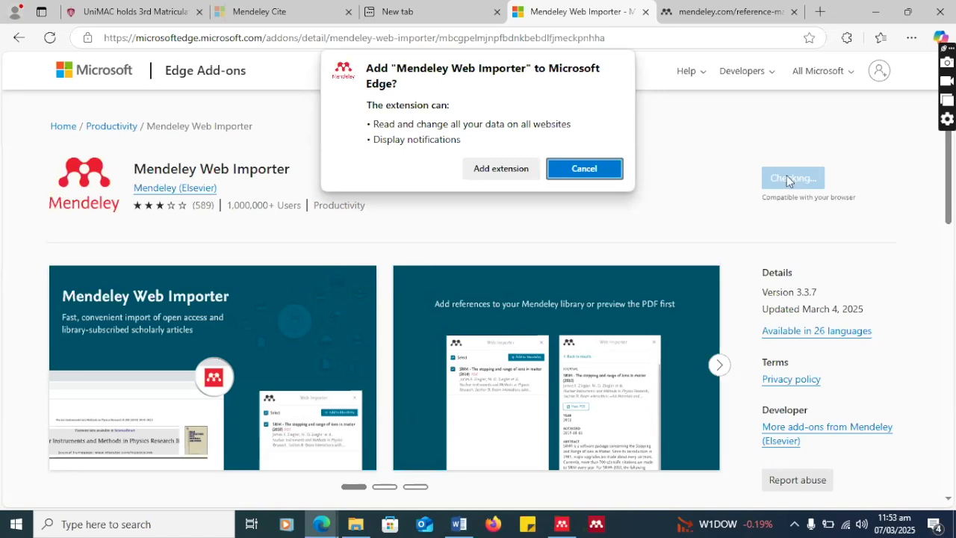
left_click(496, 171)
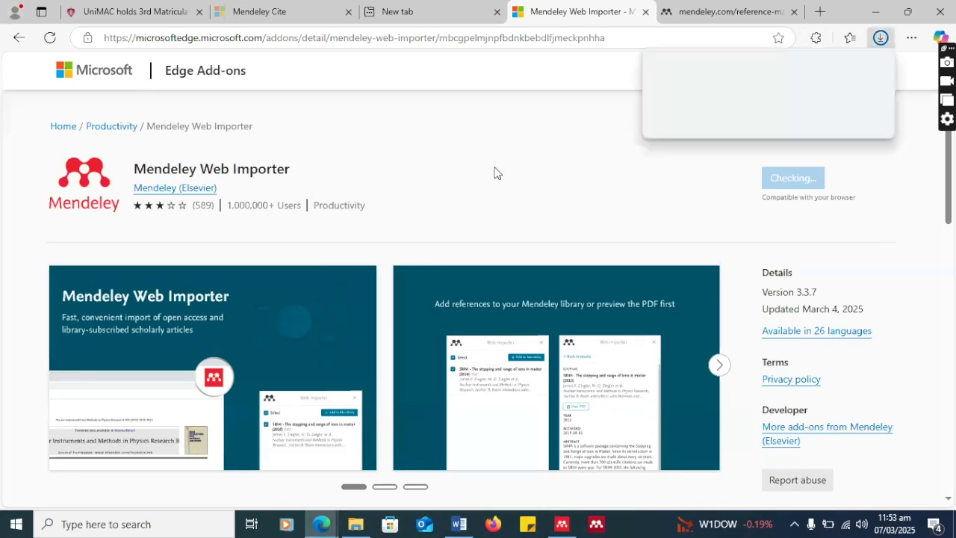
Switch to Mendeley Reference Manager, view its install options for Web Importer and Mendeley Cite, and minimize it to return to Edge
left_click(571, 531)
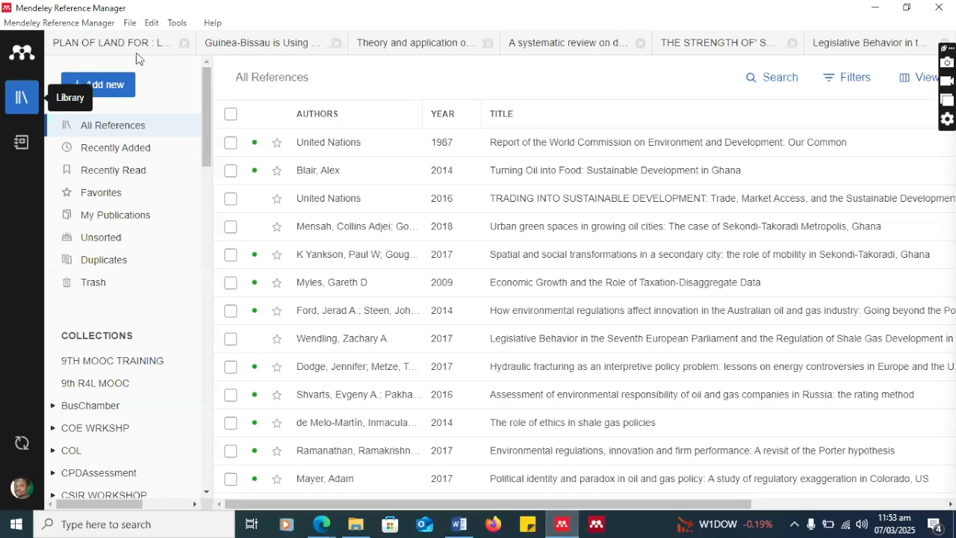
left_click(180, 28)
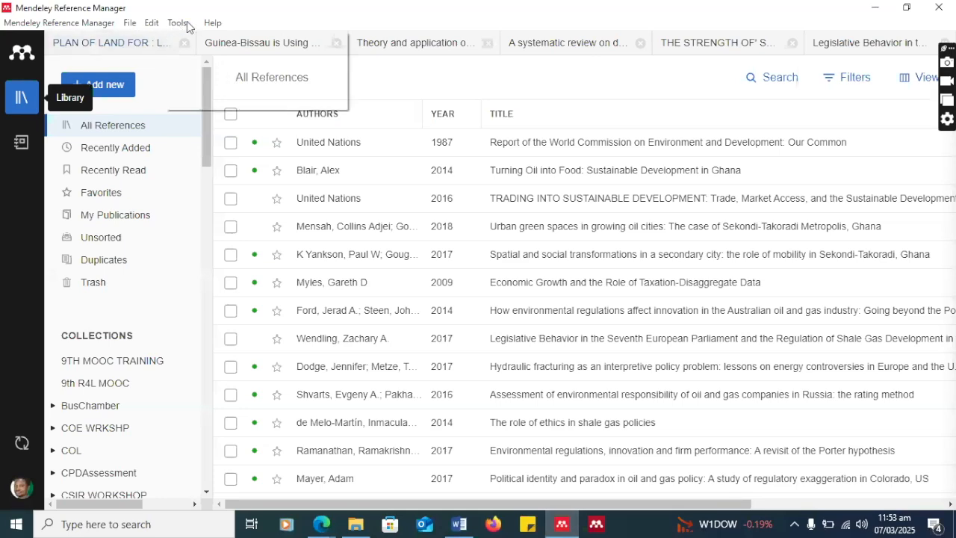
mouse_move(213, 22)
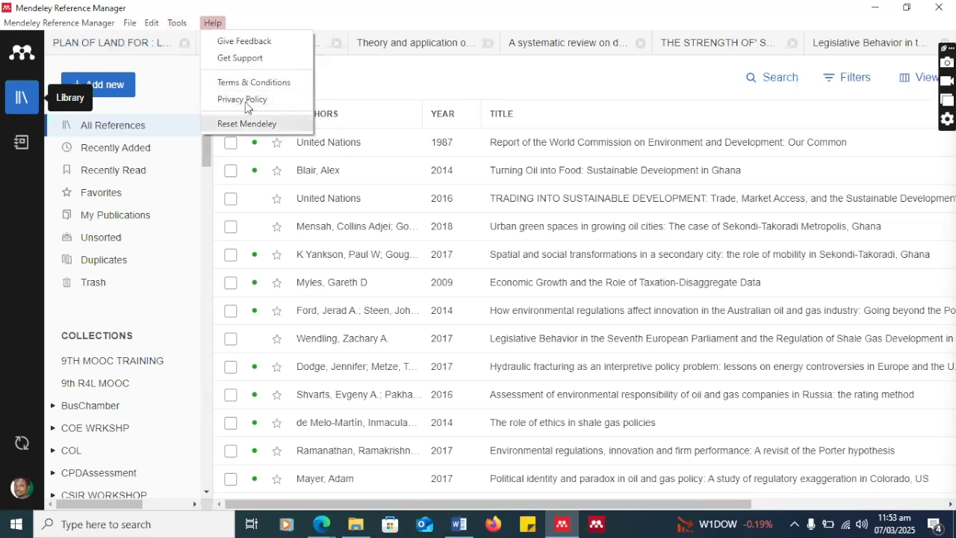
left_click(173, 27)
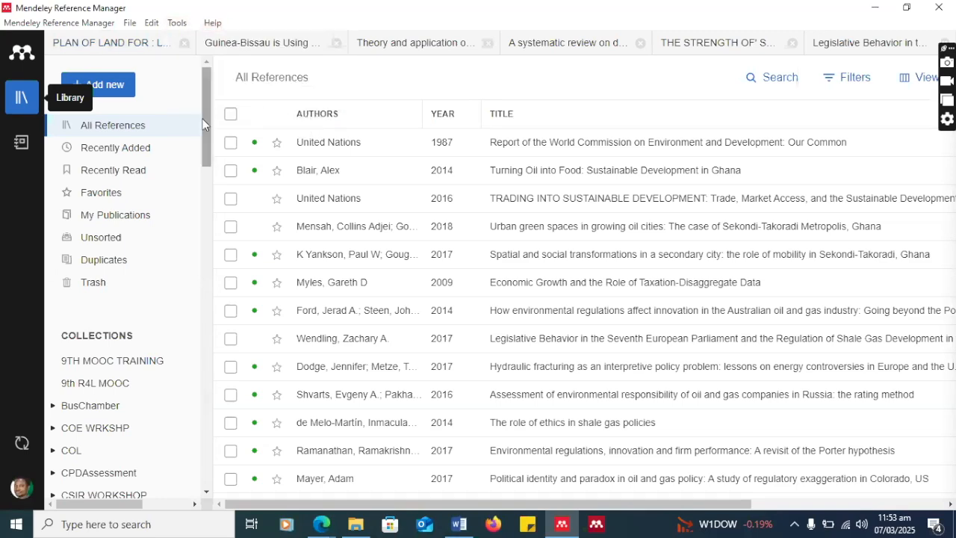
left_click(178, 28)
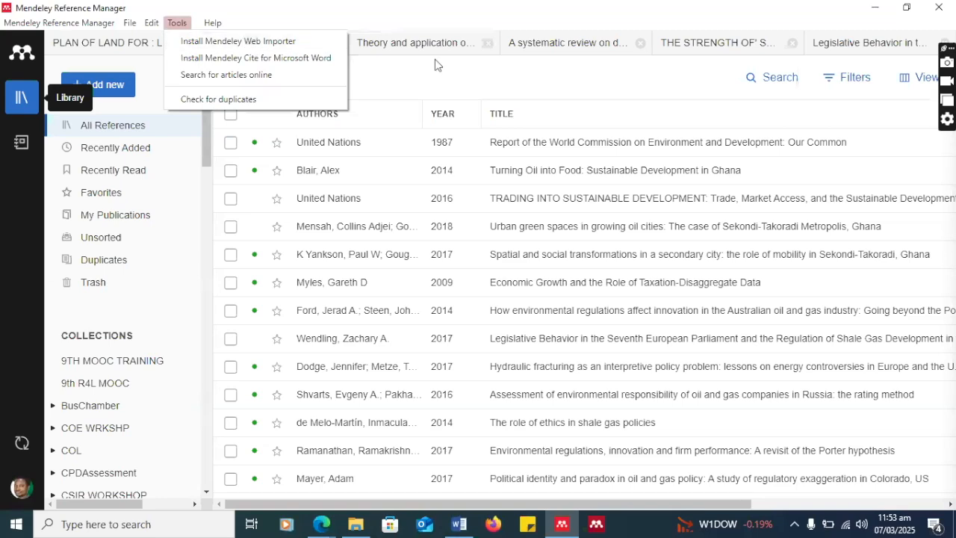
left_click(798, 24)
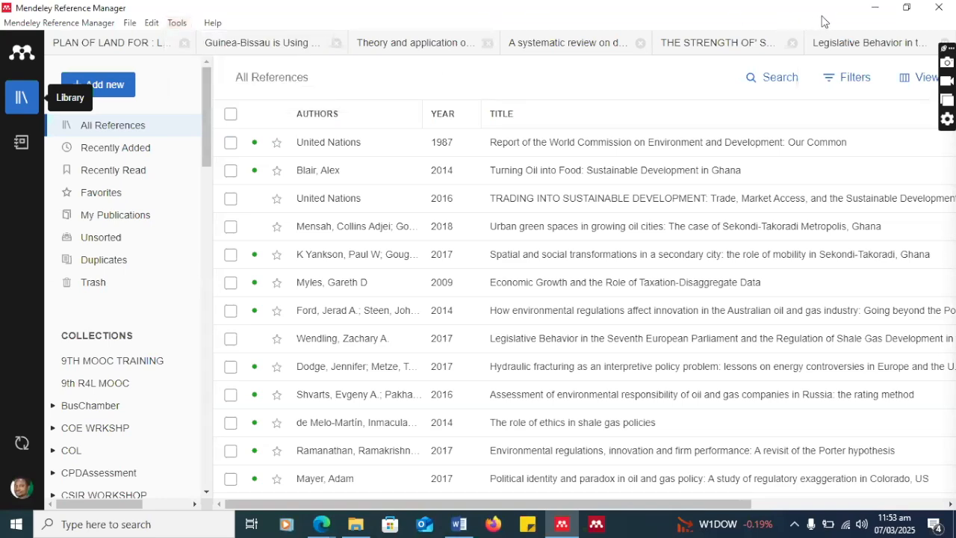
left_click(875, 16)
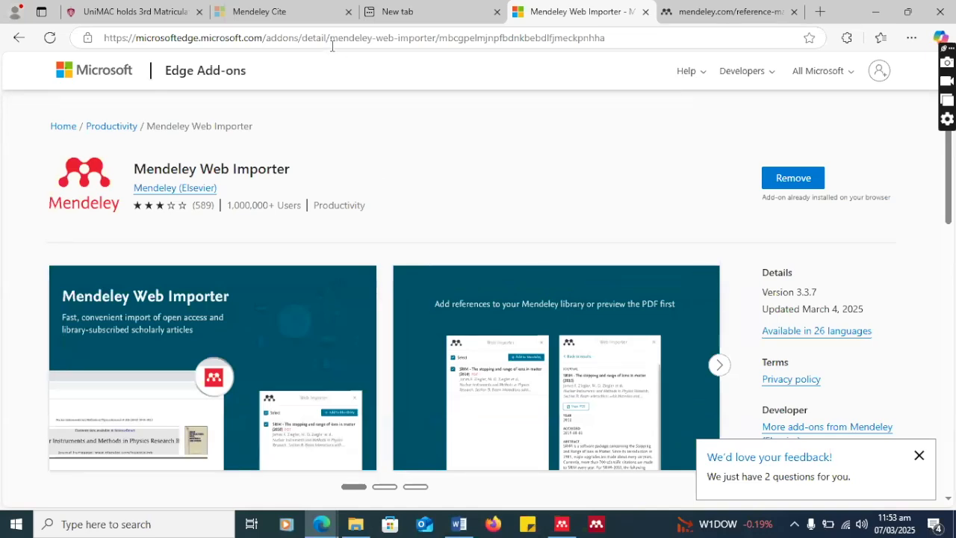
Open scholar.google.com in the existing blank browser tab
left_click(410, 9)
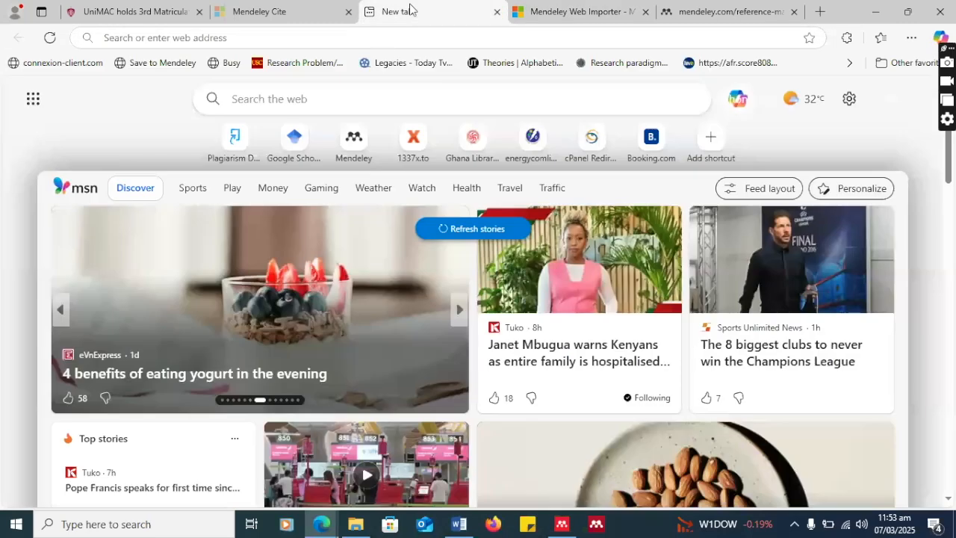
left_click(369, 39)
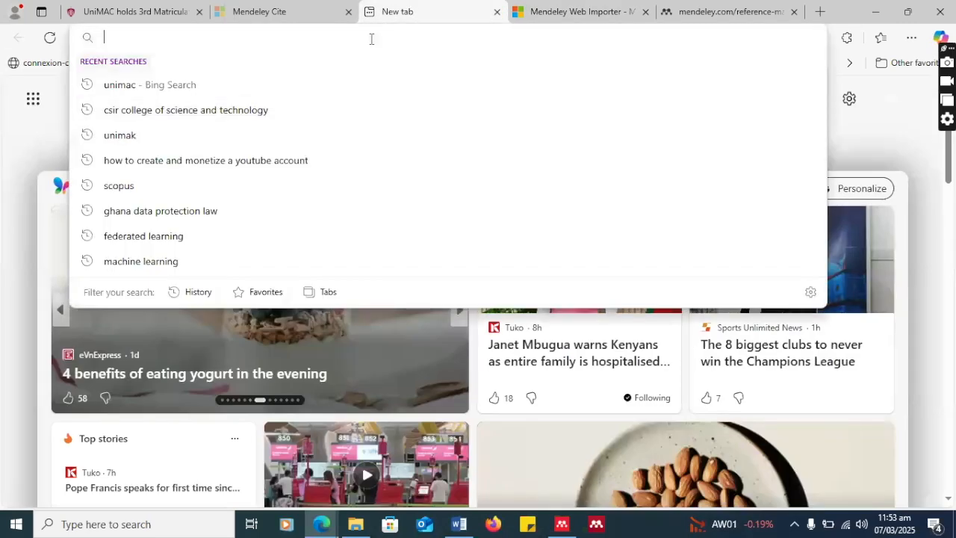
type("sch")
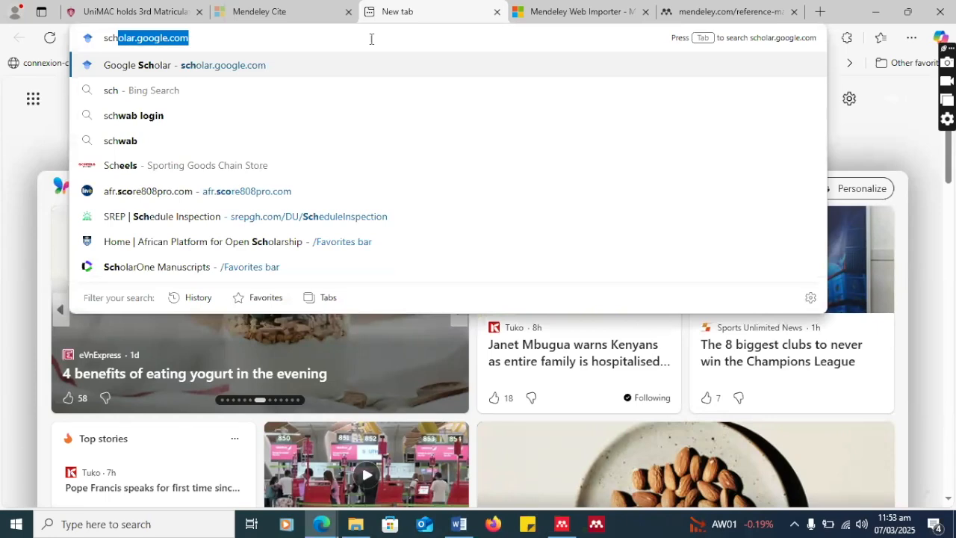
key("Return")
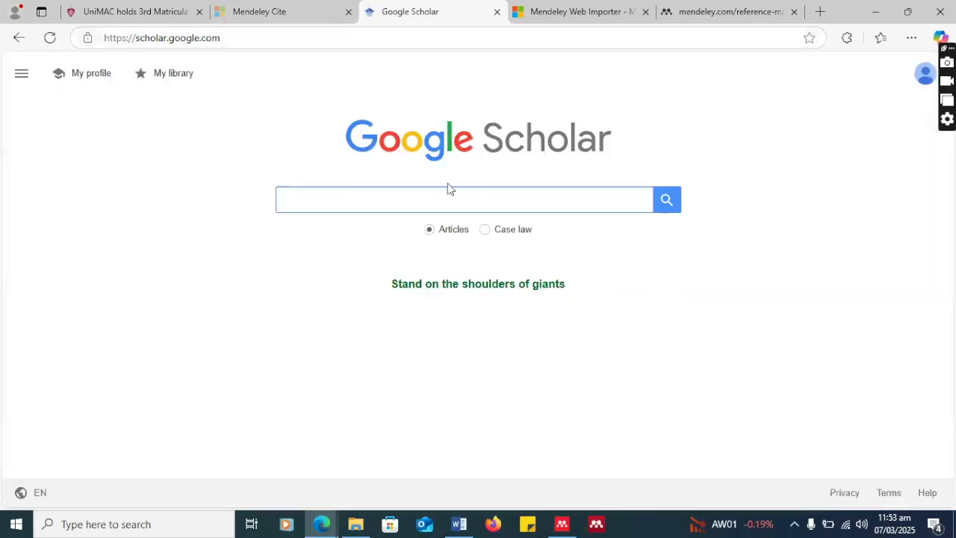
Search Google Scholar for "Media Ethics" and look through the results for sources with PDF links
left_click(453, 198)
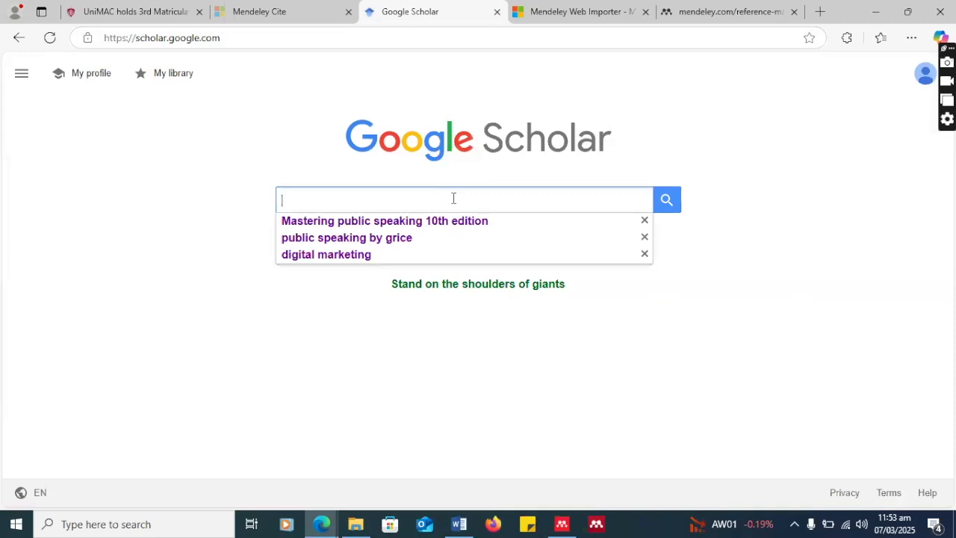
type("Medi")
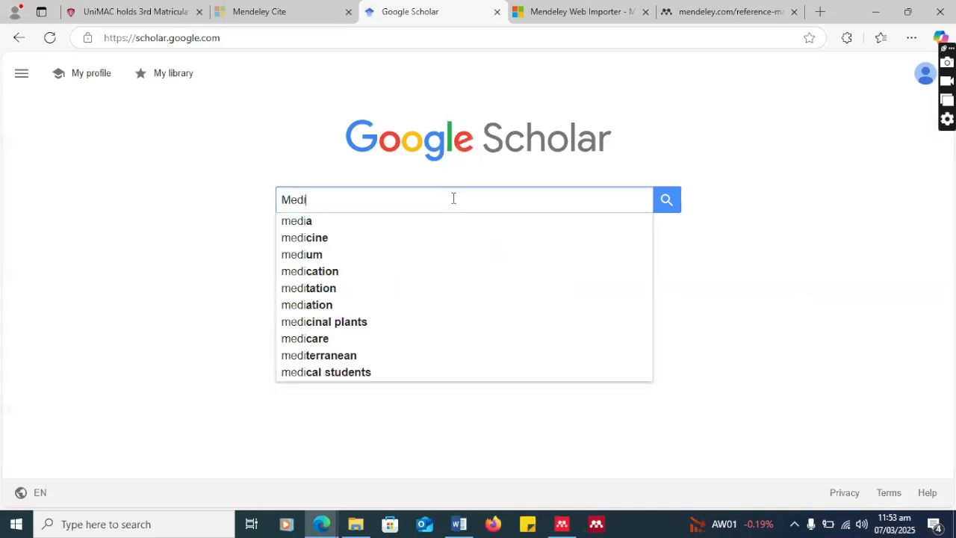
type("a")
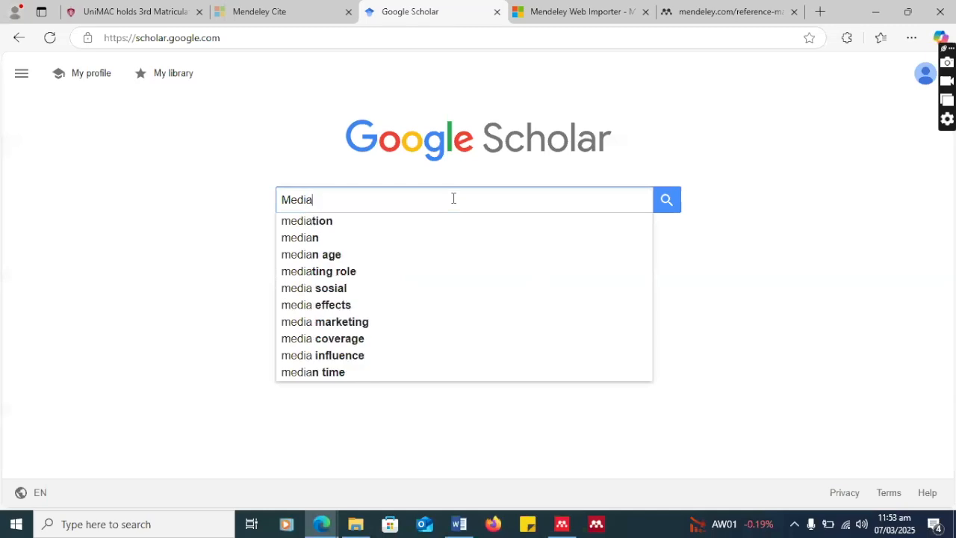
type(" Ethics")
key("Return")
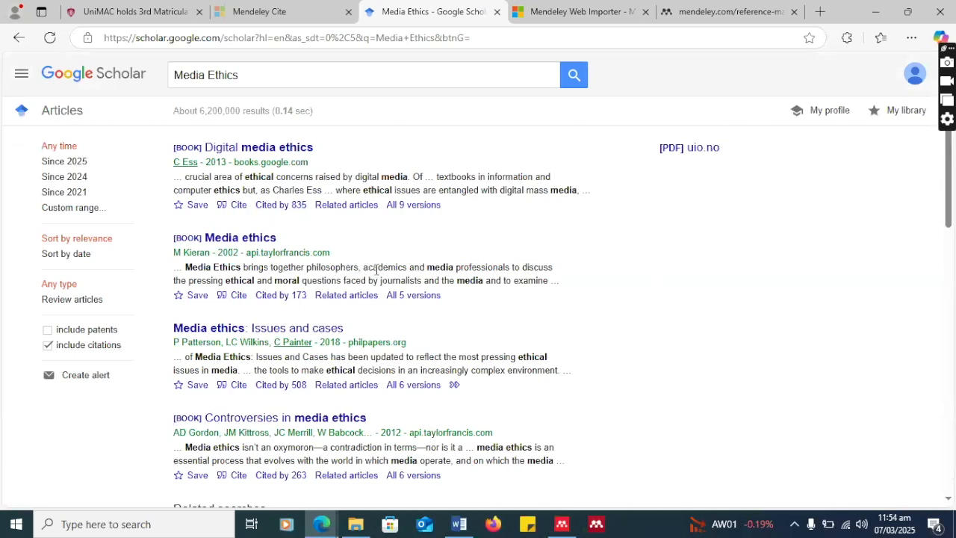
scroll(376, 270, "down", 3)
scroll(397, 363, "up", 3)
scroll(393, 339, "down", 5)
scroll(388, 337, "up", 5)
scroll(387, 338, "down", 9)
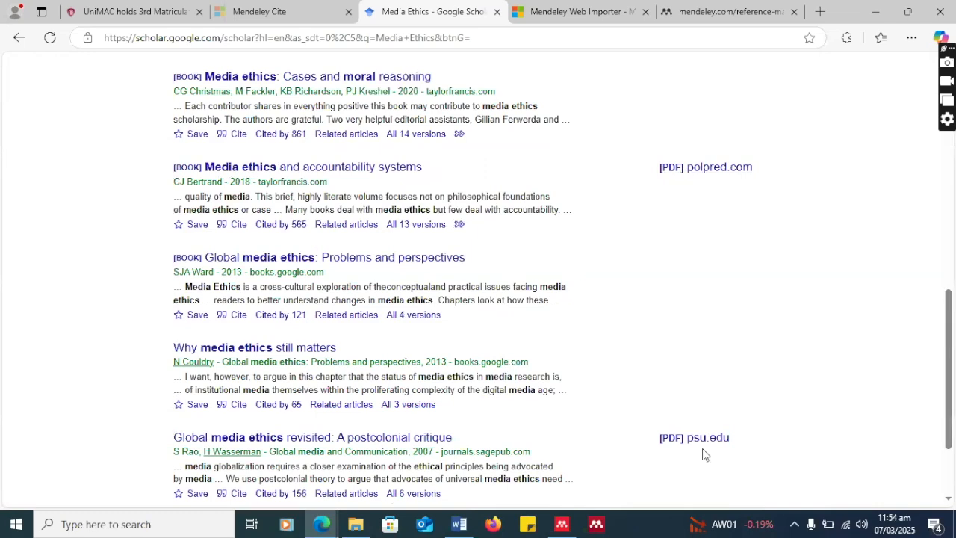
scroll(515, 423, "up", 6)
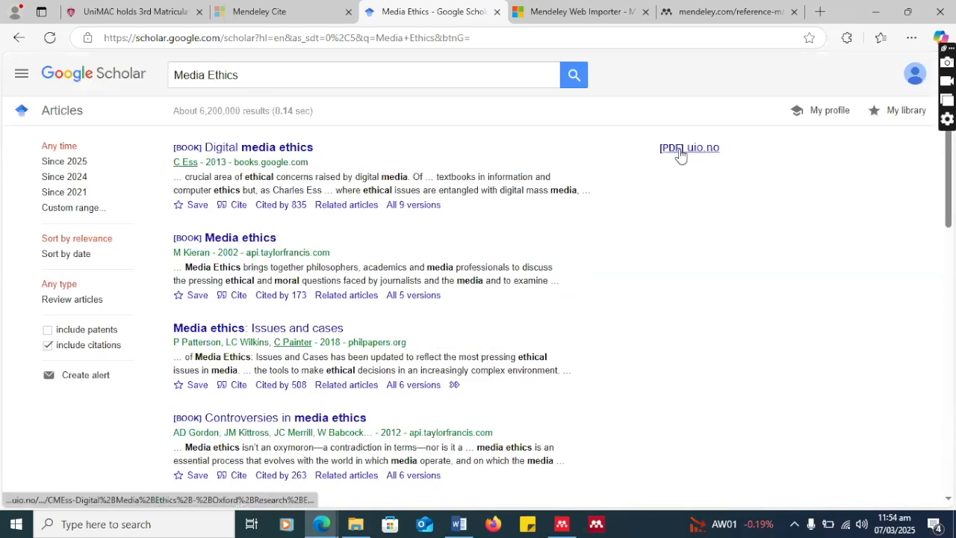
Launch the Mendeley Web Importer extension on the results page to detect its references
left_click(846, 39)
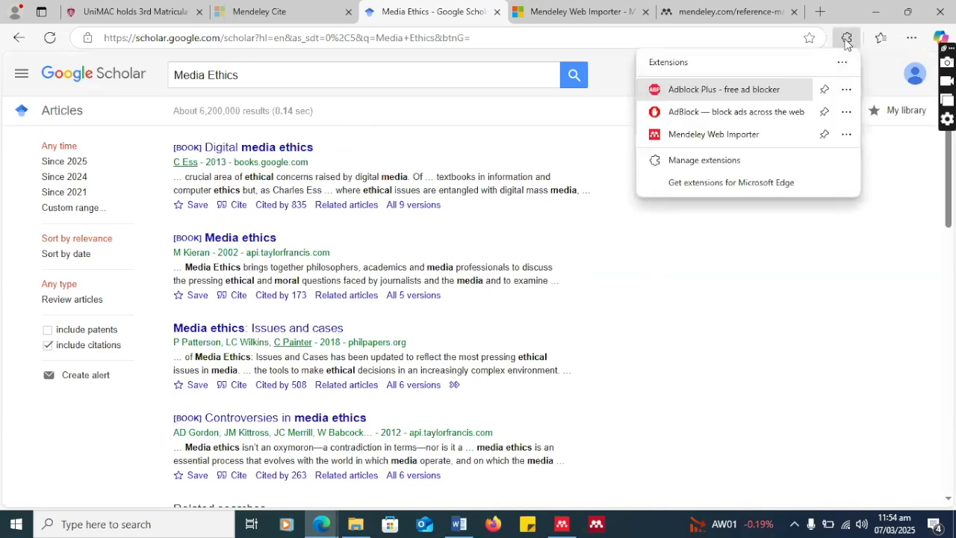
left_click(690, 140)
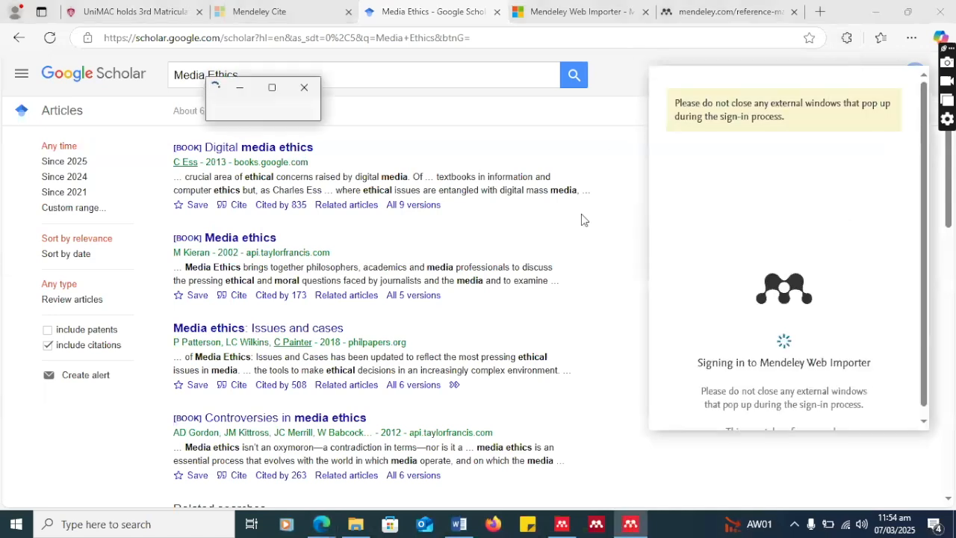
scroll(299, 275, "down", 10)
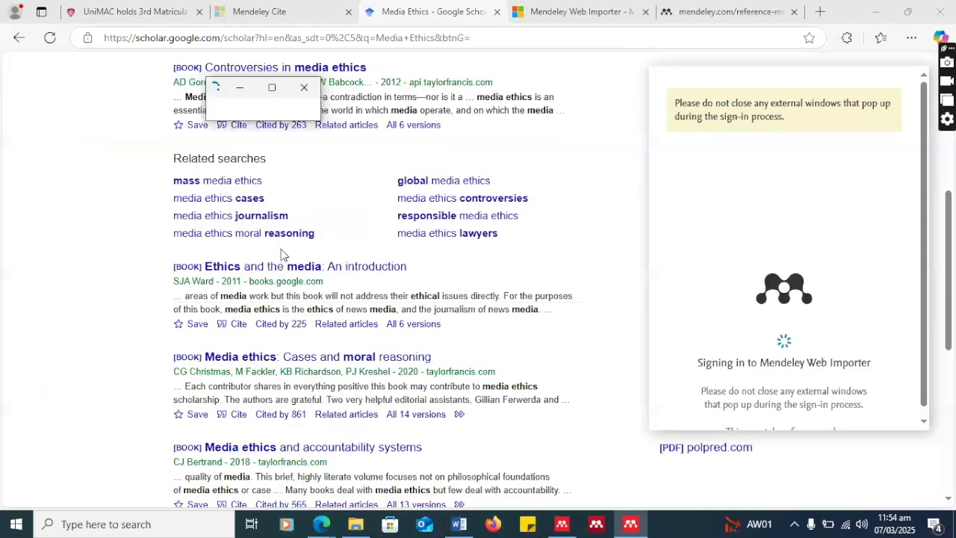
scroll(283, 250, "up", 10)
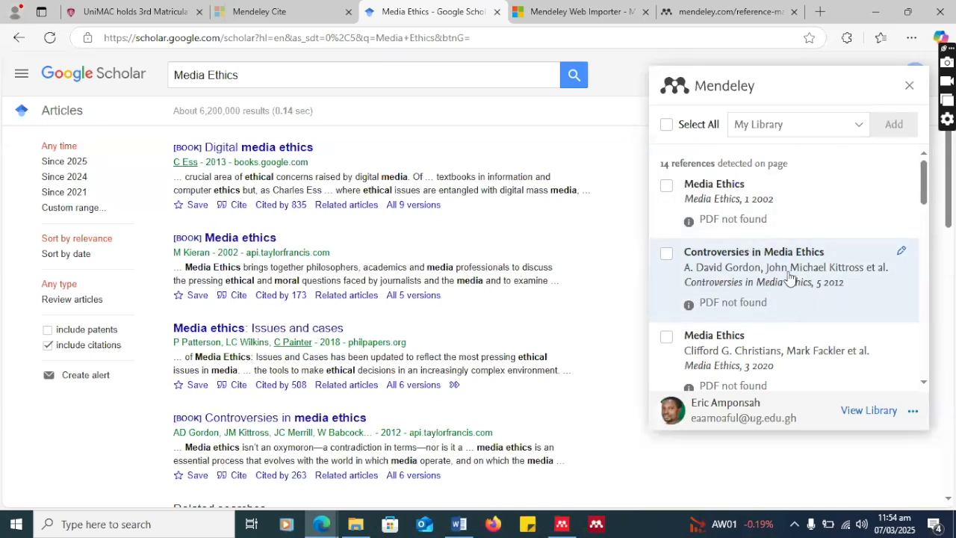
Select the PDF references "Global media ethics revisited: A postcolonial critique" and "Digital media ethics" for import
scroll(792, 278, "down", 5)
scroll(790, 278, "up", 5)
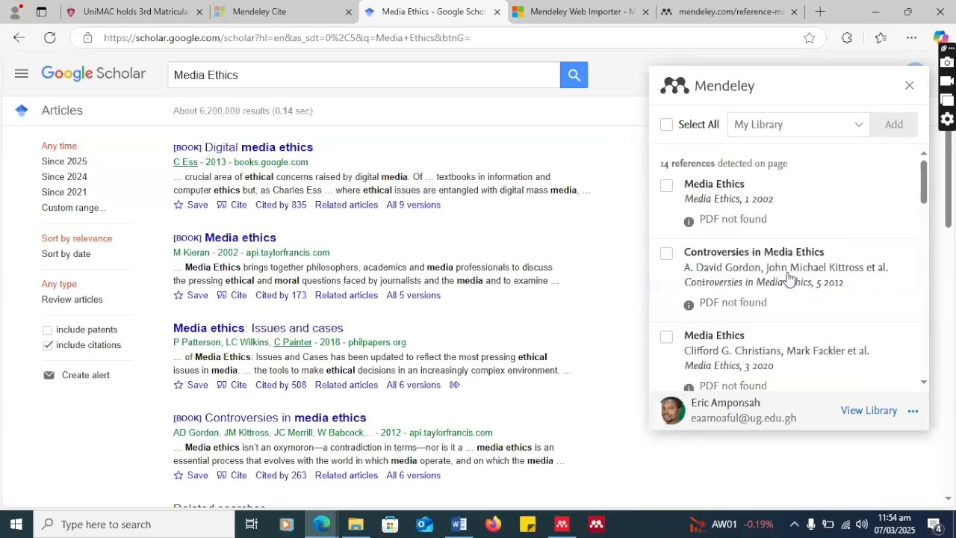
scroll(788, 277, "down", 5)
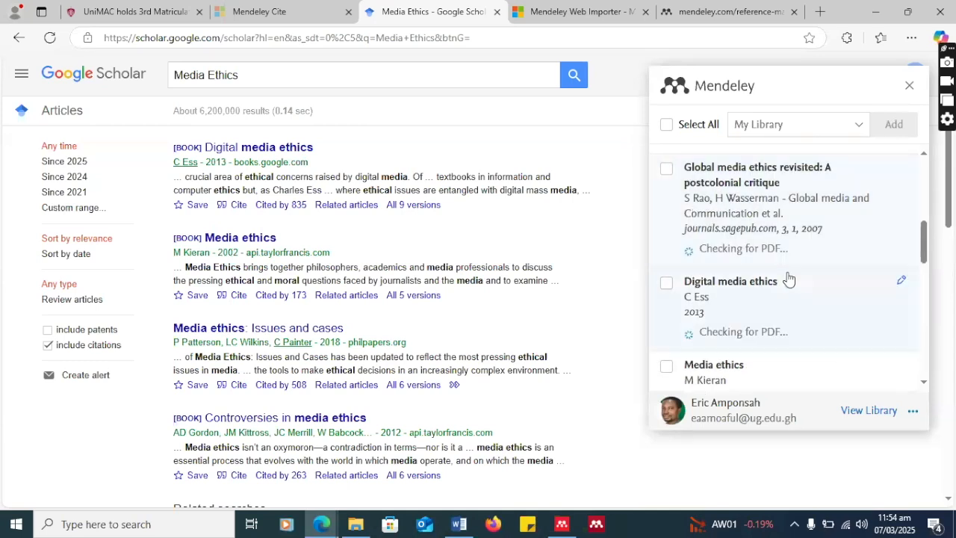
scroll(788, 278, "up", 1)
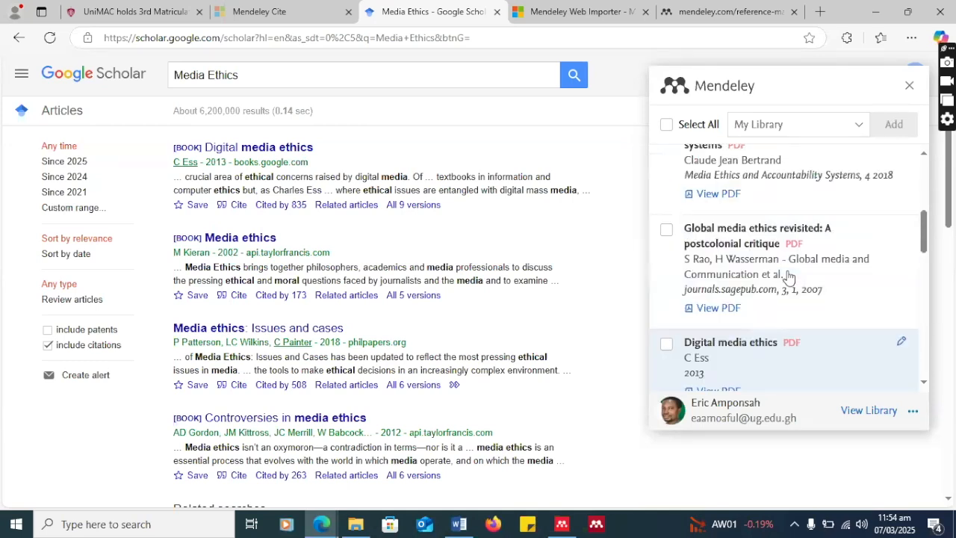
left_click(666, 239)
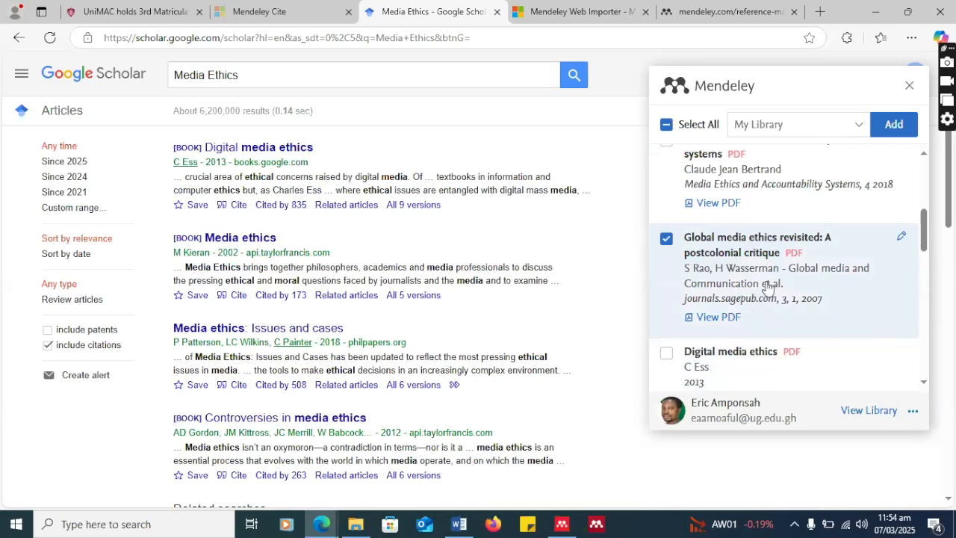
scroll(791, 306, "down", 2)
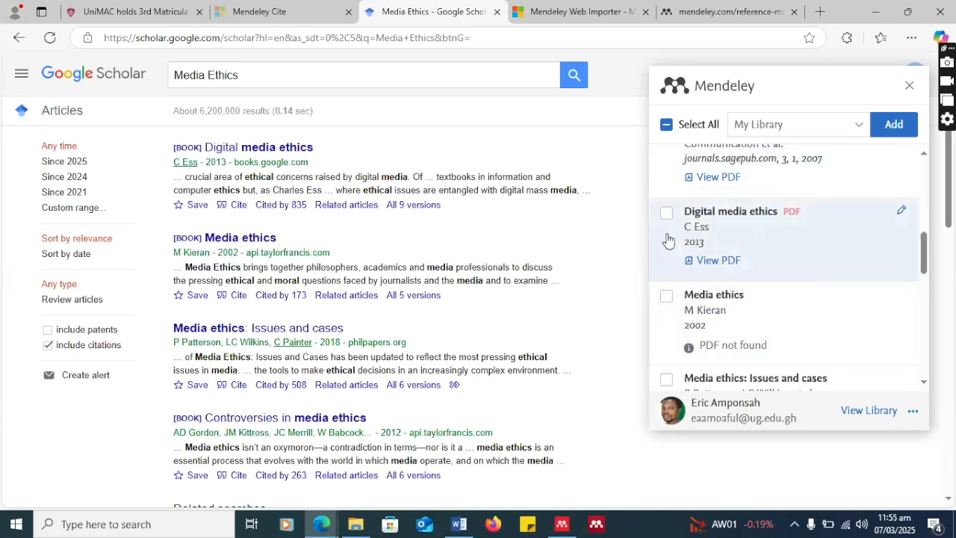
left_click(667, 214)
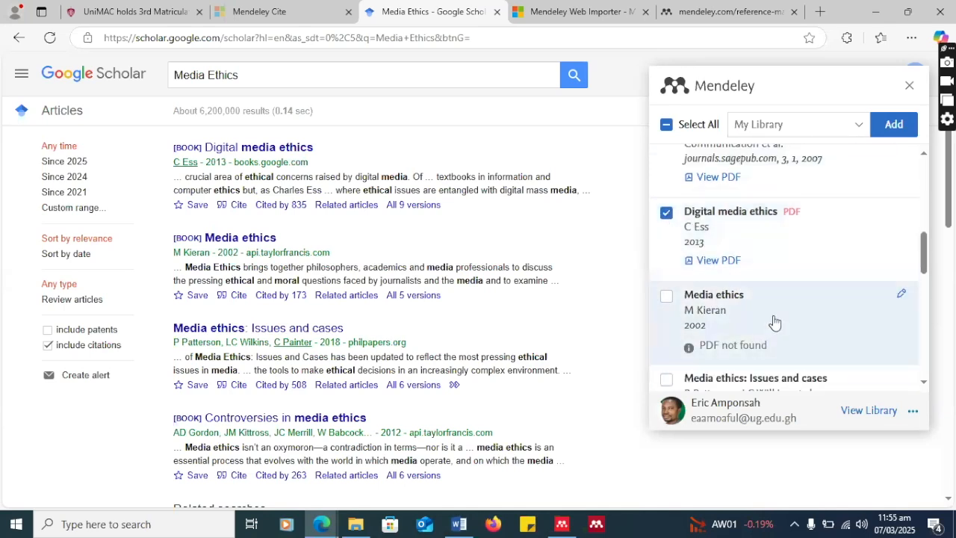
scroll(773, 322, "up", 3)
scroll(772, 321, "up", 1)
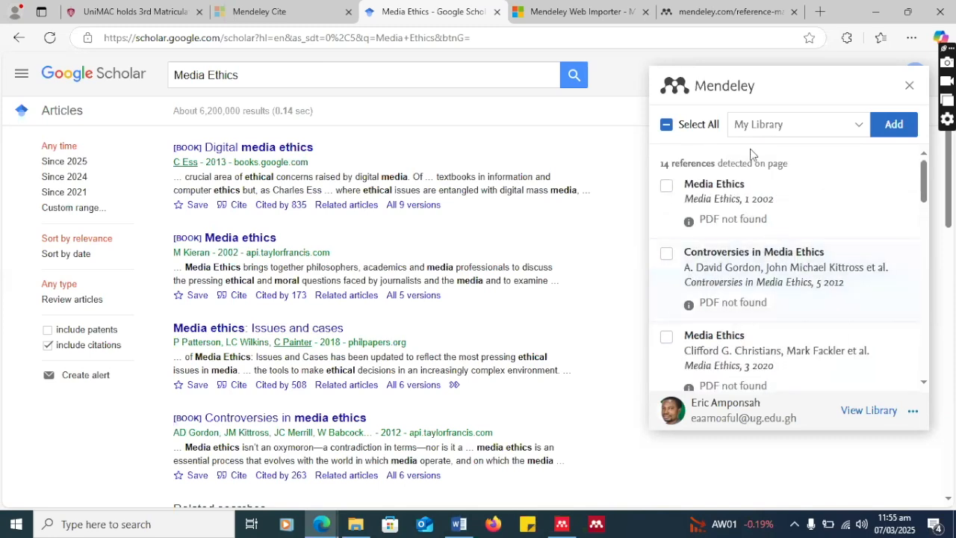
Choose the UniMAC collection as the destination for the selected references
left_click(858, 127)
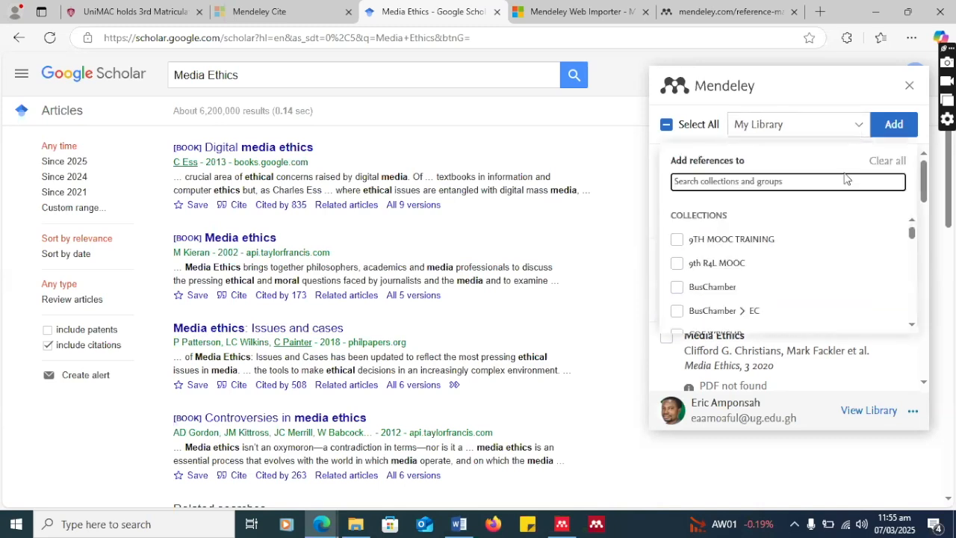
scroll(762, 269, "down", 5)
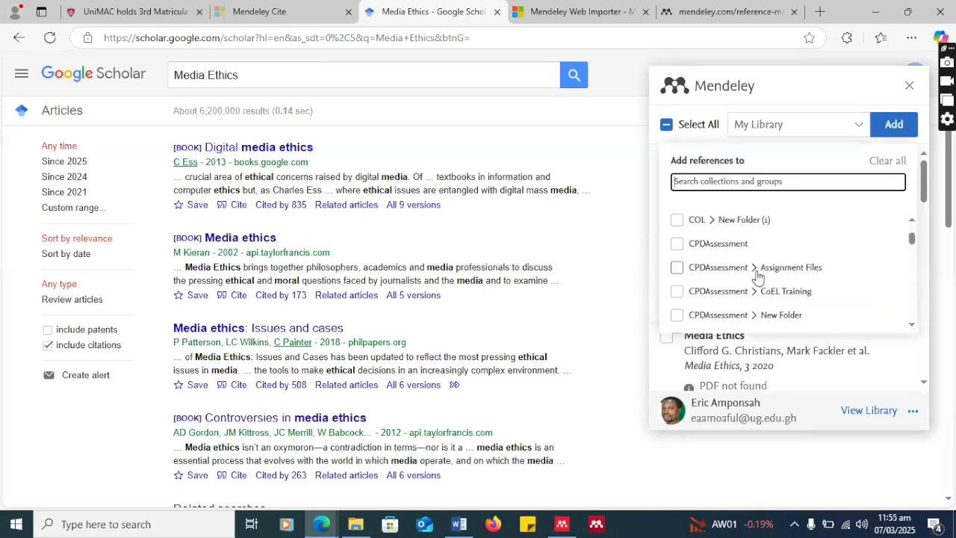
scroll(758, 278, "down", 5)
scroll(759, 277, "down", 4)
scroll(758, 277, "up", 6)
scroll(758, 277, "down", 1)
scroll(758, 277, "down", 2)
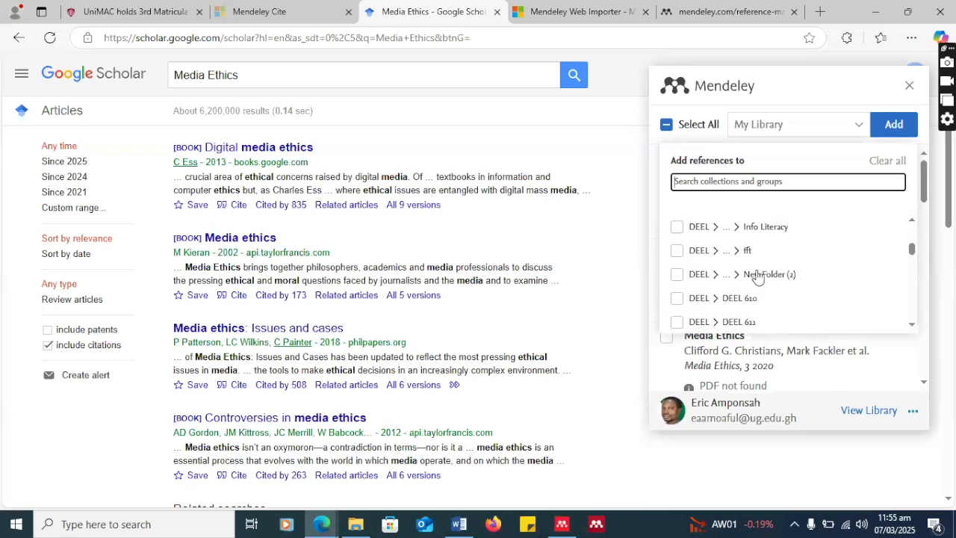
scroll(758, 276, "down", 5)
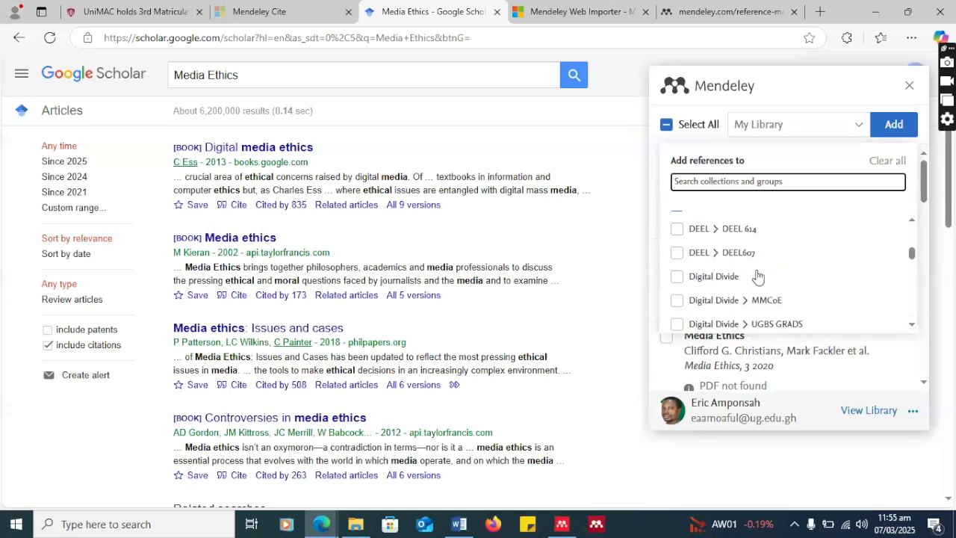
scroll(758, 276, "down", 5)
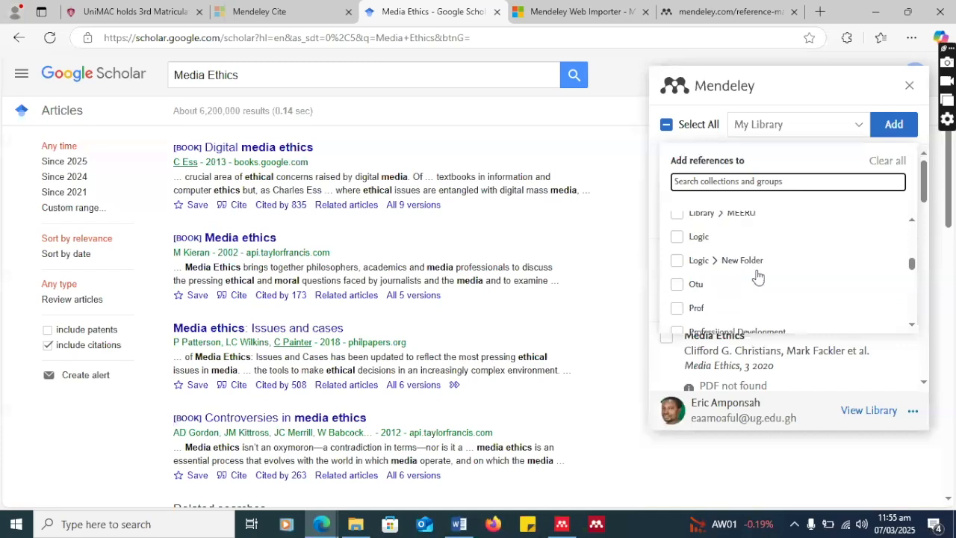
scroll(758, 277, "down", 5)
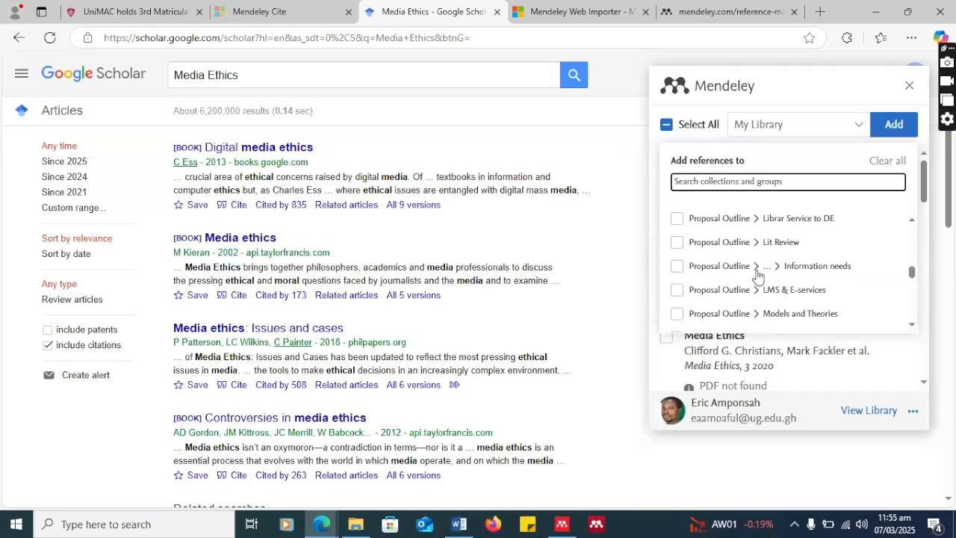
scroll(758, 277, "down", 5)
scroll(757, 277, "up", 1)
scroll(757, 276, "down", 1)
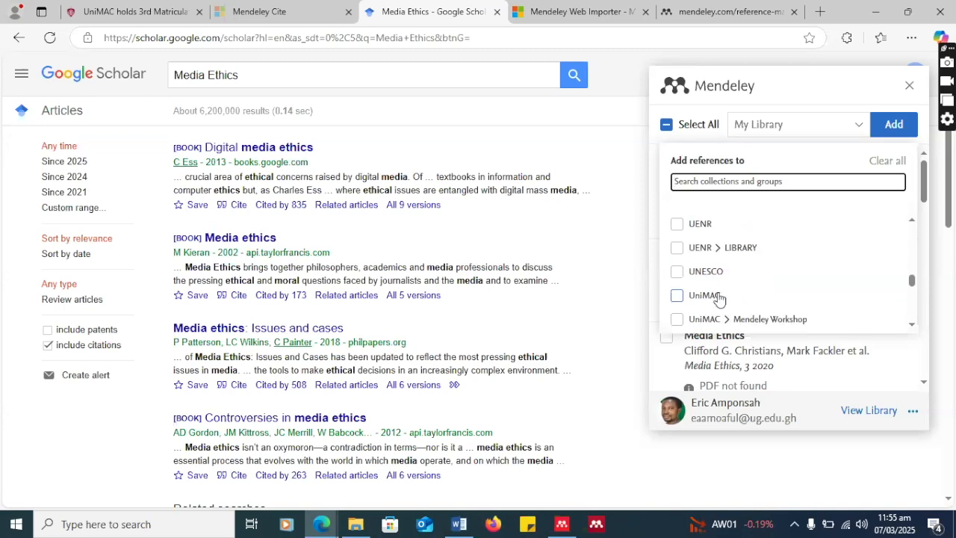
left_click(677, 297)
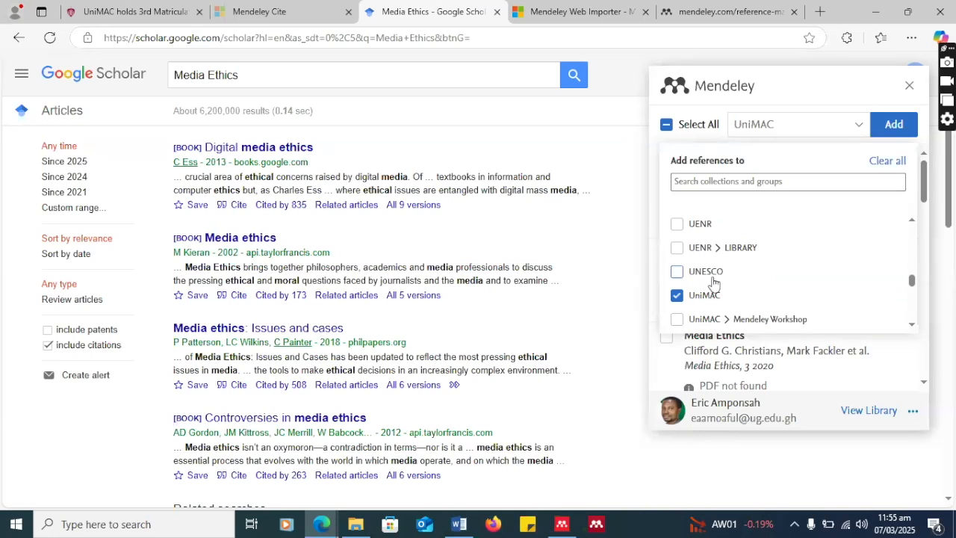
scroll(747, 278, "down", 3)
scroll(749, 278, "up", 3)
Add the two selected references to the collection and check the PDF and reference import status of each
left_click(893, 128)
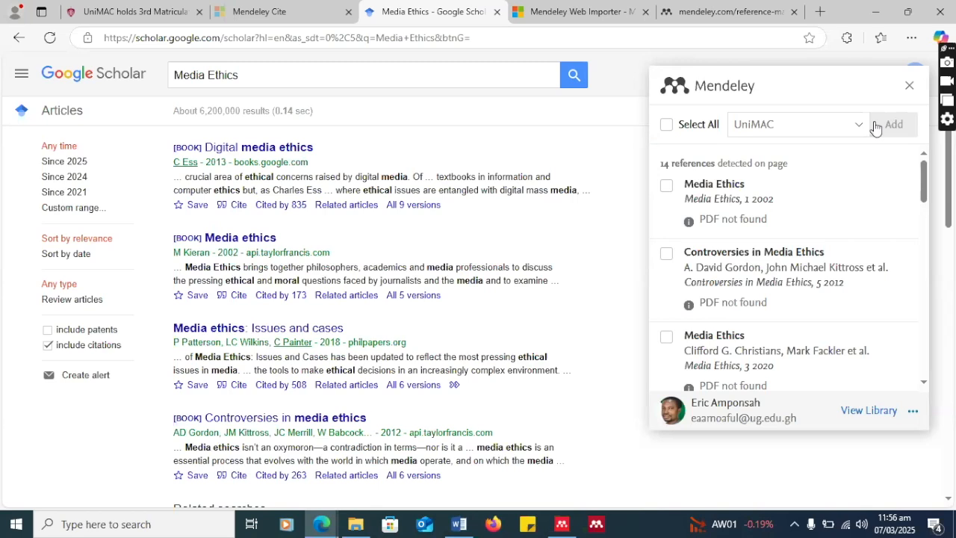
scroll(796, 275, "down", 5)
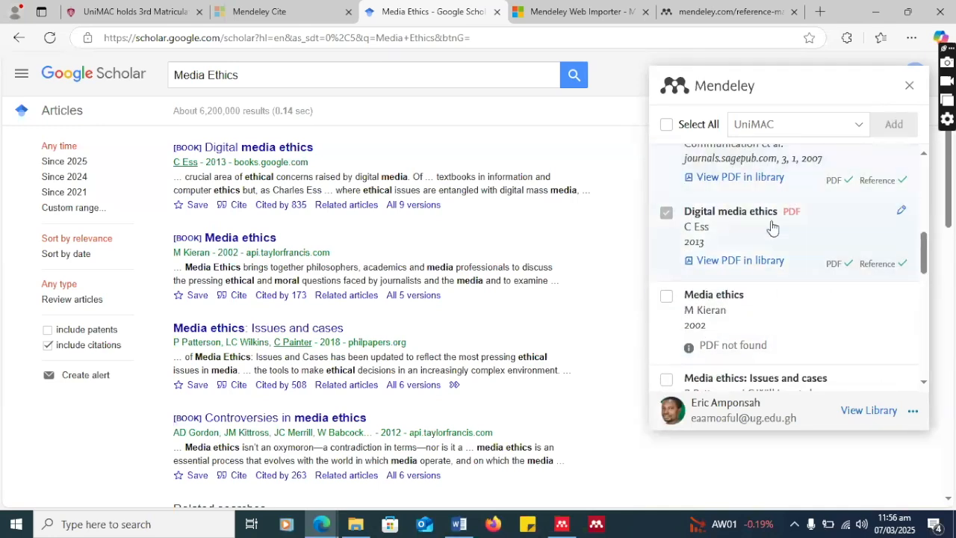
scroll(696, 364, "up", 2)
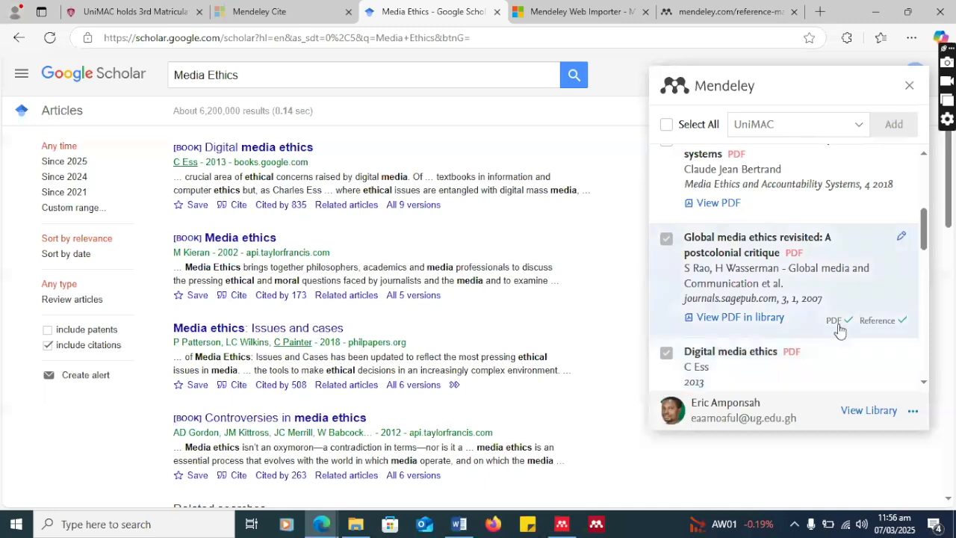
scroll(856, 328, "down", 2)
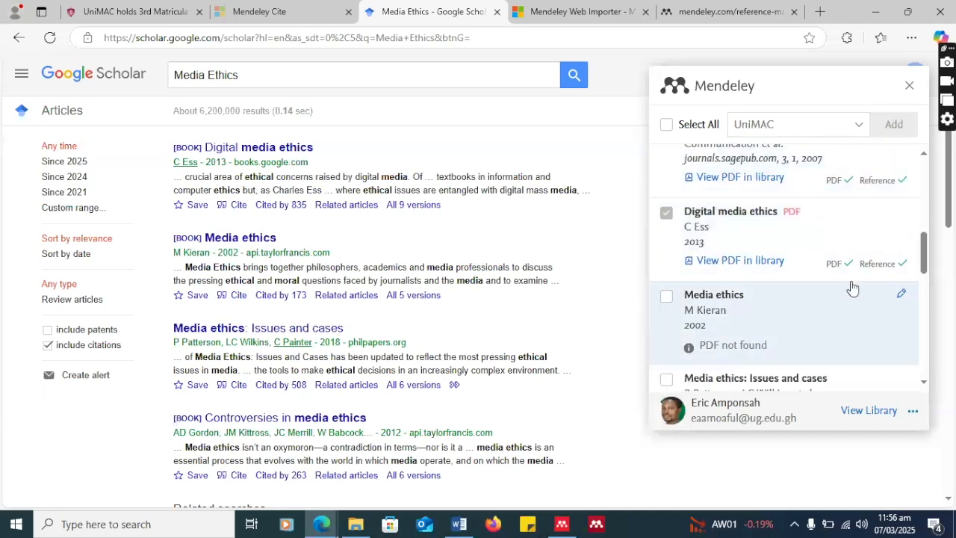
Open the Mendeley web library from the uninstall feedback page and show the UniMAC collection
left_click(282, 11)
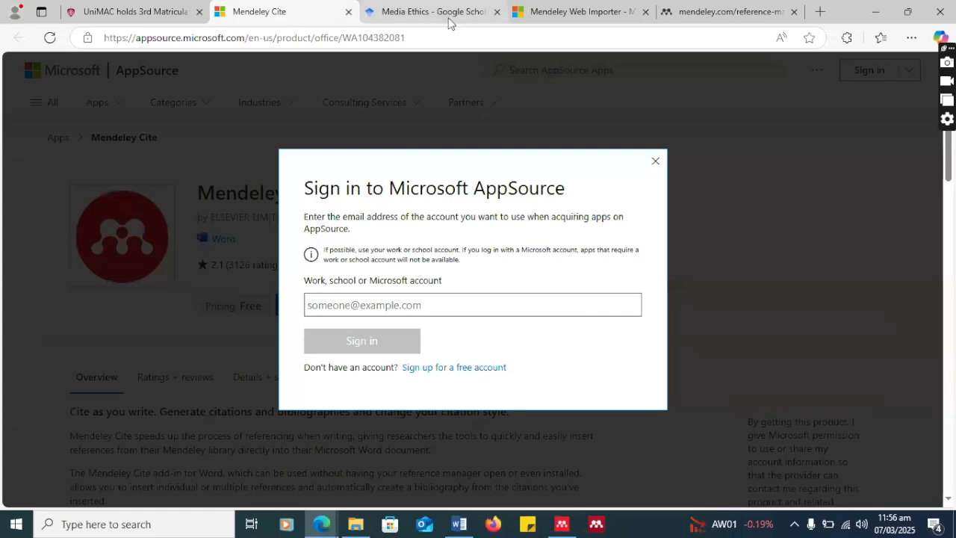
left_click(448, 11)
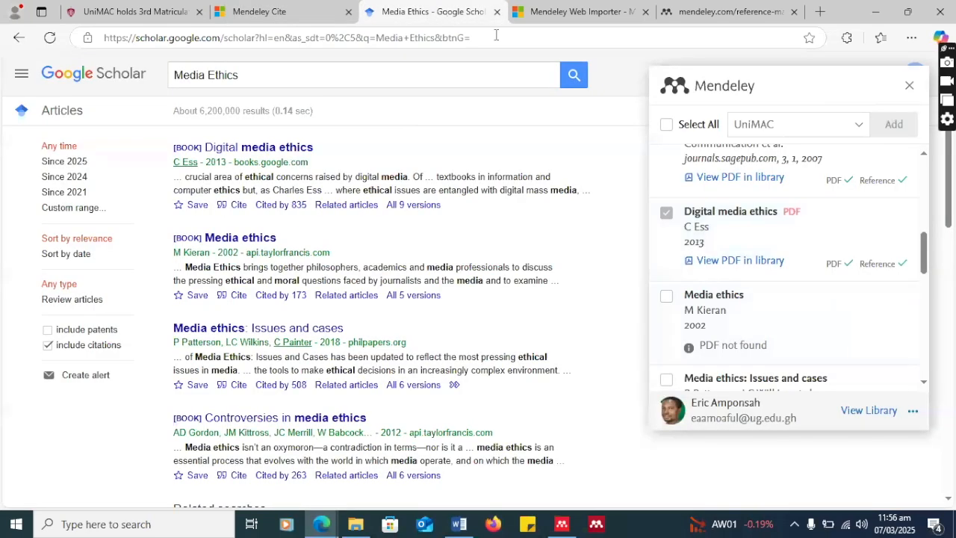
left_click(701, 13)
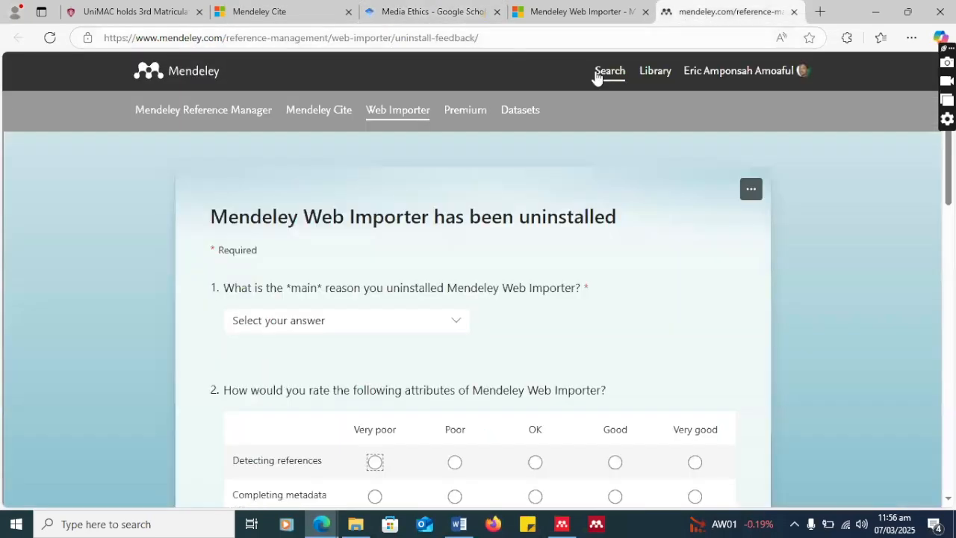
left_click(655, 73)
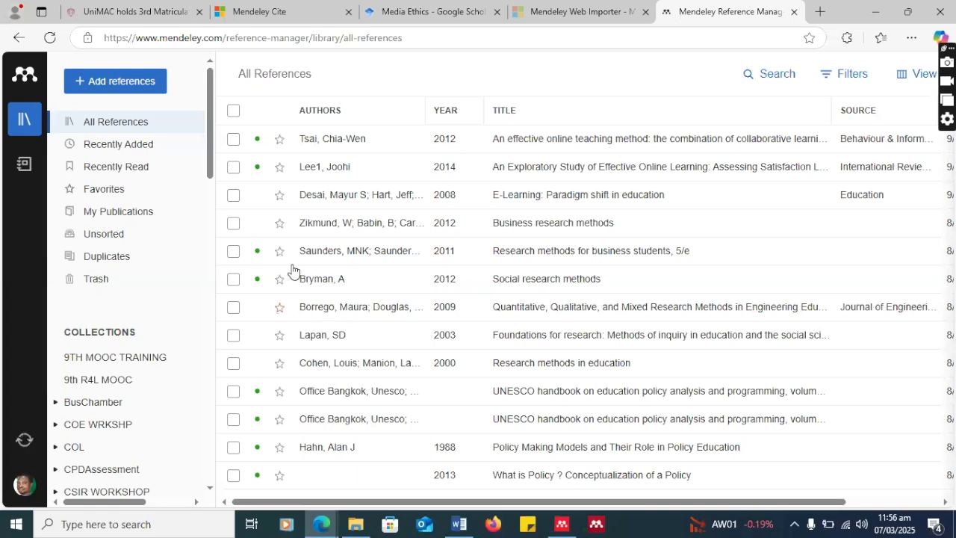
scroll(118, 275, "down", 3)
scroll(118, 276, "down", 10)
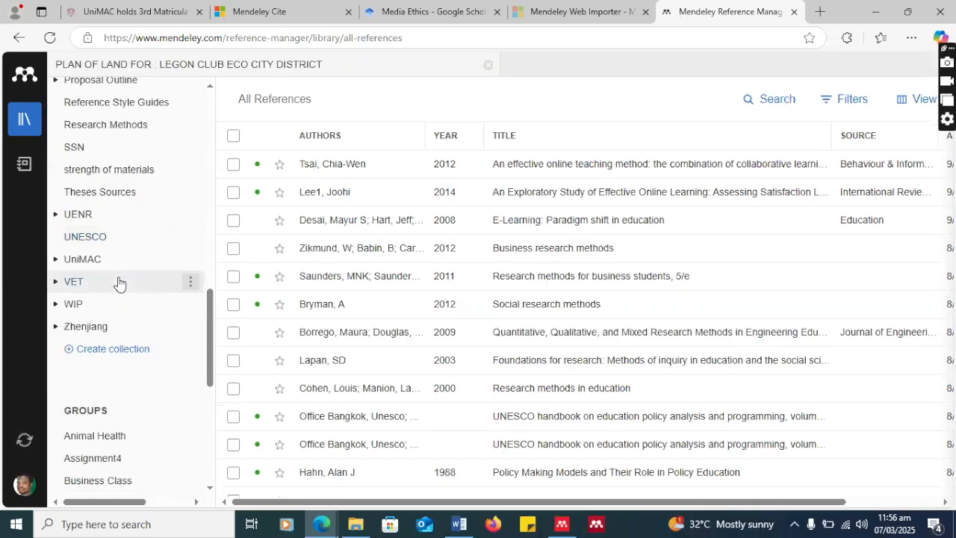
left_click(82, 262)
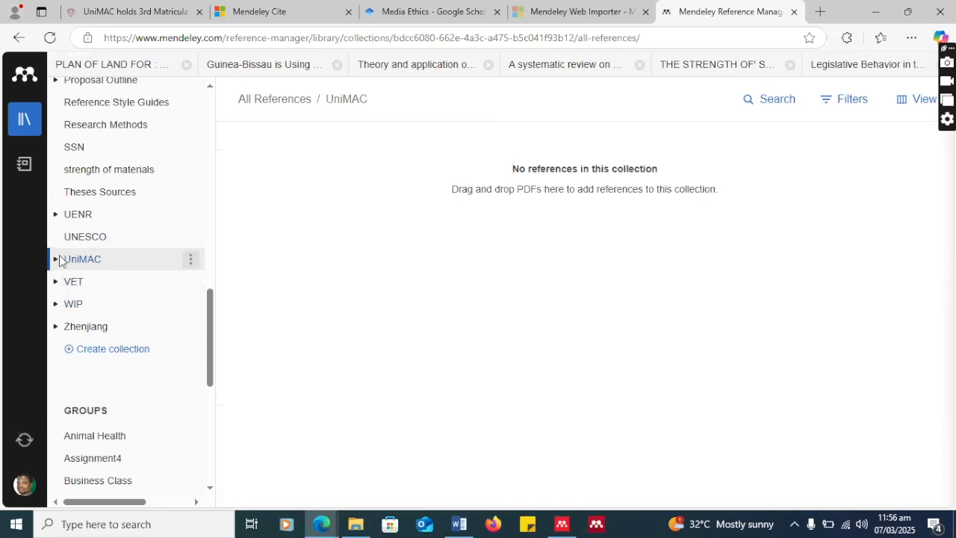
Check the Mendeley Workshop subcollection under UniMAC, return to the UniMAC collection and sync the web library
left_click(55, 260)
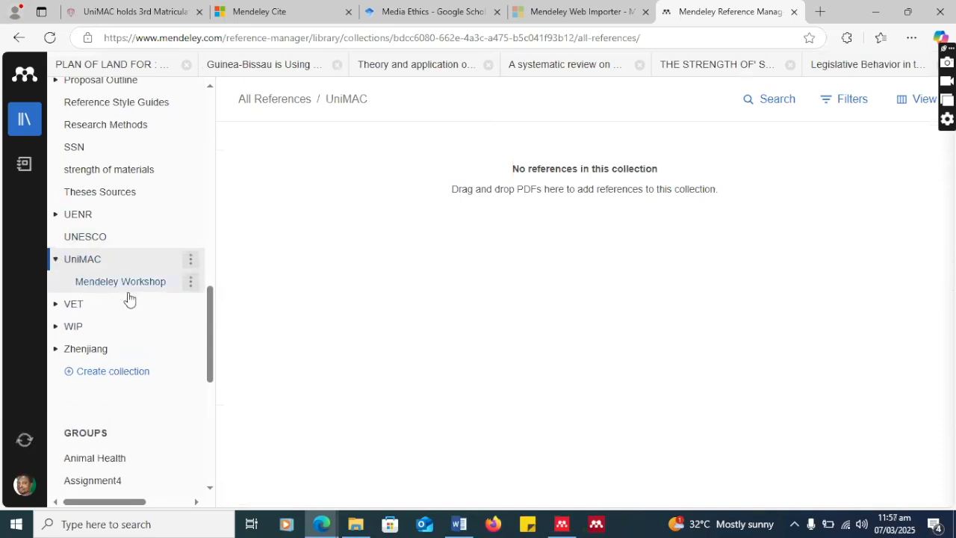
left_click(111, 278)
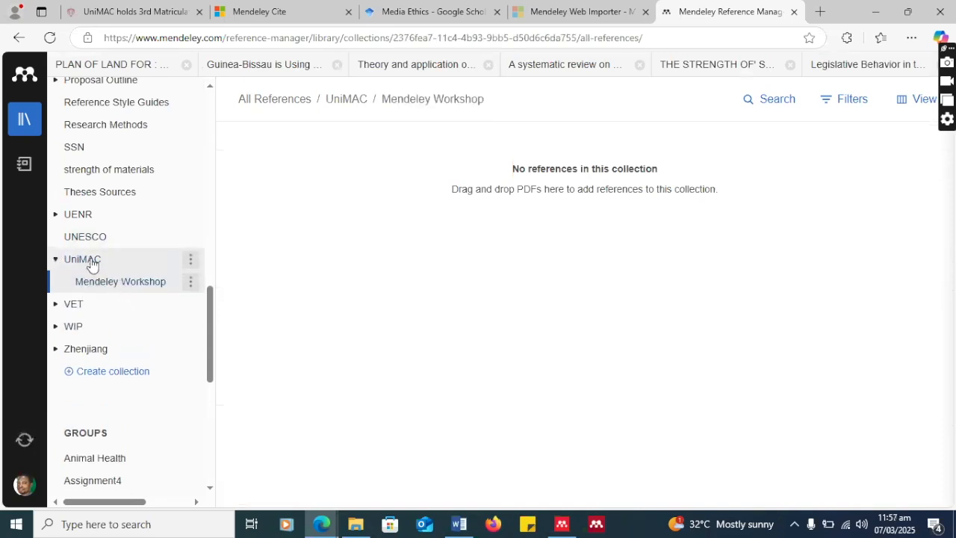
left_click(88, 260)
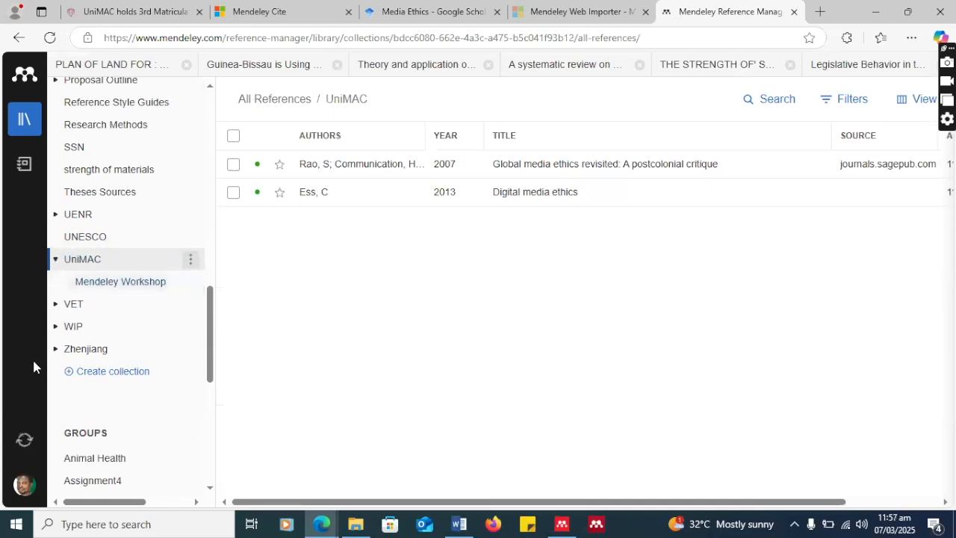
left_click(23, 443)
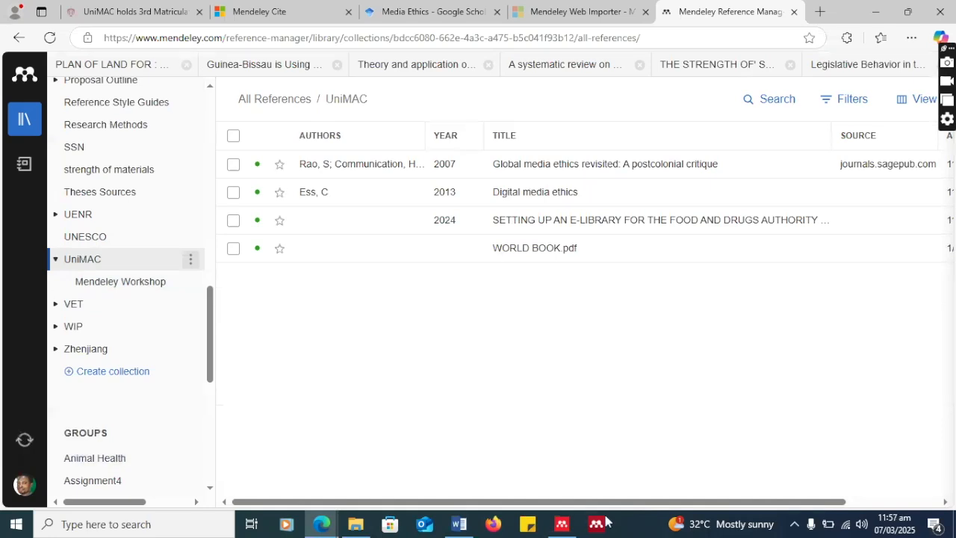
Switch to the Mendeley Reference Manager desktop app and locate the UniMAC collection in the collections list
left_click(569, 528)
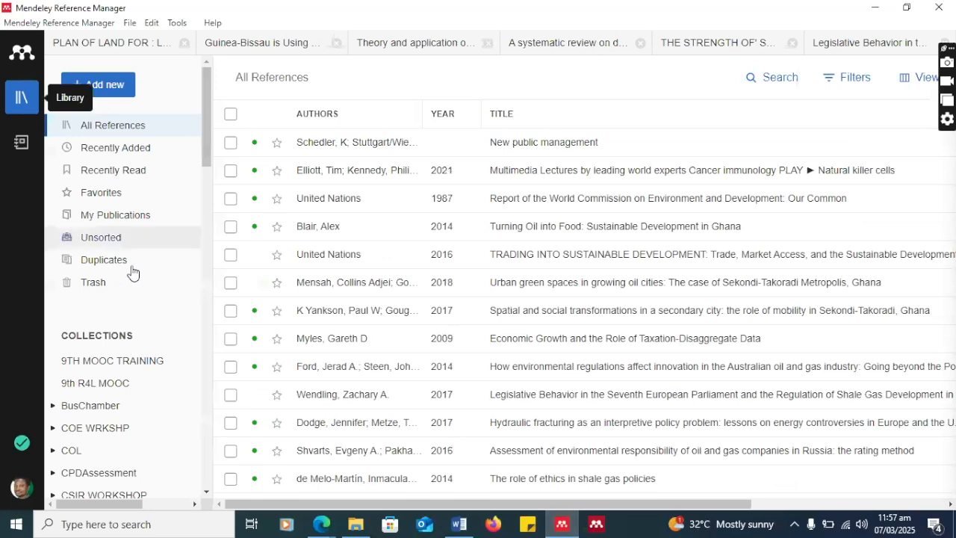
scroll(134, 273, "down", 3)
scroll(137, 276, "down", 8)
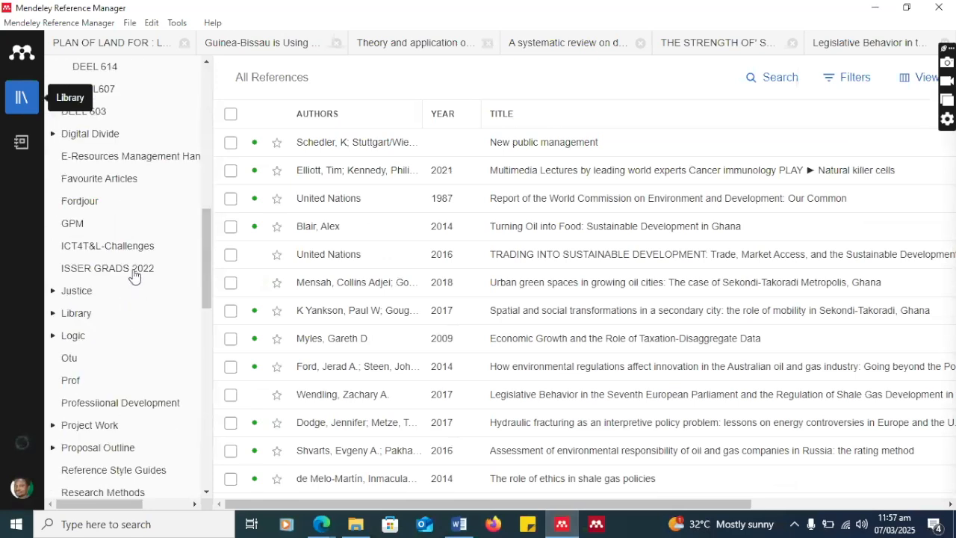
scroll(133, 276, "up", 5)
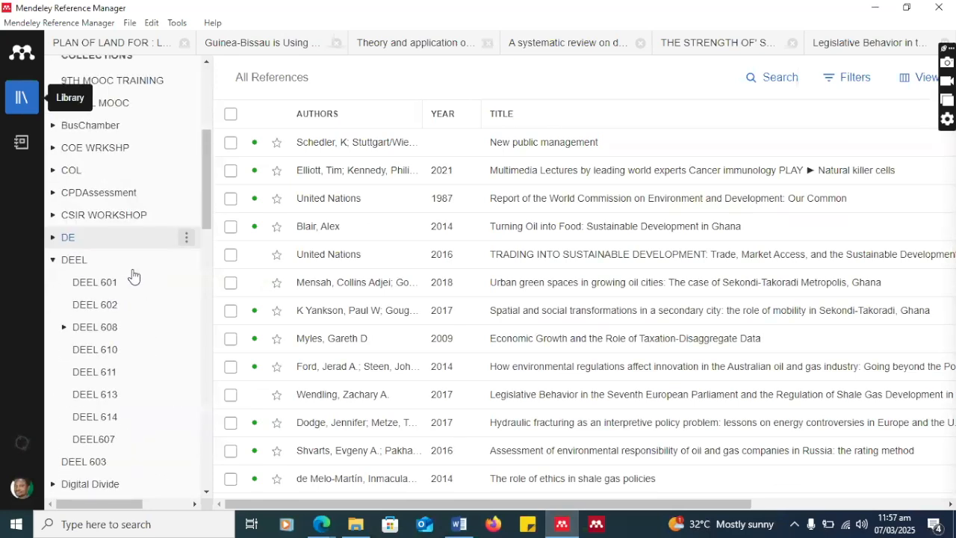
scroll(132, 278, "down", 4)
scroll(132, 277, "down", 6)
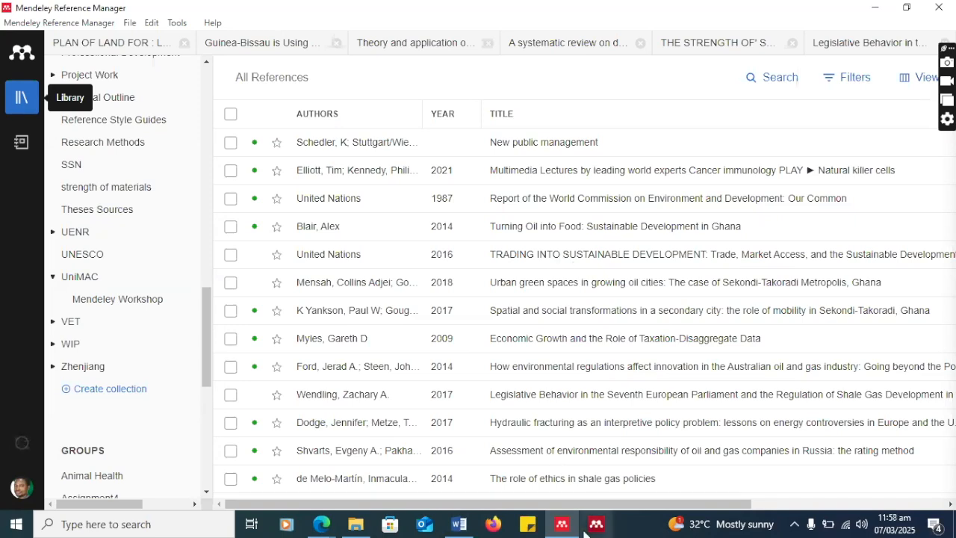
Return to the web library in the browser, and show the Mendeley Web Importer add-on page with its feedback request dismissed
mouse_move(321, 524)
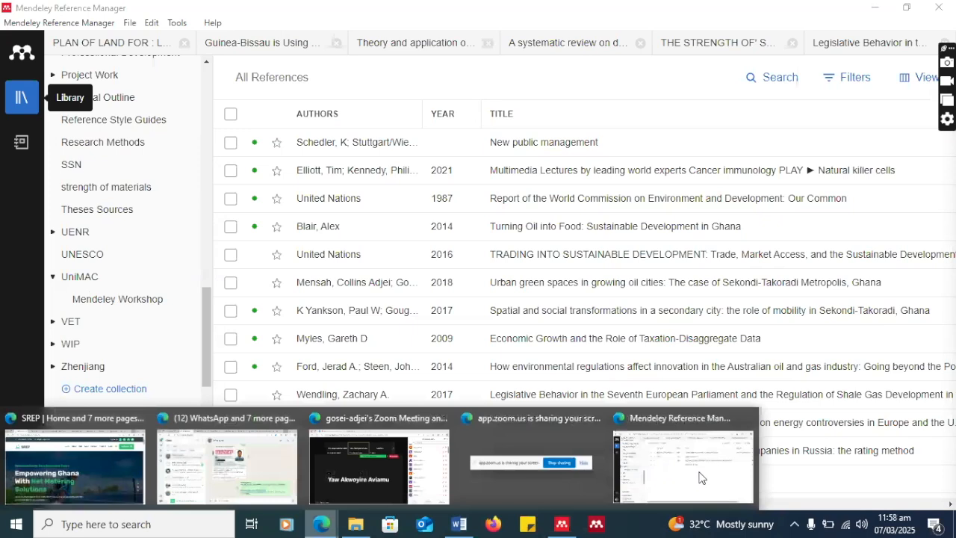
left_click(701, 478)
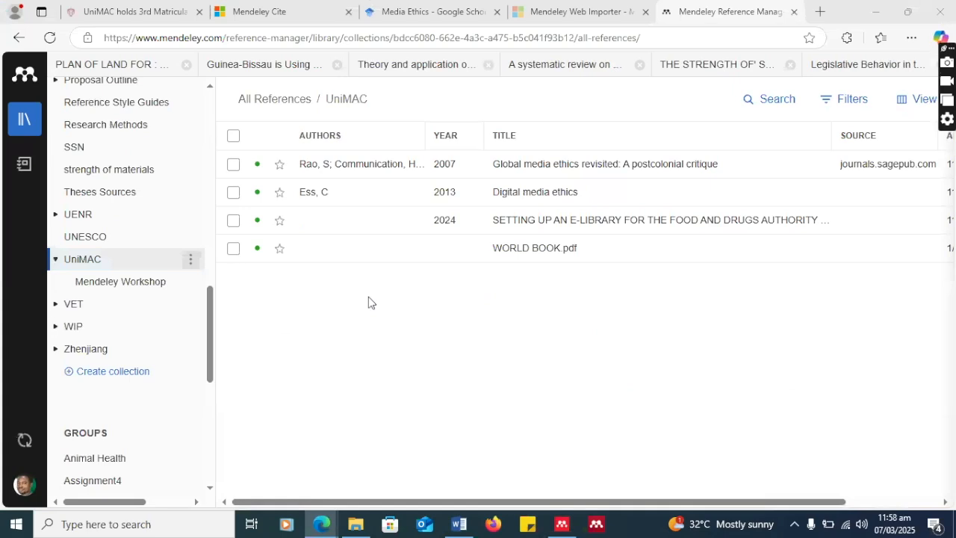
left_click(434, 298)
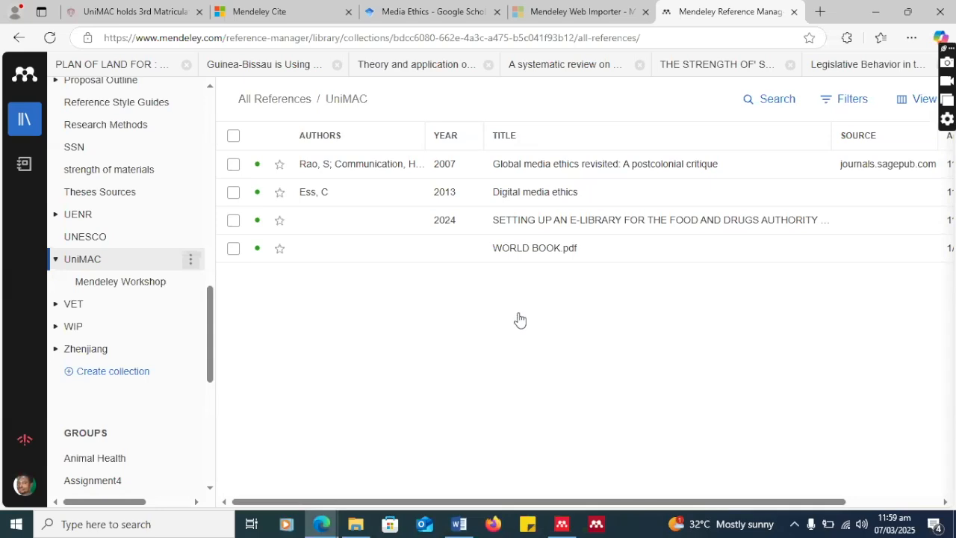
key("ctrl+shift+Tab")
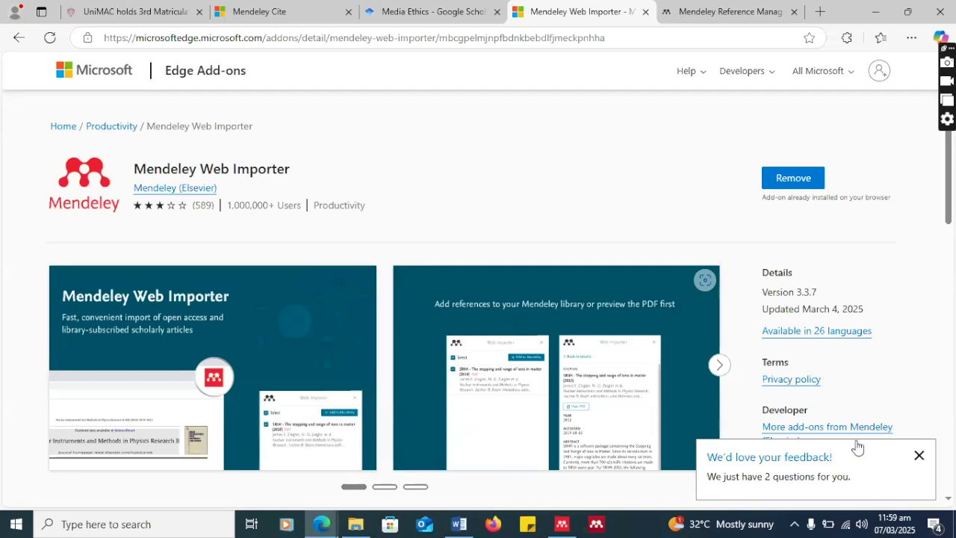
left_click(919, 457)
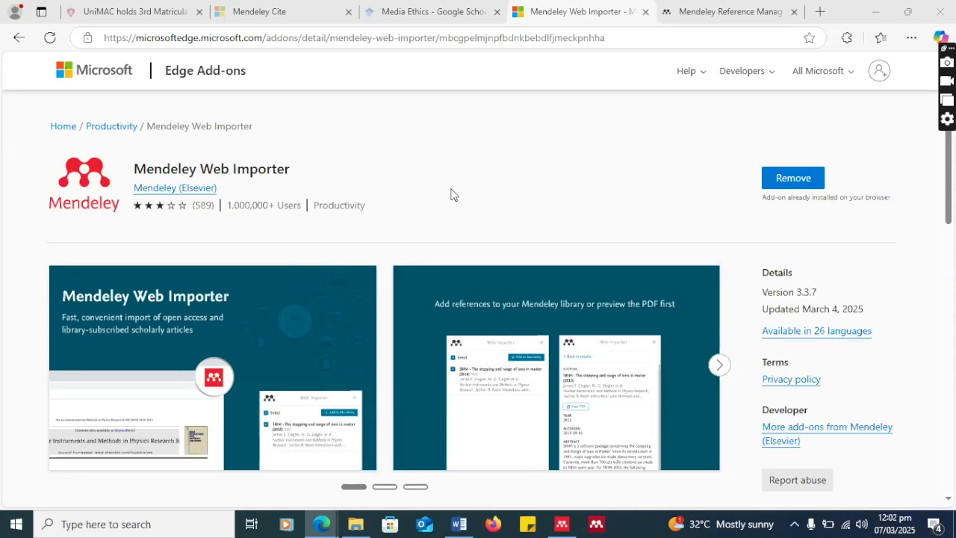
Switch to Mendeley Reference Manager and try to open the document beginning "Guinea-Bissau is Using"
left_click(562, 524)
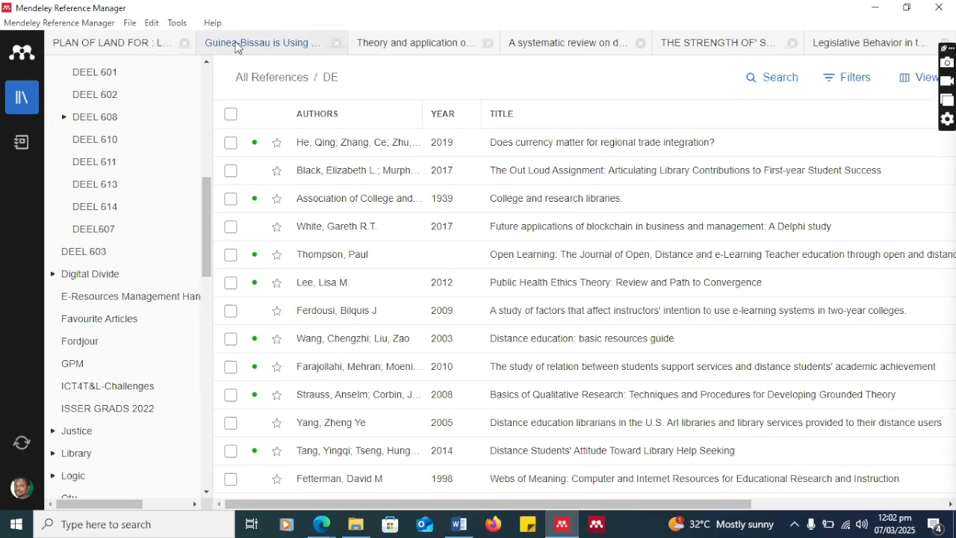
left_click(237, 45)
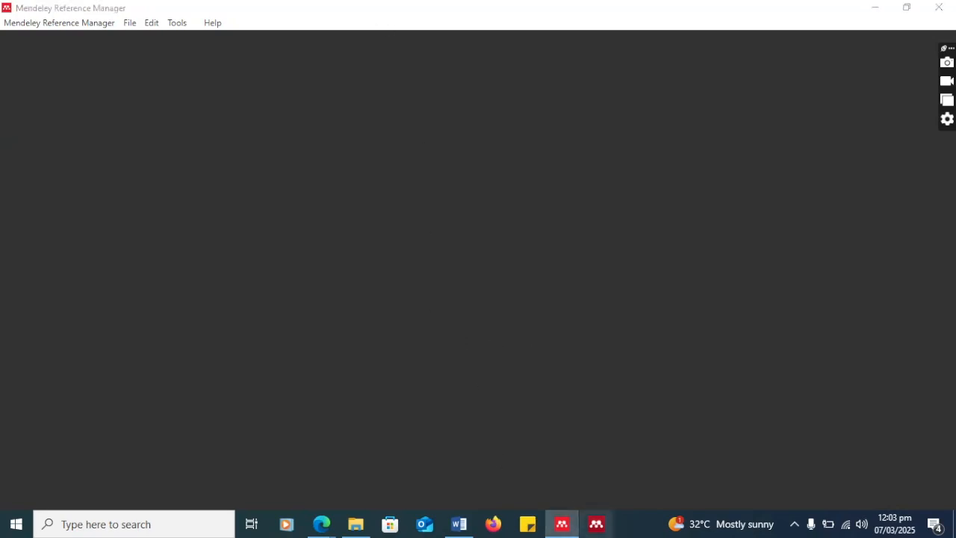
left_click(562, 526)
left_click(562, 526)
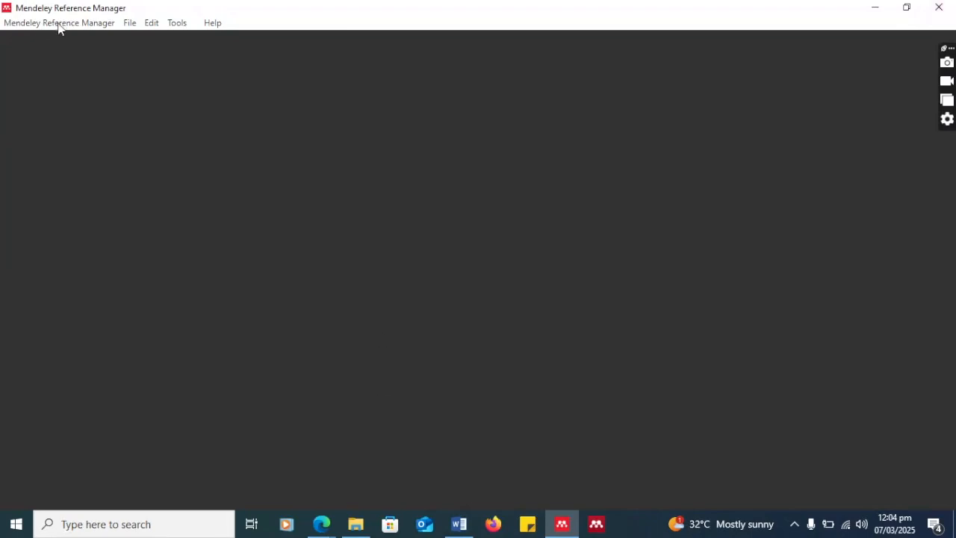
left_click(151, 23)
left_click(179, 23)
left_click(89, 25)
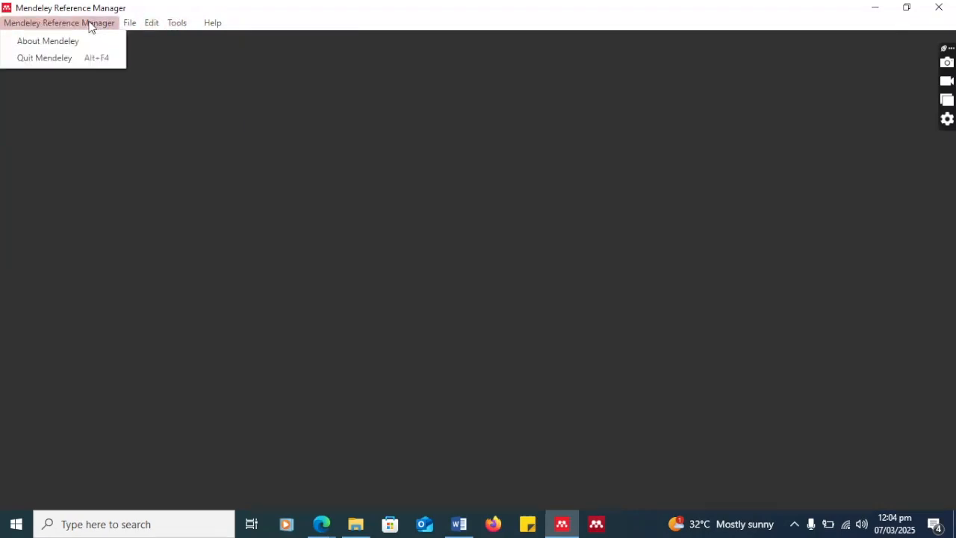
left_click(103, 24)
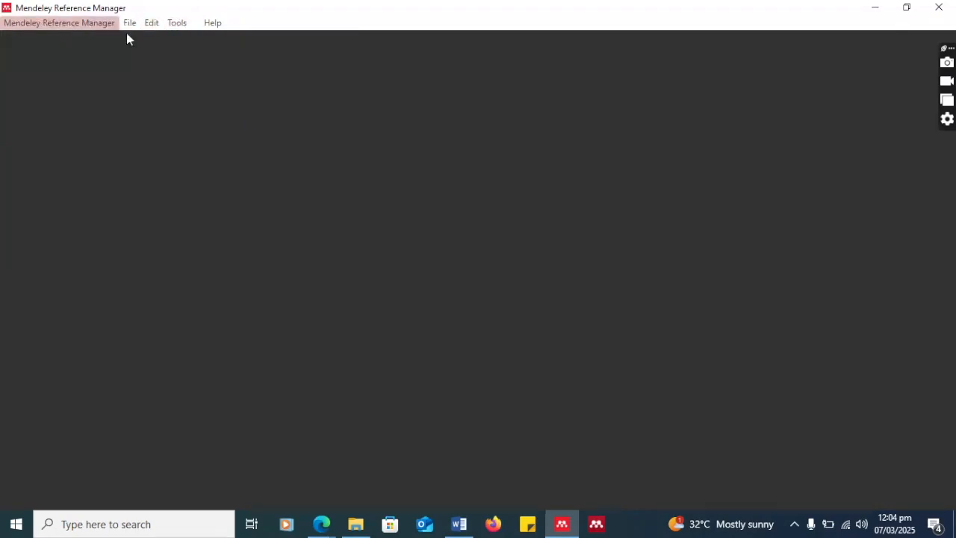
Close the blank Mendeley Reference Manager window and relaunch the application
left_click(939, 9)
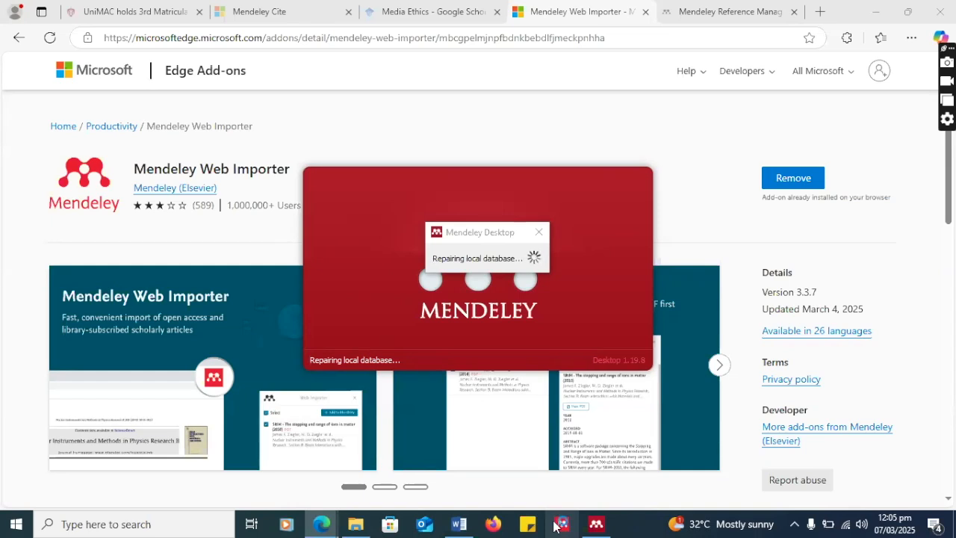
left_click(556, 527)
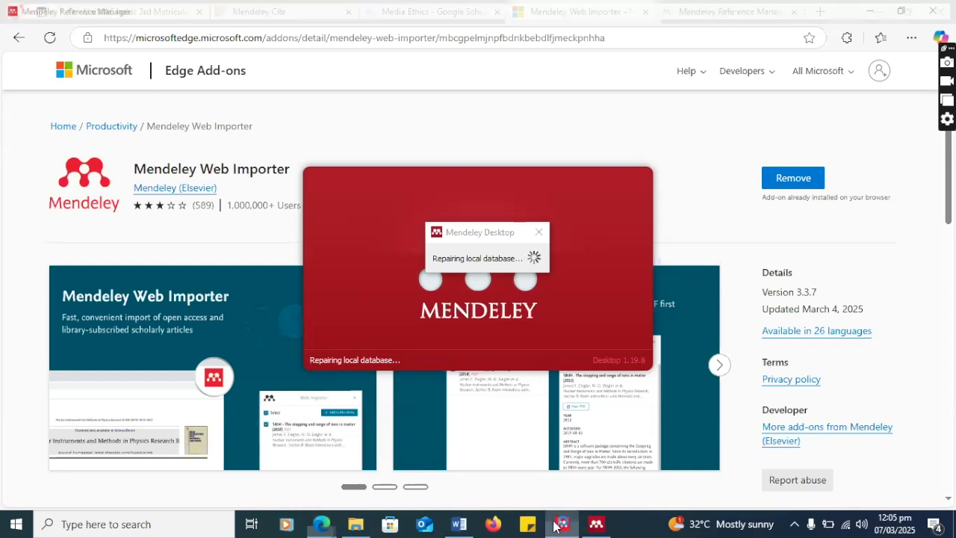